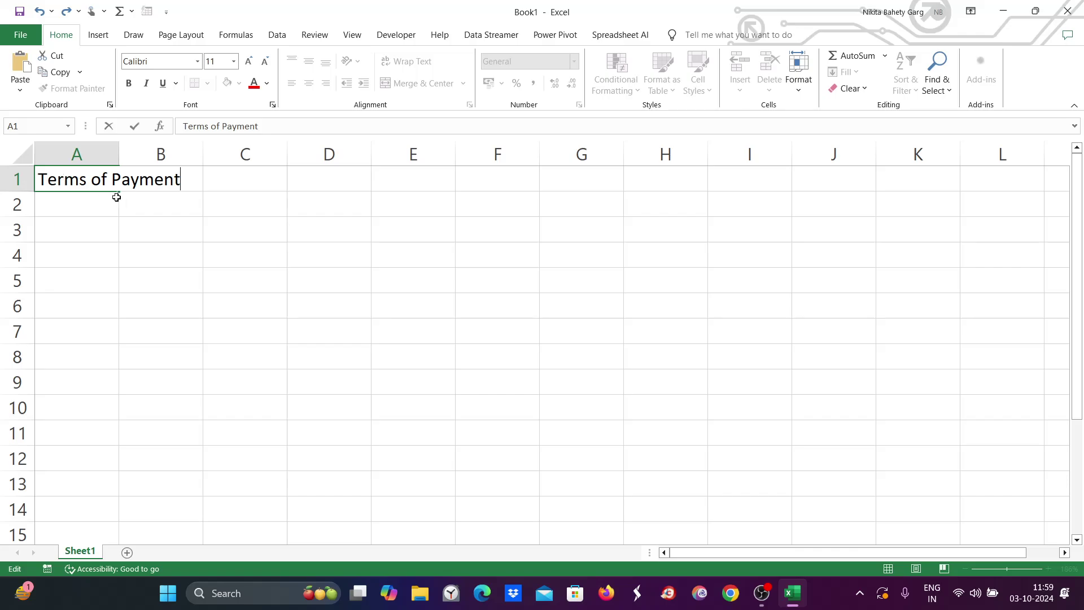
# Widen column A so the Terms of Payment heading fits.
pyautogui.click(88, 223)
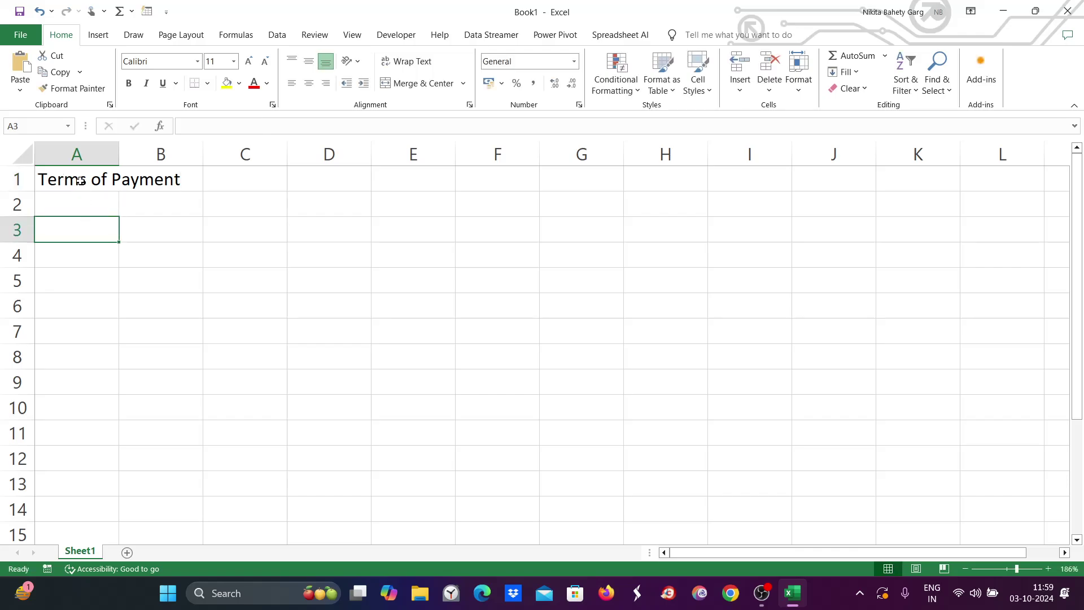
pyautogui.click(79, 182)
pyautogui.moveTo(118, 151); pyautogui.dragTo(199, 151)
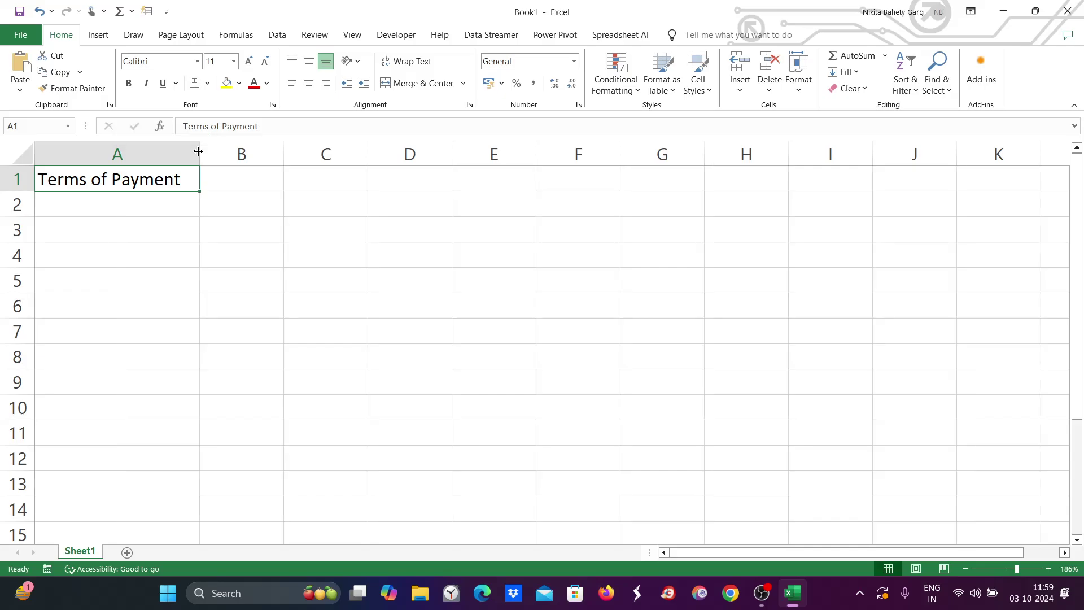
# Enter 0001 in B1 beside the heading, which Excel displays as 1.
pyautogui.doubleClick(249, 181)
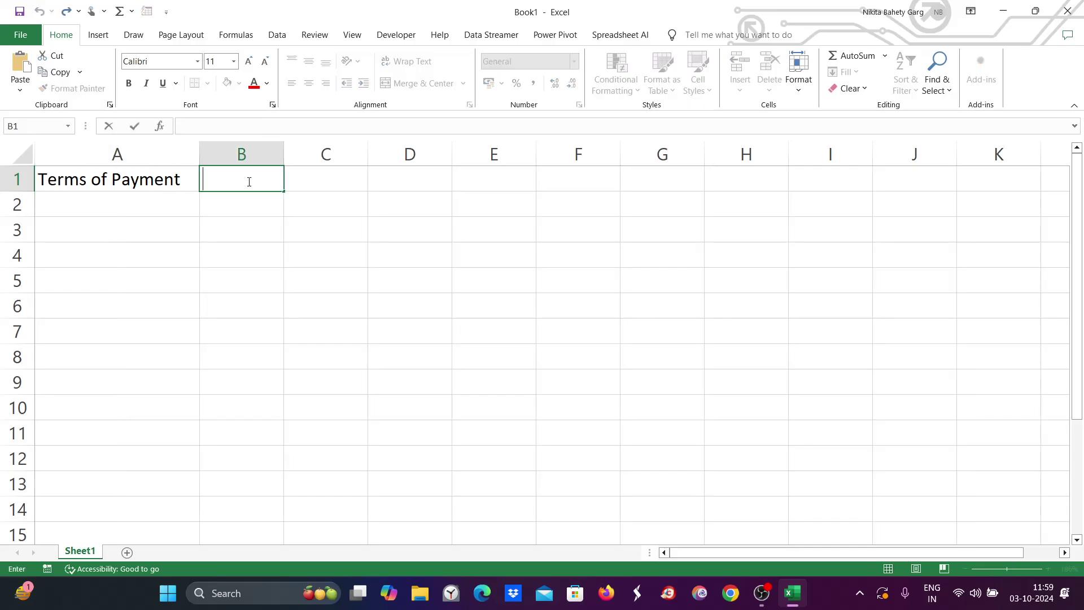
pyautogui.write('0001')
pyautogui.moveTo(244, 180); pyautogui.dragTo(195, 177)
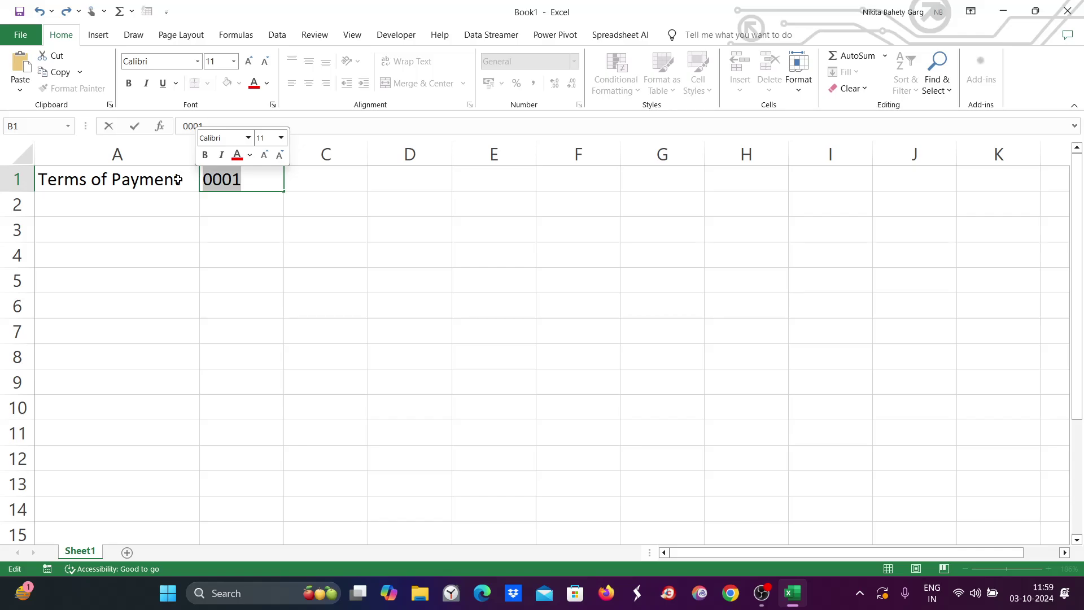
pyautogui.click(90, 279)
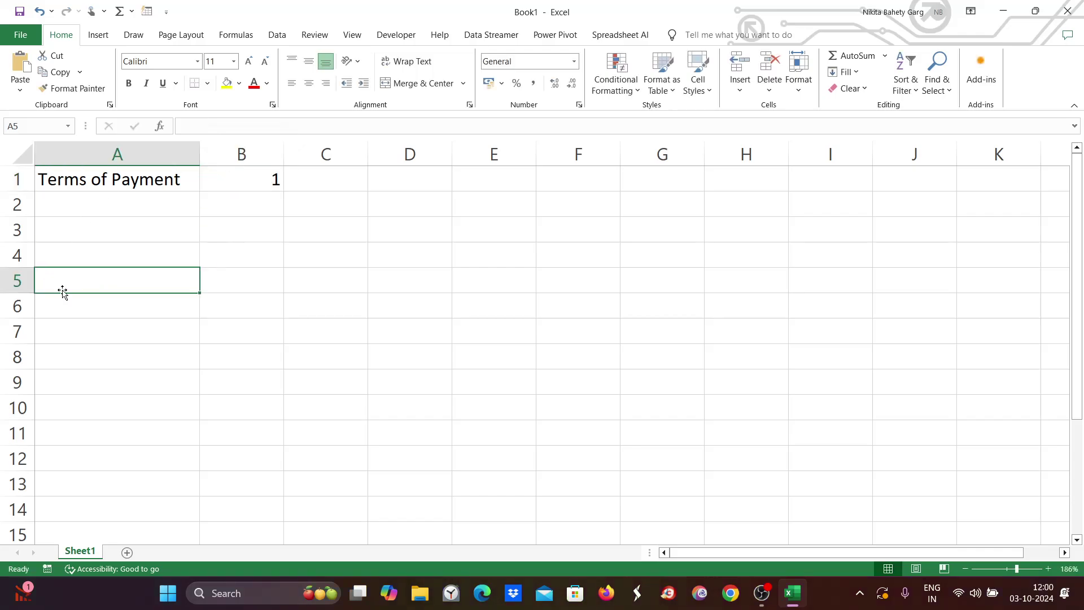
# Enter the Vendors heading in A5 and list vendors A, B, C and D in A6:A9.
pyautogui.write('Vend')
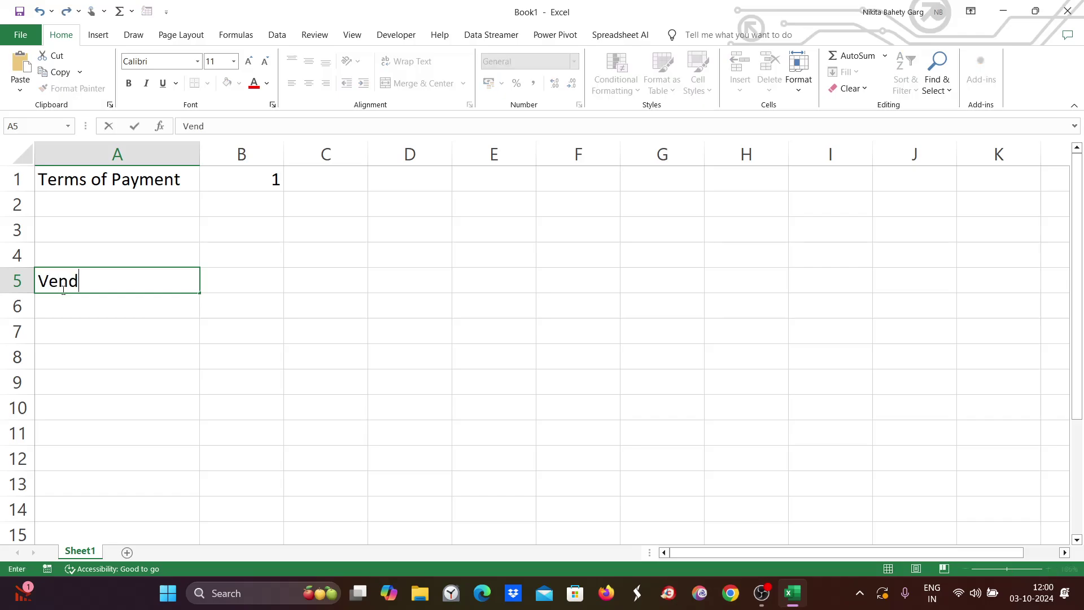
pyautogui.write('ors')
pyautogui.doubleClick(80, 313)
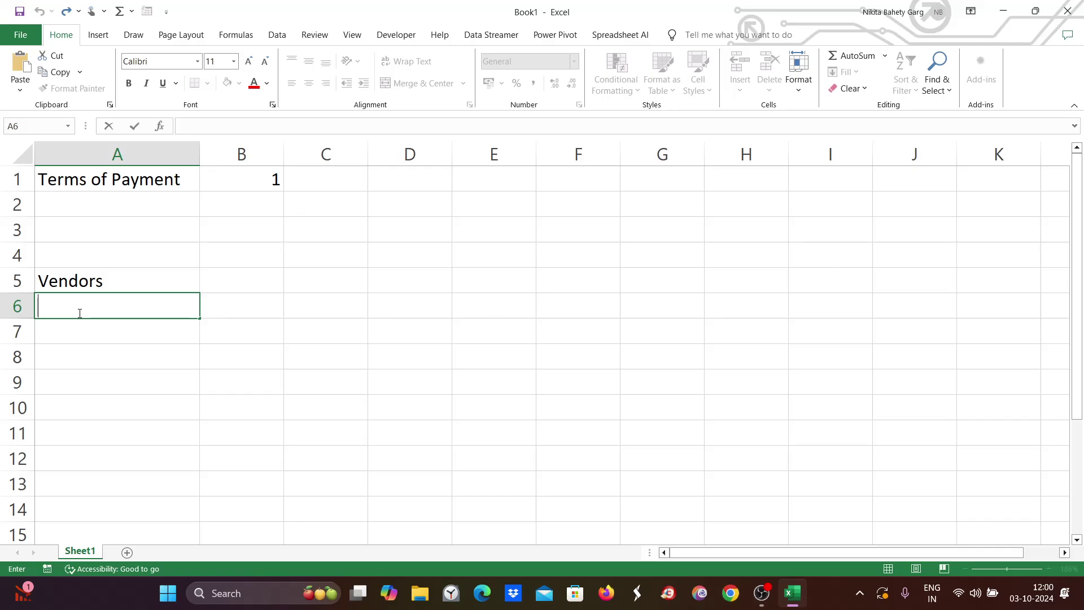
pyautogui.write('A')
pyautogui.press('Return')
pyautogui.write('B')
pyautogui.press('Return')
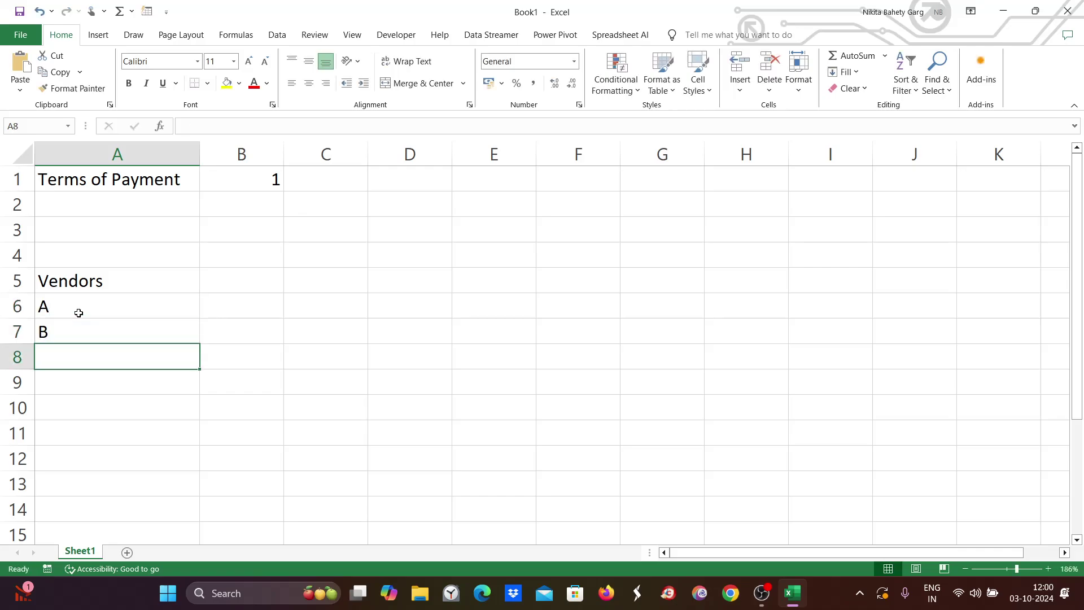
pyautogui.write('C')
pyautogui.press('Return')
pyautogui.write('D')
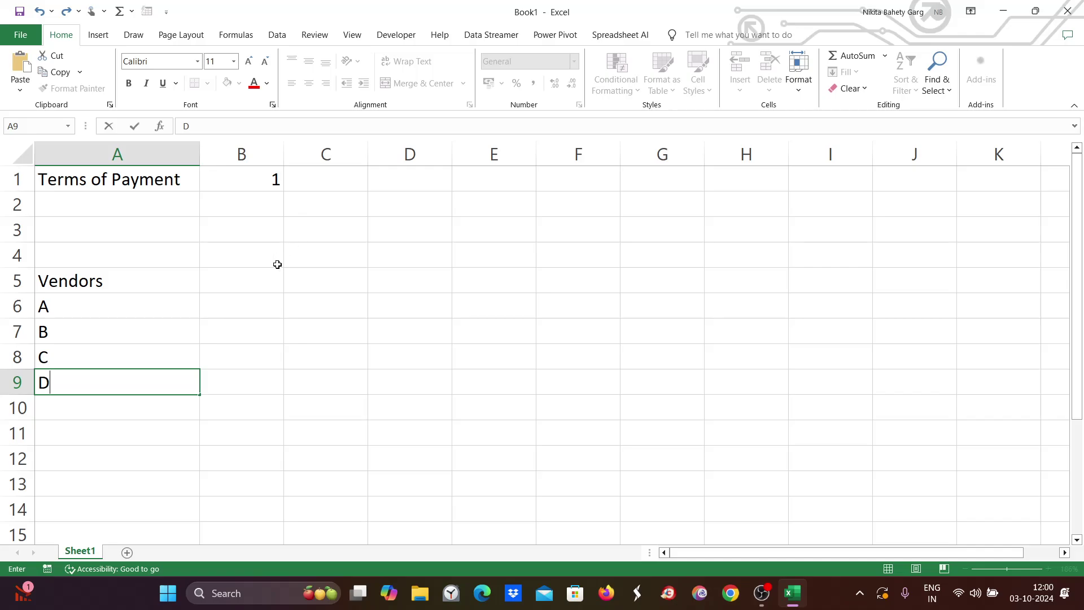
pyautogui.doubleClick(257, 312)
pyautogui.doubleClick(234, 283)
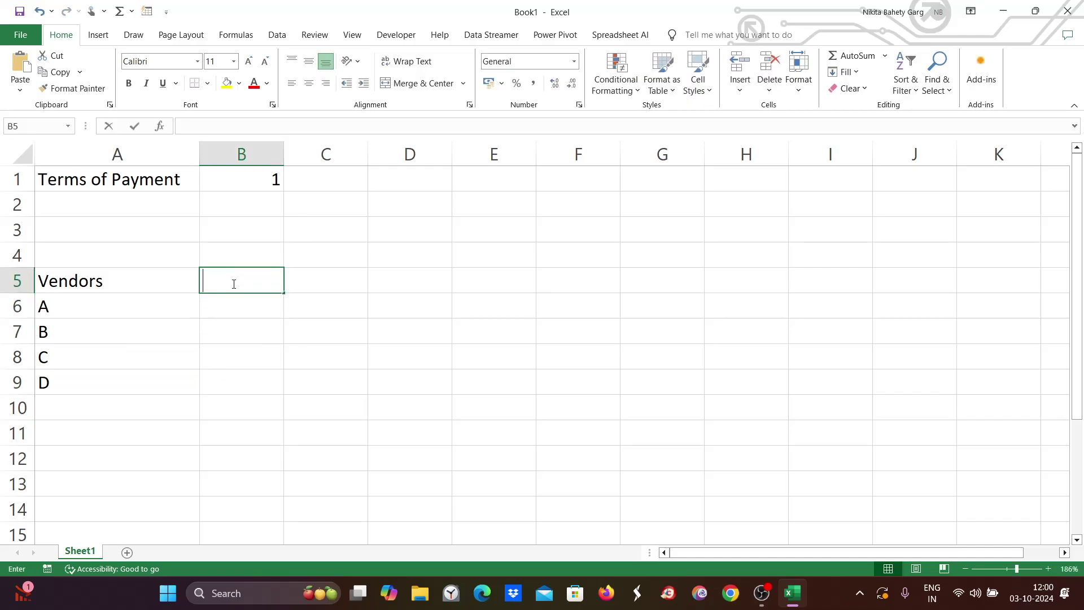
# Enter TOP as the column heading in B5.
pyautogui.write('TOP')
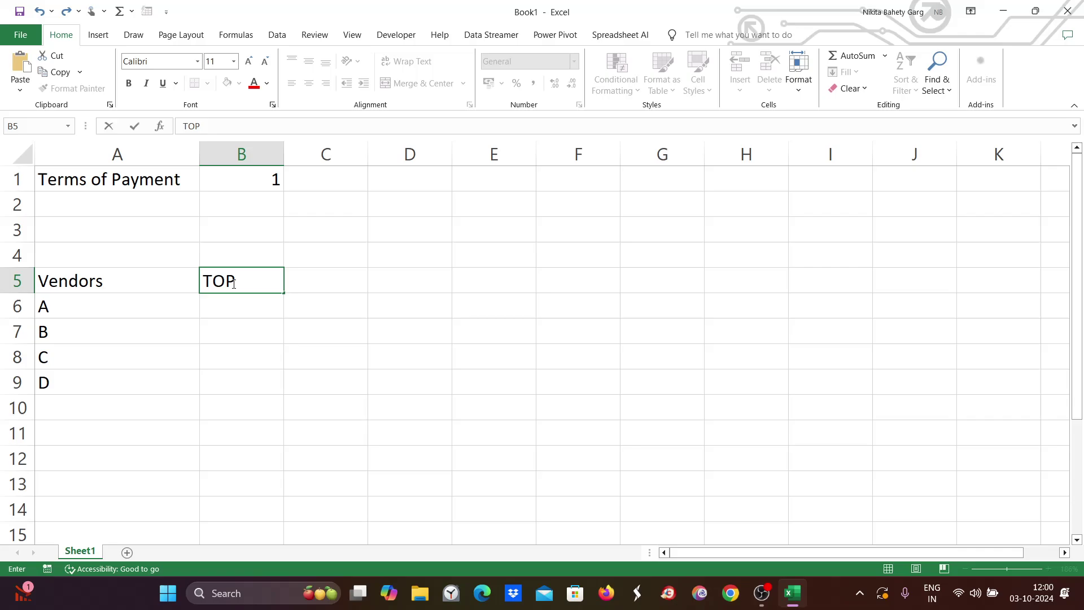
pyautogui.click(230, 301)
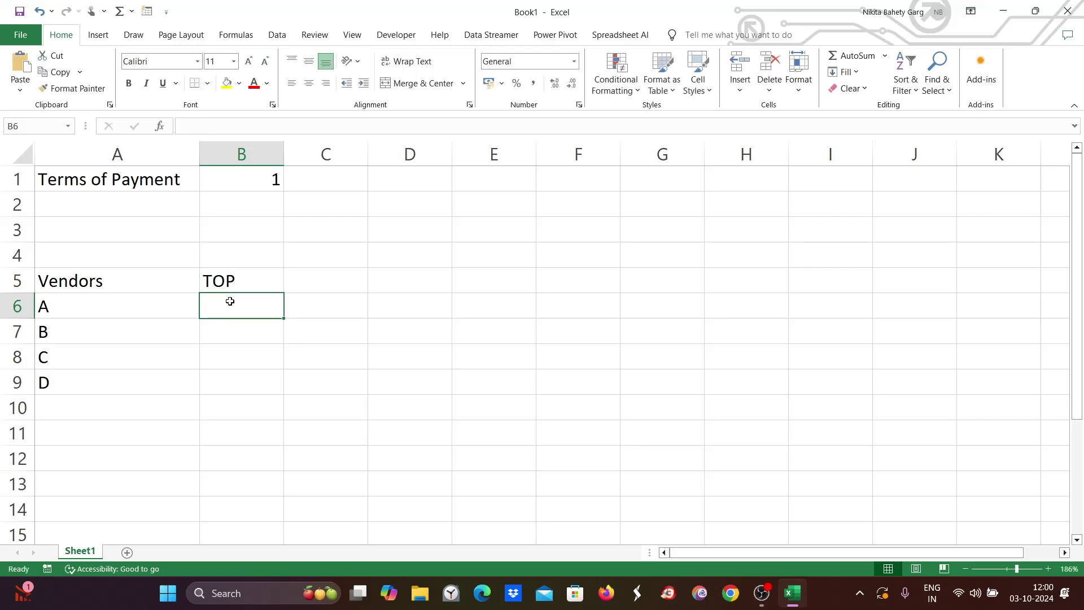
pyautogui.doubleClick(223, 307)
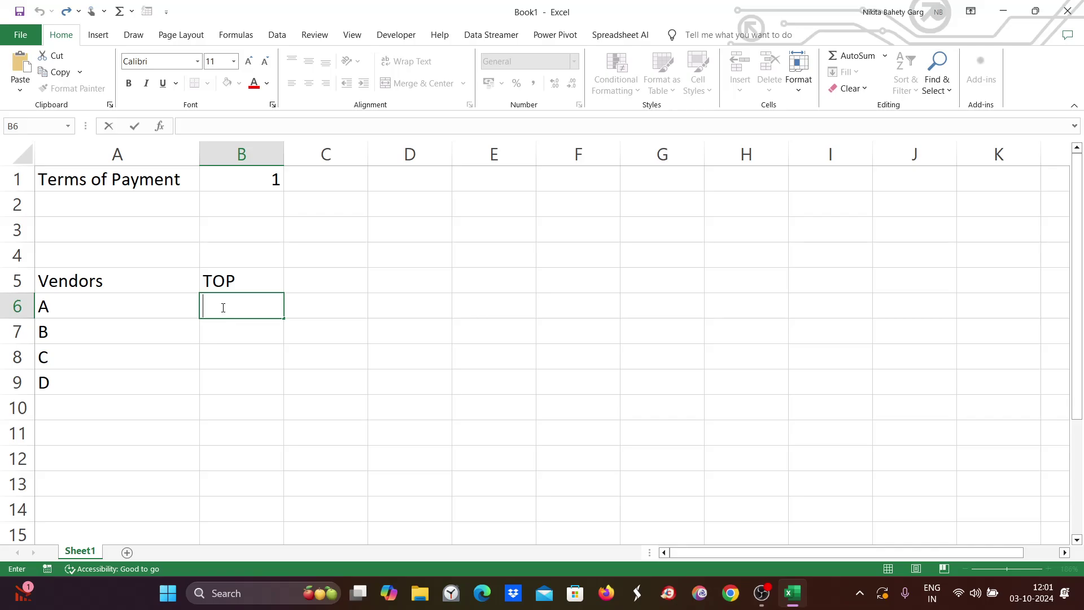
# Enter 1 DAY in B6 as vendor A's payment term.
pyautogui.write('1 DAY')
pyautogui.moveTo(251, 306); pyautogui.dragTo(175, 310)
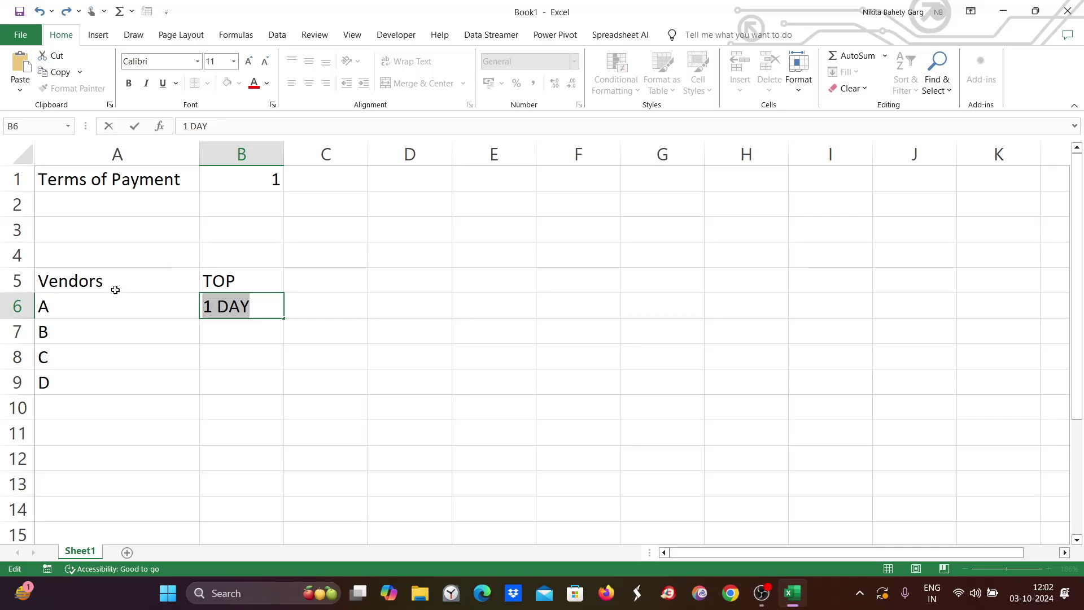
pyautogui.click(112, 311)
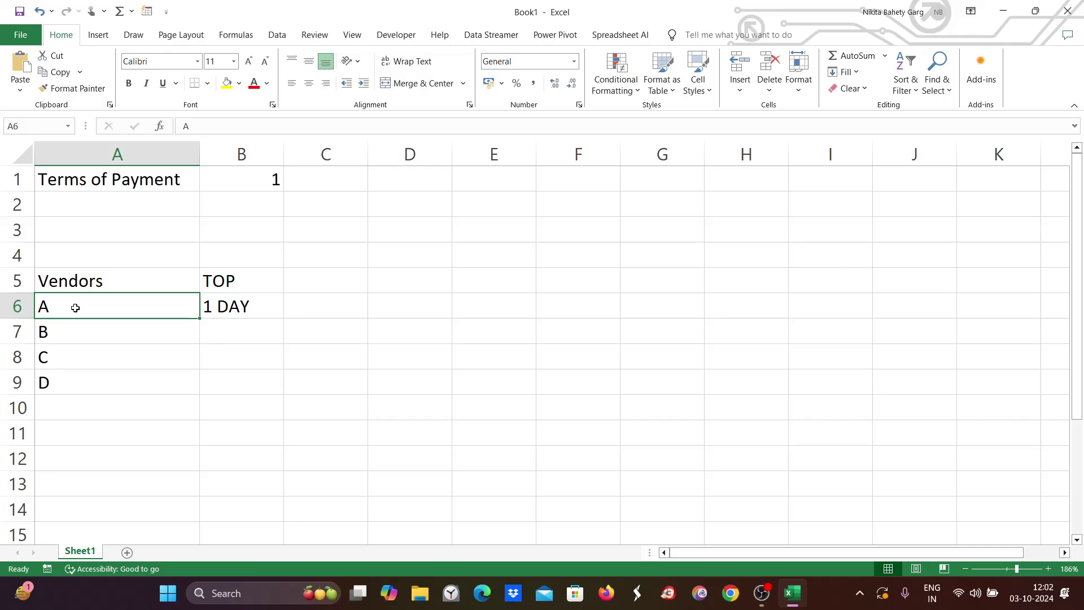
pyautogui.click(105, 332)
pyautogui.click(101, 348)
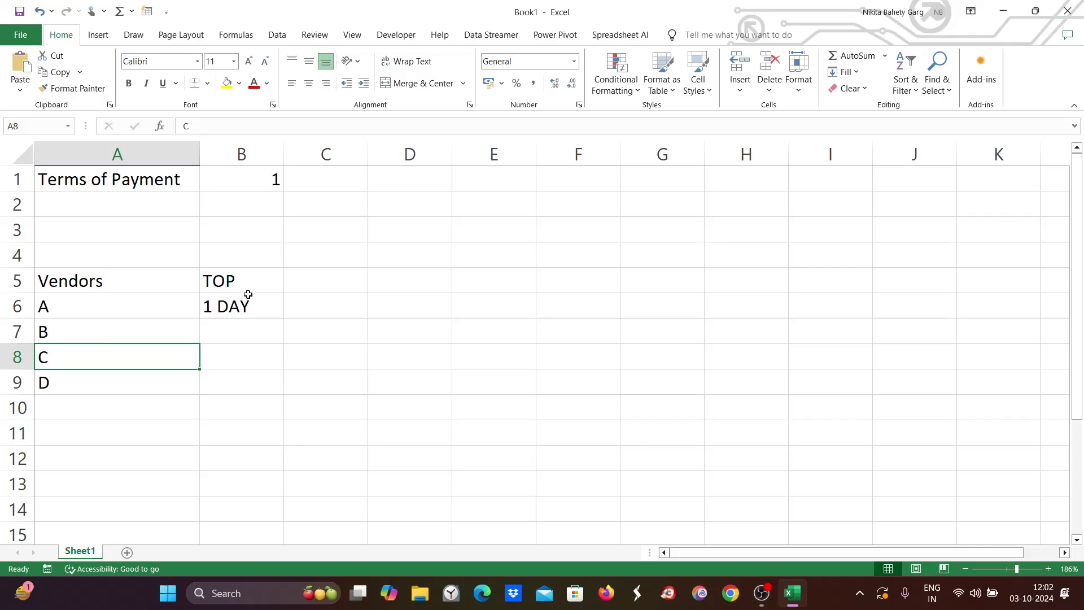
# Enter 30 DAYS in B7 for vendor B and 45 DAYS in B8 for vendor C.
pyautogui.doubleClick(237, 331)
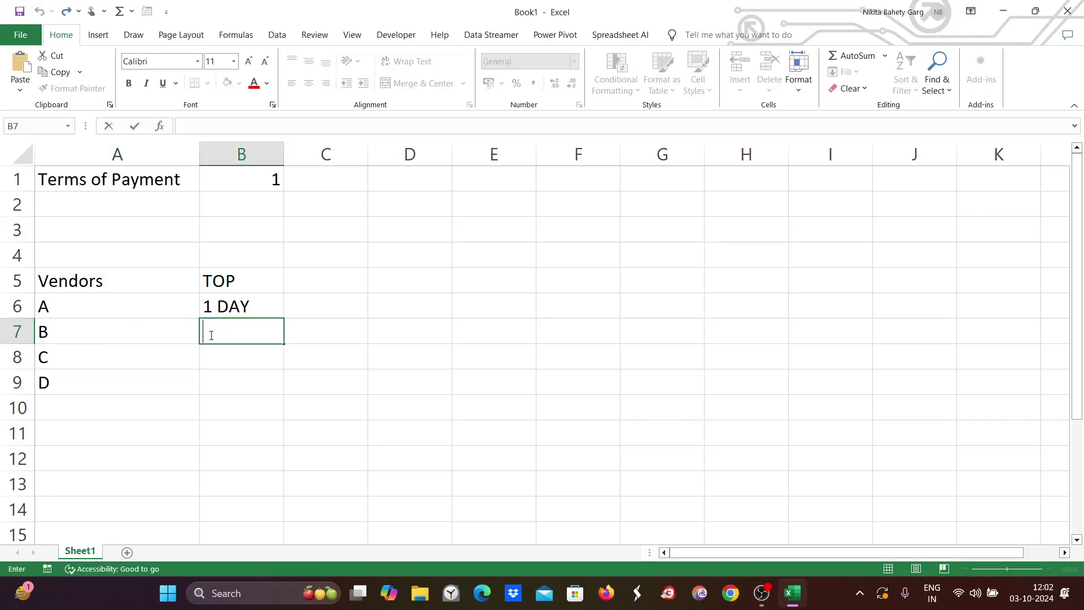
pyautogui.write('30 DAYS')
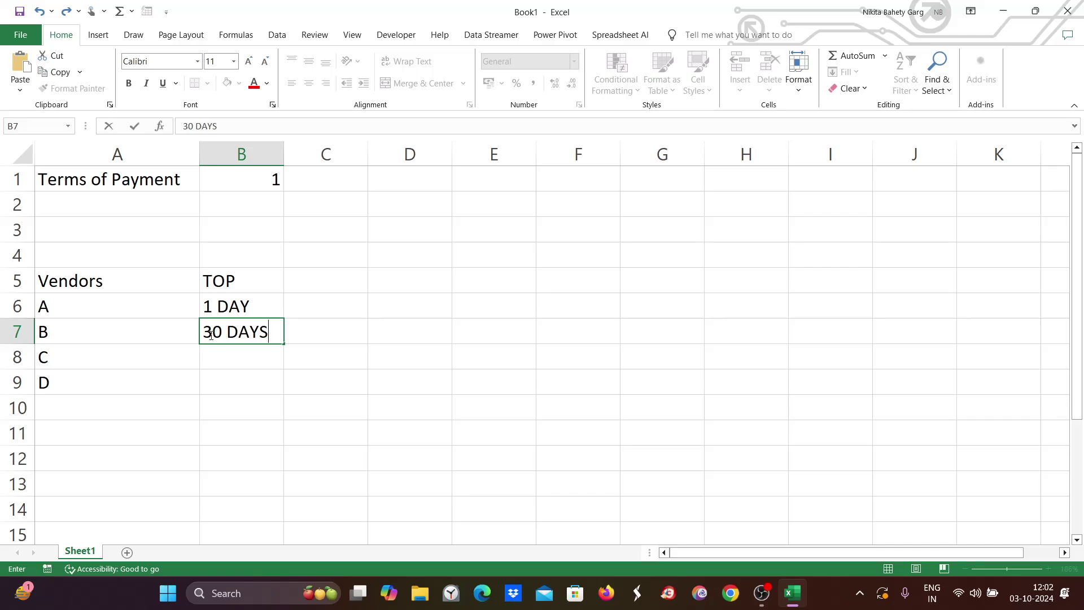
pyautogui.press('Return')
pyautogui.write('45')
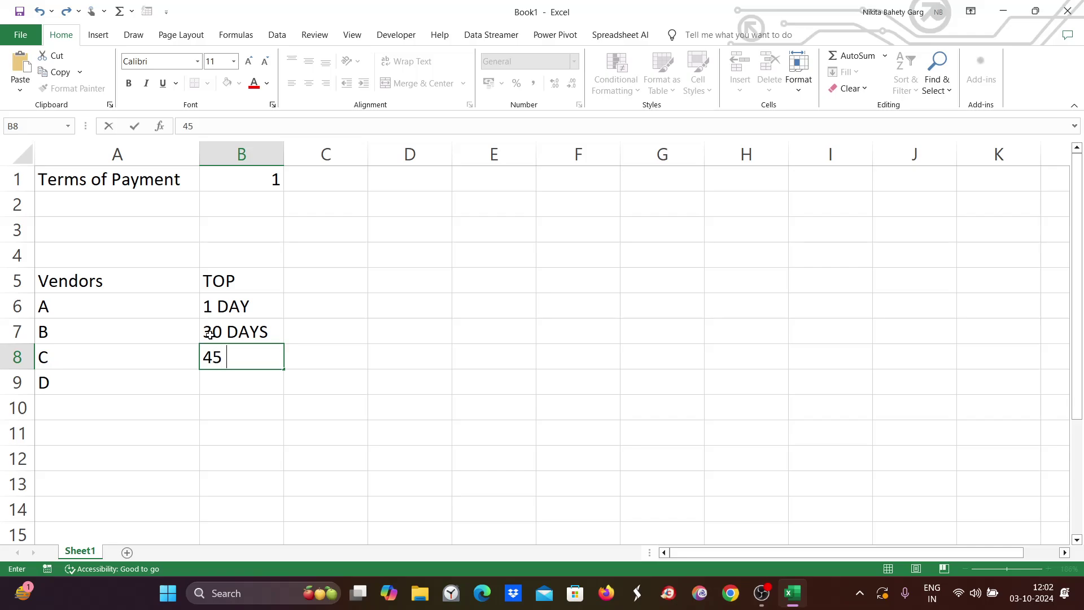
pyautogui.write(' DAYS')
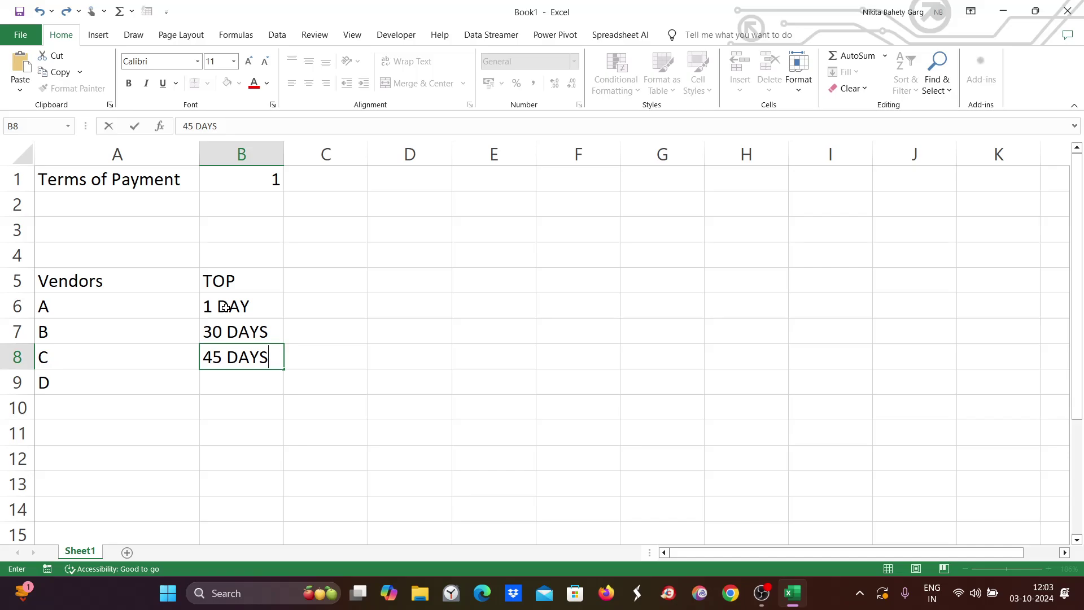
pyautogui.click(64, 313)
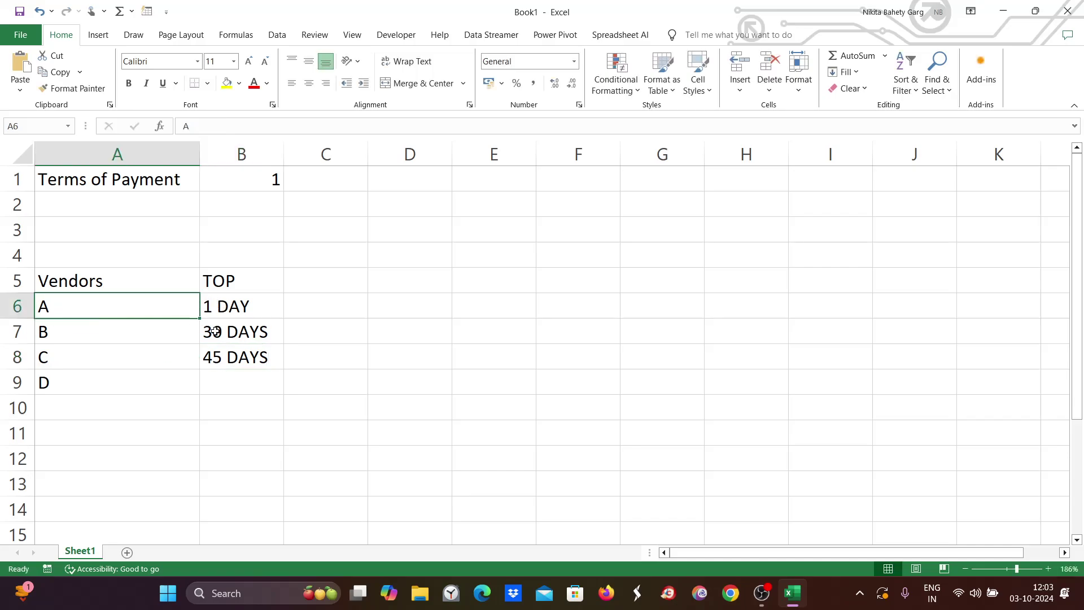
pyautogui.click(218, 339)
pyautogui.click(86, 336)
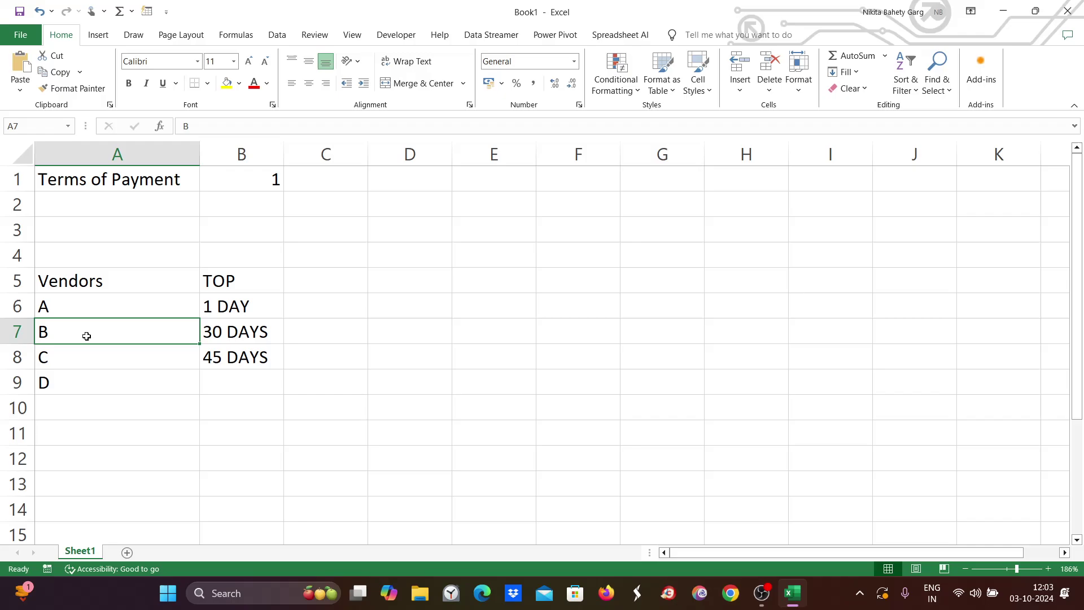
pyautogui.click(86, 305)
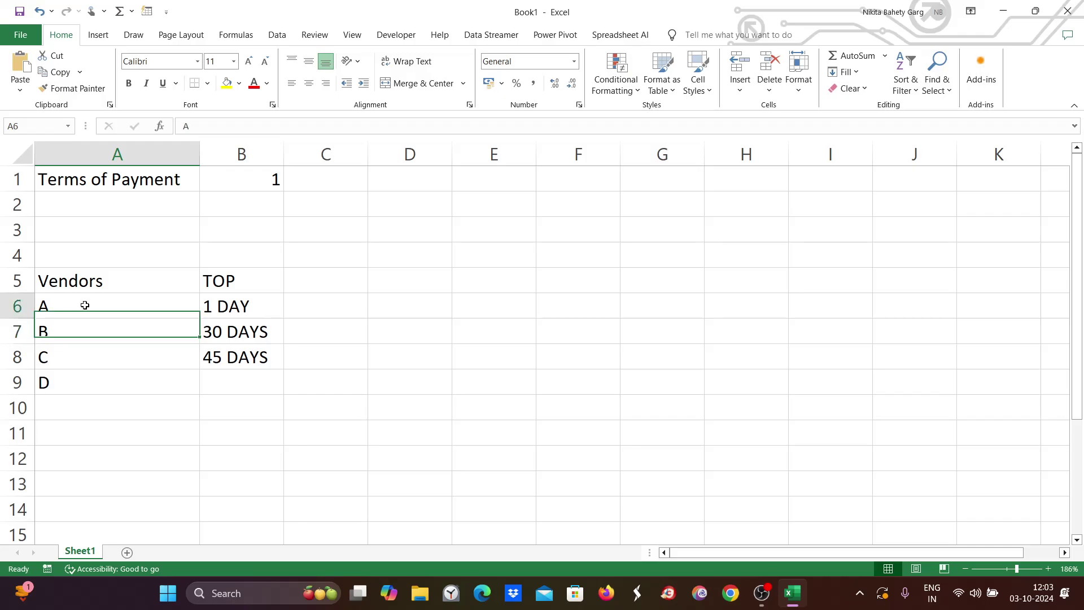
pyautogui.click(315, 304)
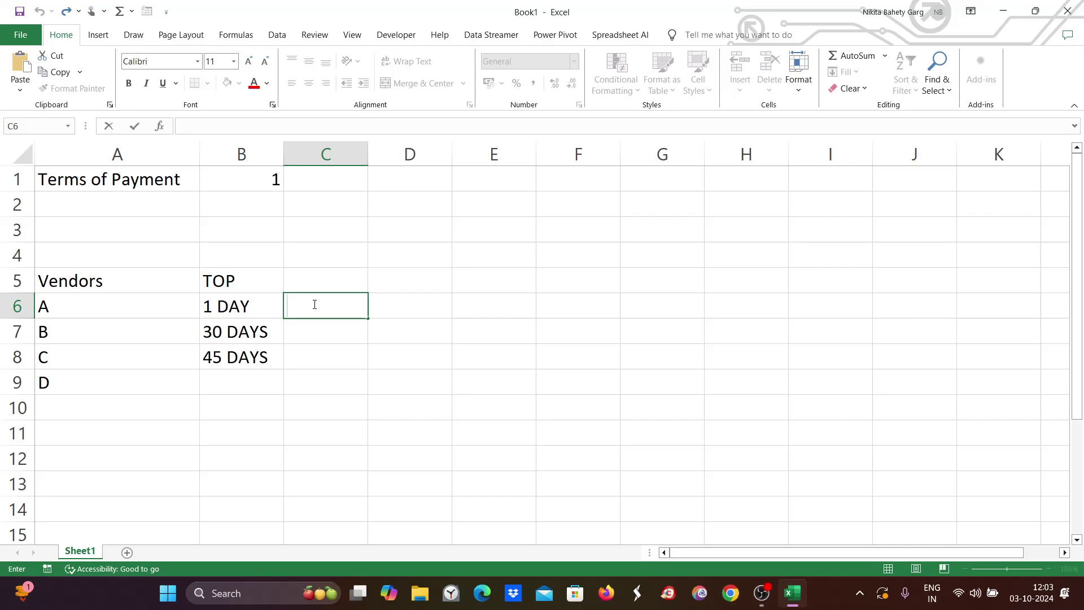
# Enter code 0001 in C6 and ZE30 in C7.
pyautogui.write('0001')
pyautogui.doubleClick(318, 332)
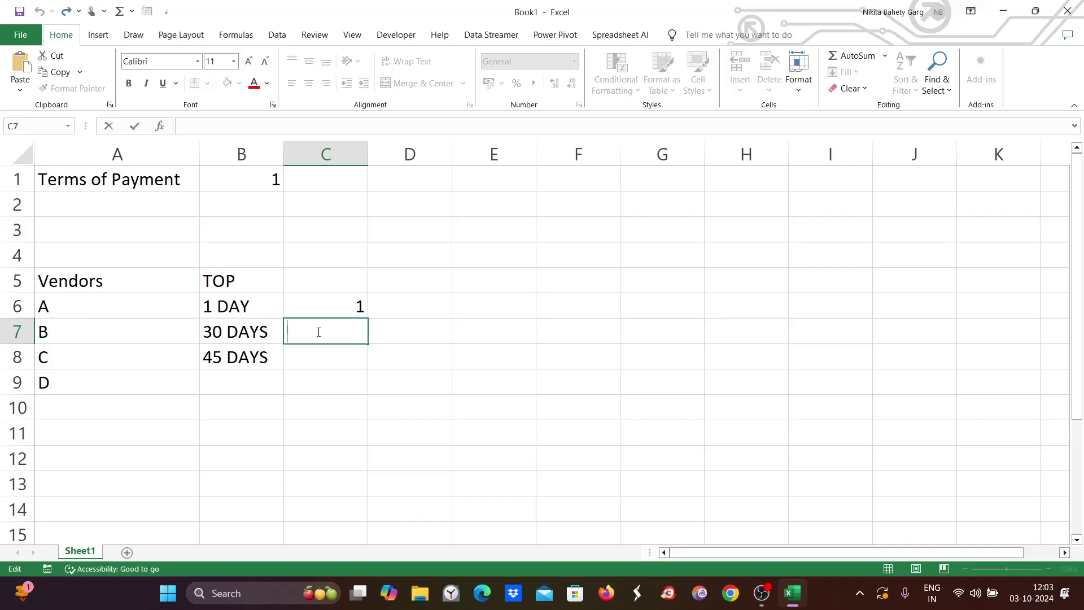
pyautogui.write('ZE2')
pyautogui.press('BackSpace')
pyautogui.write('30')
pyautogui.click(312, 349)
# Enter ZE45 in C8 for vendor C and check the codes in C6:C8.
pyautogui.write('Z')
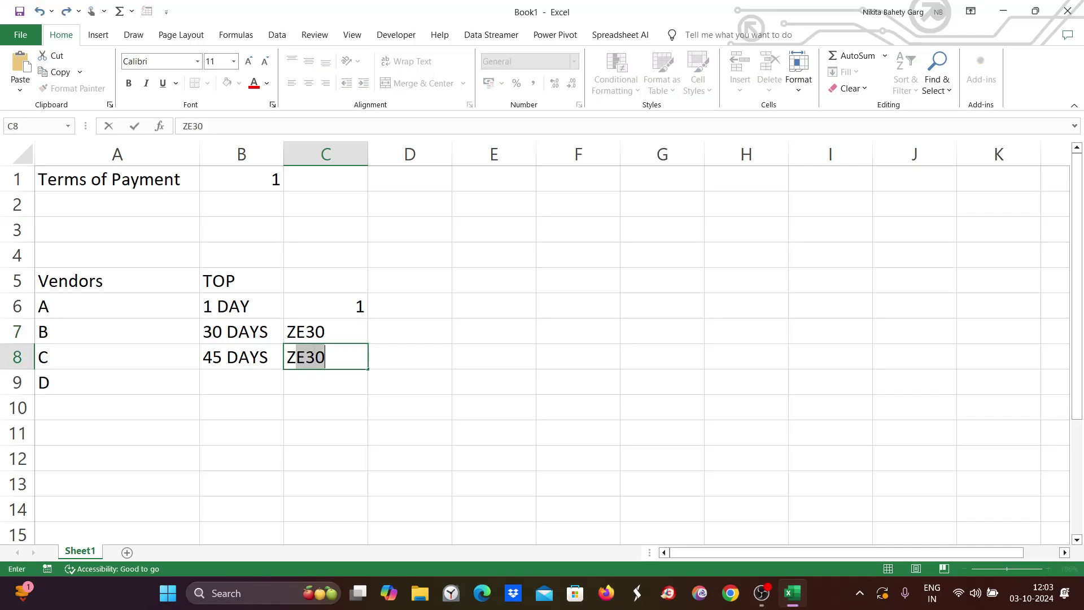
pyautogui.write('E45')
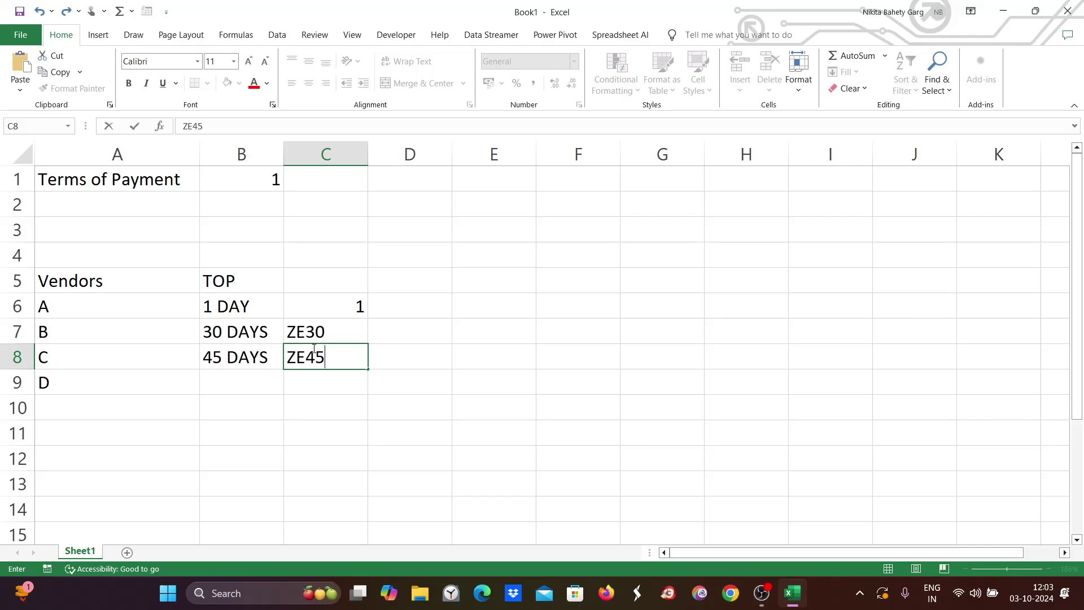
pyautogui.click(61, 303)
pyautogui.click(62, 327)
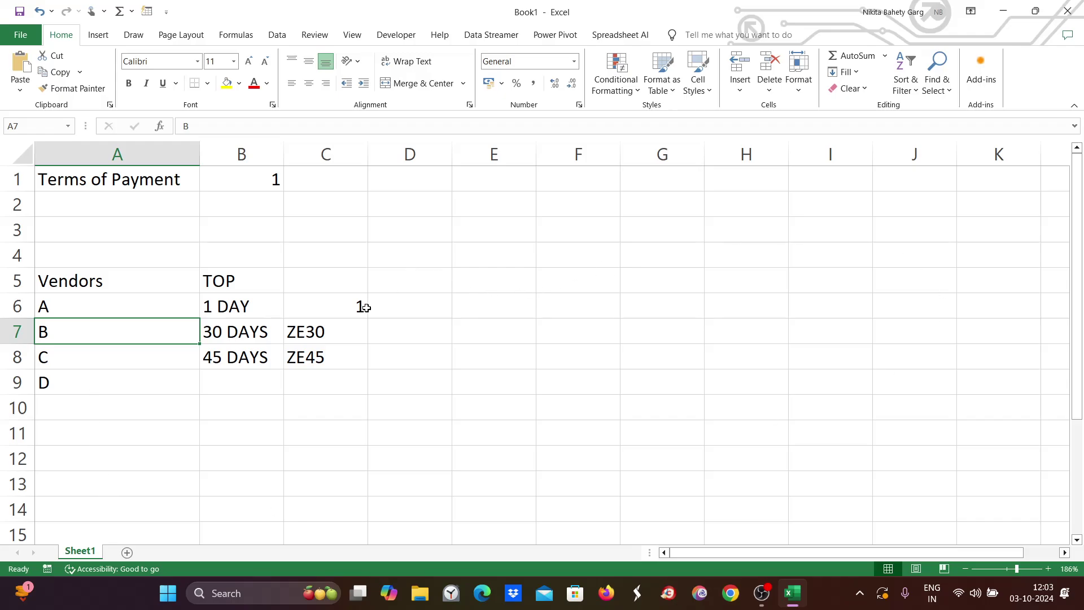
pyautogui.moveTo(332, 299); pyautogui.dragTo(336, 363)
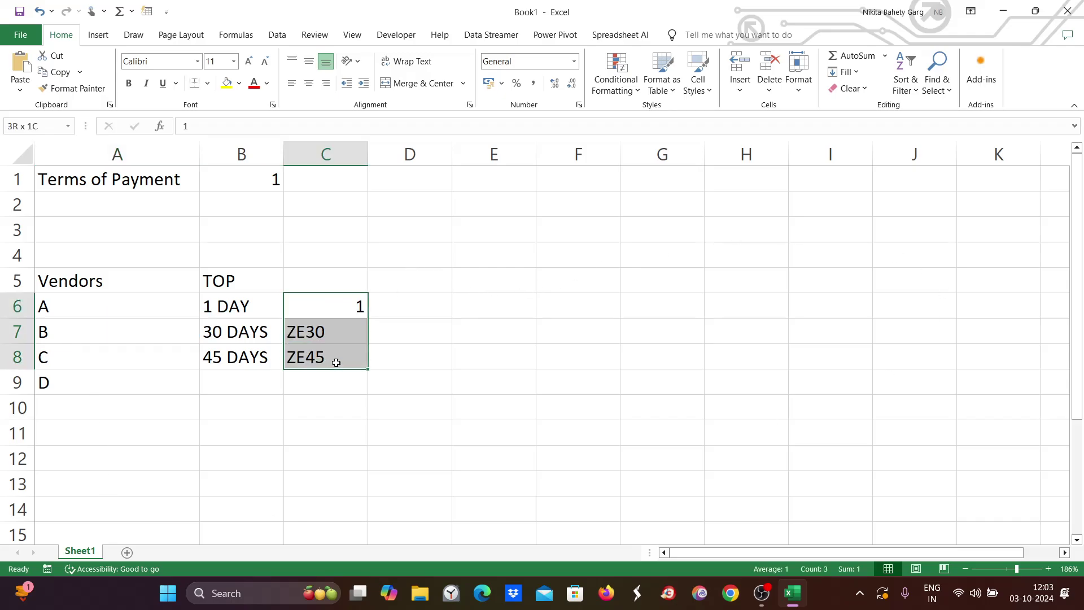
pyautogui.click(316, 333)
pyautogui.click(320, 357)
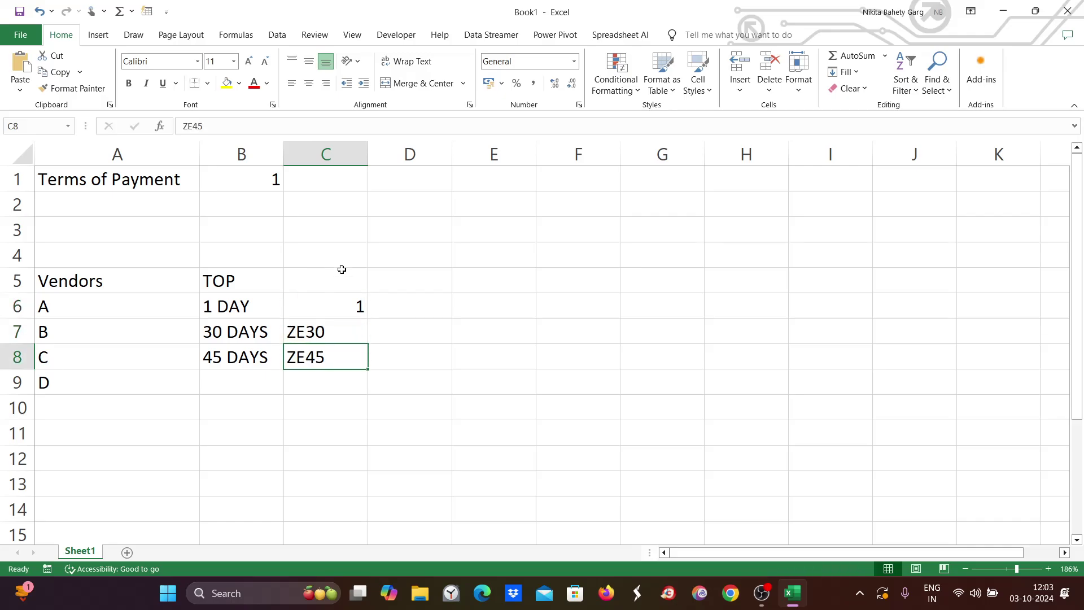
pyautogui.doubleClick(435, 276)
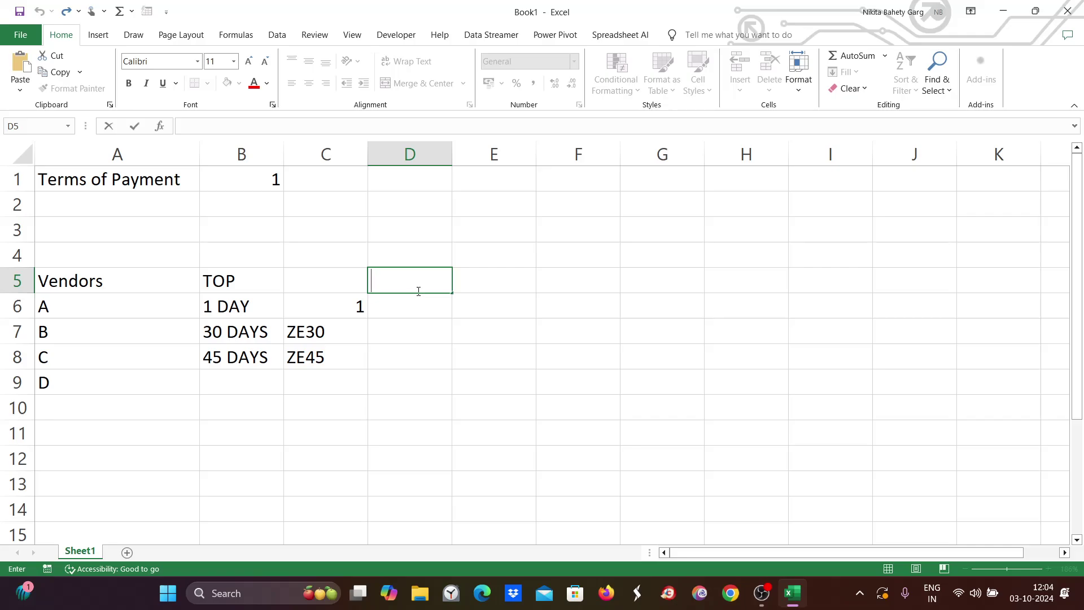
# Note TOP CREATE in D5 and ASSIGN VENDOR MASTER in D6.
pyautogui.write('TOP CREATE')
pyautogui.press('Return')
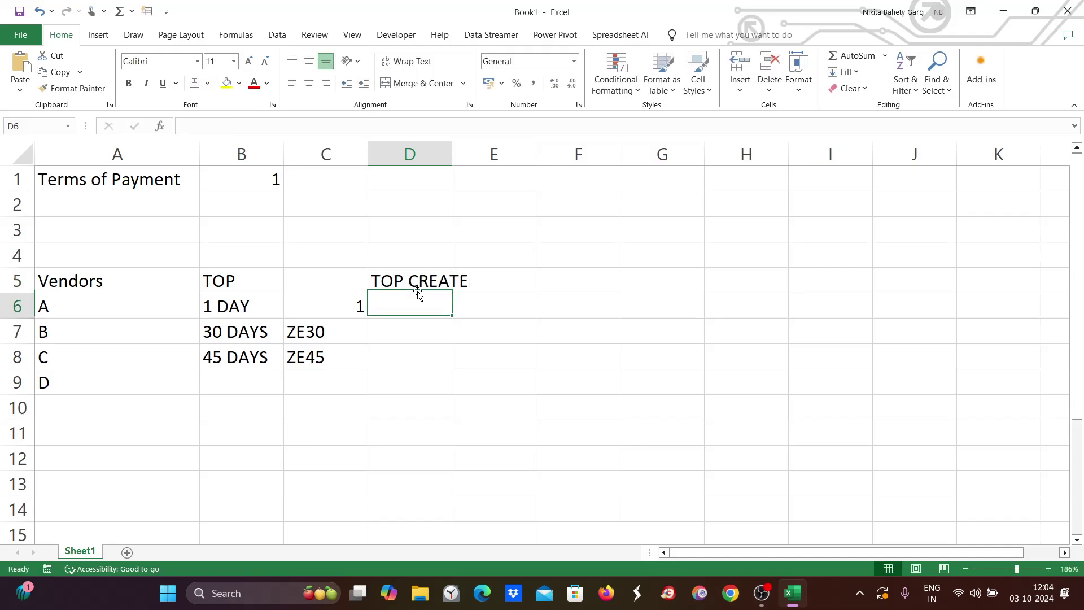
pyautogui.write('ASSIGN ')
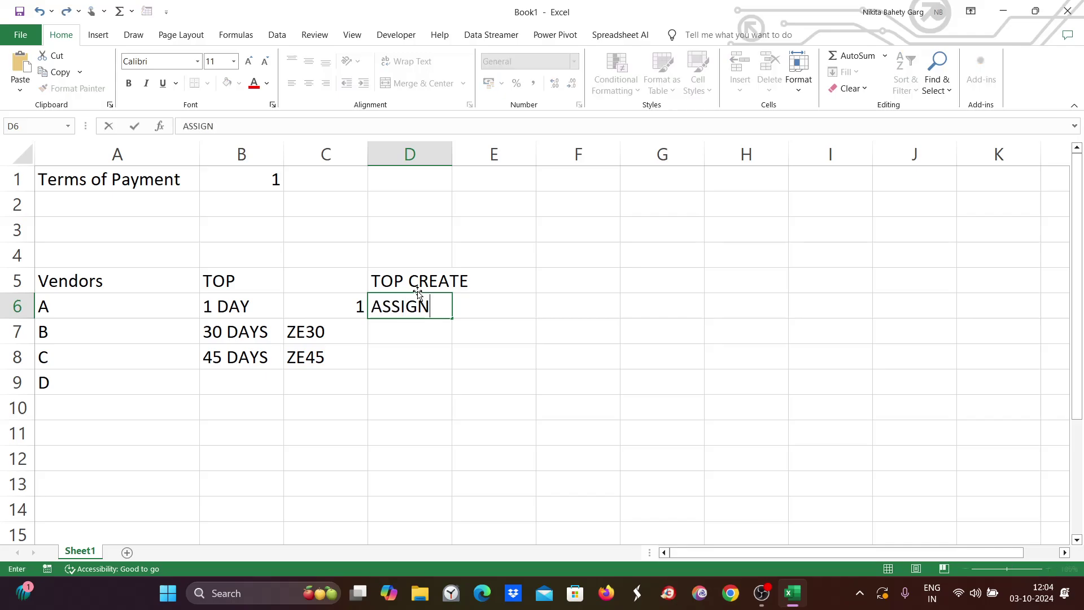
pyautogui.write('VENDOR MASTER')
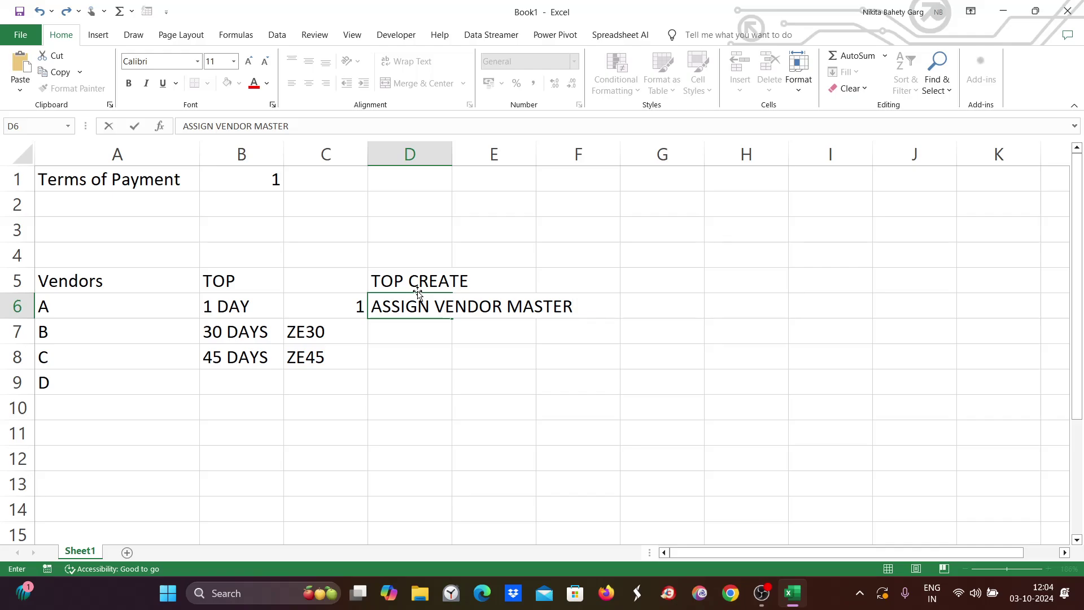
# Replace vendor A's 1 DAY term in B6 with 20 DAYS.
pyautogui.click(218, 305)
pyautogui.doubleClick(240, 306)
pyautogui.moveTo(248, 306); pyautogui.dragTo(172, 303)
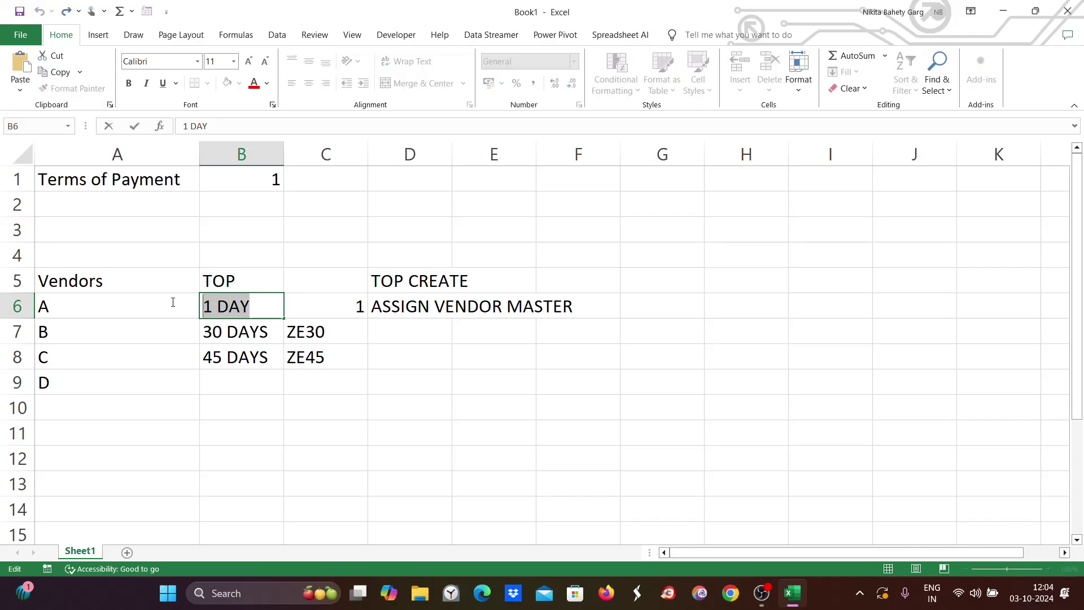
pyautogui.write('20')
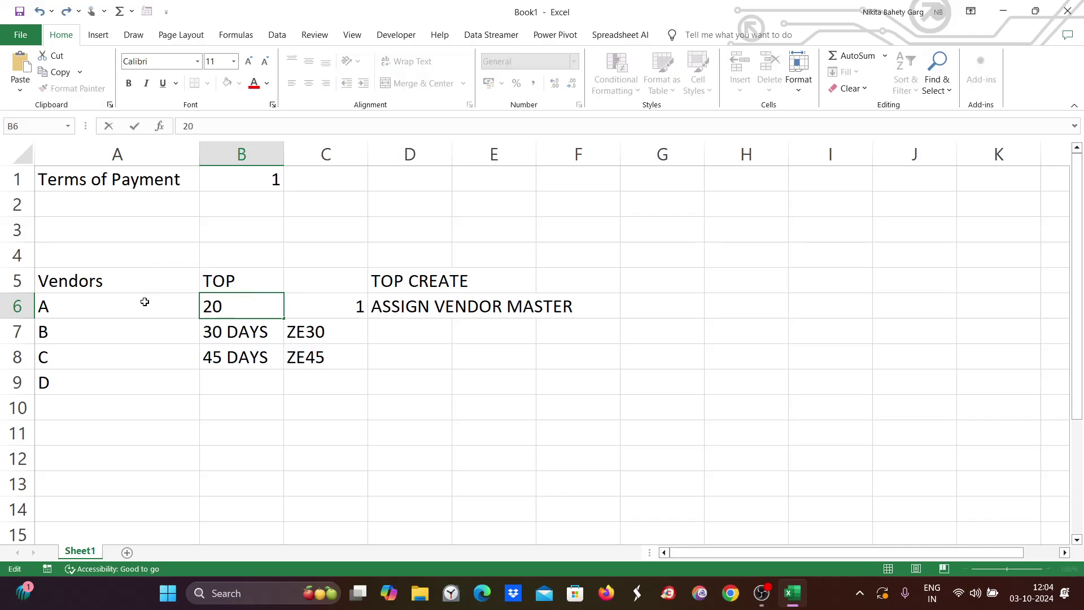
pyautogui.write(' DAYS')
pyautogui.click(59, 303)
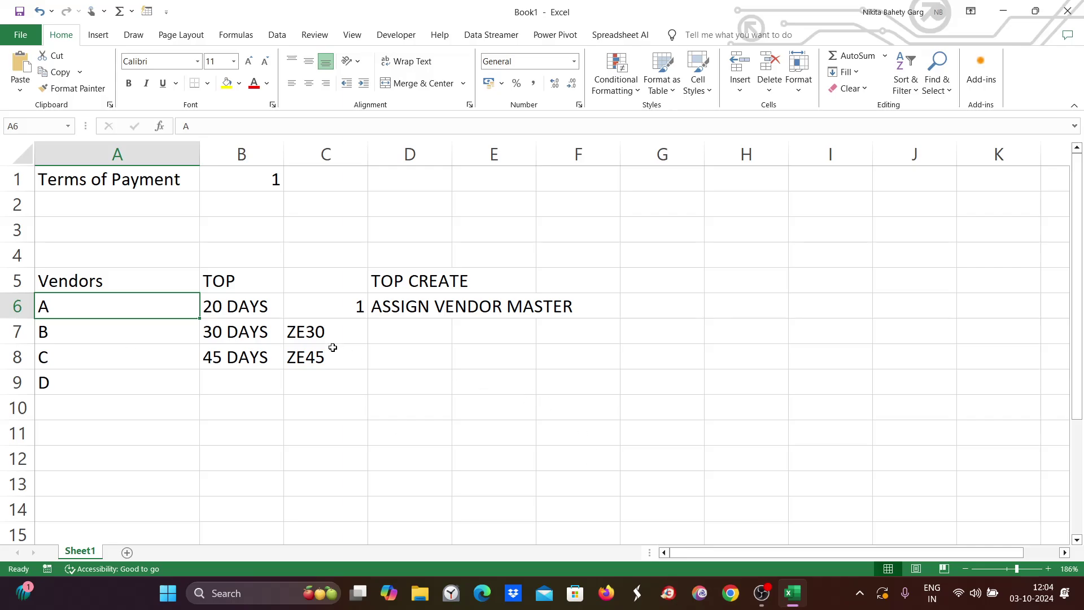
# Enter SERVICE/ PURCHASE in A2, correcting the SERVICRE typo.
pyautogui.click(114, 189)
pyautogui.press('Down')
pyautogui.press('Down')
pyautogui.press('Down')
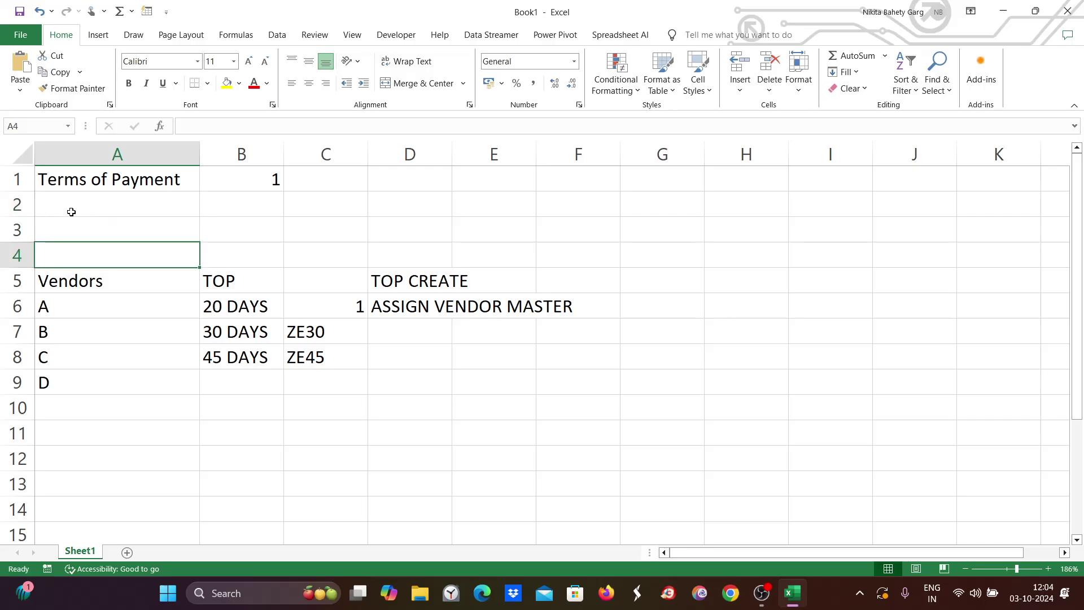
pyautogui.doubleClick(71, 212)
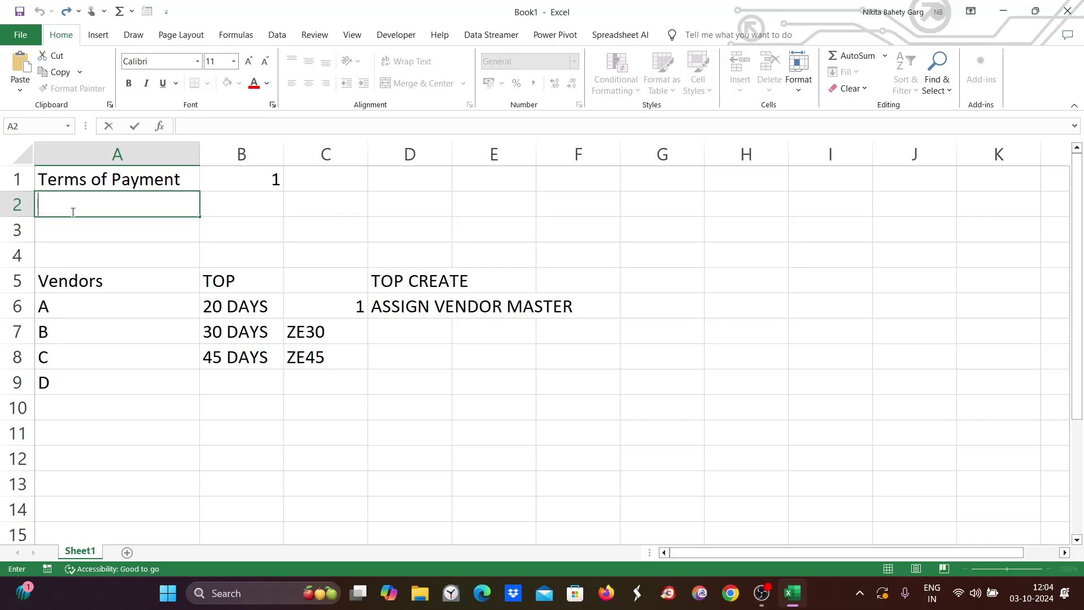
pyautogui.doubleClick(134, 210)
pyautogui.write('SERVICRE')
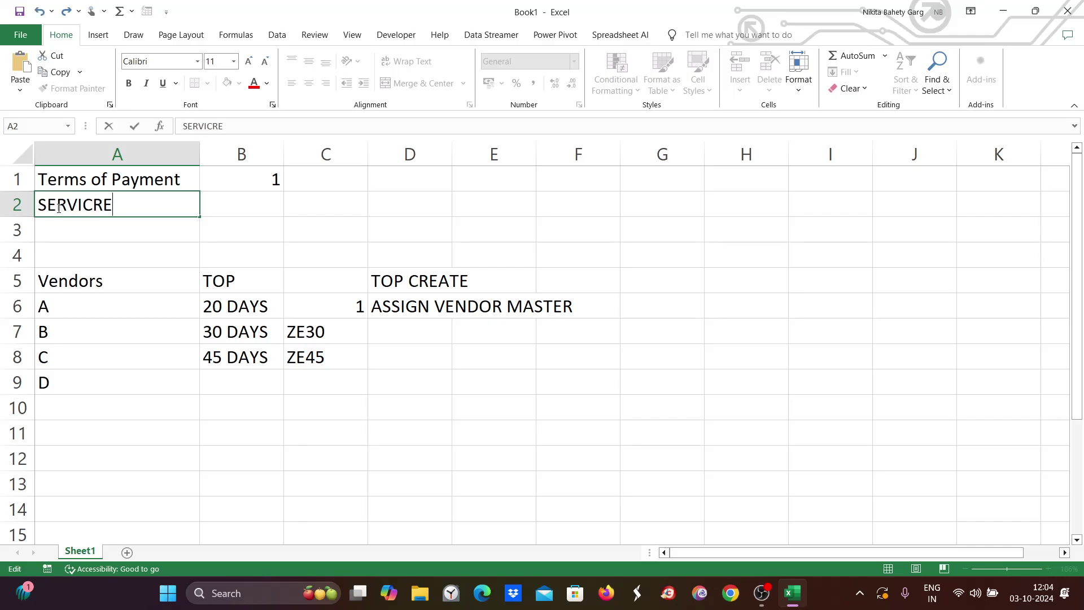
pyautogui.write('/ PURCH')
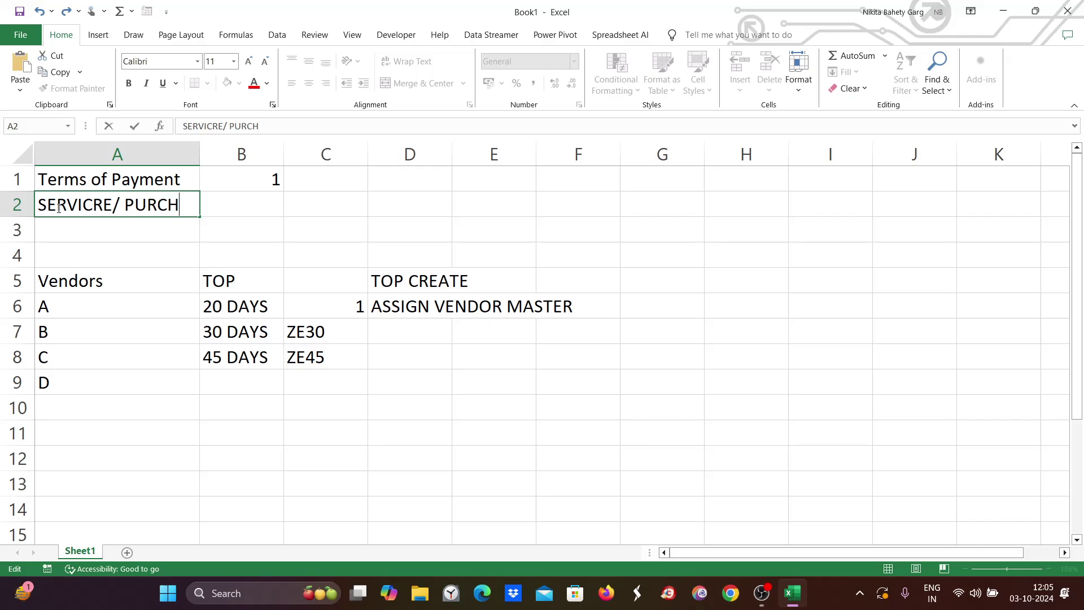
pyautogui.write('ASE')
pyautogui.press('BackSpace')
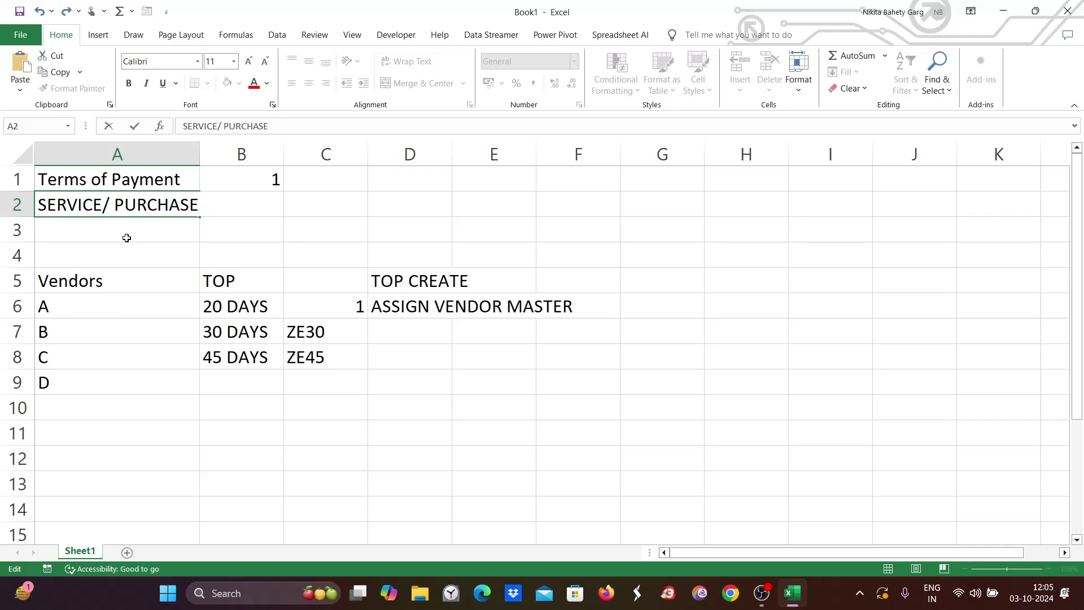
pyautogui.click(115, 234)
# Enter DUE DATE in B2.
pyautogui.click(258, 209)
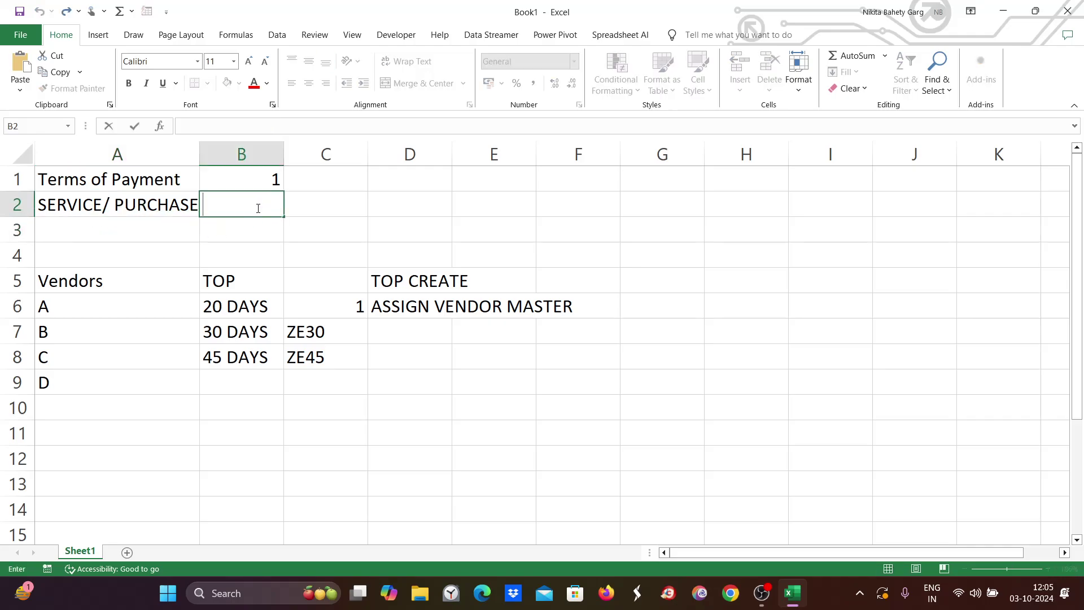
pyautogui.write('DUE DATE')
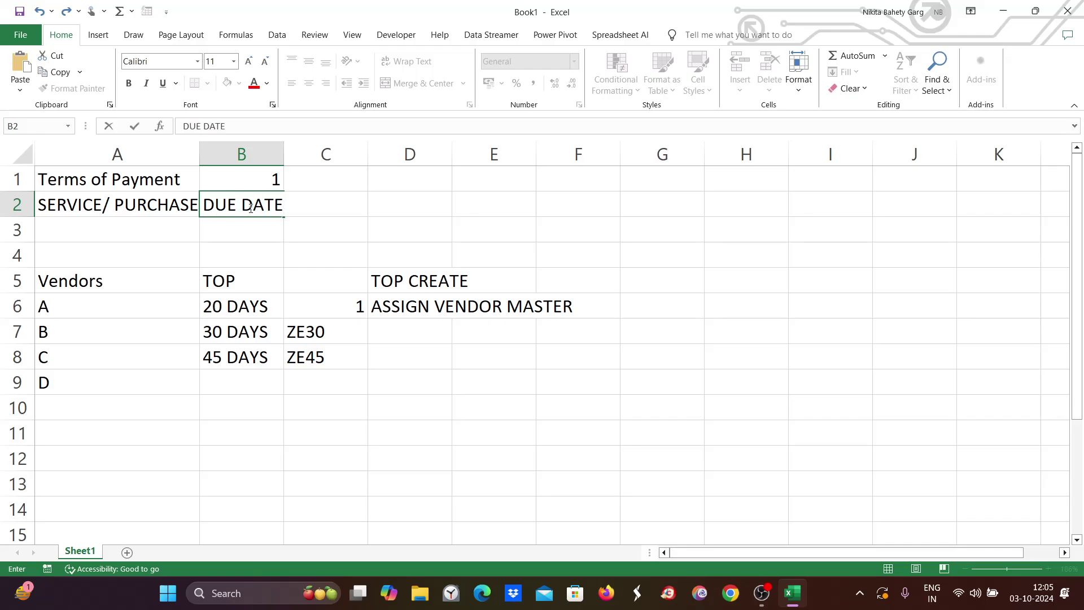
pyautogui.doubleClick(240, 222)
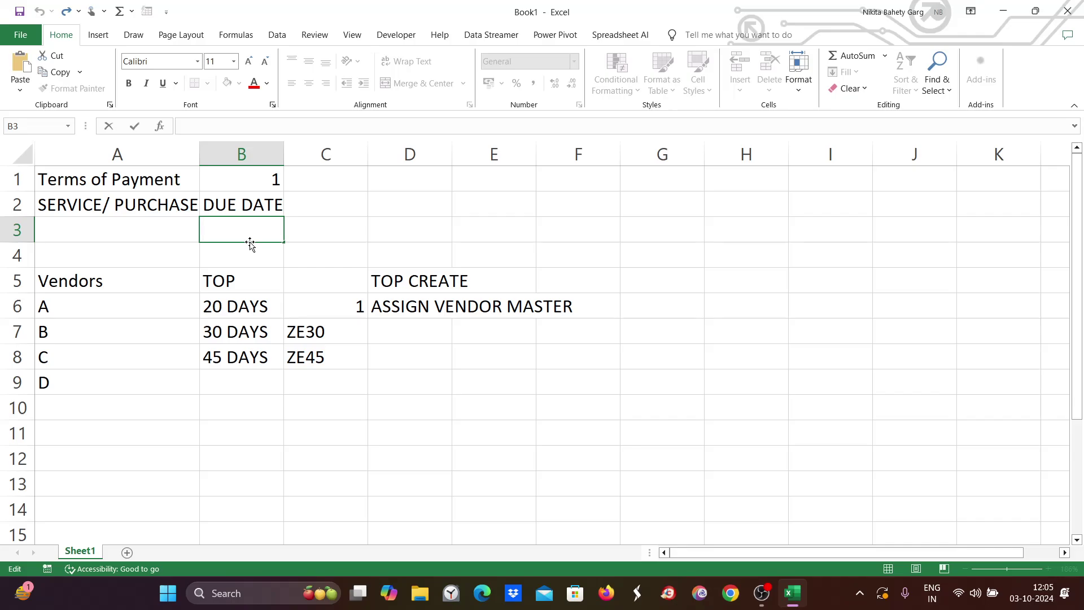
# Enter 30 DAYS in C2, 20 DAYS in D2 and 5% in E2.
pyautogui.doubleClick(349, 198)
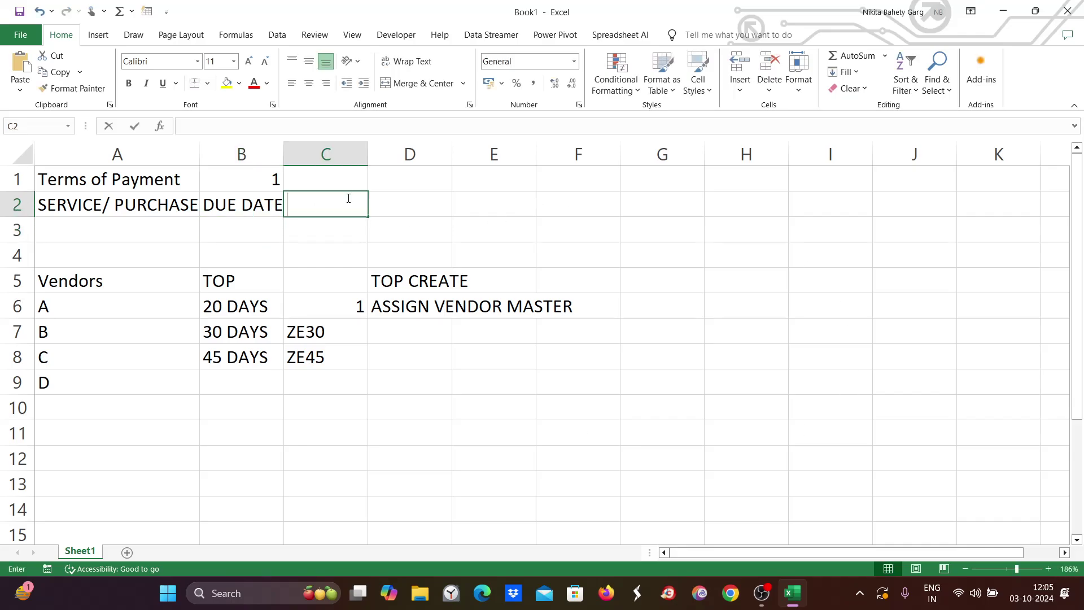
pyautogui.write('30 DA')
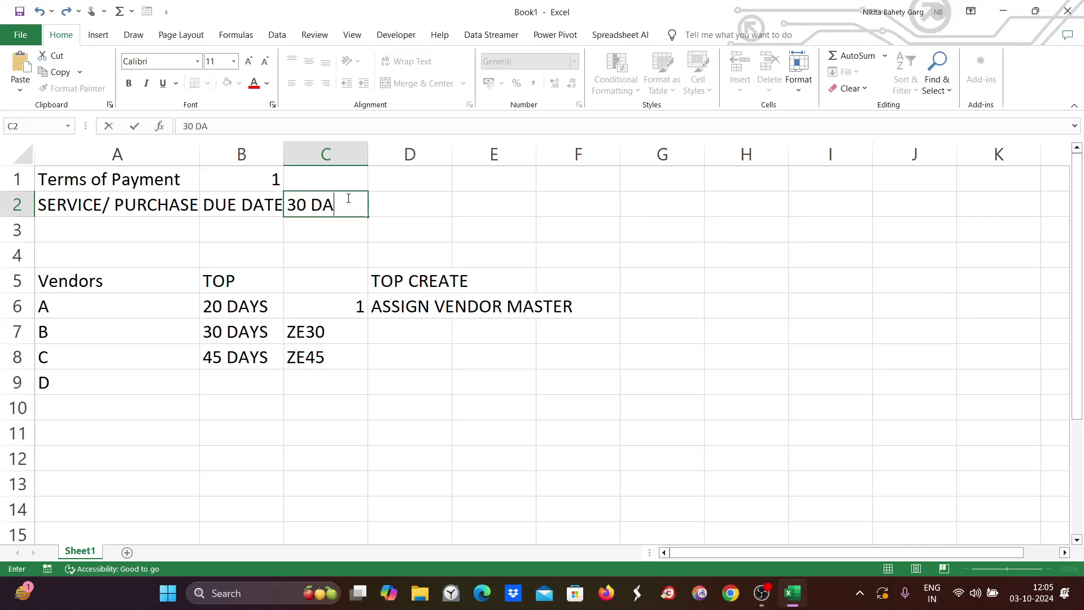
pyautogui.write('YS')
pyautogui.press('Tab')
pyautogui.write('20 DAYS')
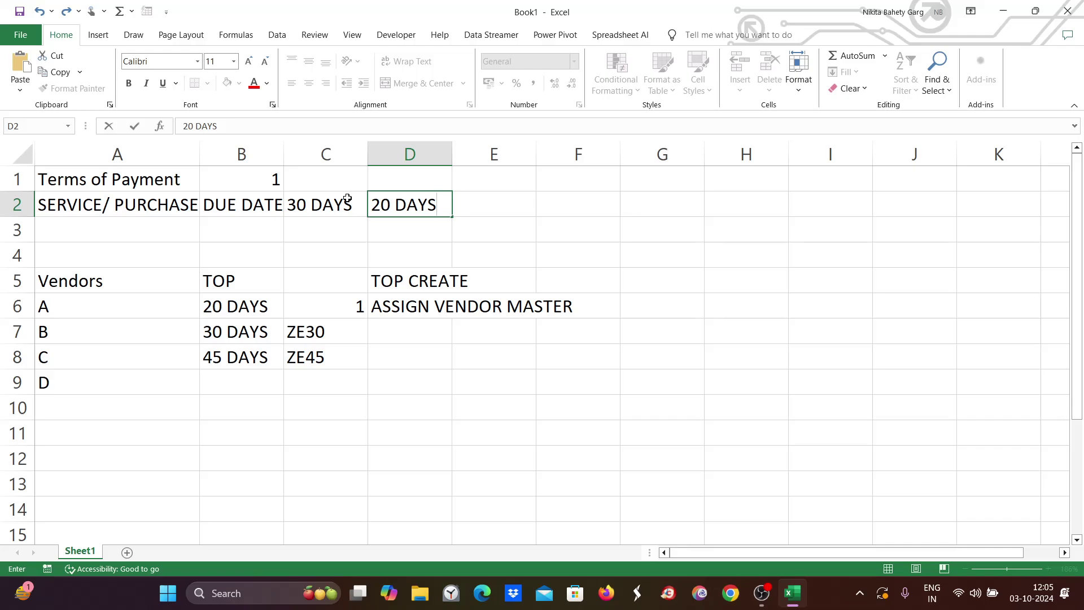
pyautogui.press('Tab')
pyautogui.write('5%')
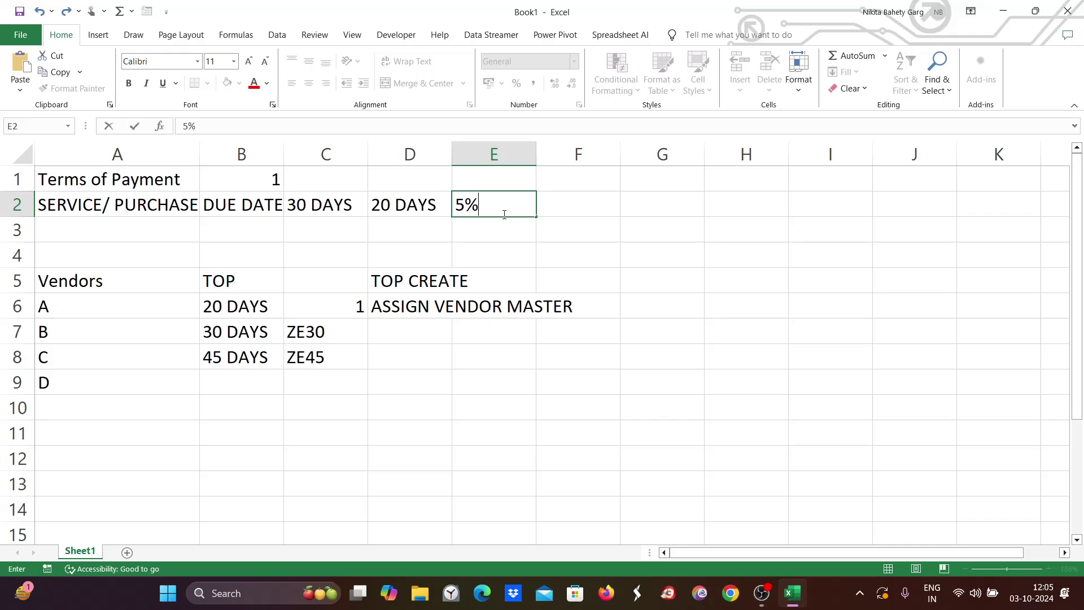
pyautogui.doubleClick(454, 214)
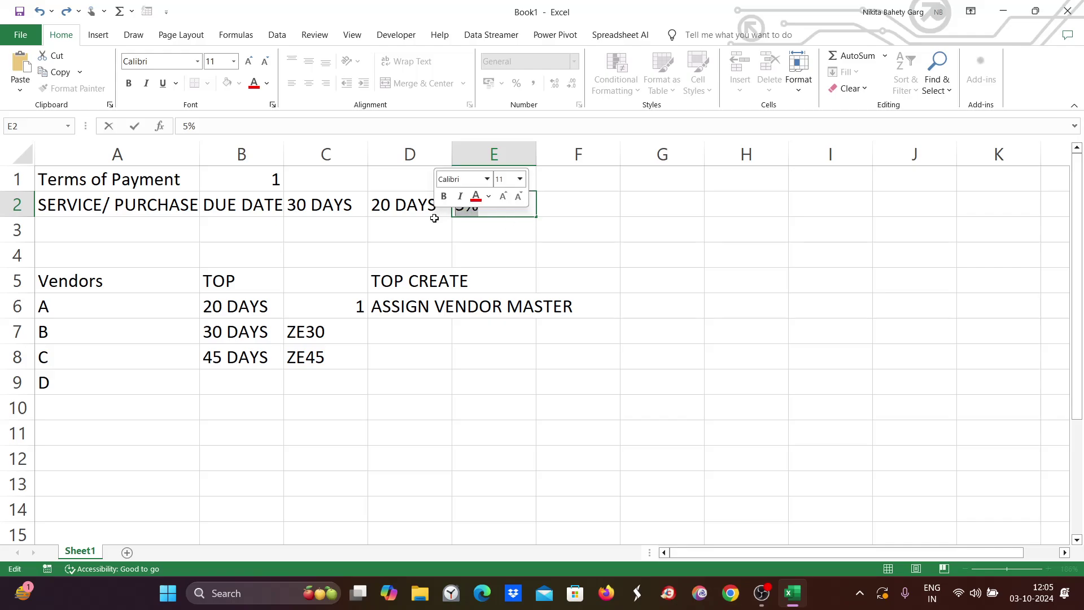
pyautogui.click(111, 178)
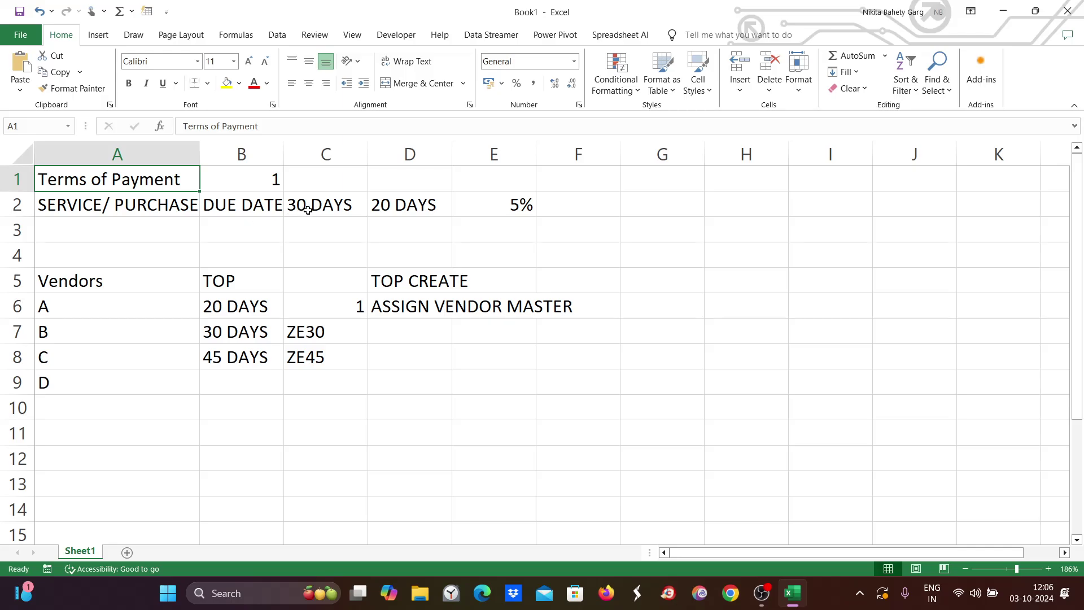
pyautogui.click(424, 210)
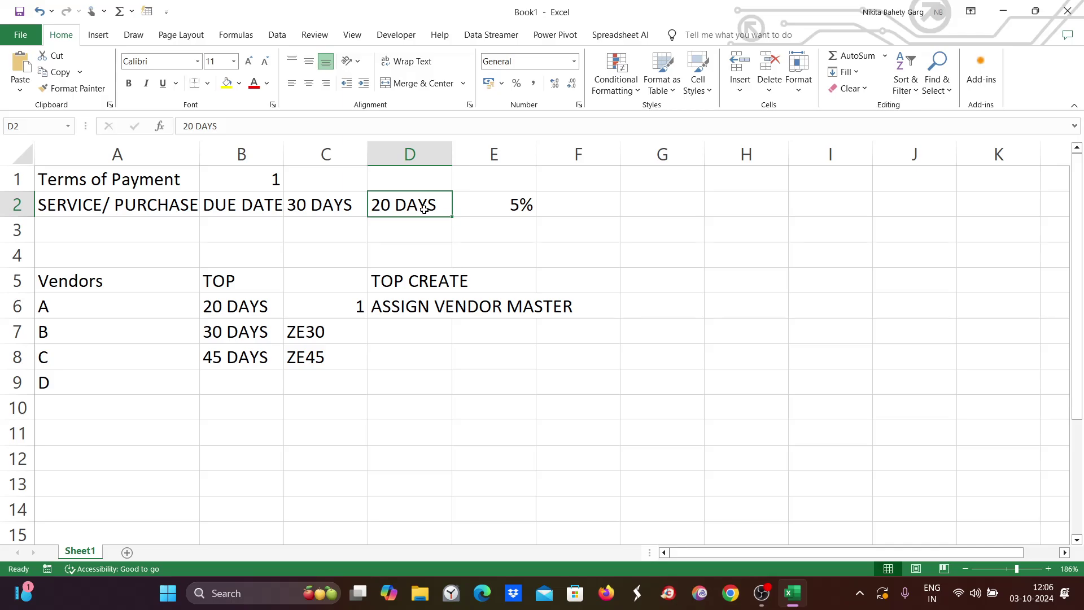
# Enter CASH DISCOUNT in B3 and select the notes range A1:F9.
pyautogui.click(223, 205)
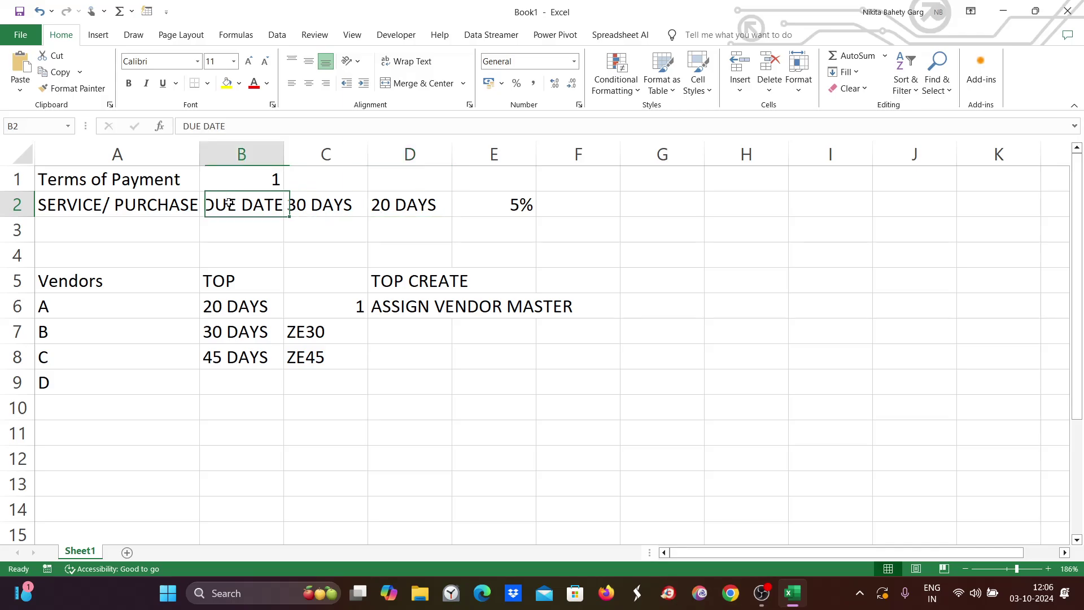
pyautogui.doubleClick(229, 233)
pyautogui.write('CAS')
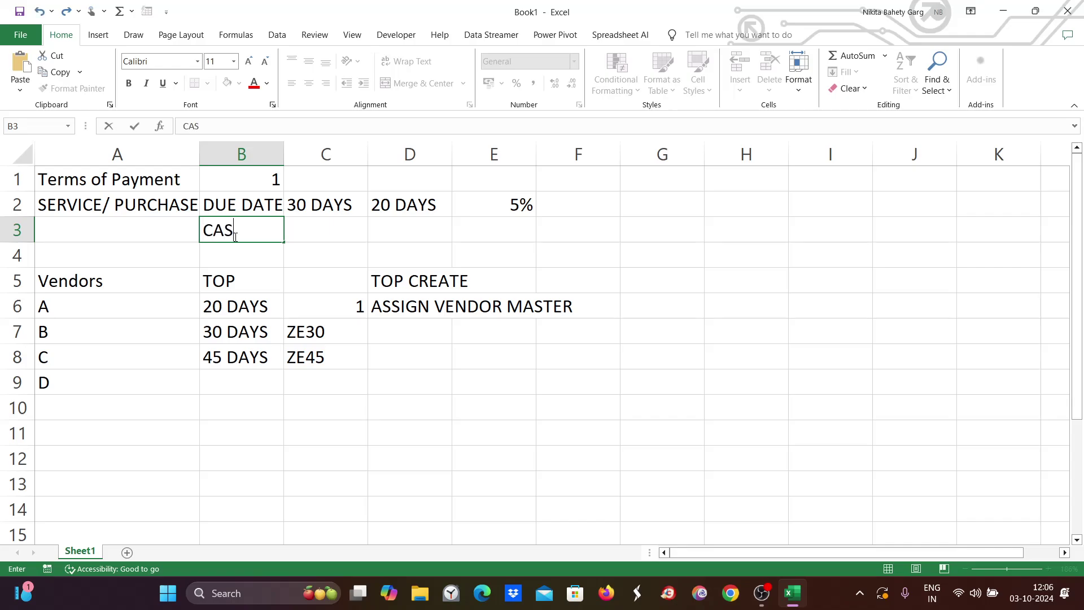
pyautogui.write('H DISCOUNT')
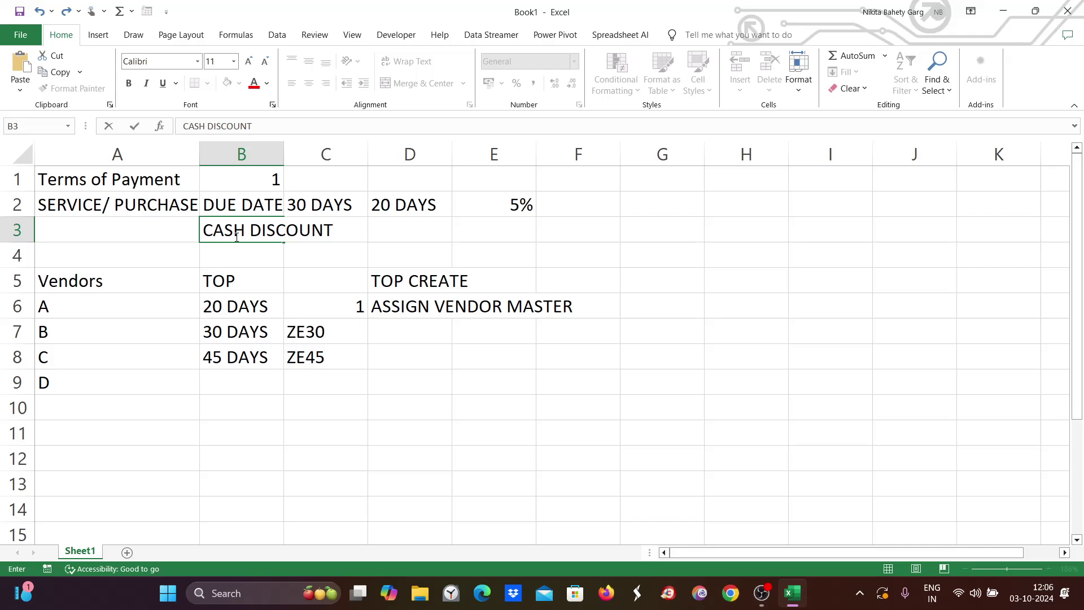
pyautogui.click(96, 180)
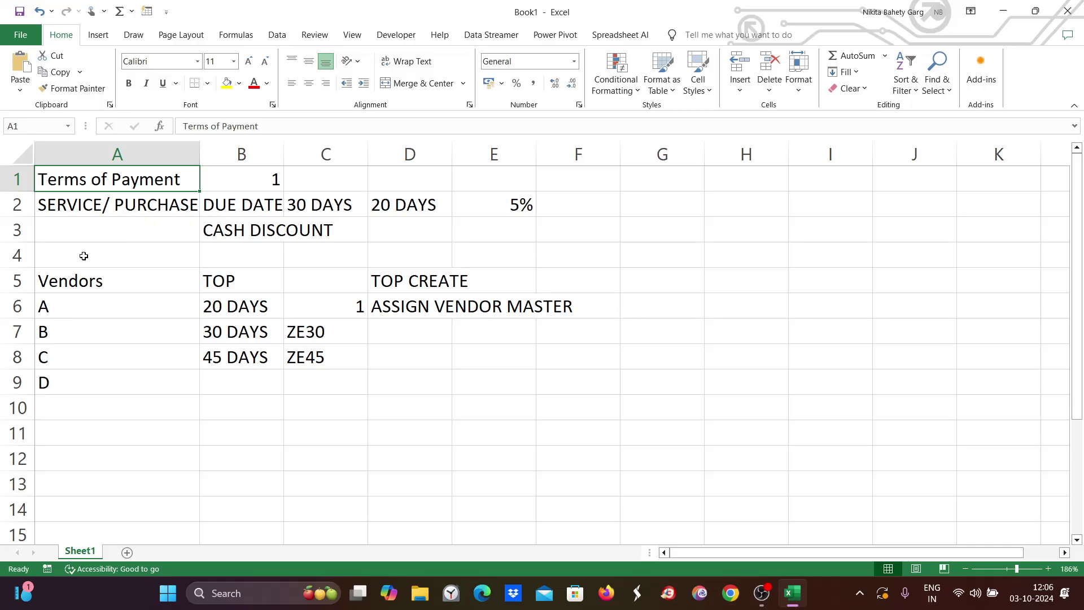
pyautogui.click(110, 285)
pyautogui.moveTo(77, 184); pyautogui.dragTo(598, 390)
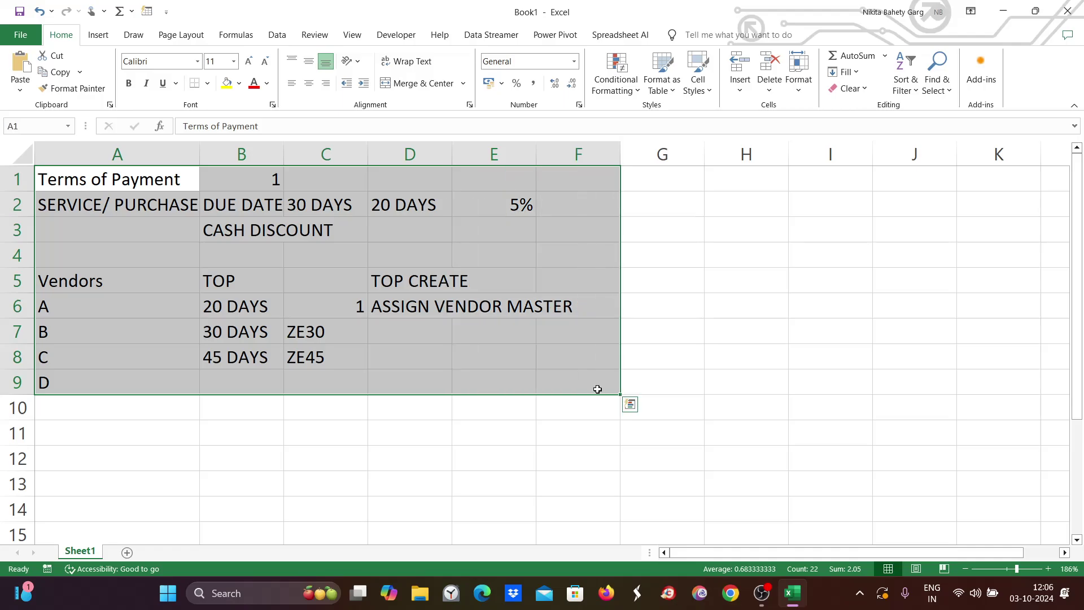
# Clear the old notes, head A1 'CONDITION 1' and B1 'NORMAL DUE DATE/TOP', widening column B.
pyautogui.press('Delete')
pyautogui.doubleClick(70, 182)
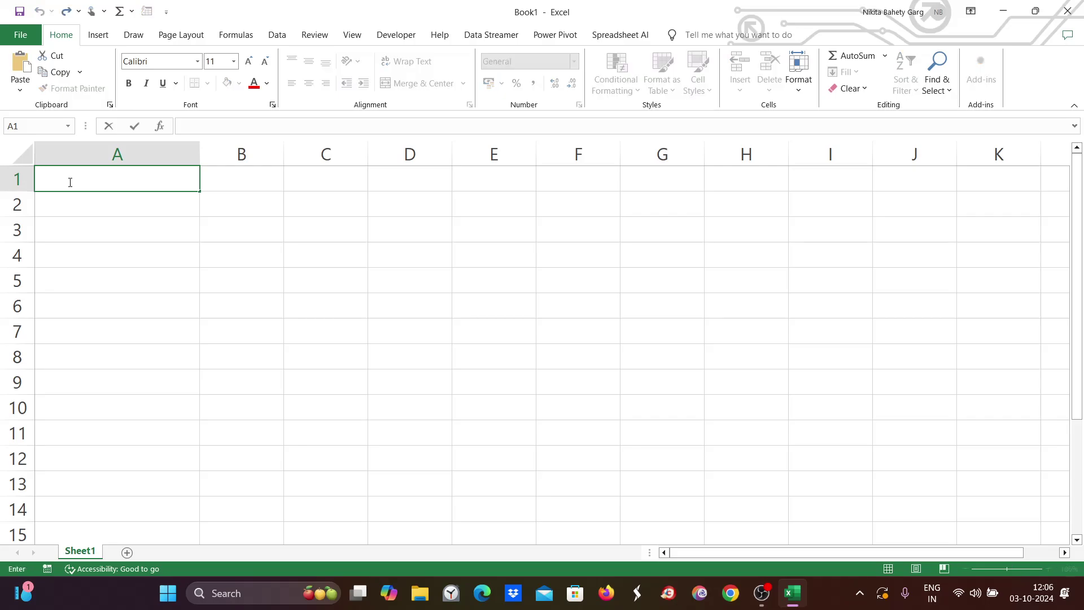
pyautogui.write('CONDITION 1')
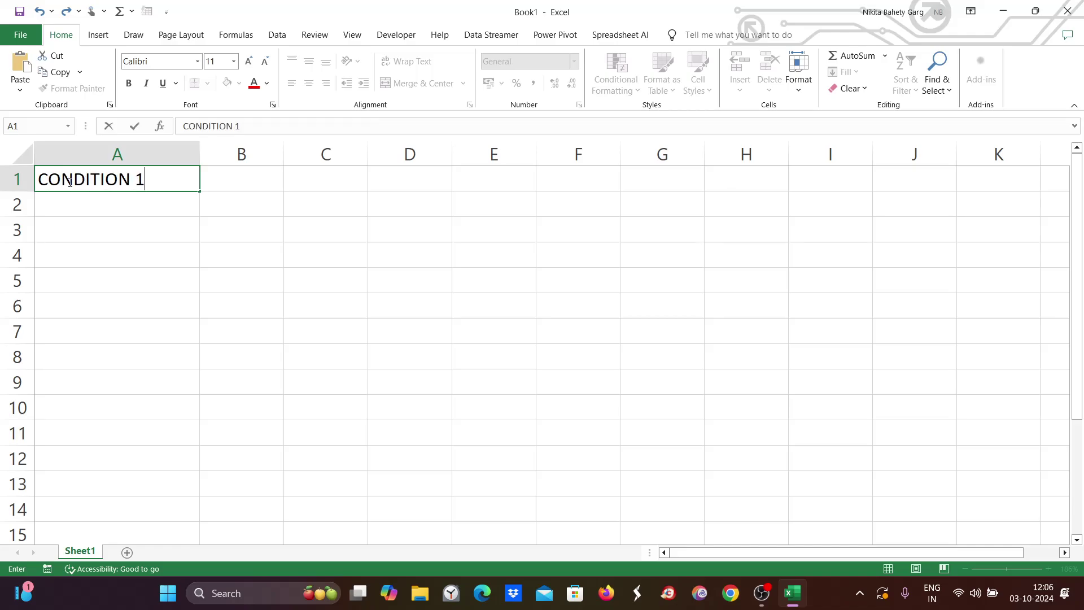
pyautogui.doubleClick(268, 181)
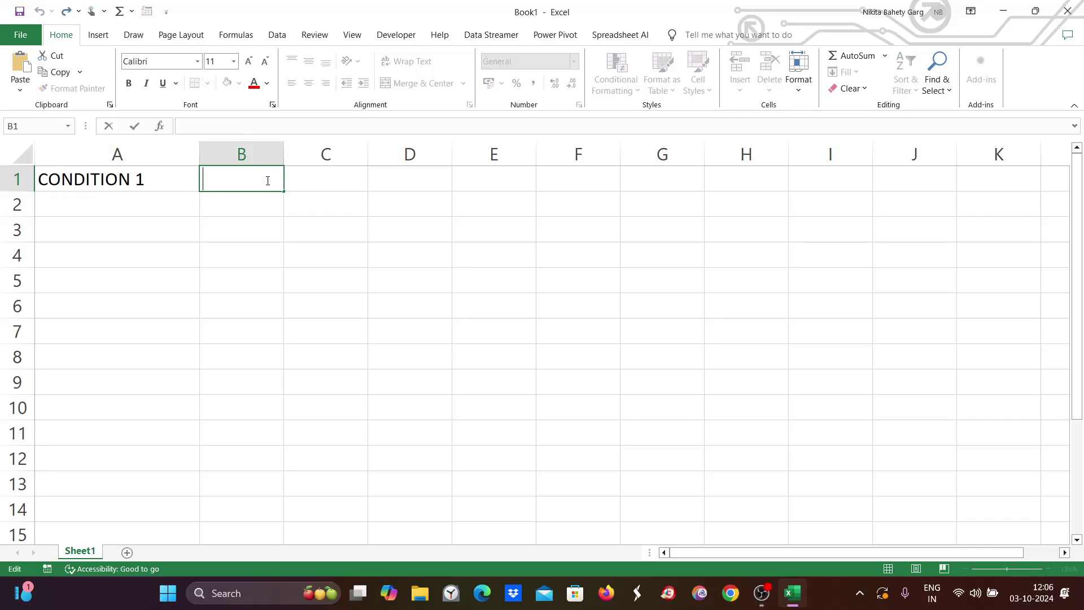
pyautogui.write('NORMAL')
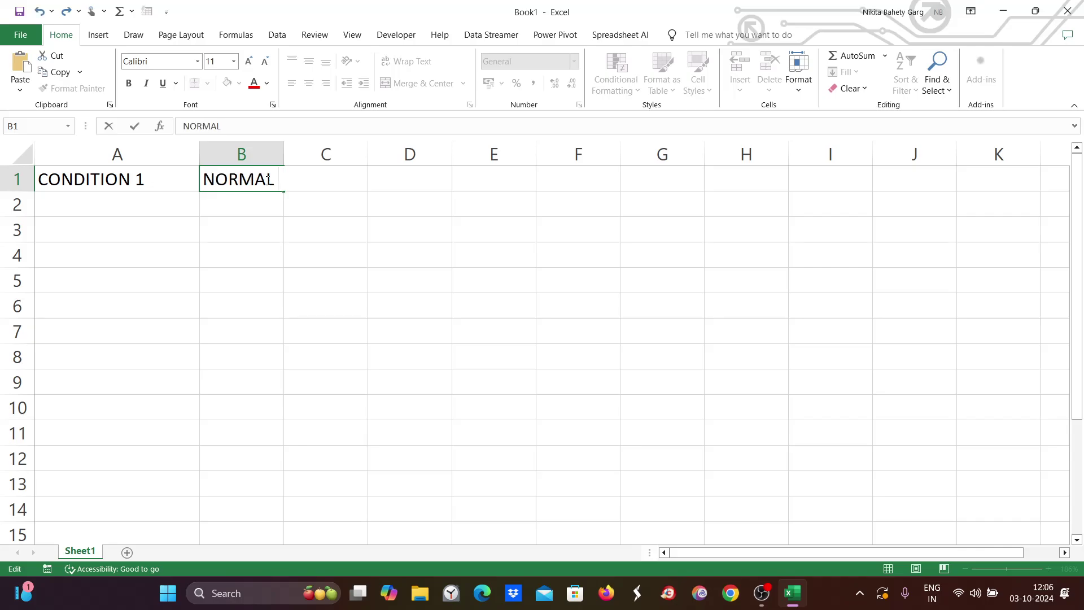
pyautogui.write(' DUE DATE/')
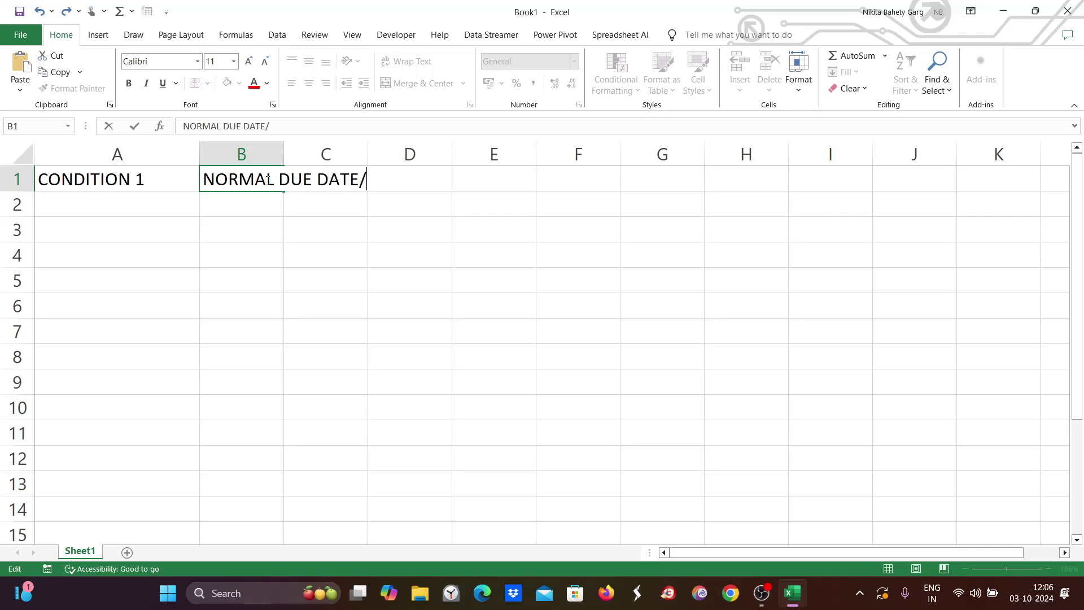
pyautogui.write('TOP')
pyautogui.click(133, 177)
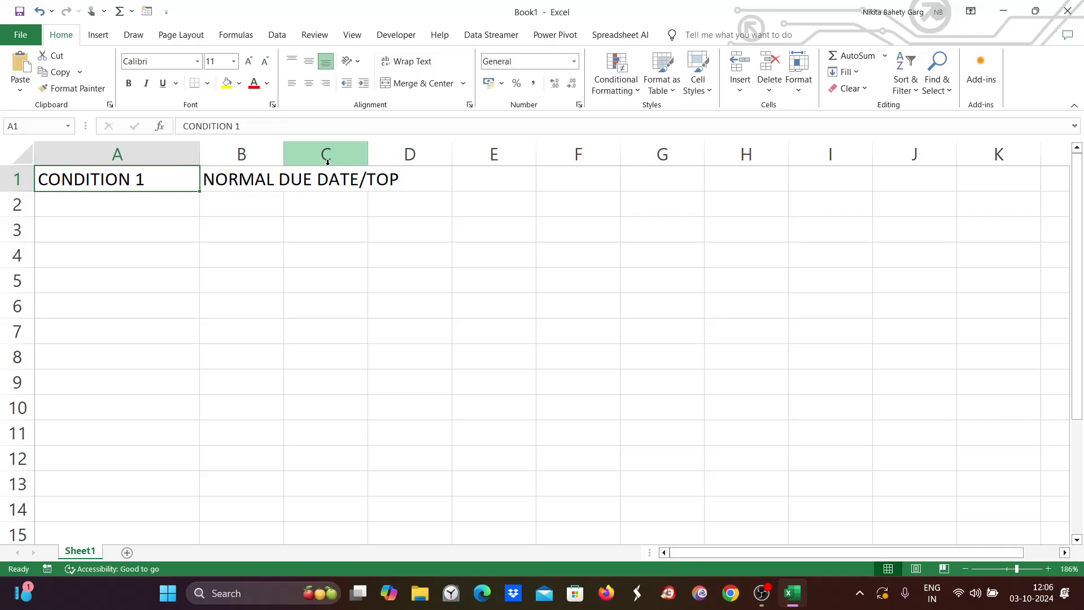
pyautogui.click(245, 181)
pyautogui.moveTo(284, 151); pyautogui.dragTo(450, 155)
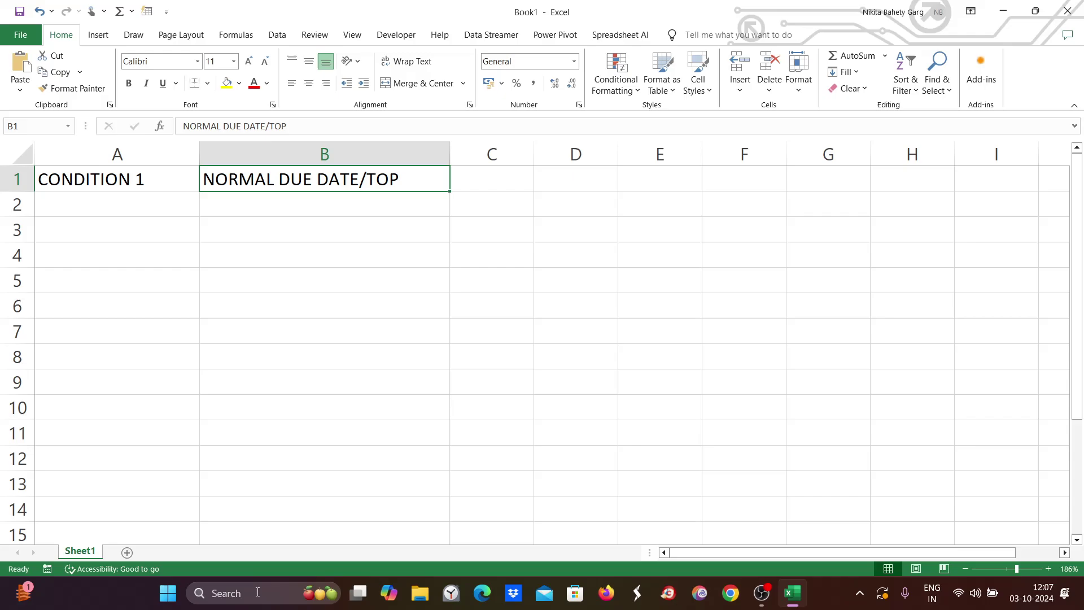
# Minimize Excel and launch SAP Logon full screen, opening the SAP system's logon screen.
pyautogui.click(1004, 11)
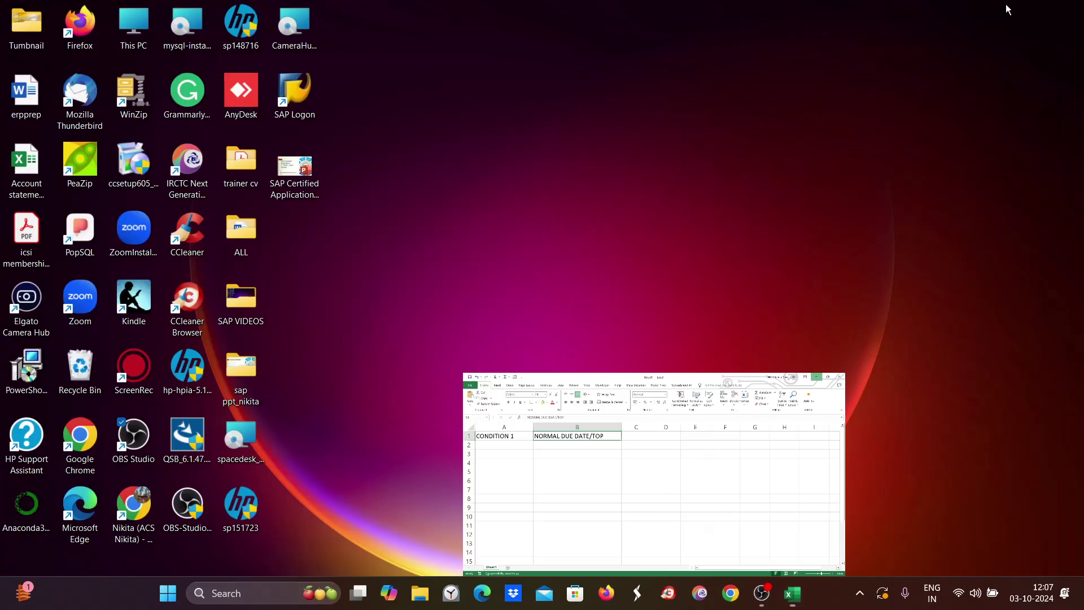
pyautogui.doubleClick(300, 84)
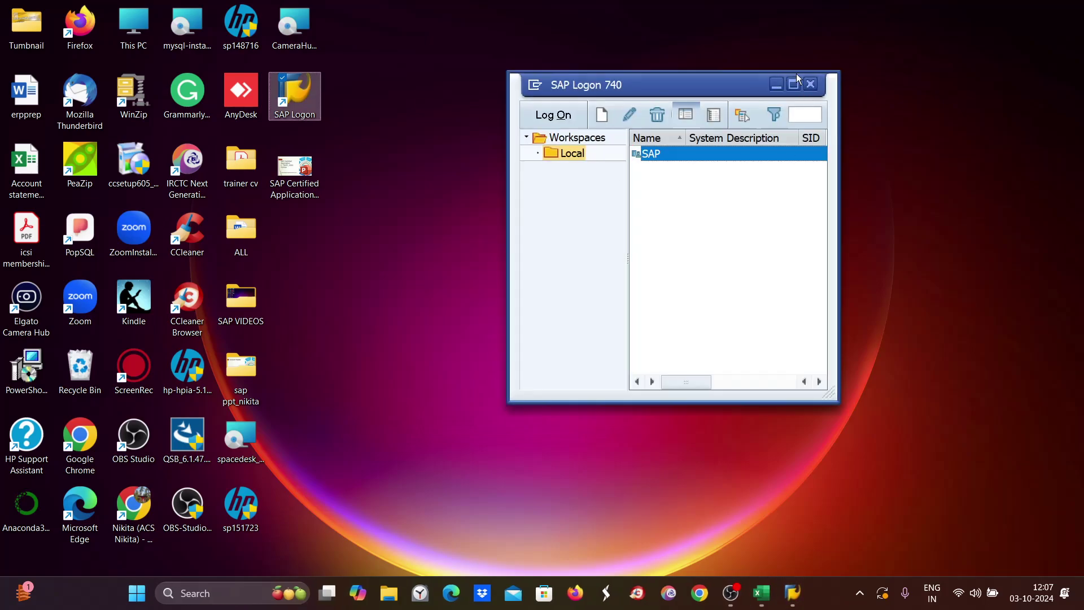
pyautogui.click(798, 82)
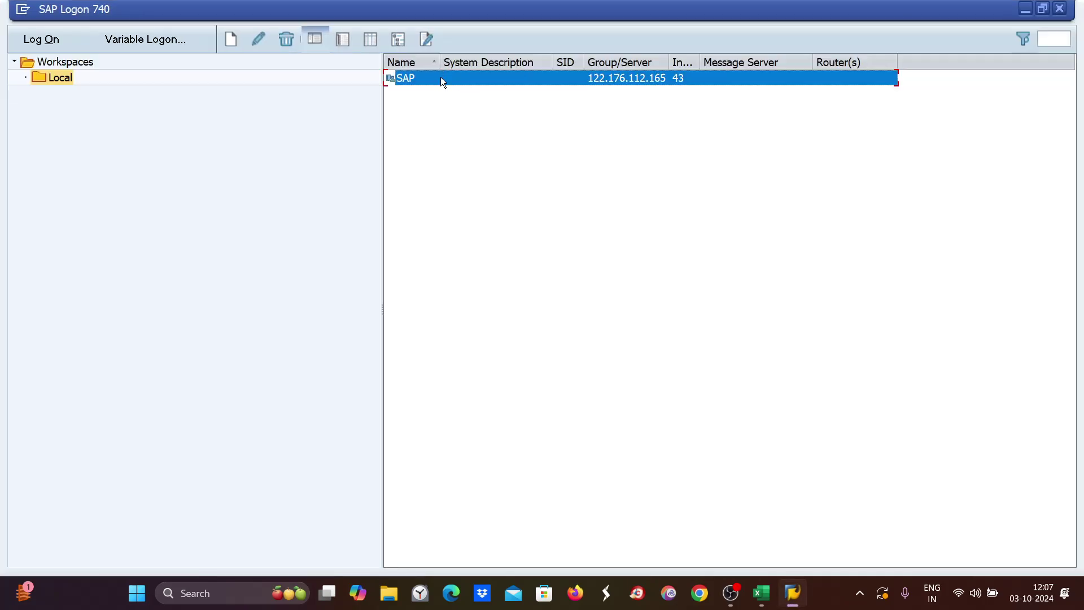
pyautogui.doubleClick(441, 77)
# Log on to client 800 with the user name and password.
pyautogui.click(178, 178)
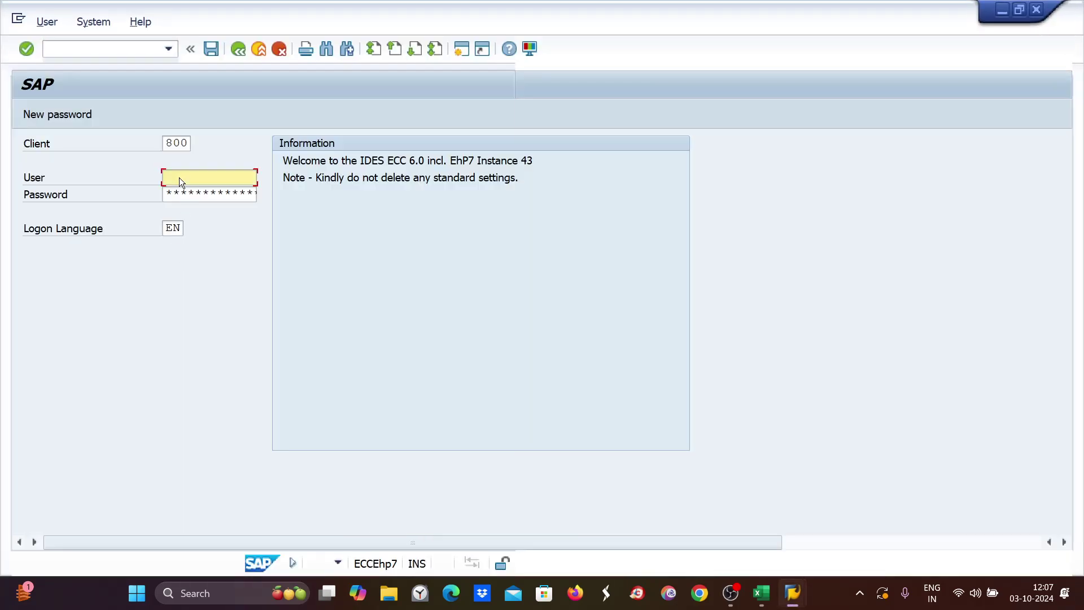
pyautogui.write('N')
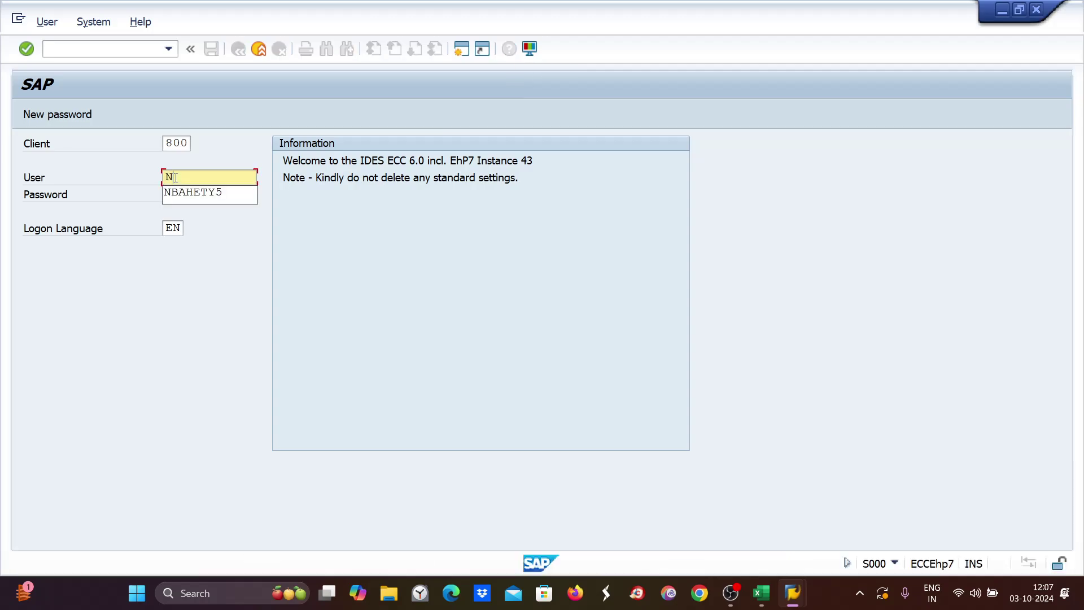
pyautogui.click(177, 193)
pyautogui.click(176, 192)
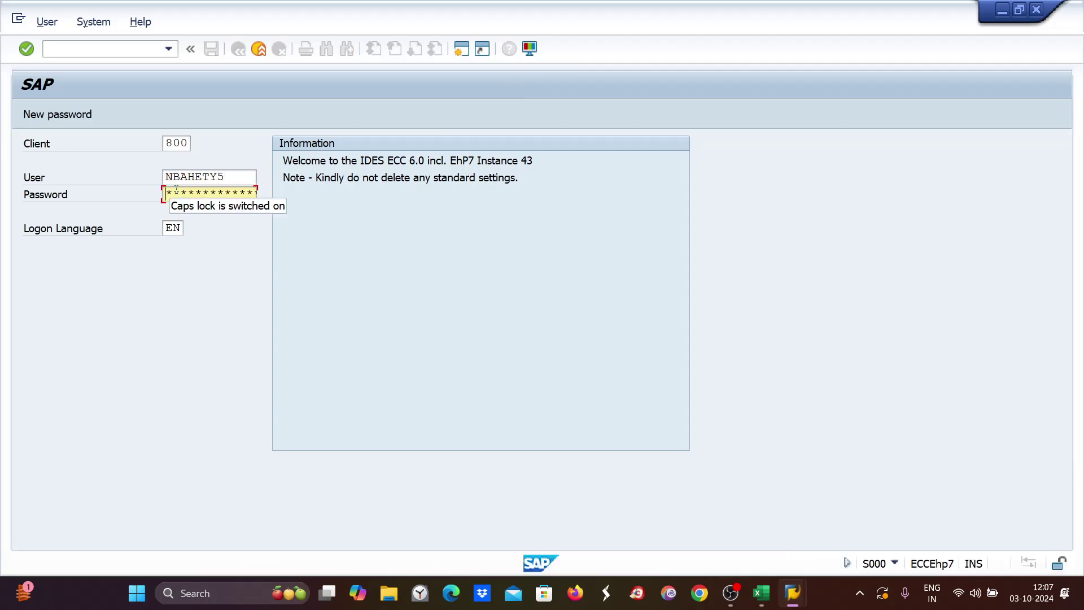
pyautogui.write('*')
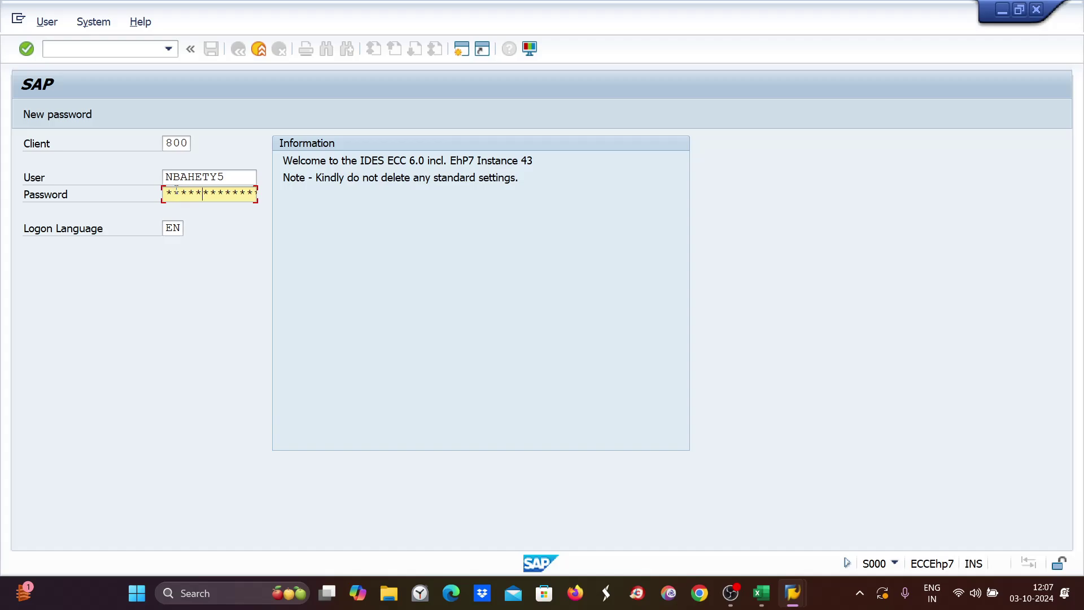
pyautogui.press('Return')
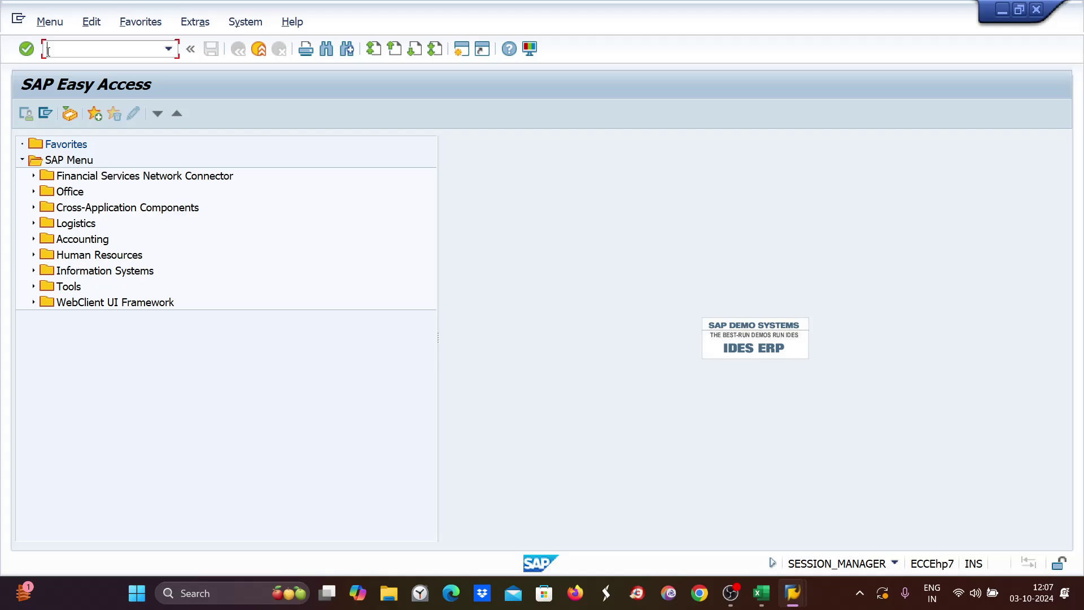
# Open XK02 for vendor A LTD in company code ZE89 with payment transactions data selected.
pyautogui.write('xk02')
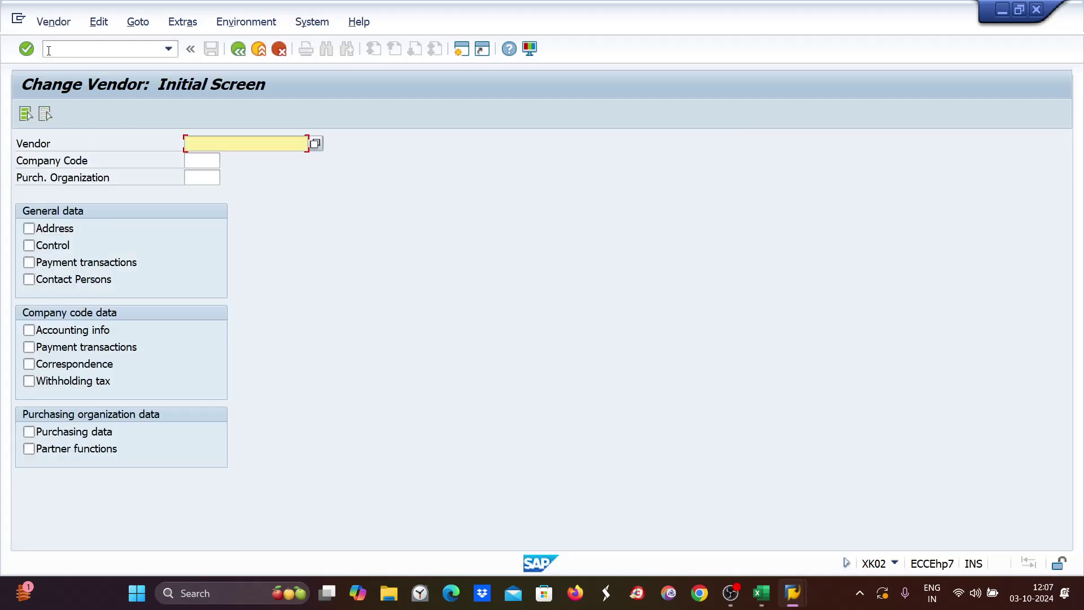
pyautogui.write('7001')
pyautogui.click(202, 156)
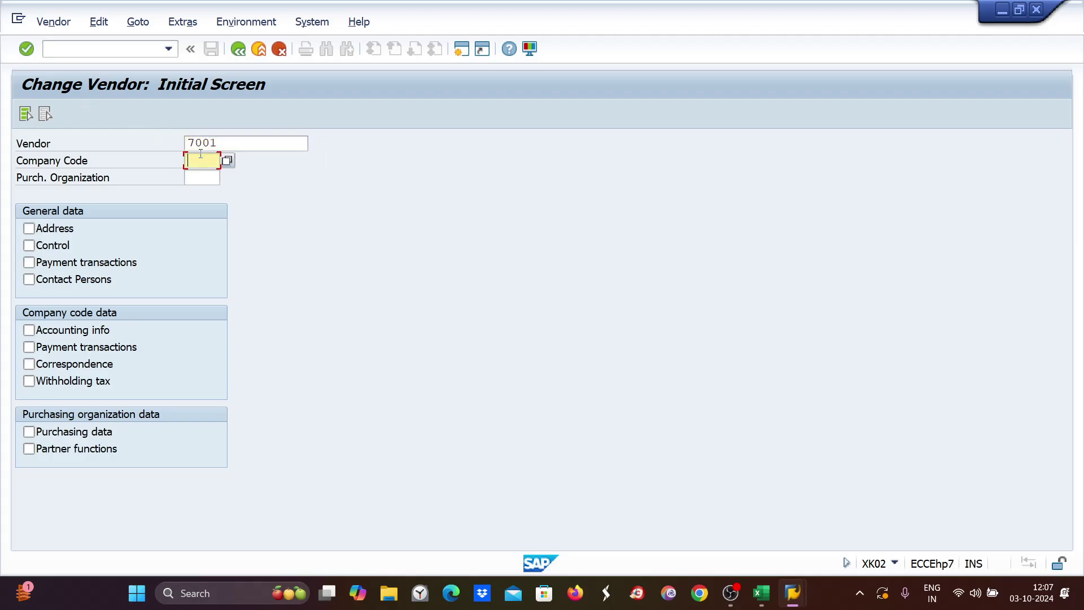
pyautogui.write('ze89')
pyautogui.click(29, 347)
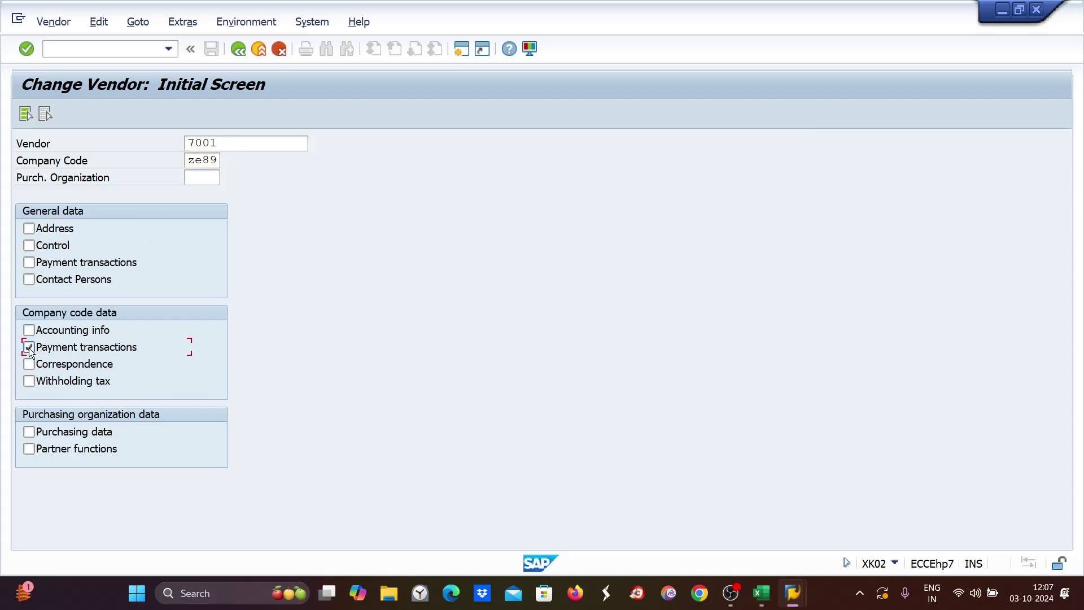
pyautogui.press('Return')
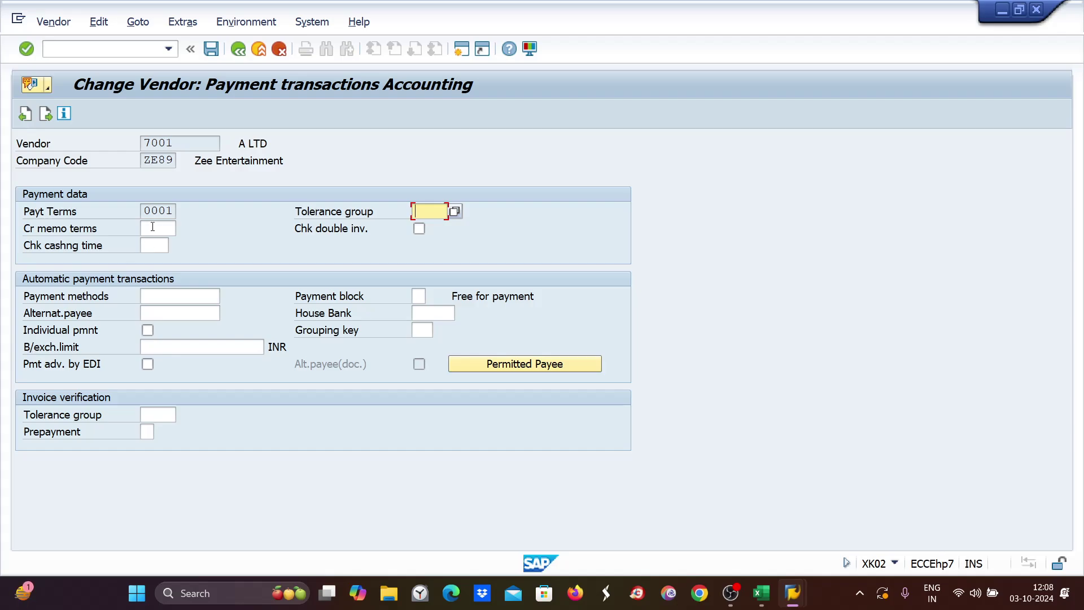
# Review the vendor's payment terms 0001 alongside the credit memo terms field.
pyautogui.moveTo(144, 211); pyautogui.dragTo(173, 211)
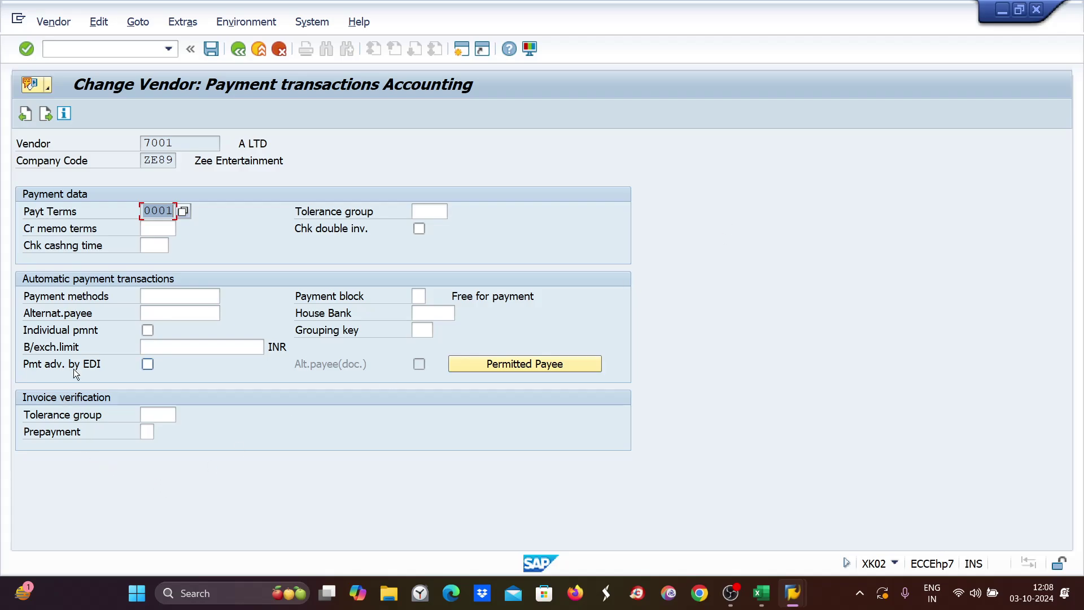
pyautogui.click(174, 230)
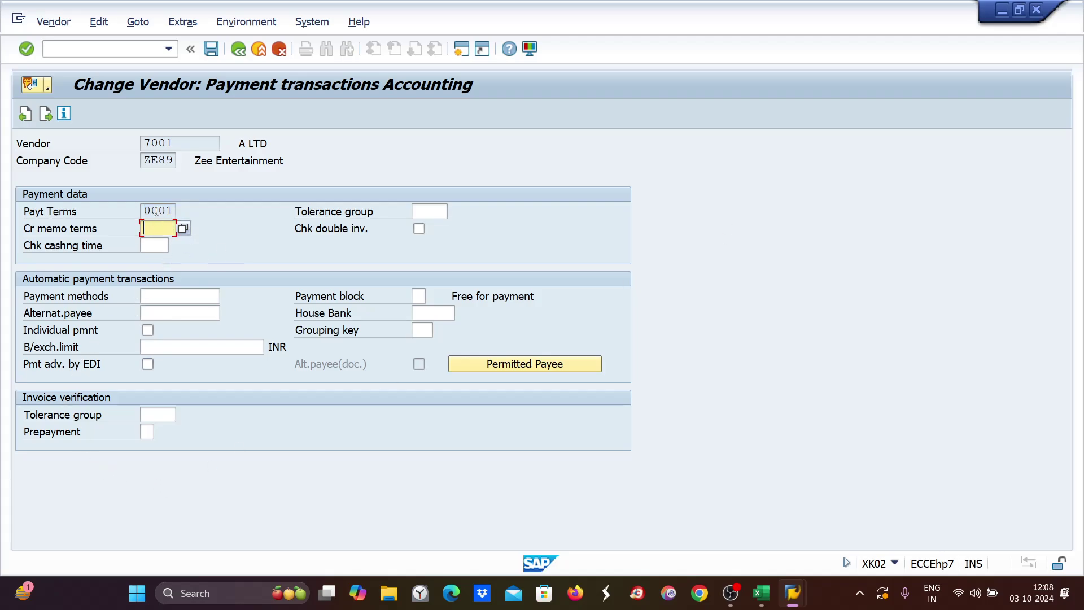
pyautogui.click(159, 212)
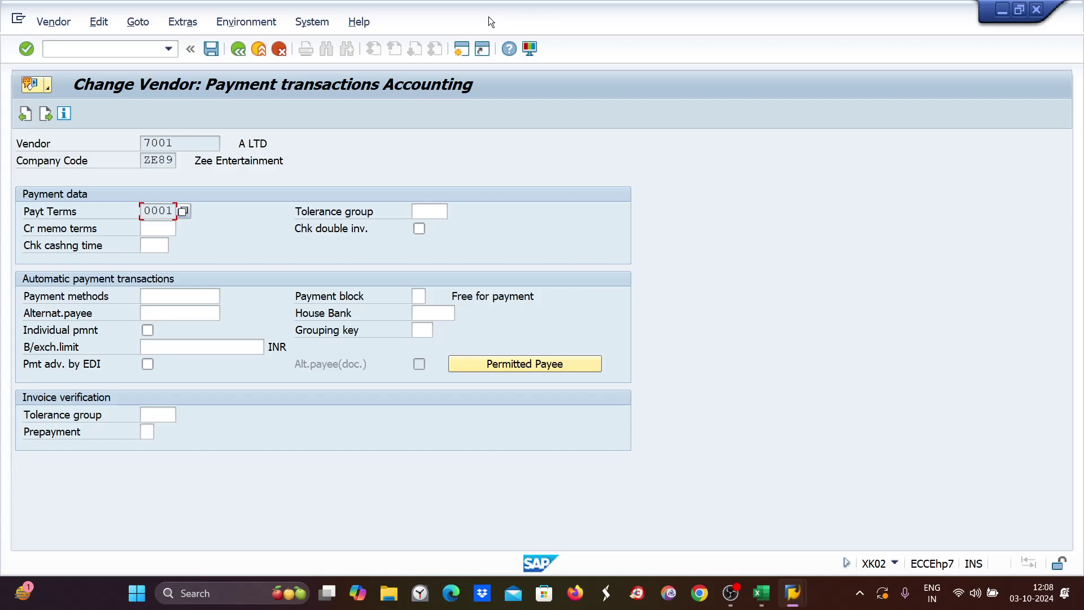
# Start a new session and run OBD4 for the G/L account groups overview.
pyautogui.click(460, 52)
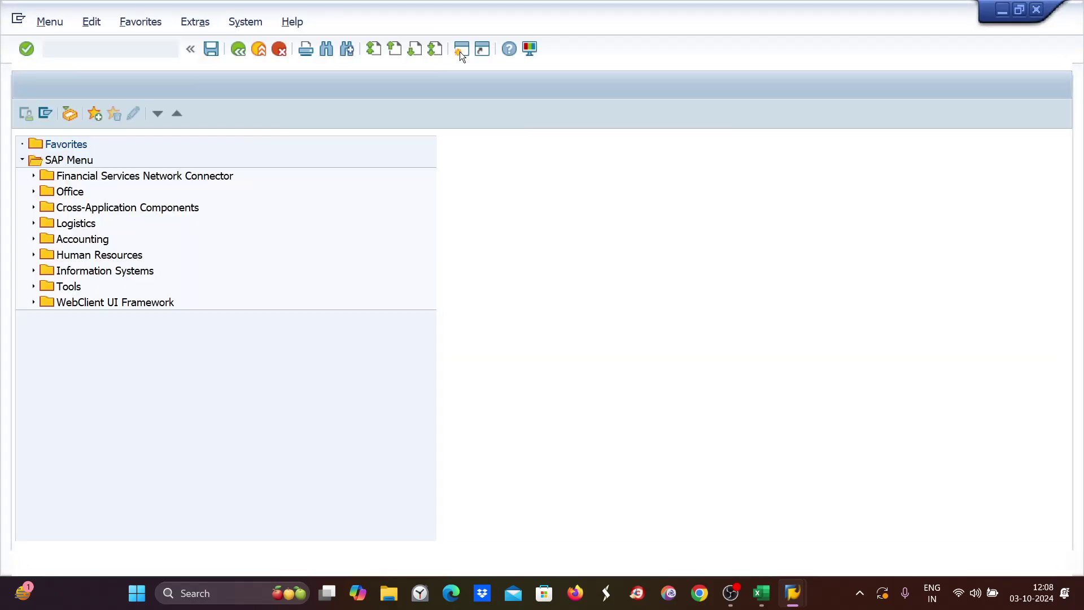
pyautogui.write('obd4')
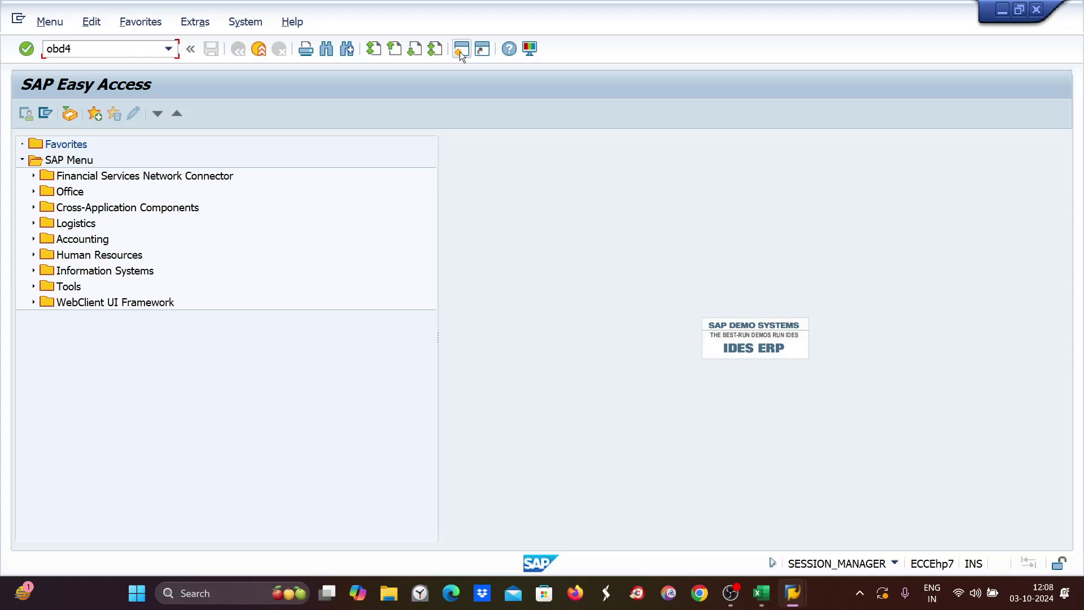
pyautogui.press('Return')
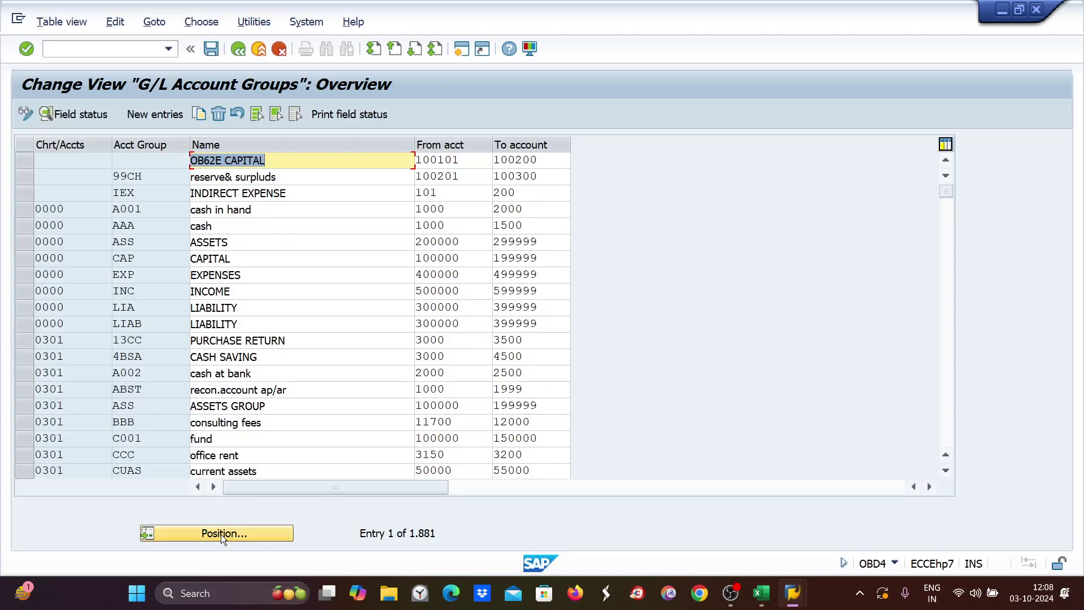
# Position the G/L account groups list to chart of accounts ZE89.
pyautogui.click(221, 535)
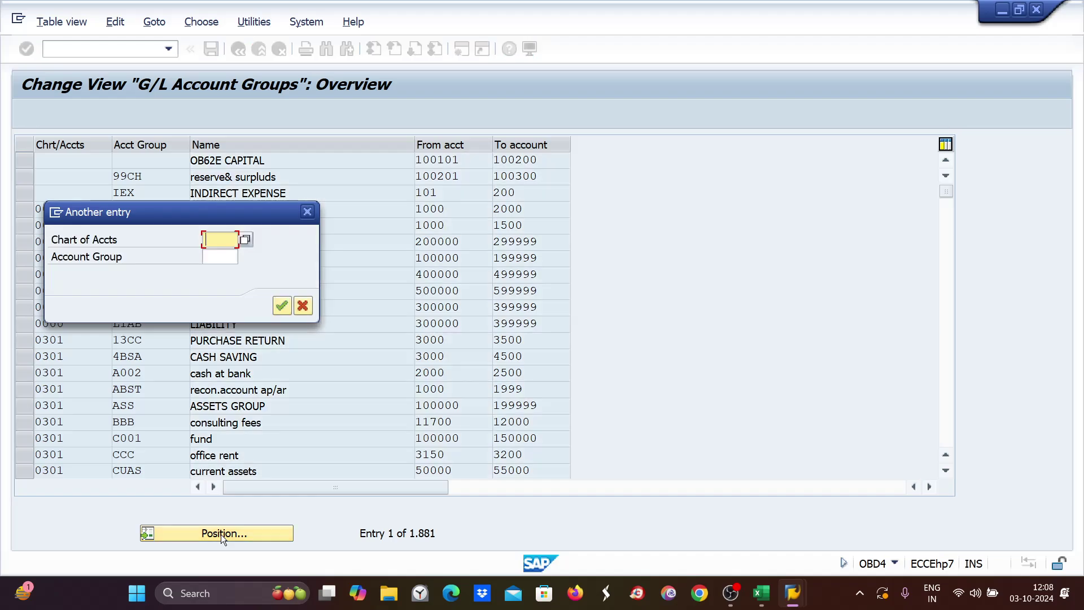
pyautogui.write('ze89')
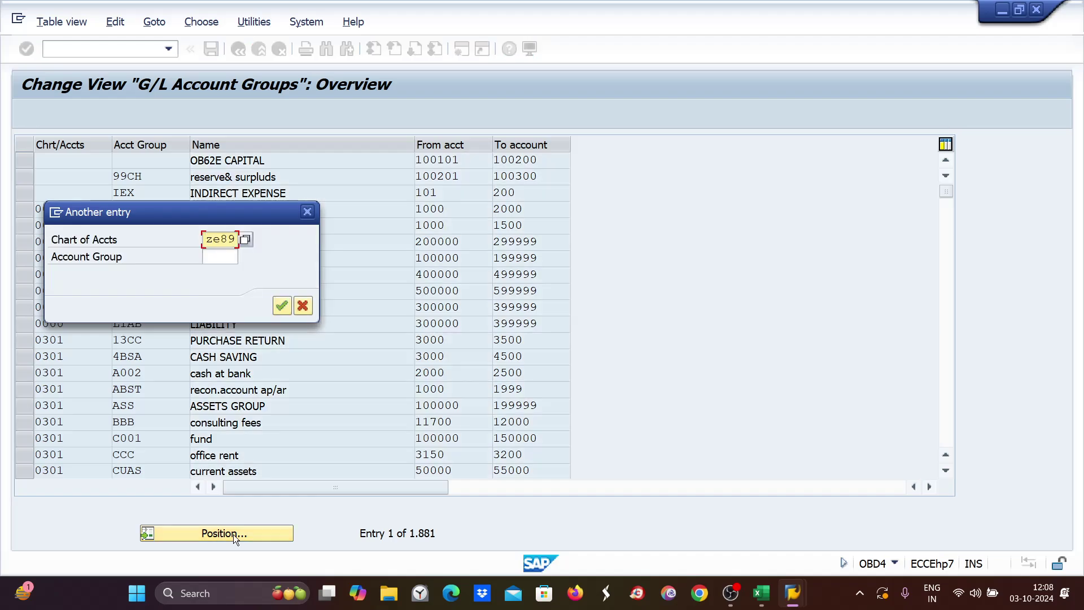
pyautogui.press('Tab')
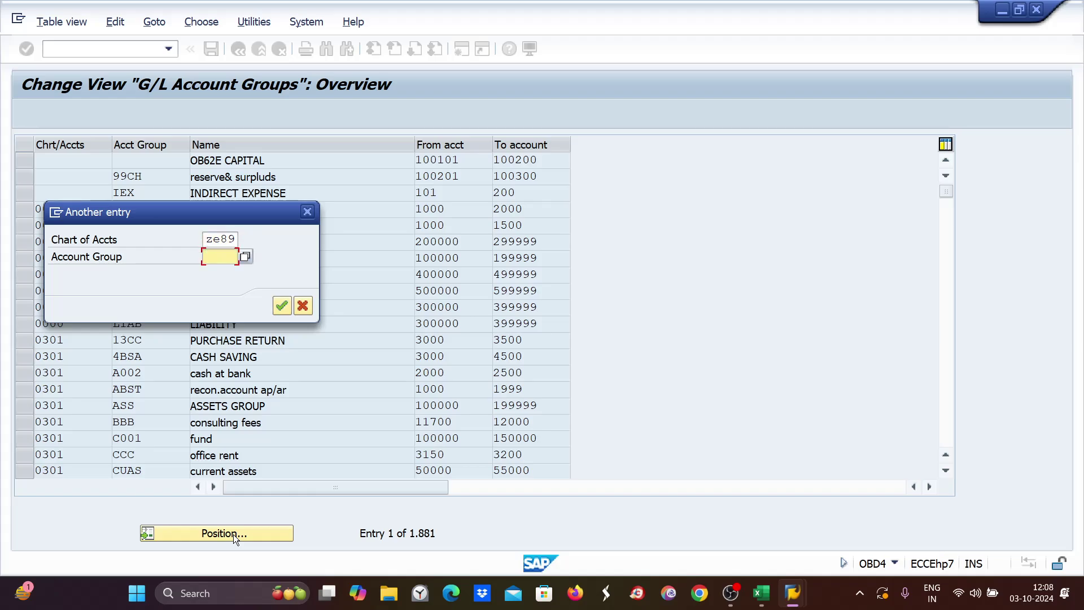
pyautogui.write('ze89')
pyautogui.press('Return')
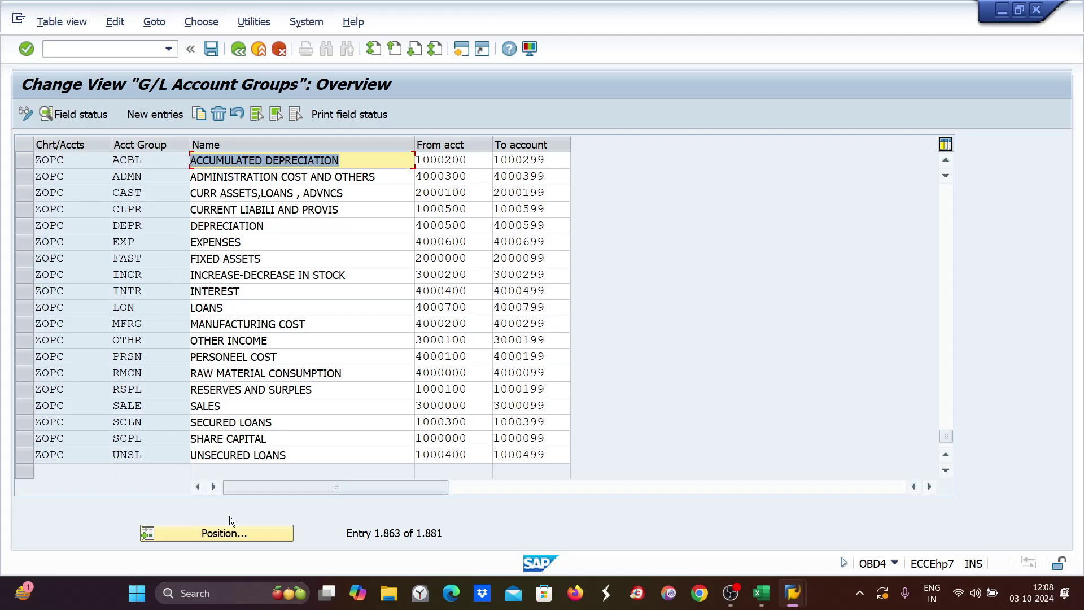
pyautogui.click(213, 535)
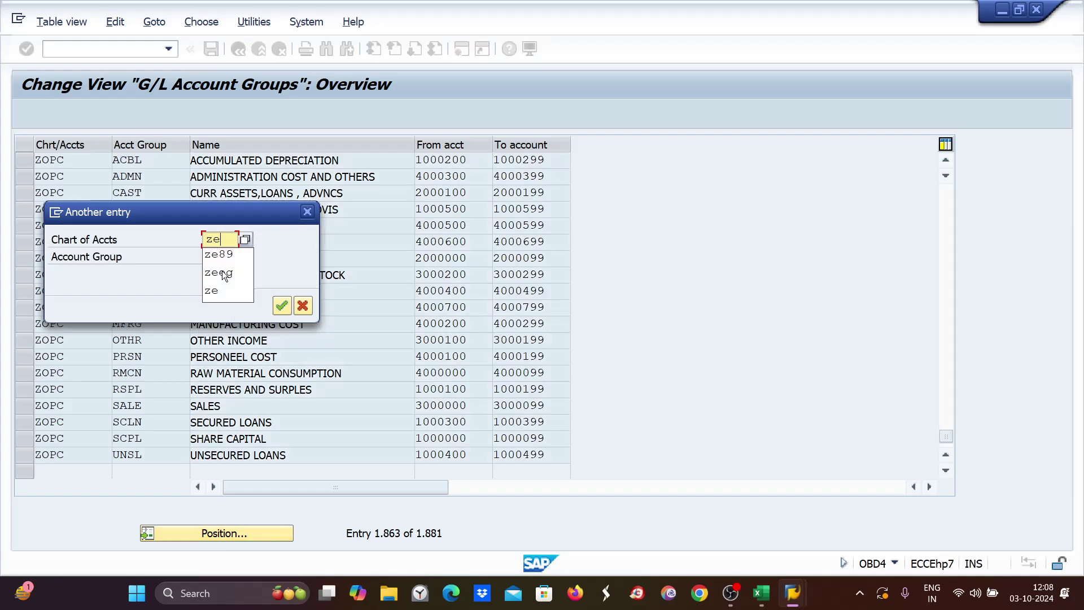
pyautogui.write('ze89')
pyautogui.press('Return')
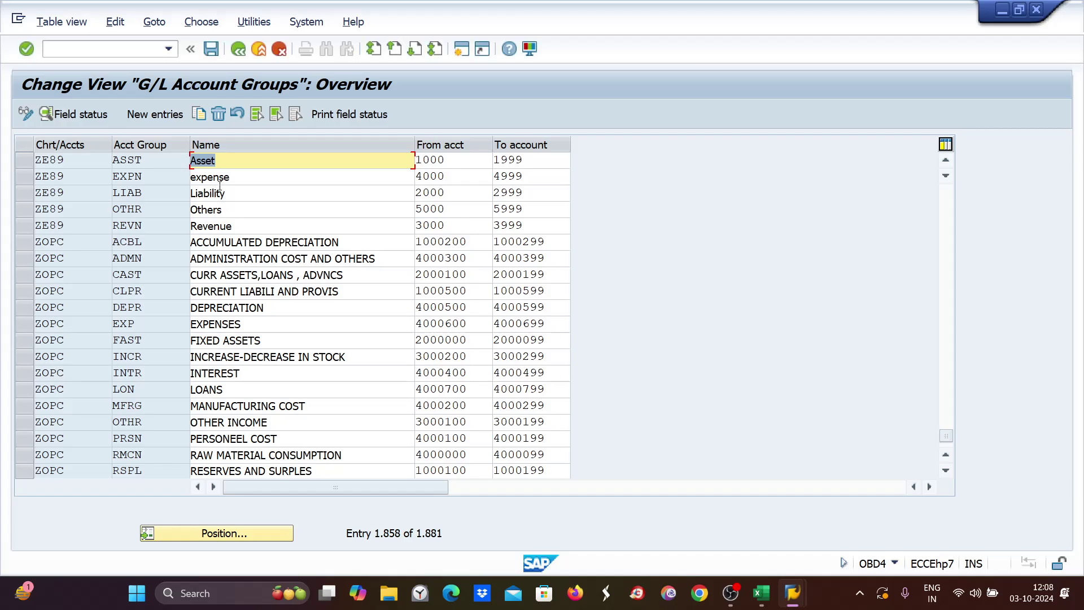
# Inspect the ZE89 Asset, expense, Liability and Others groups and their account ranges.
pyautogui.click(311, 194)
pyautogui.click(258, 215)
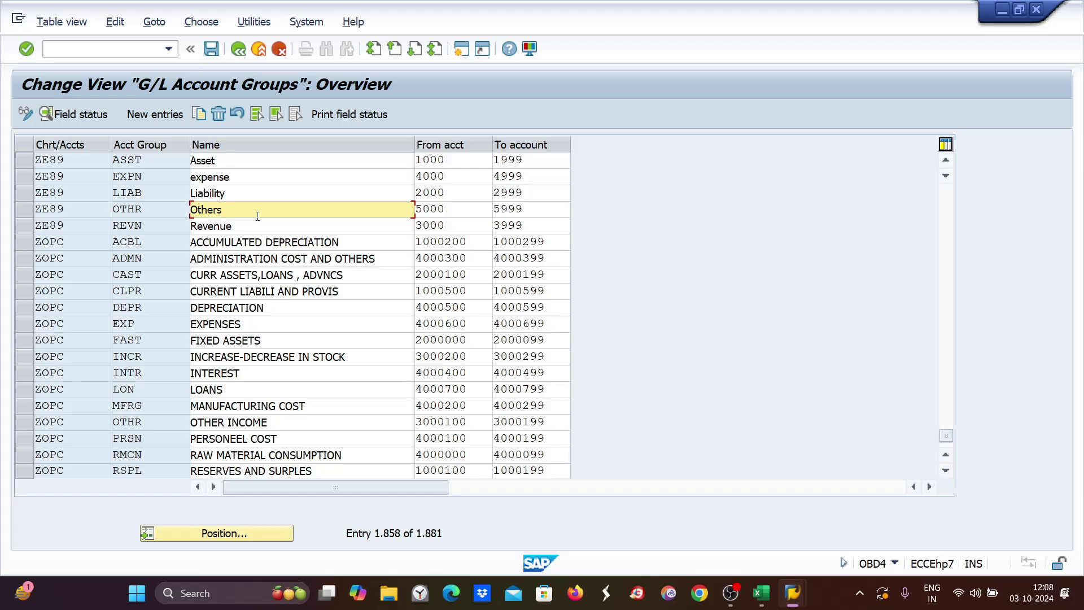
pyautogui.click(469, 164)
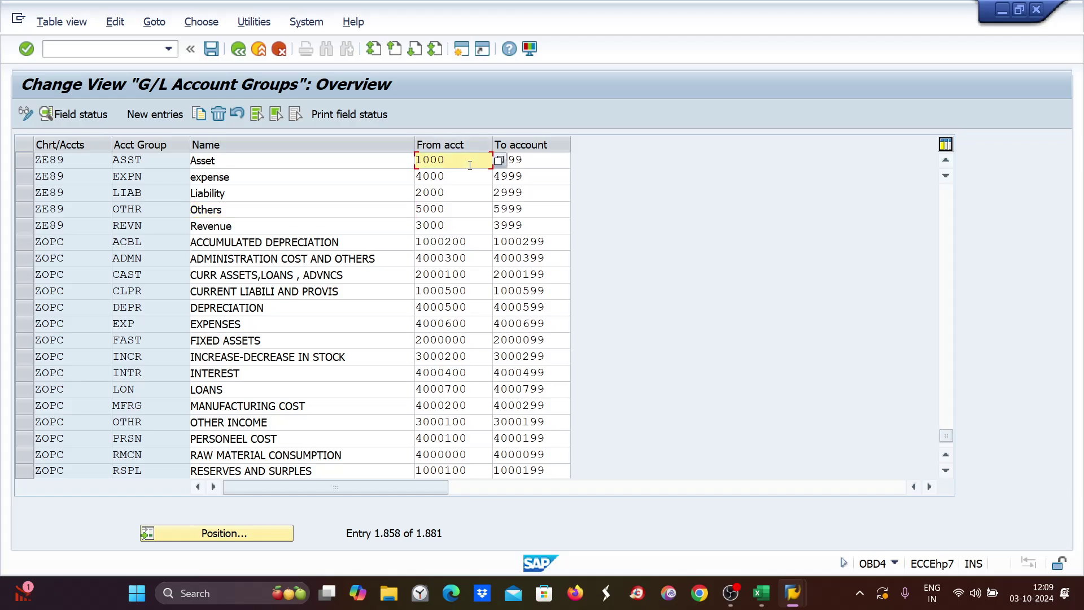
pyautogui.click(526, 164)
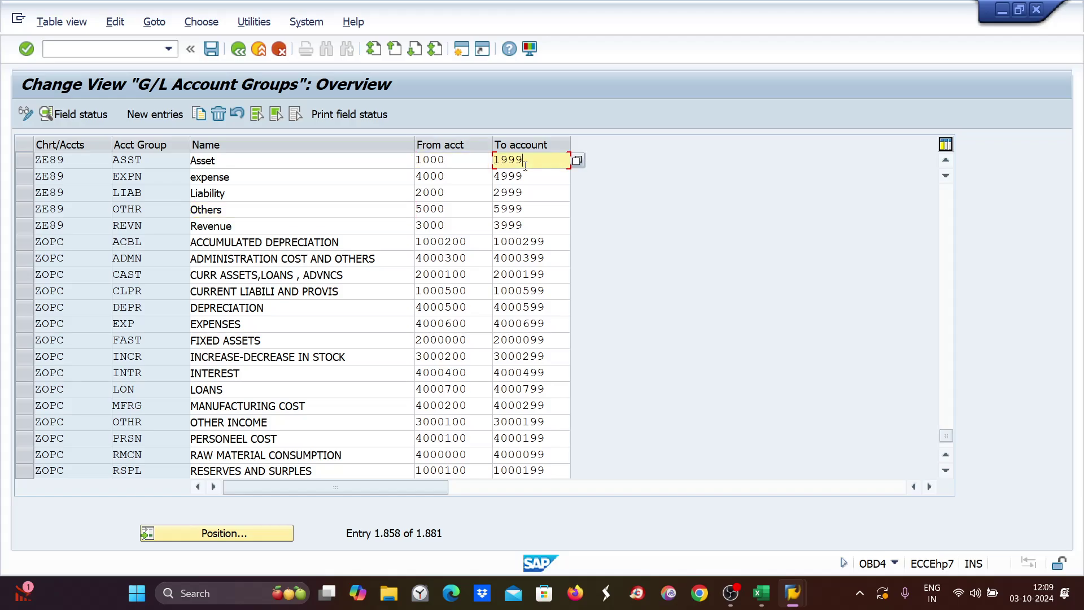
pyautogui.click(446, 176)
pyautogui.click(516, 193)
# Run /nOBAS to view vendor account group number range assignments.
pyautogui.click(50, 49)
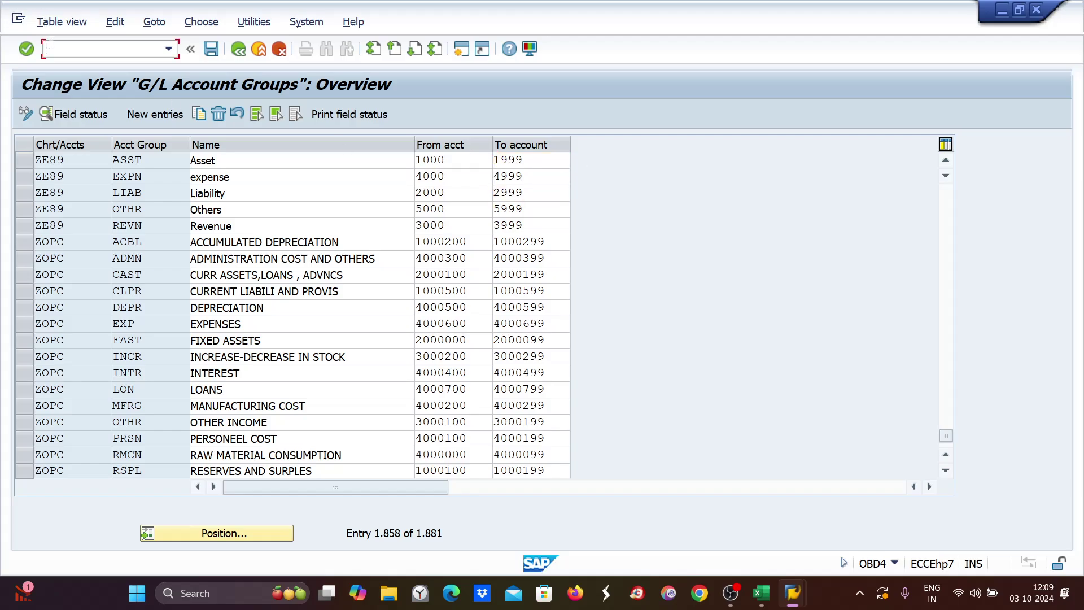
pyautogui.write('/nobas')
pyautogui.press('Return')
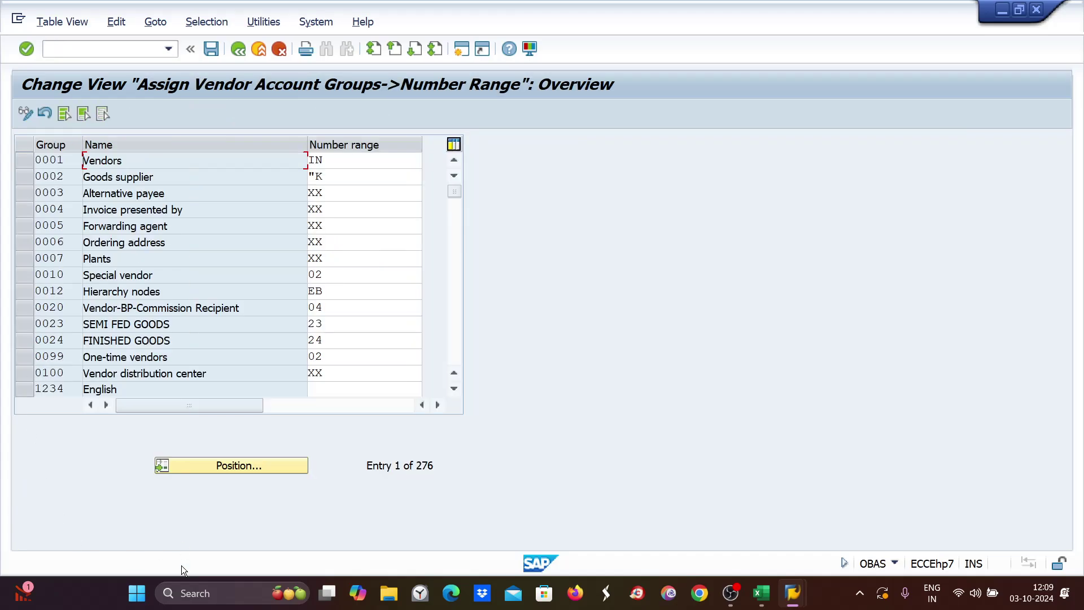
# Run /nOBD3 and bring up the Position prompt in the Vendor Account Groups list.
pyautogui.click(50, 48)
pyautogui.write('/nobd3')
pyautogui.press('Return')
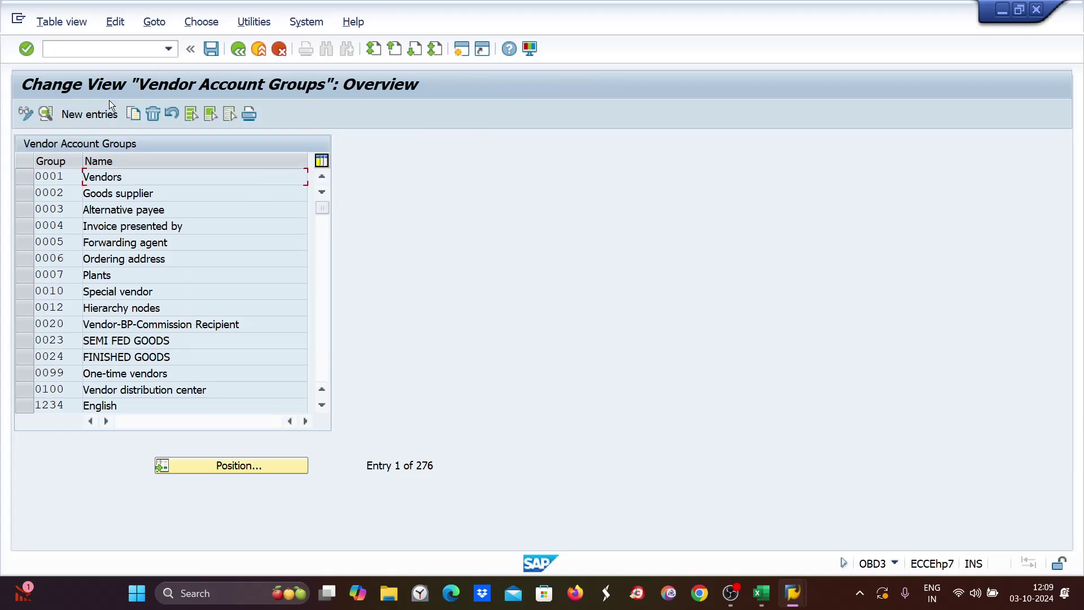
pyautogui.click(235, 473)
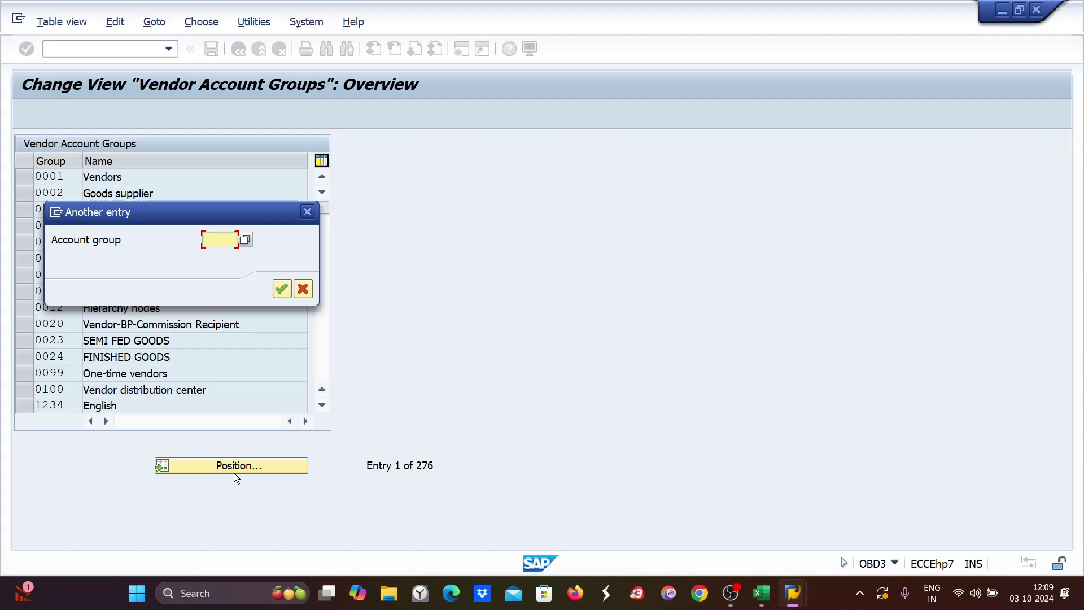
# Jump to vendor group ZE89 and view its company code payment transactions field statuses.
pyautogui.write('ps07')
pyautogui.press('Return')
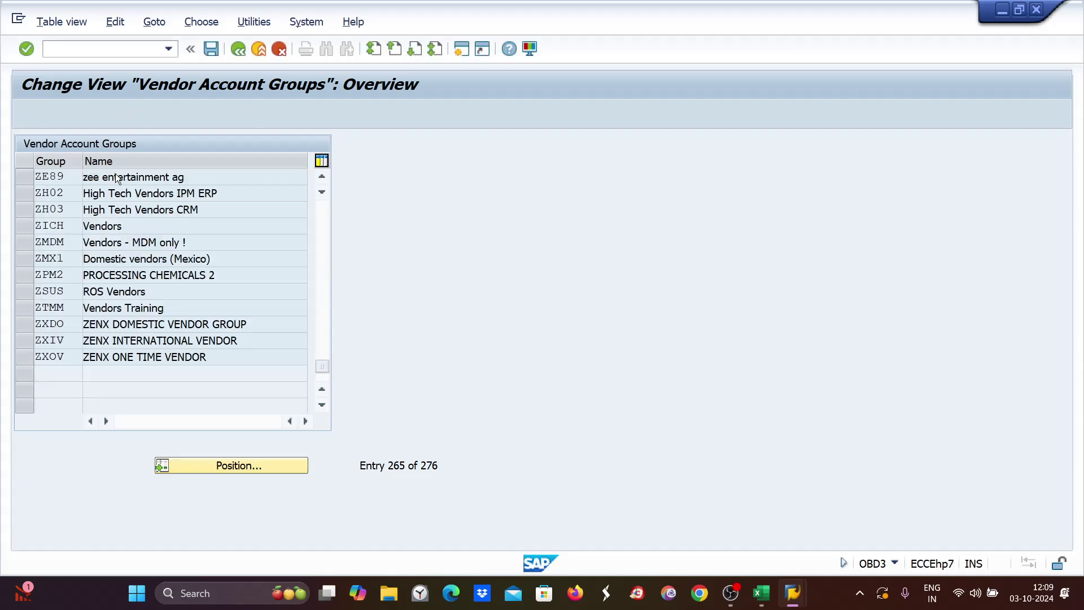
pyautogui.doubleClick(117, 176)
pyautogui.doubleClick(43, 282)
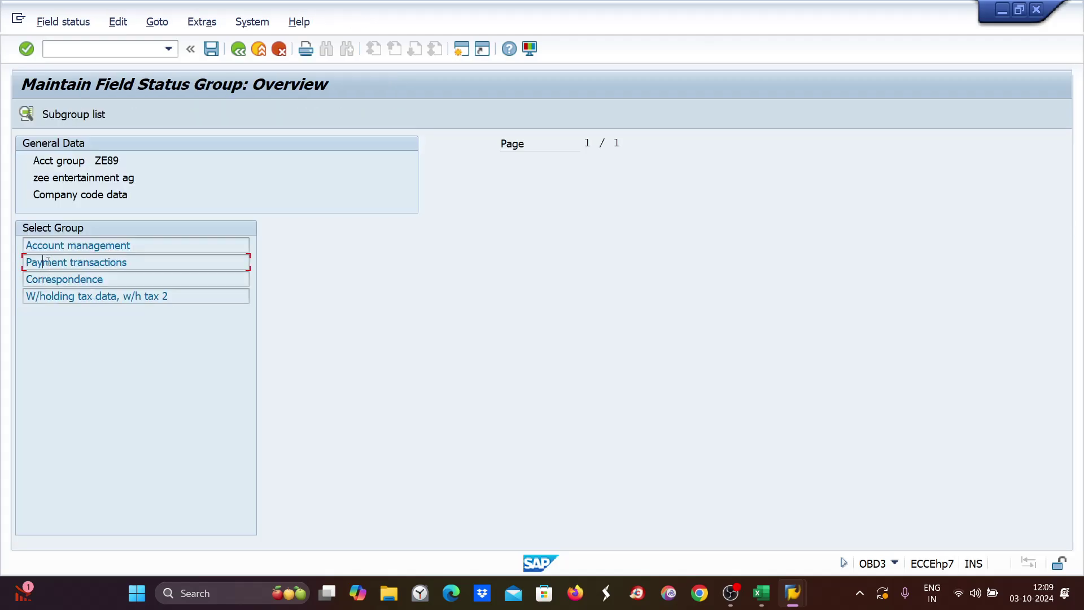
pyautogui.doubleClick(47, 261)
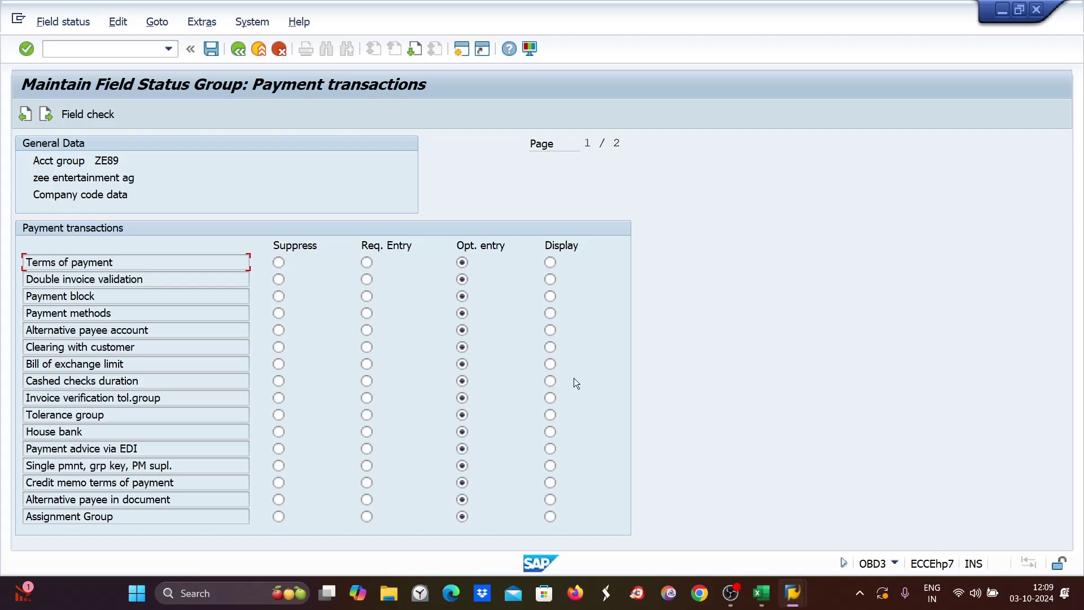
# Run /nOB23 for transaction-dependent vendor field selection.
pyautogui.click(49, 50)
pyautogui.write('/nob23')
pyautogui.press('Return')
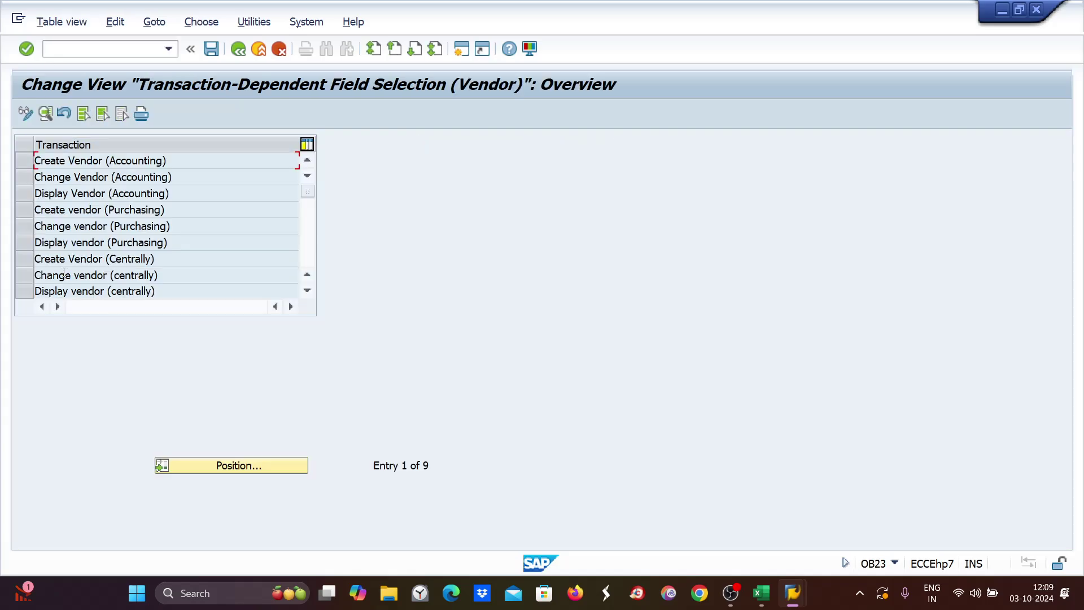
# Set Terms of payment to Opt. entry for Change vendor (centrally) and save under a customizing request.
pyautogui.doubleClick(63, 273)
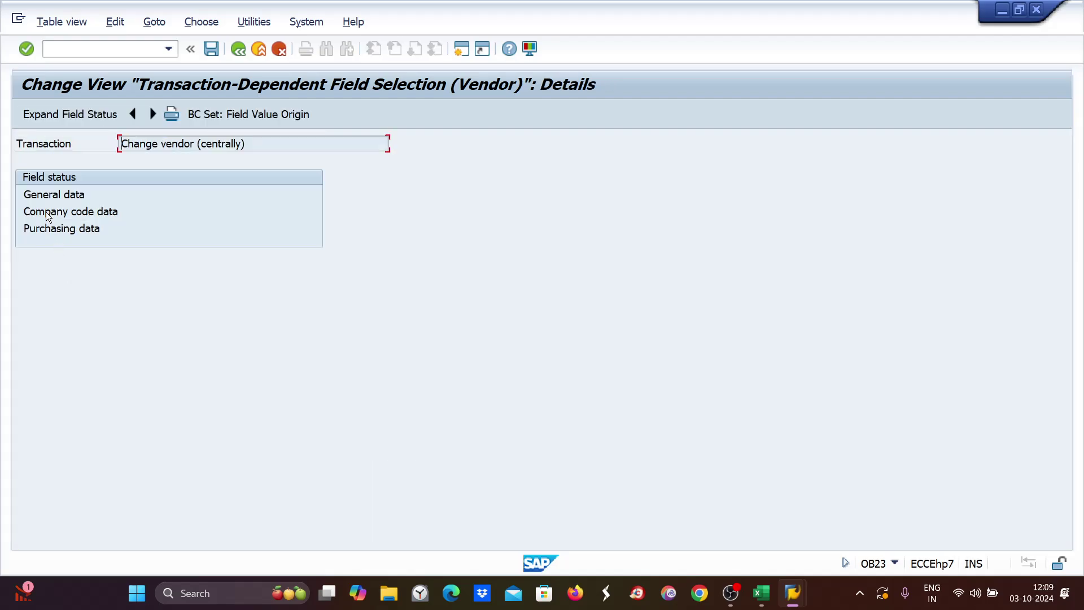
pyautogui.doubleClick(47, 211)
pyautogui.doubleClick(58, 245)
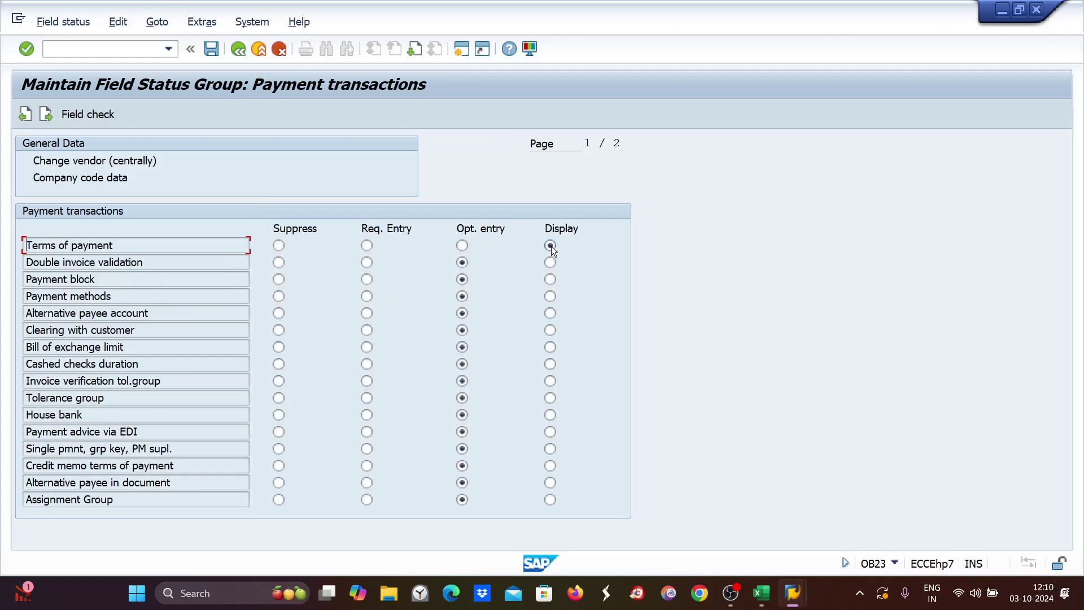
pyautogui.click(462, 247)
pyautogui.hotkey('ctrl', 's')
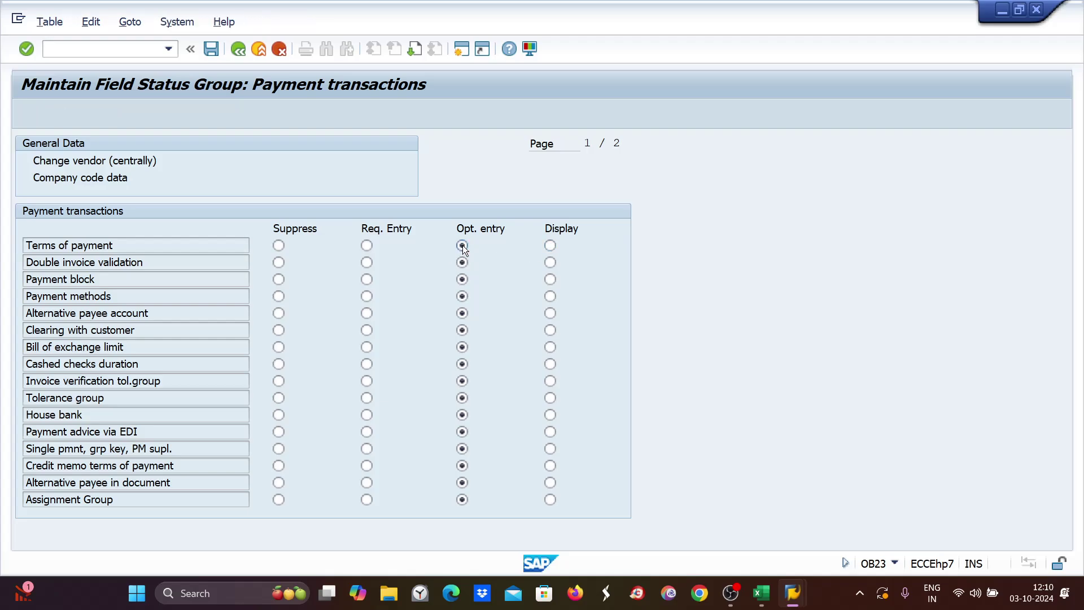
pyautogui.click(338, 292)
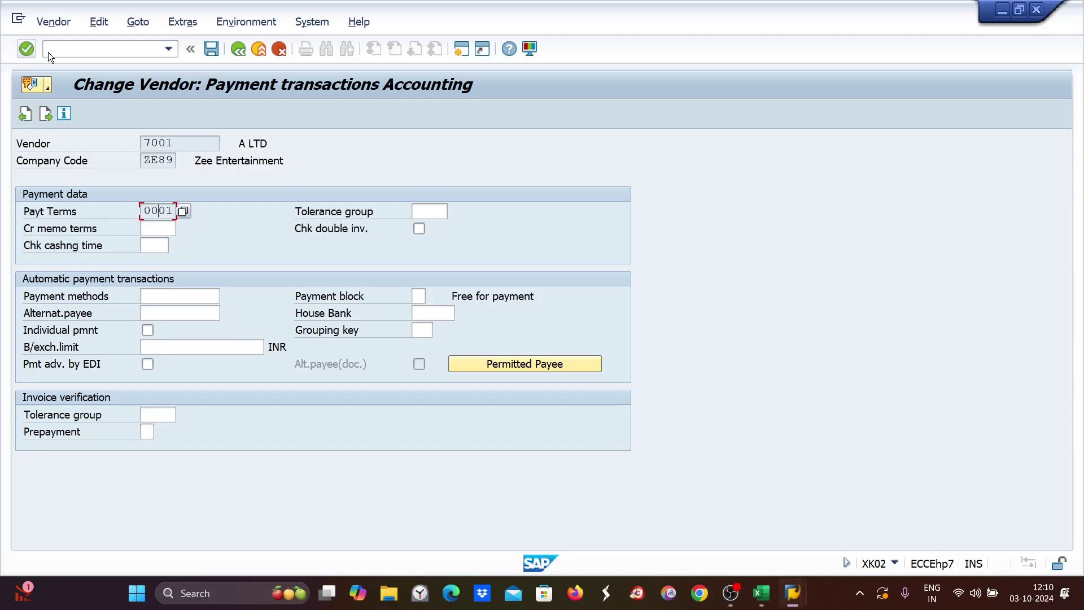
# Rerun /nXK02 and open the vendor's ZE89 payment transactions data.
pyautogui.click(59, 47)
pyautogui.write('/nxk02')
pyautogui.press('Return')
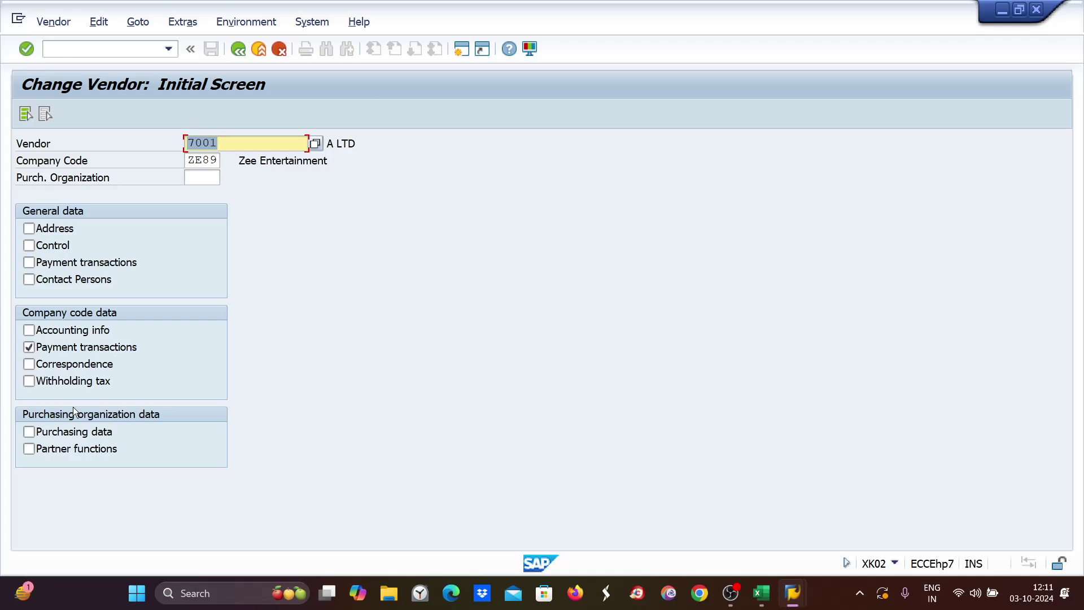
pyautogui.press('Return')
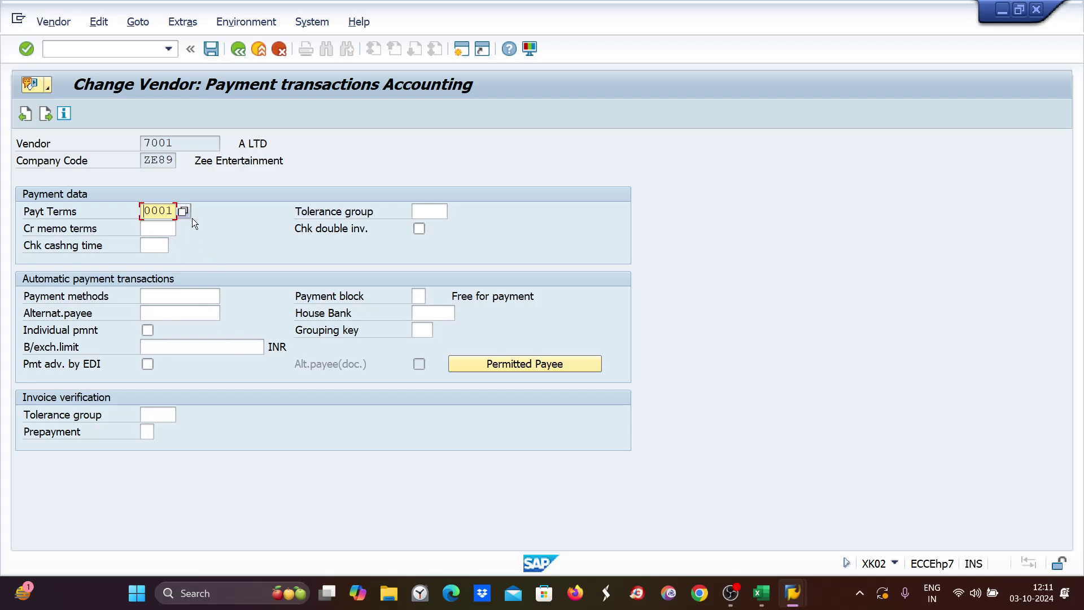
# List the available terms of payment, scroll through them, and switch to Excel.
pyautogui.press('Return')
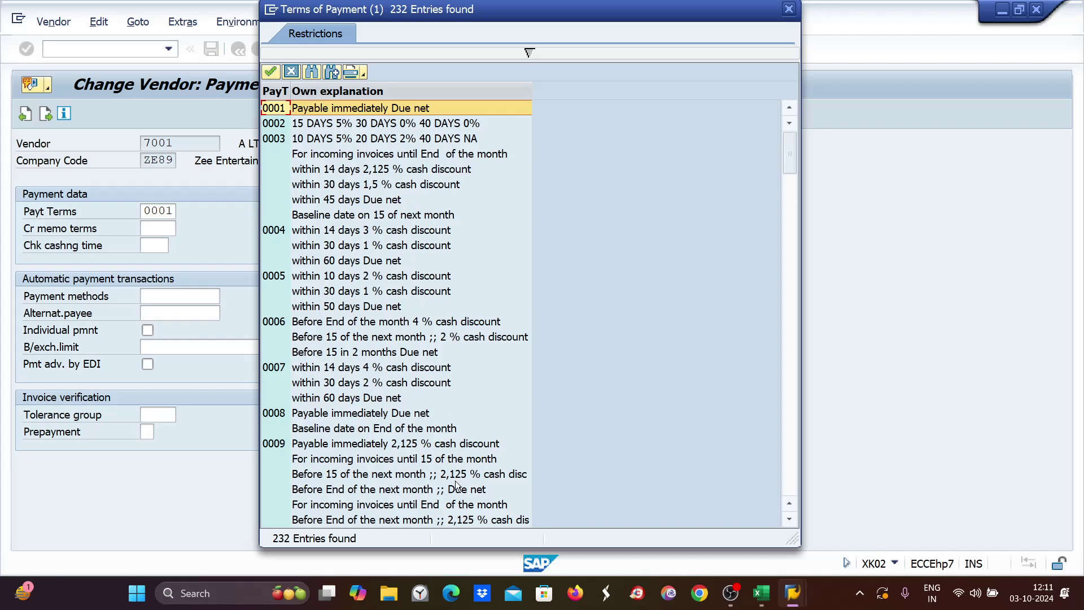
pyautogui.scroll(-6, 415, 367)
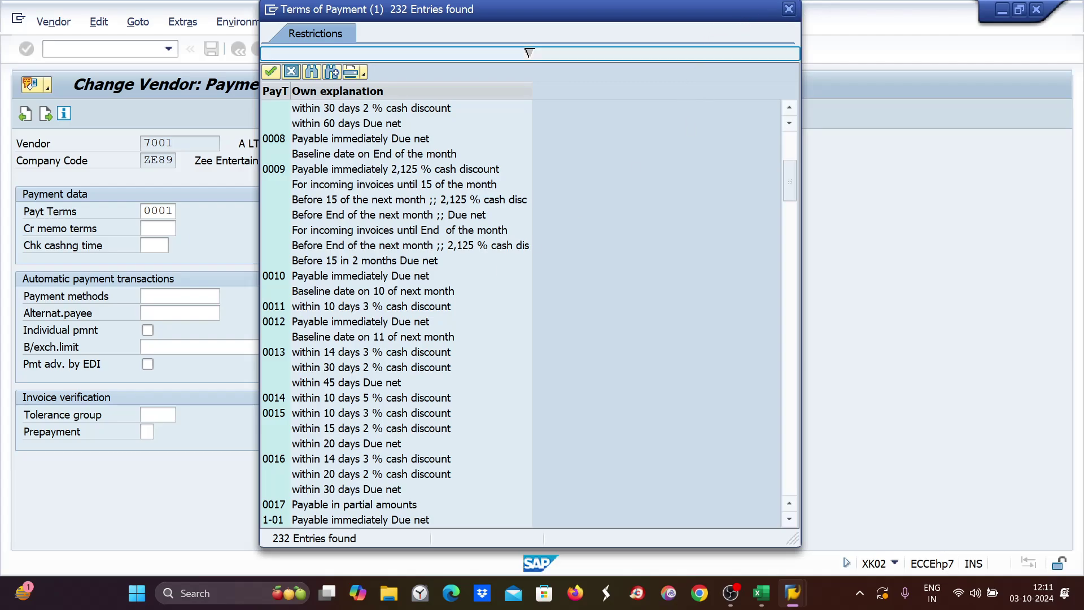
pyautogui.click(760, 602)
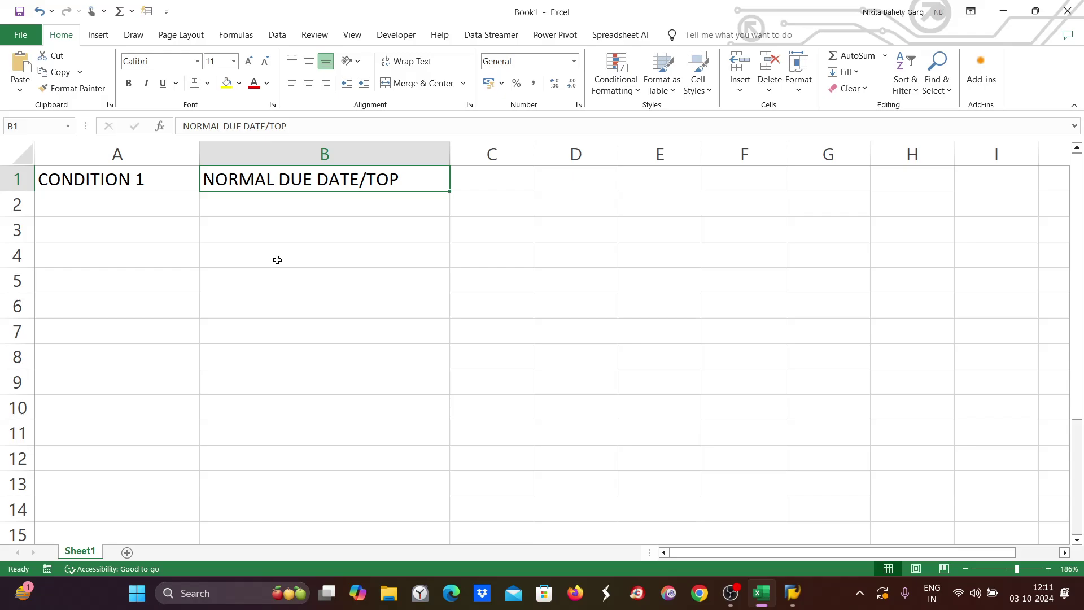
# Record the vendor number in A2 and '30 days' in B2, then return to SAP.
pyautogui.click(122, 209)
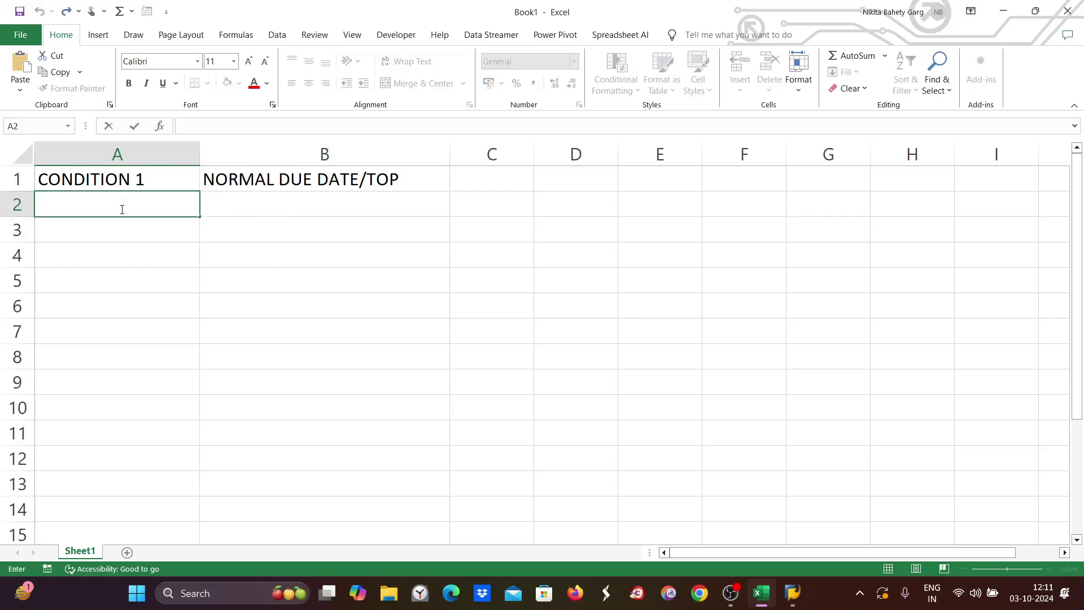
pyautogui.click(122, 210)
pyautogui.write('7001')
pyautogui.press('Tab')
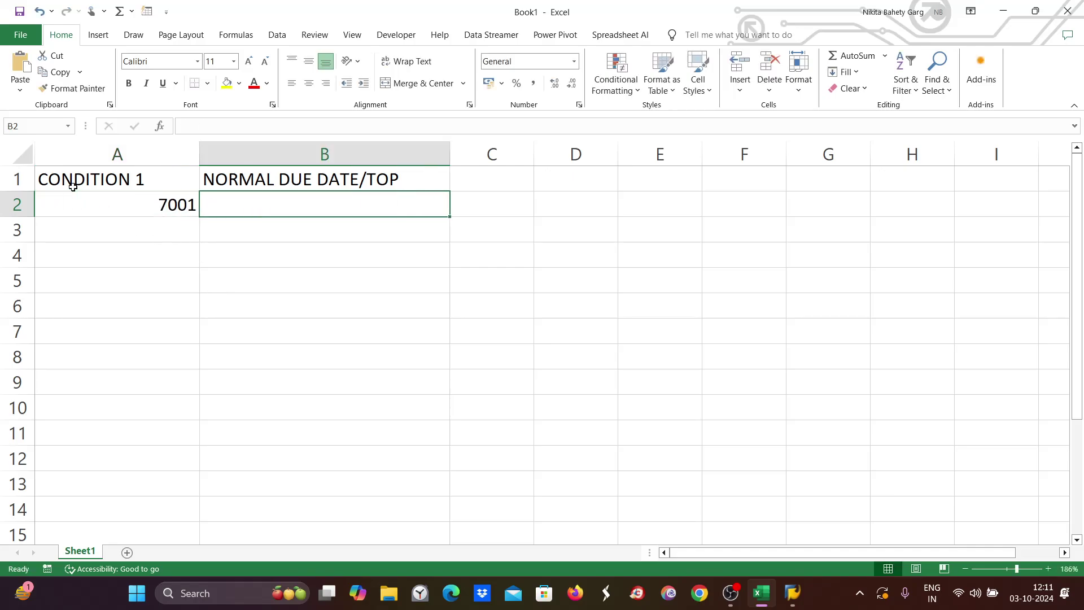
pyautogui.write('30')
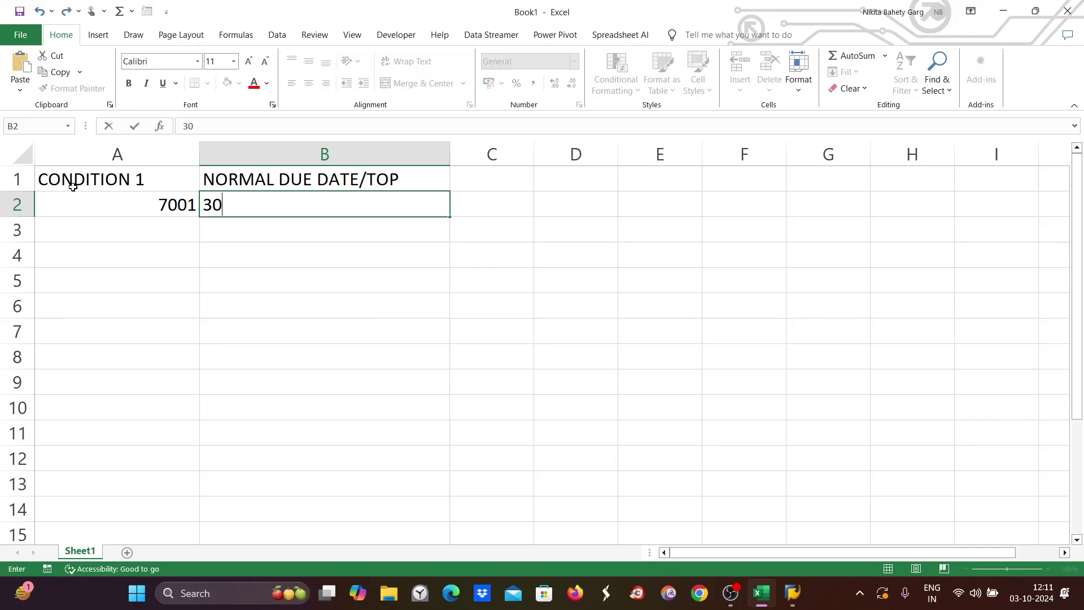
pyautogui.write(' days')
pyautogui.click(205, 201)
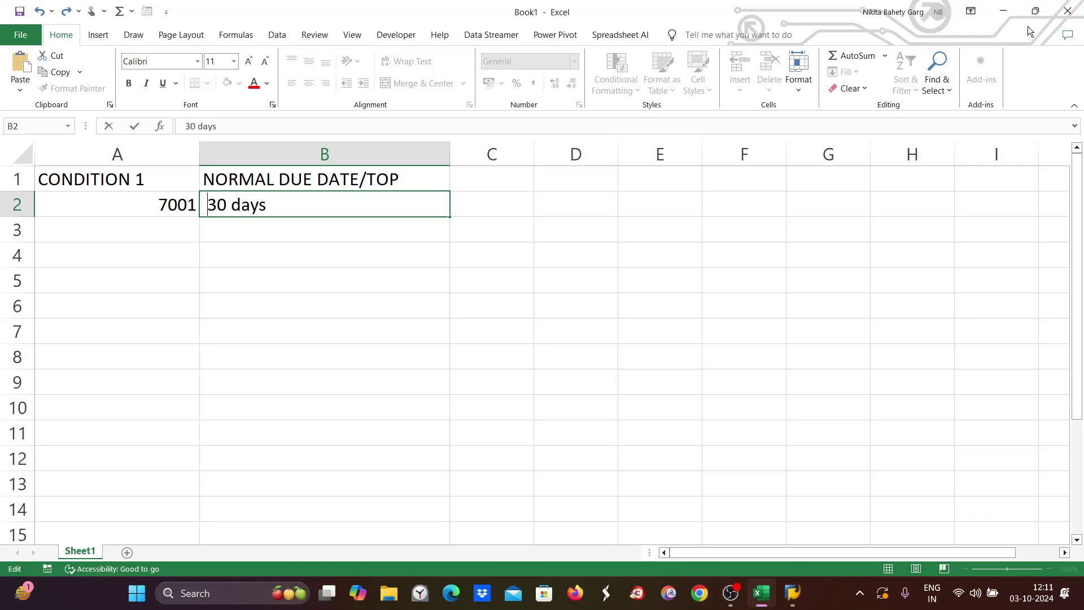
pyautogui.moveTo(785, 598)
pyautogui.click(872, 508)
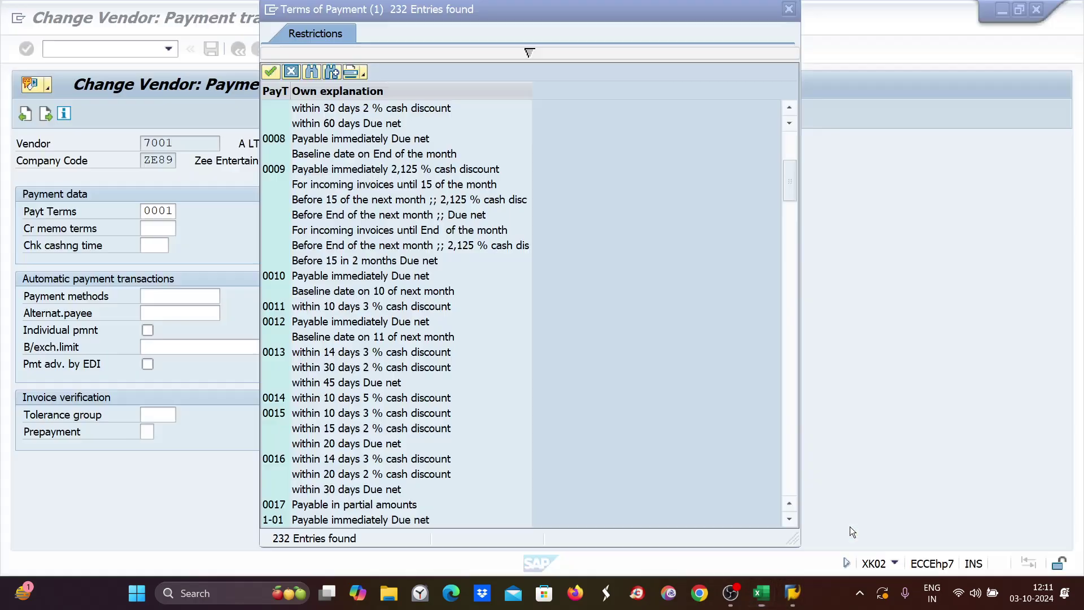
# Check the vendor's current payment term 0001, then open a second SAP session.
pyautogui.click(789, 8)
pyautogui.click(155, 227)
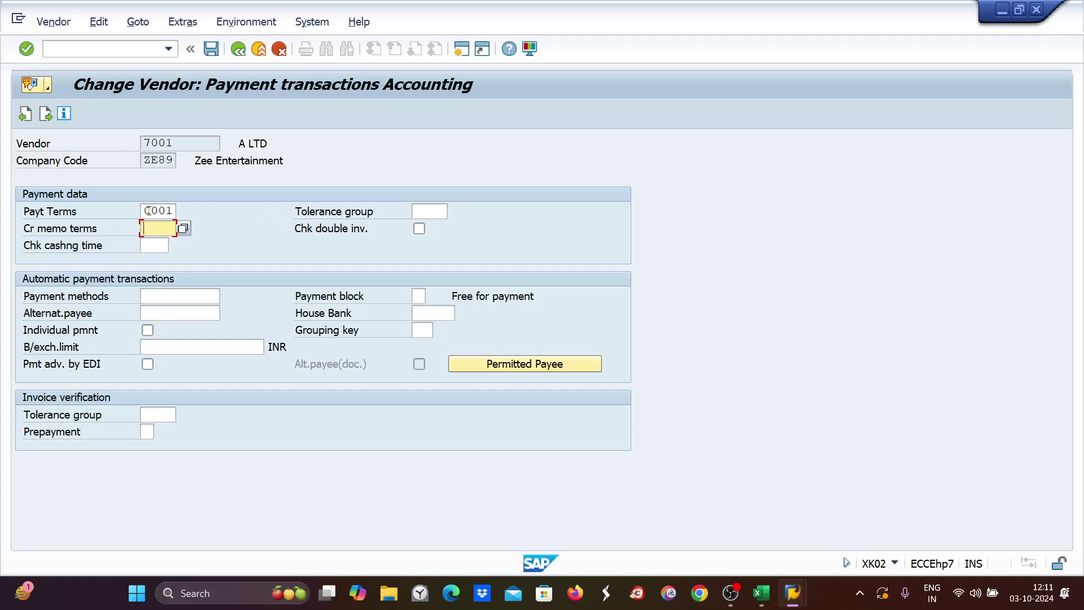
pyautogui.click(148, 211)
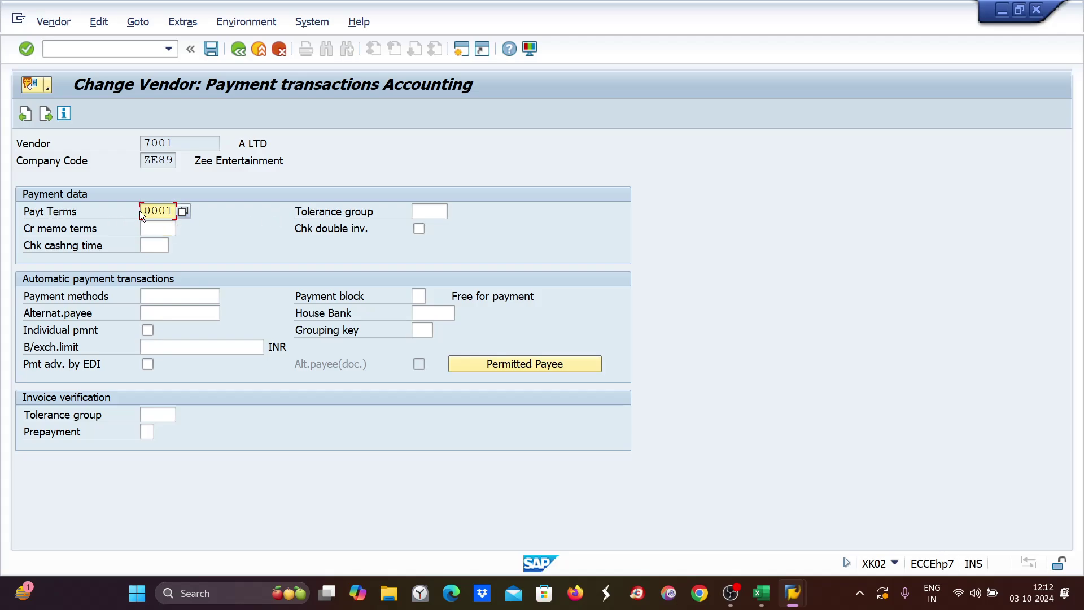
pyautogui.moveTo(171, 211); pyautogui.dragTo(136, 215)
pyautogui.click(458, 52)
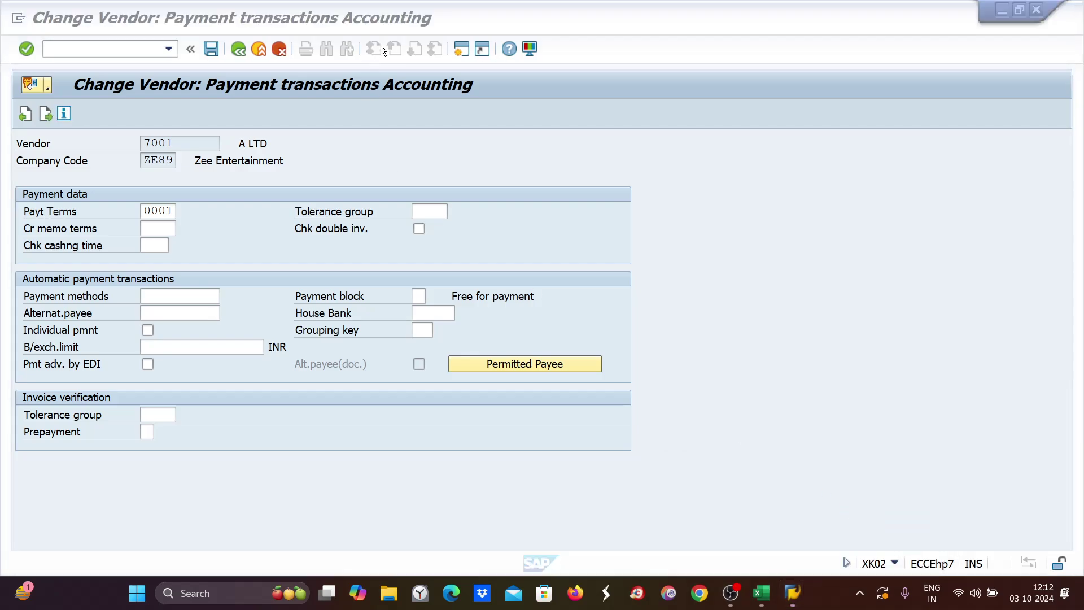
pyautogui.click(463, 51)
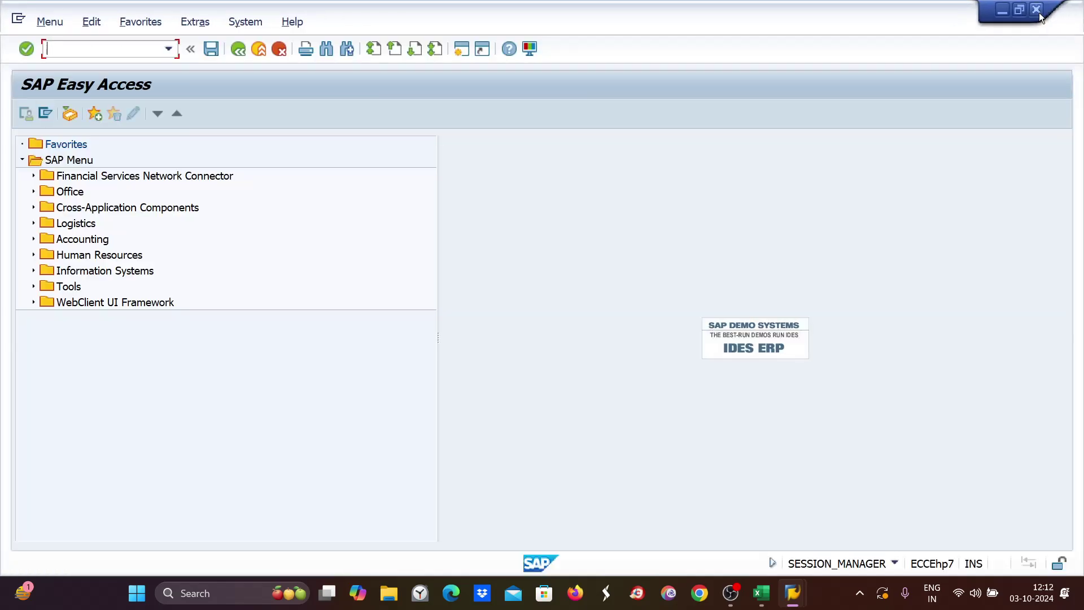
# Close the duplicate session, run OBB8 and start a blank new payment-term entry.
pyautogui.click(1039, 12)
pyautogui.write('obb8')
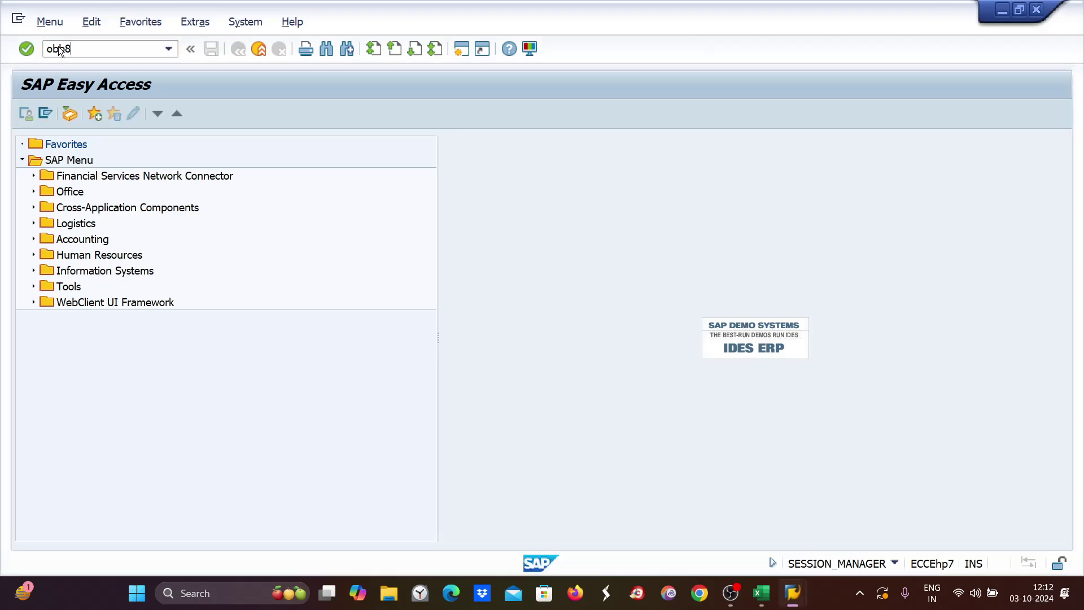
pyautogui.press('Return')
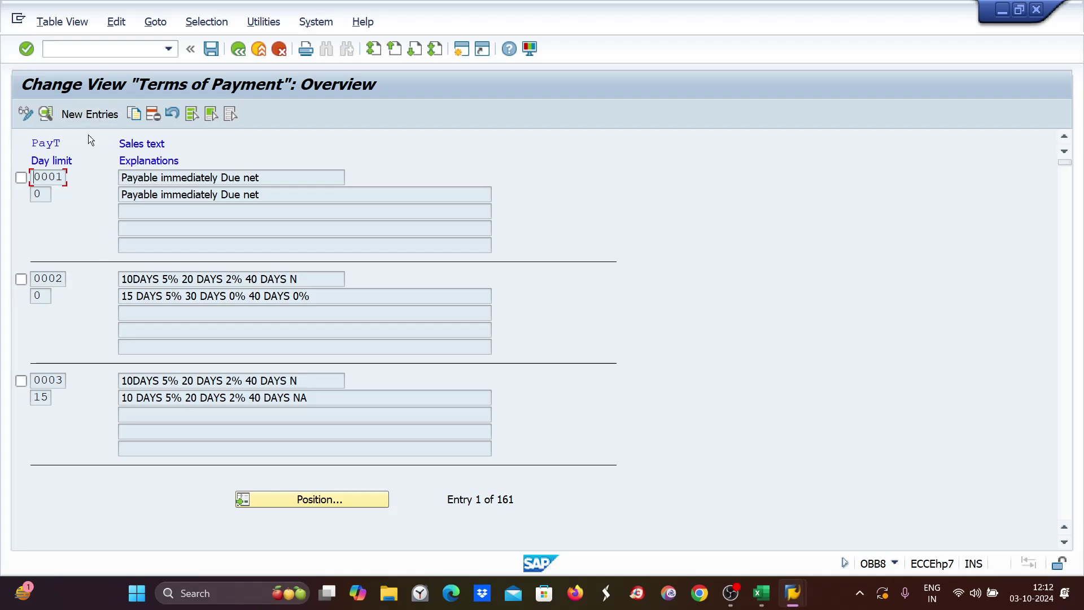
pyautogui.click(89, 115)
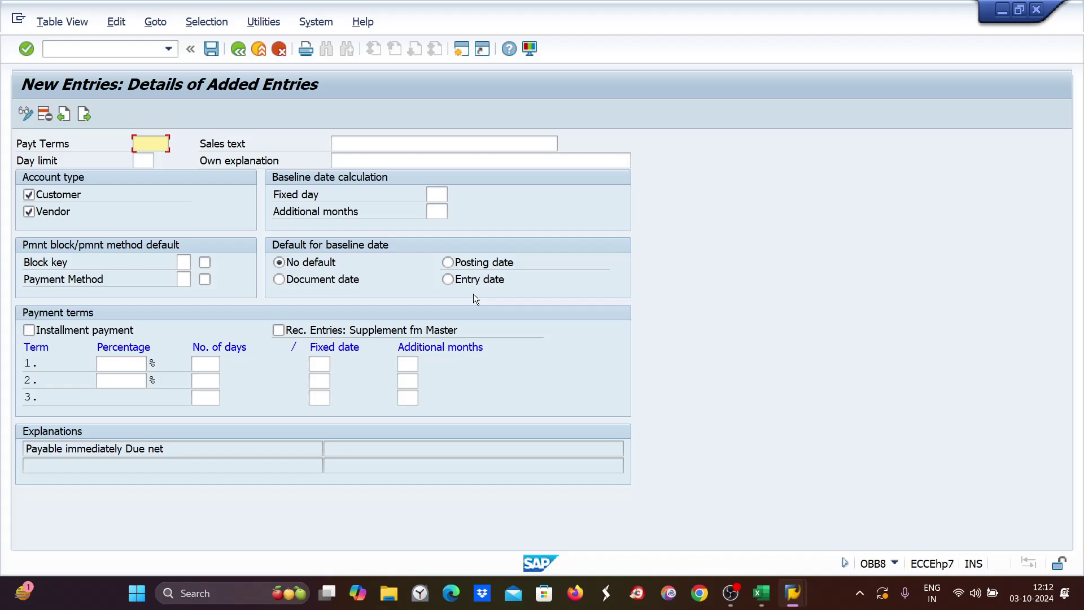
pyautogui.moveTo(793, 602)
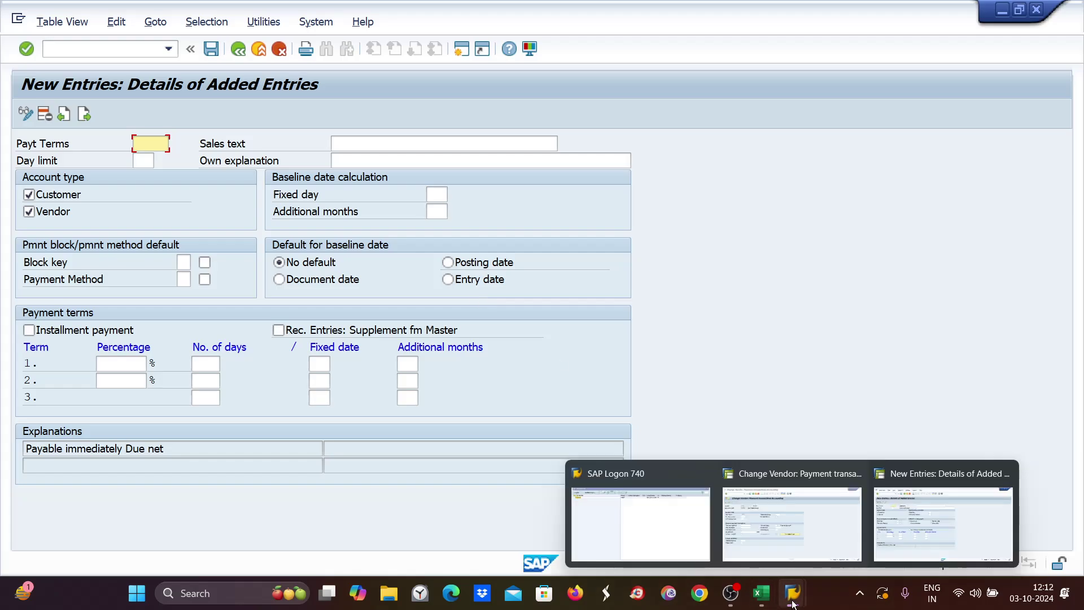
pyautogui.click(762, 594)
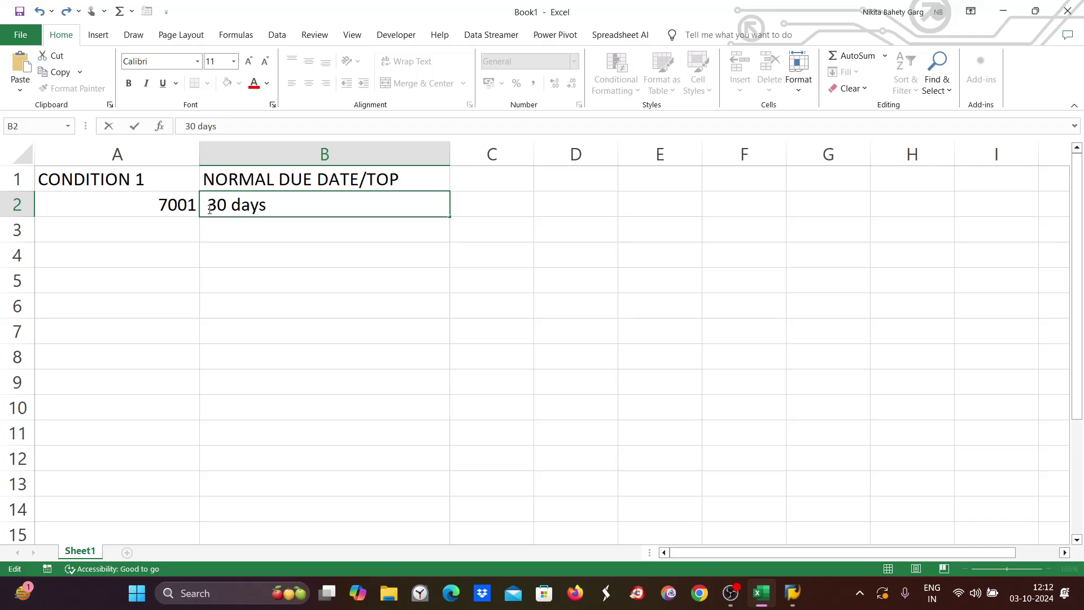
pyautogui.moveTo(296, 206); pyautogui.dragTo(207, 206)
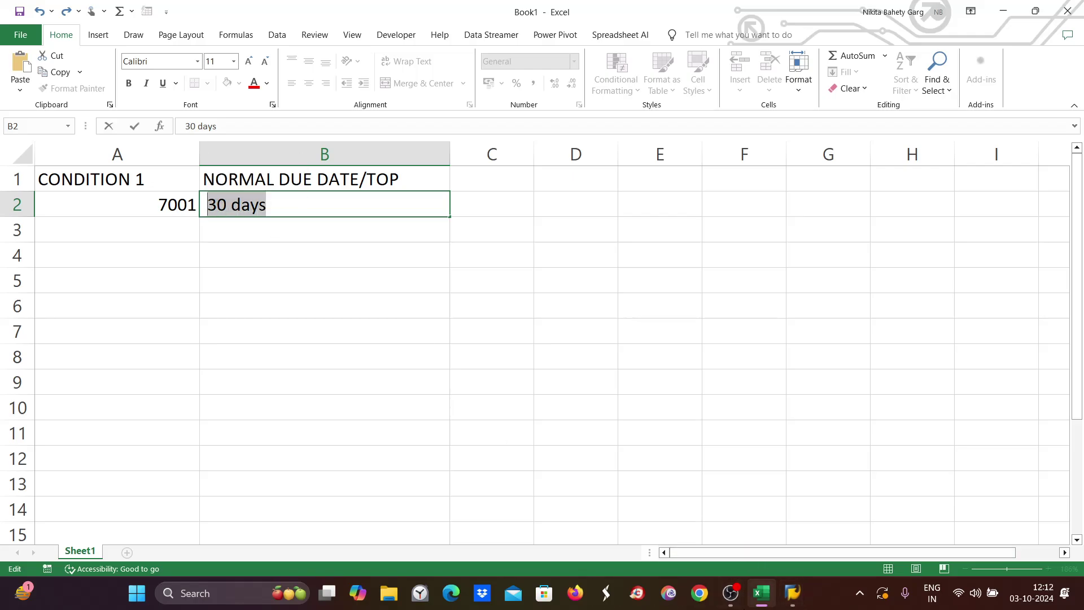
pyautogui.moveTo(762, 593)
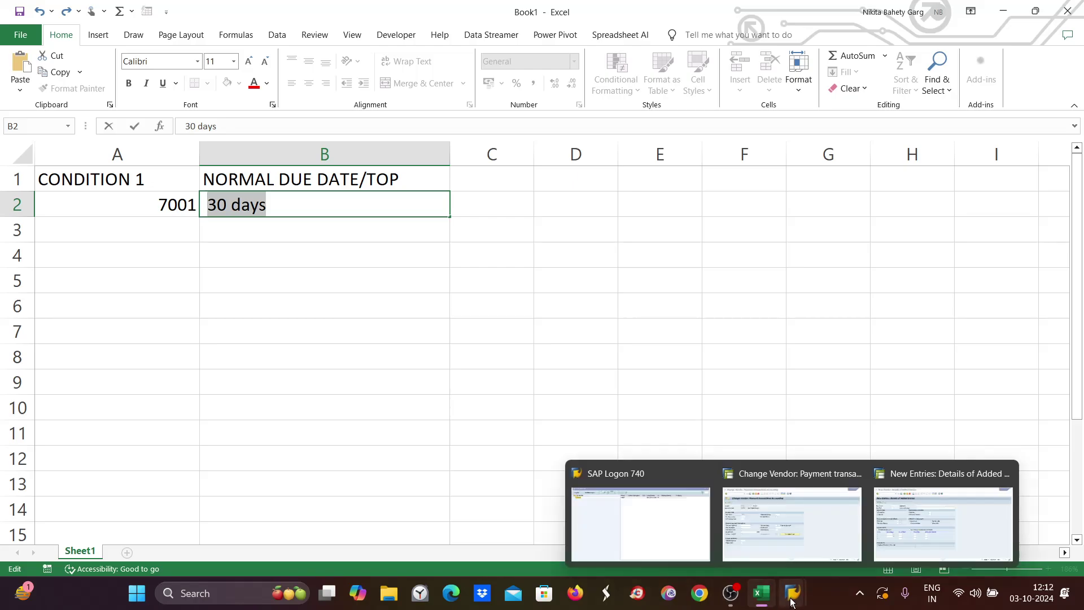
pyautogui.moveTo(824, 554)
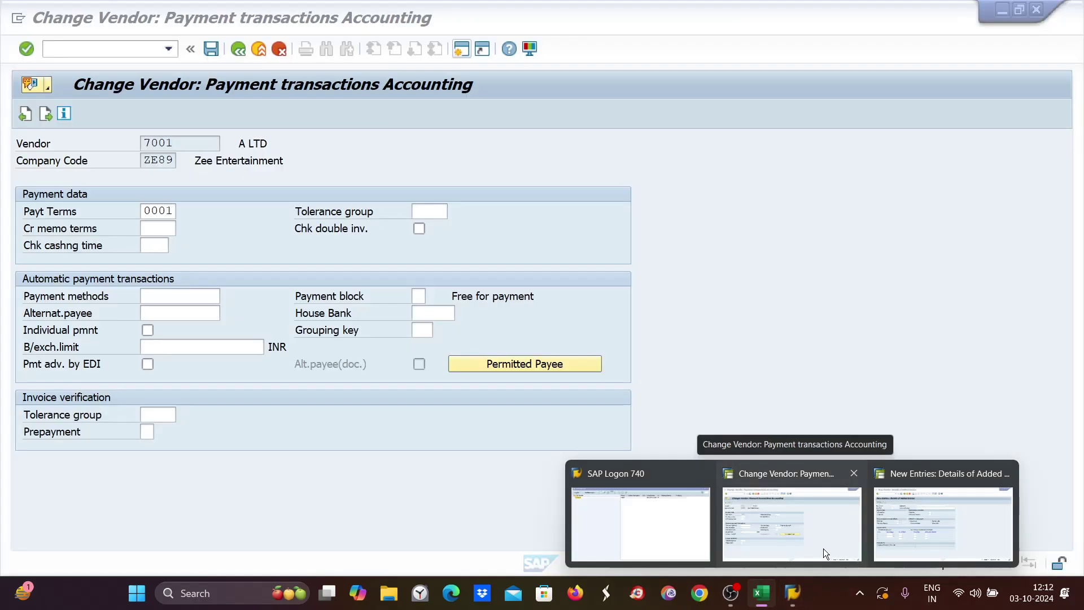
# Enter payment term key ze30 and tick Customer so both Customer and Vendor apply.
pyautogui.click(927, 520)
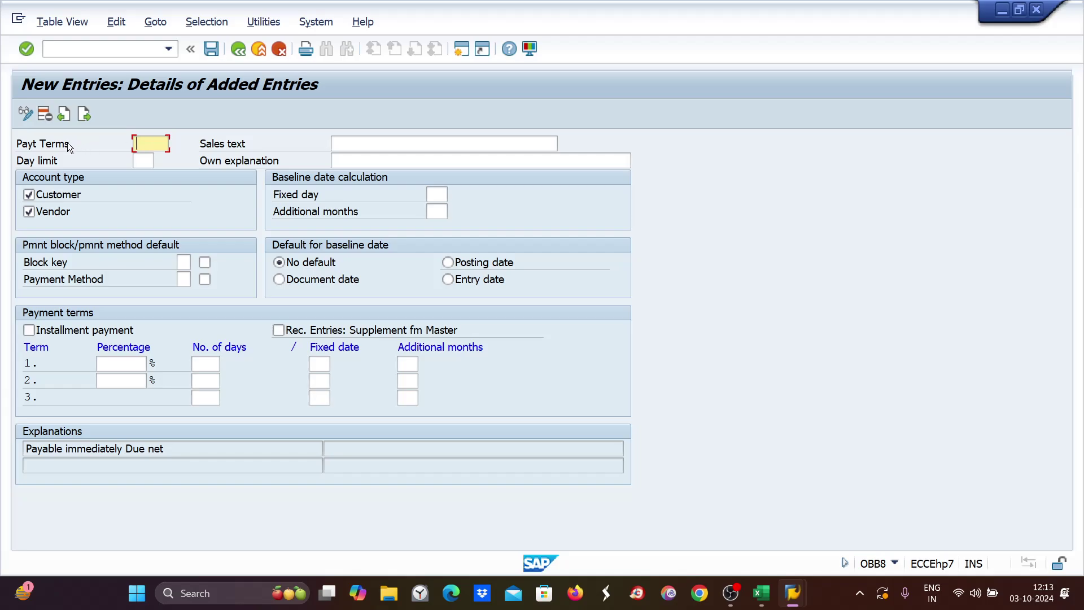
pyautogui.click(88, 144)
pyautogui.click(139, 145)
pyautogui.write('ze30')
pyautogui.moveTo(138, 141); pyautogui.dragTo(167, 137)
pyautogui.click(28, 199)
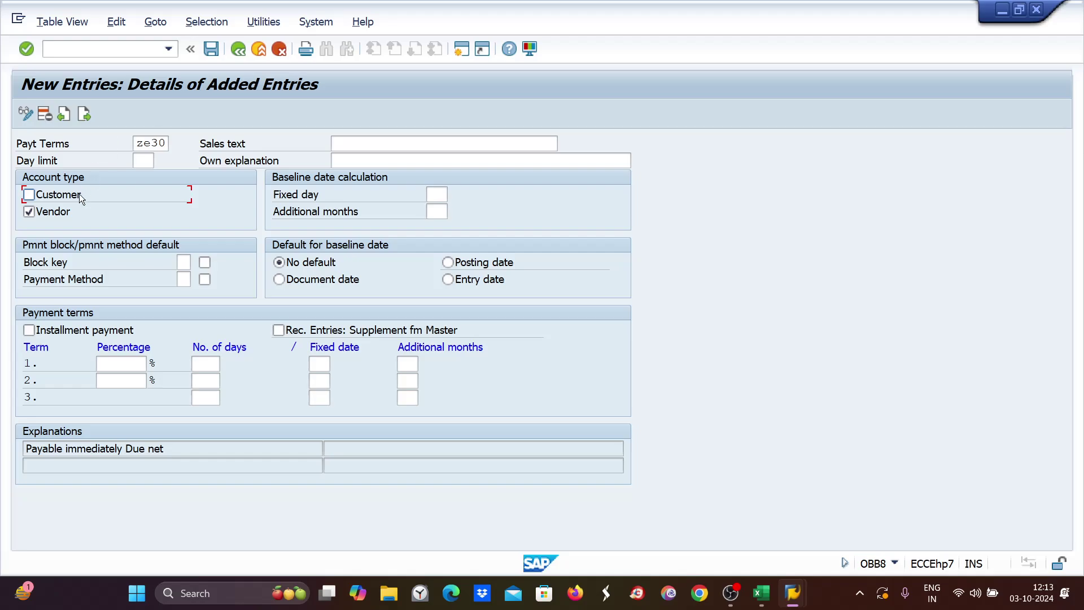
pyautogui.click(28, 195)
# In Excel, head E1 'baseline date' and write 'date from which due date is to calculated' in G1.
pyautogui.moveTo(772, 606)
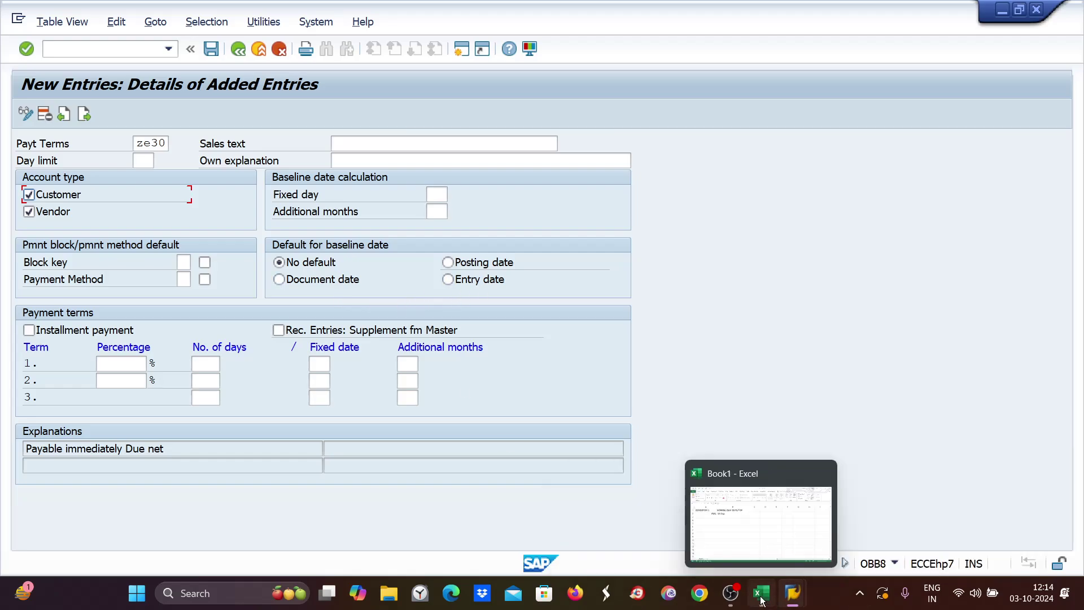
pyautogui.click(762, 601)
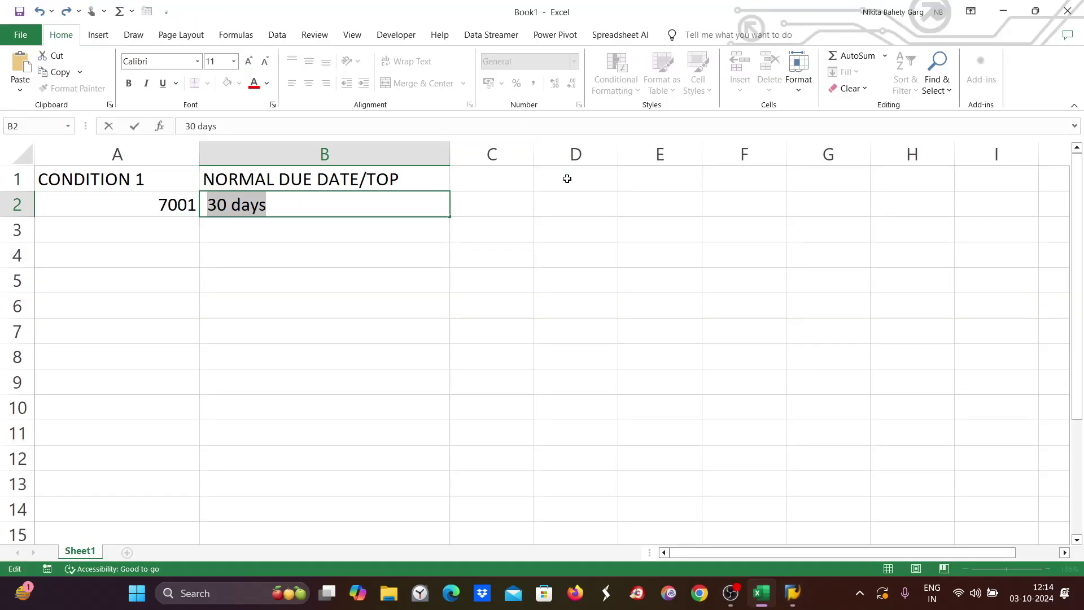
pyautogui.click(665, 181)
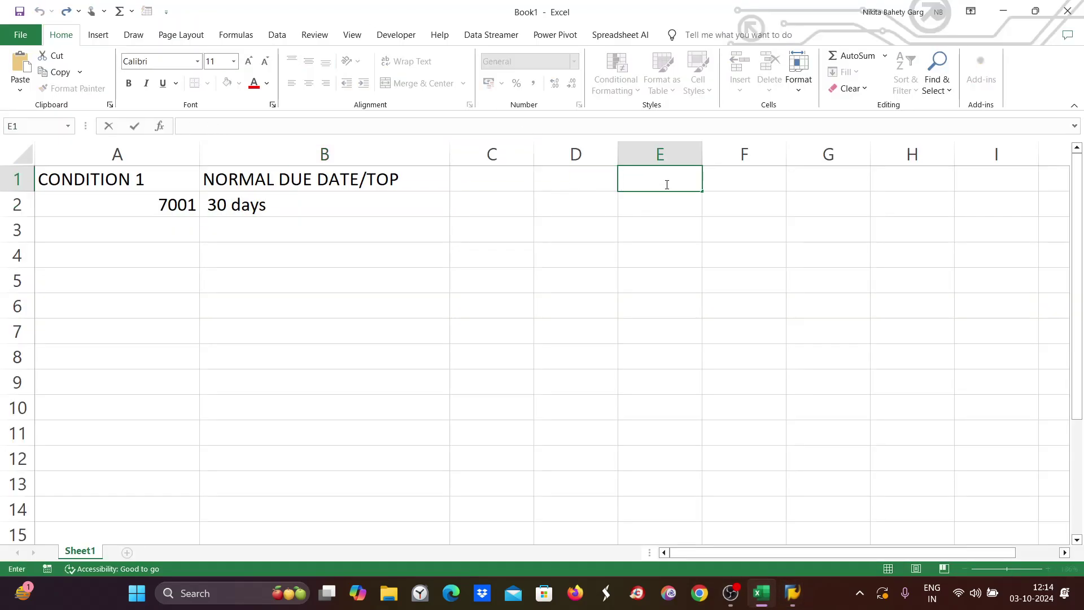
pyautogui.write('baseline ')
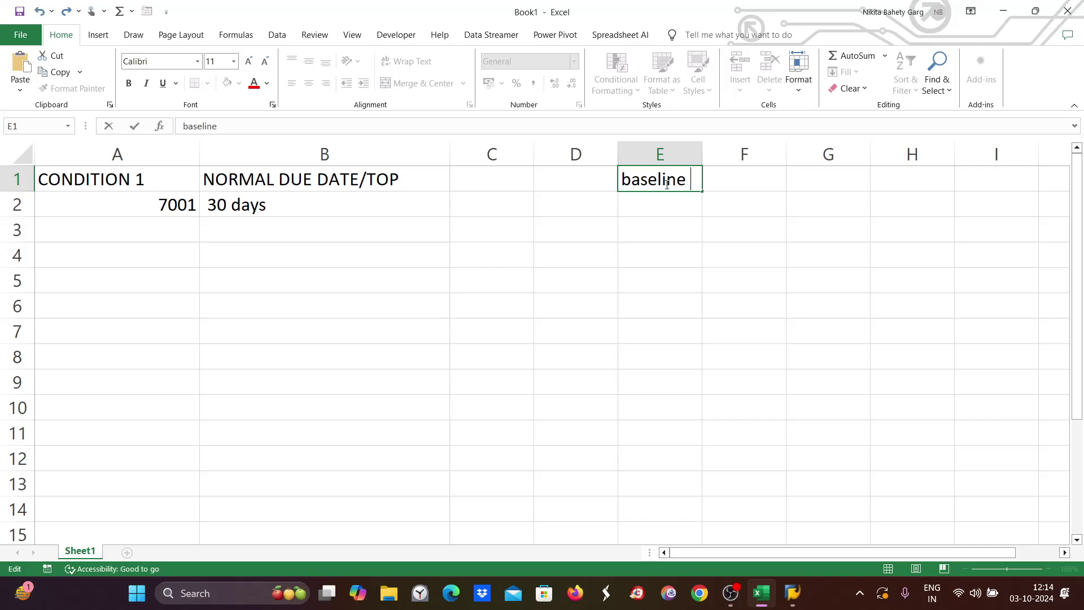
pyautogui.write('date')
pyautogui.doubleClick(838, 176)
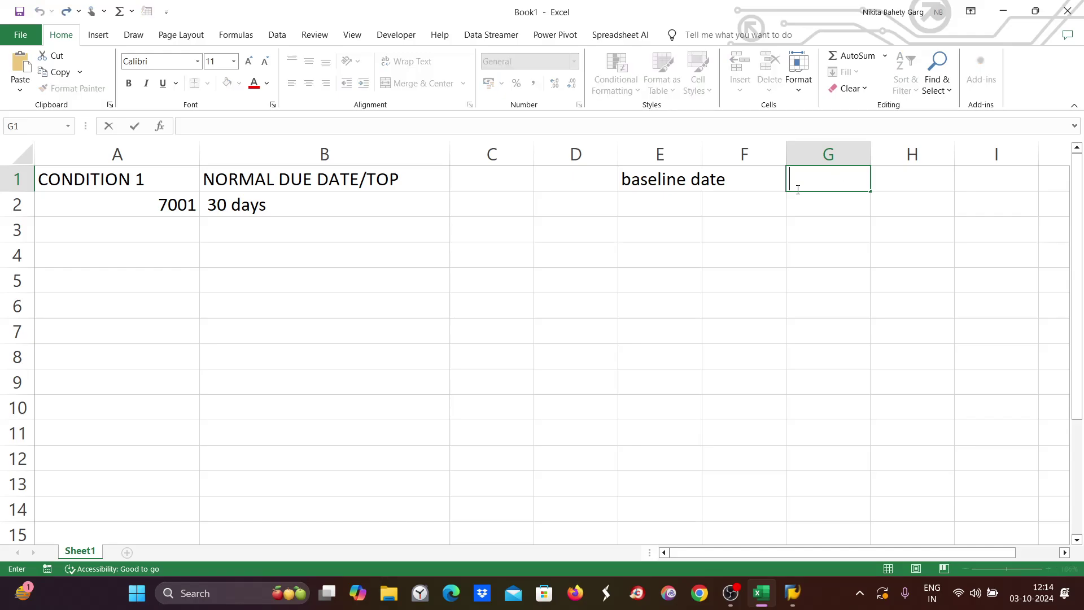
pyautogui.write('date from ')
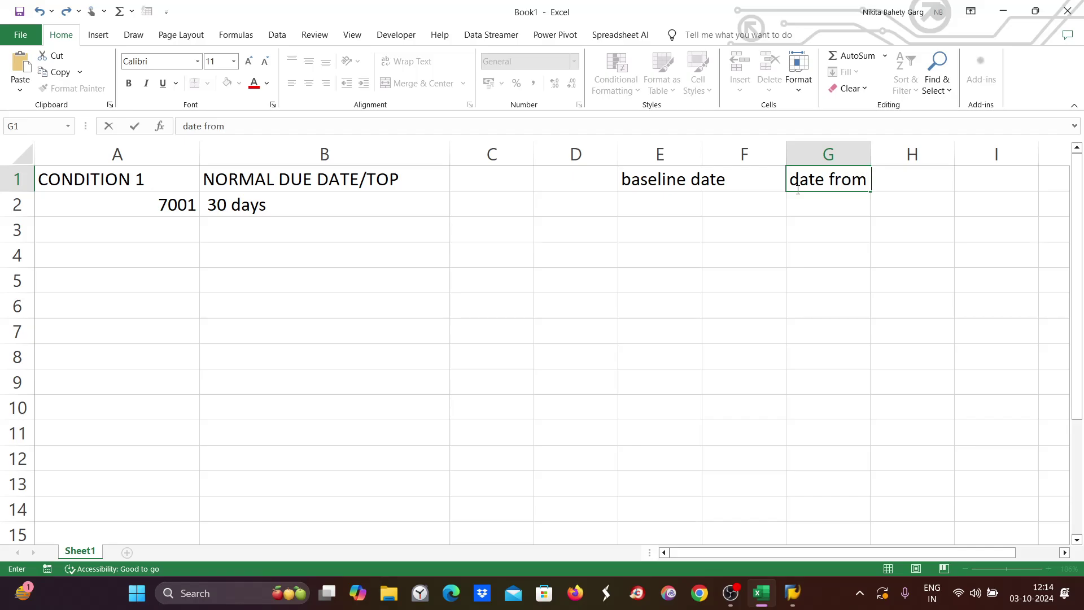
pyautogui.write('which due date')
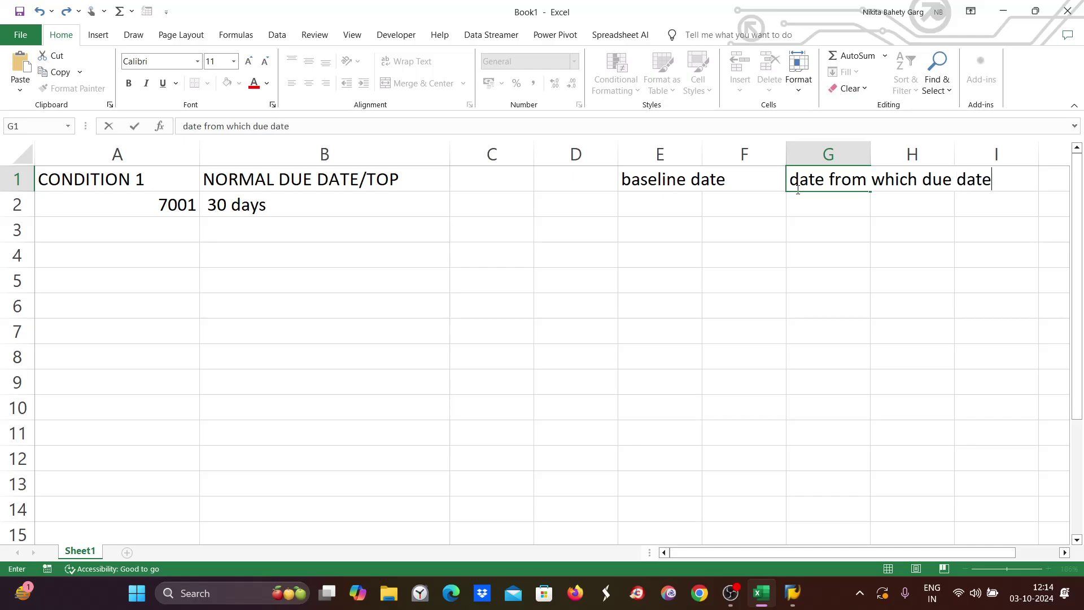
pyautogui.write(' is to calu')
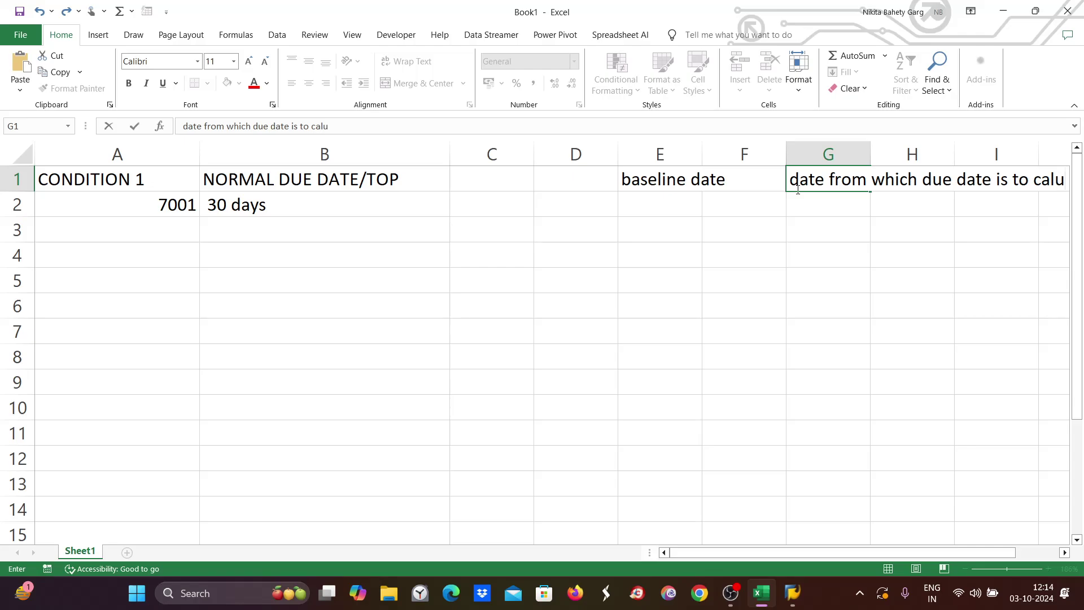
pyautogui.press('BackSpace')
pyautogui.write('culat')
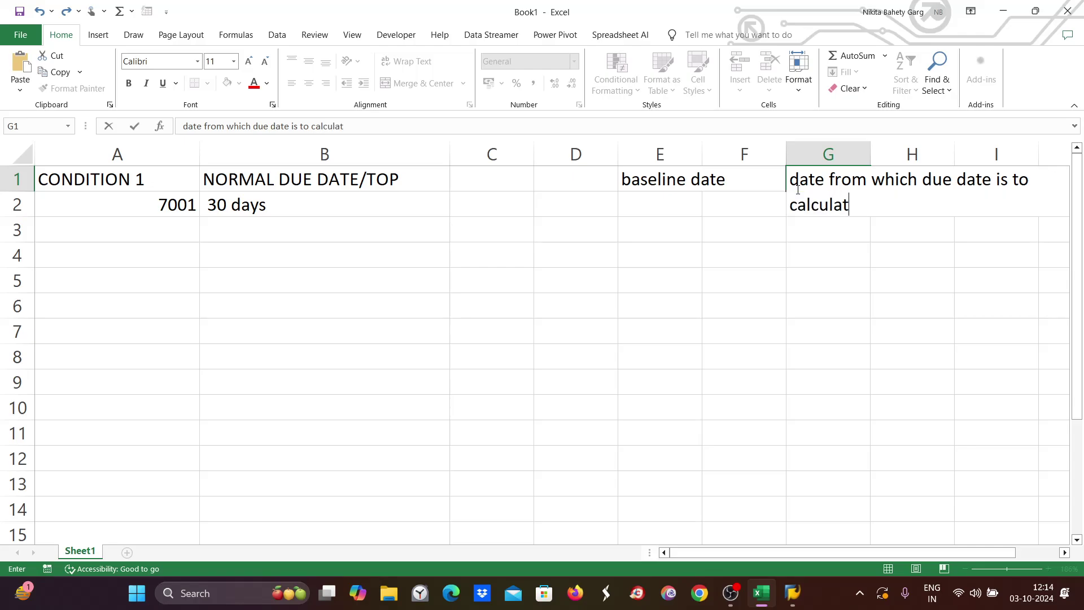
pyautogui.write('ed')
pyautogui.click(489, 446)
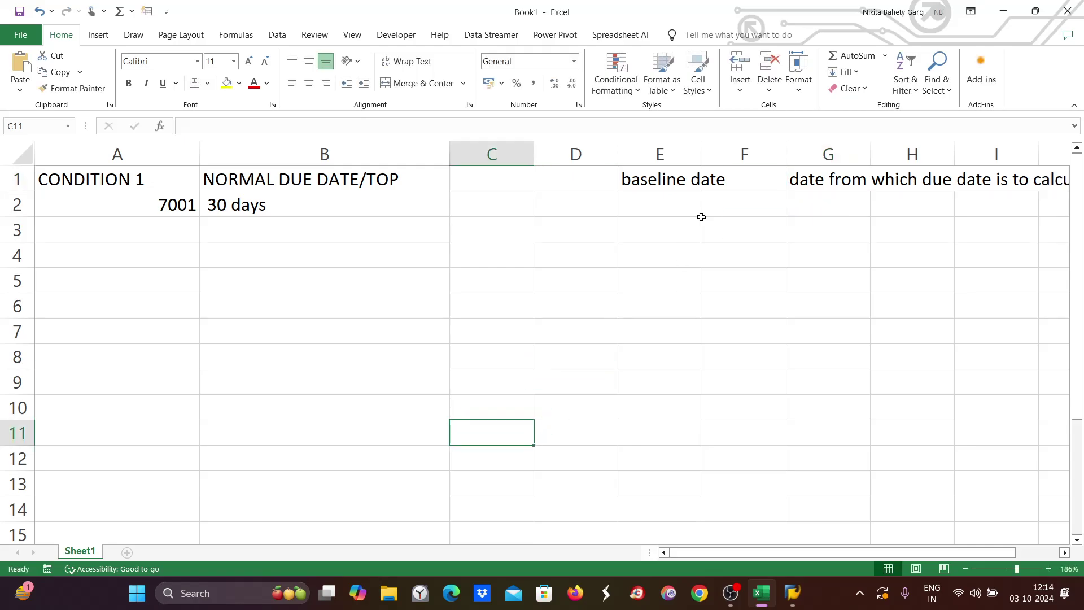
# Wrap the G1 note, widen column G and resize row 1 to fit two lines.
pyautogui.click(815, 181)
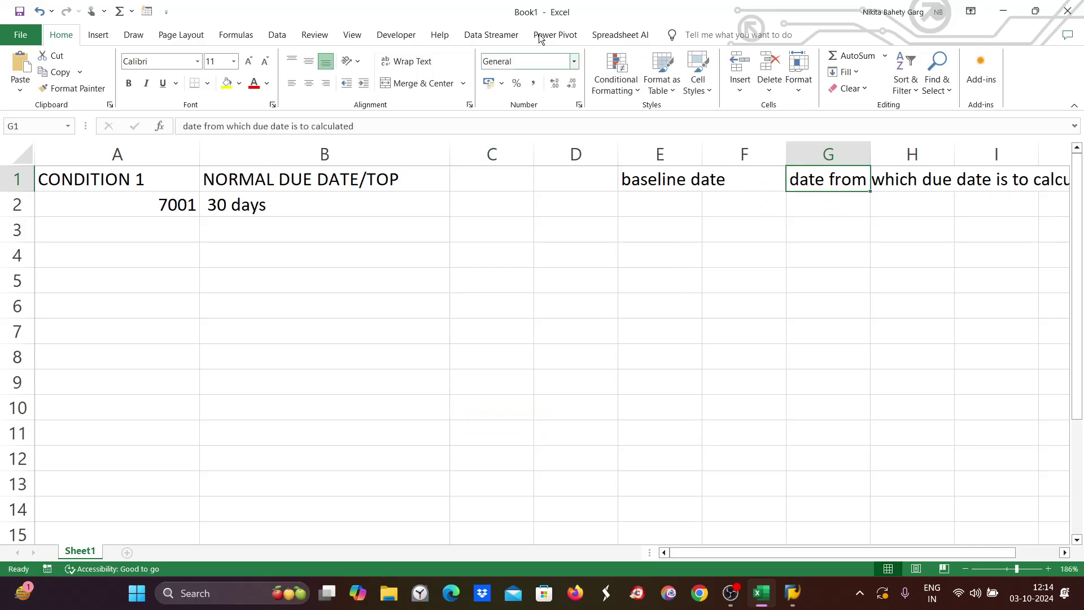
pyautogui.click(407, 63)
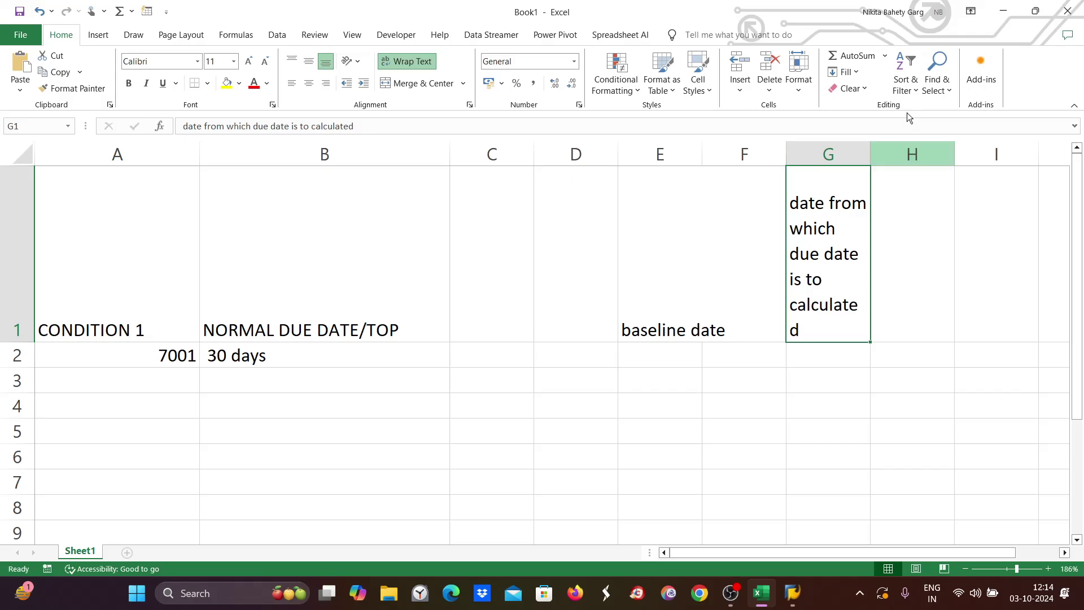
pyautogui.moveTo(871, 150); pyautogui.dragTo(1003, 147)
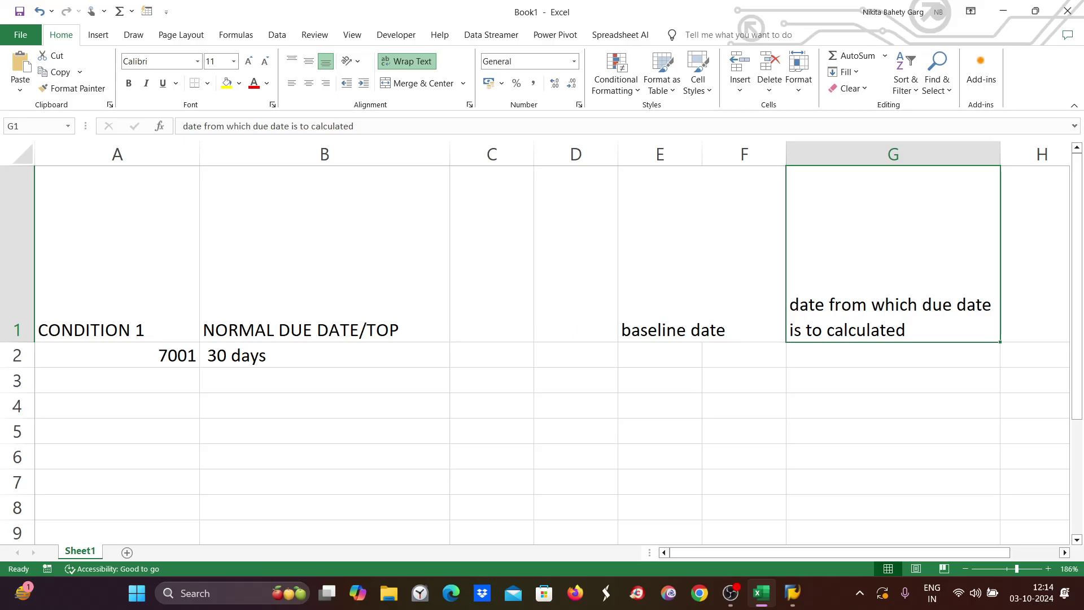
pyautogui.moveTo(17, 342); pyautogui.dragTo(12, 151)
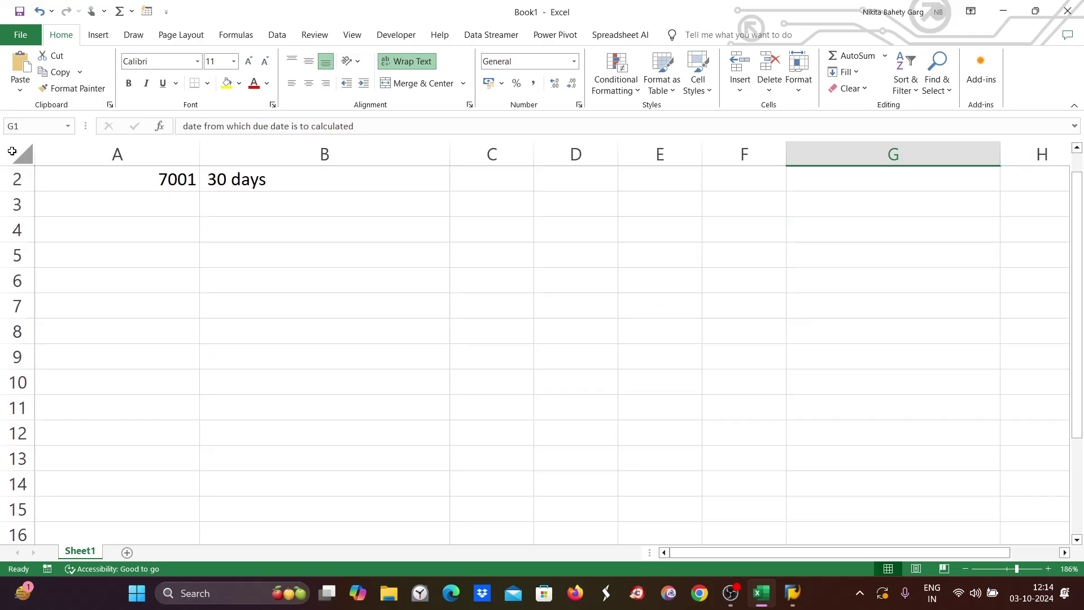
pyautogui.hotkey('ctrl', 'z')
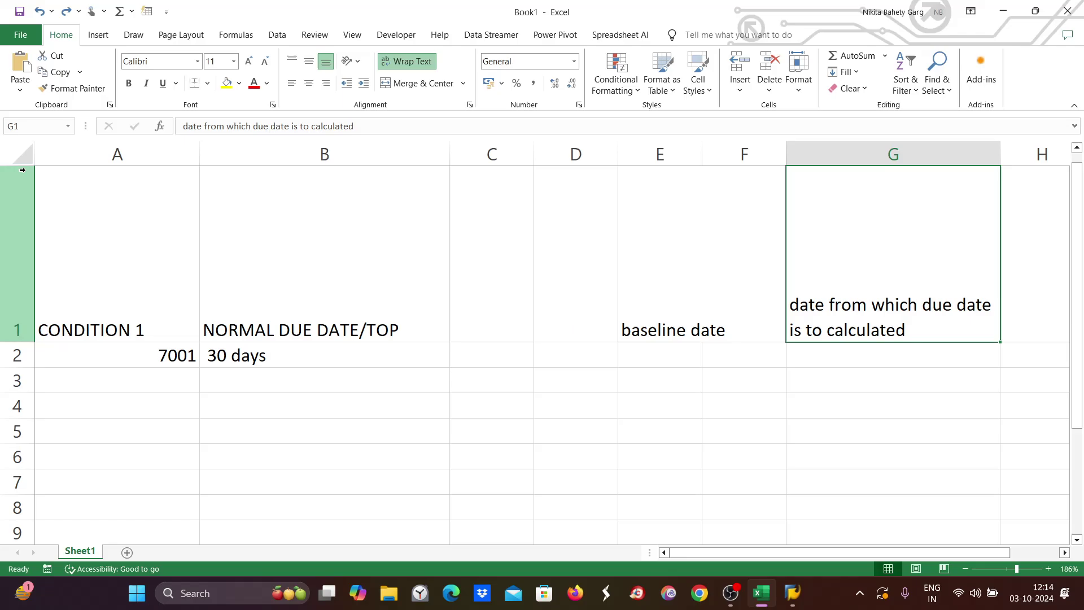
pyautogui.moveTo(22, 342); pyautogui.dragTo(35, 246)
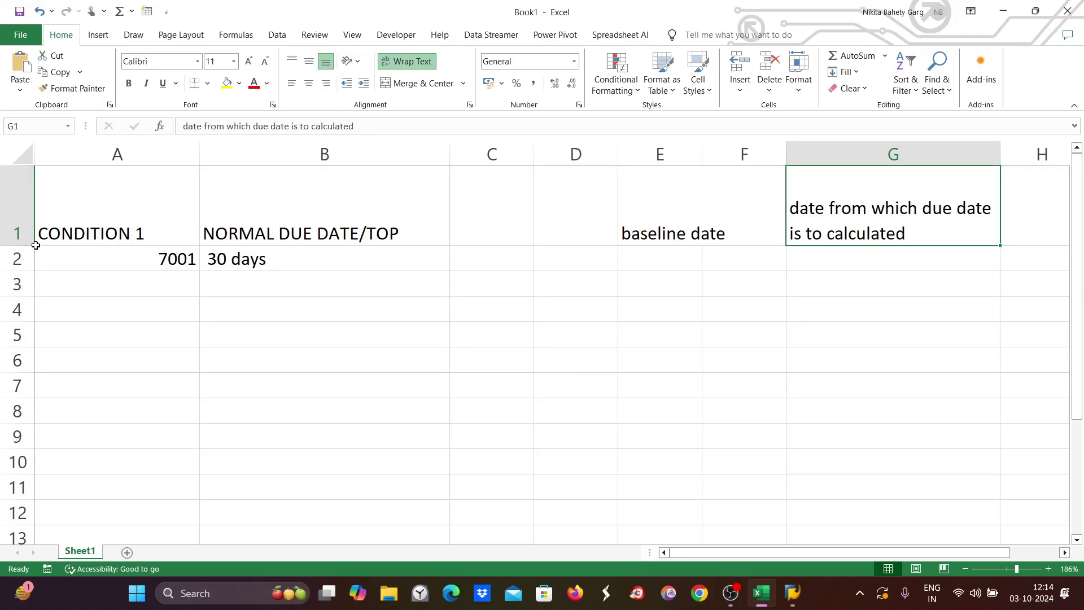
pyautogui.moveTo(663, 254)
pyautogui.mouseDown()
pyautogui.moveTo(732, 255)
pyautogui.moveTo(654, 256)
pyautogui.mouseUp()
# List Document date, posting date, entry date and no default in E2:E5.
pyautogui.doubleClick(657, 254)
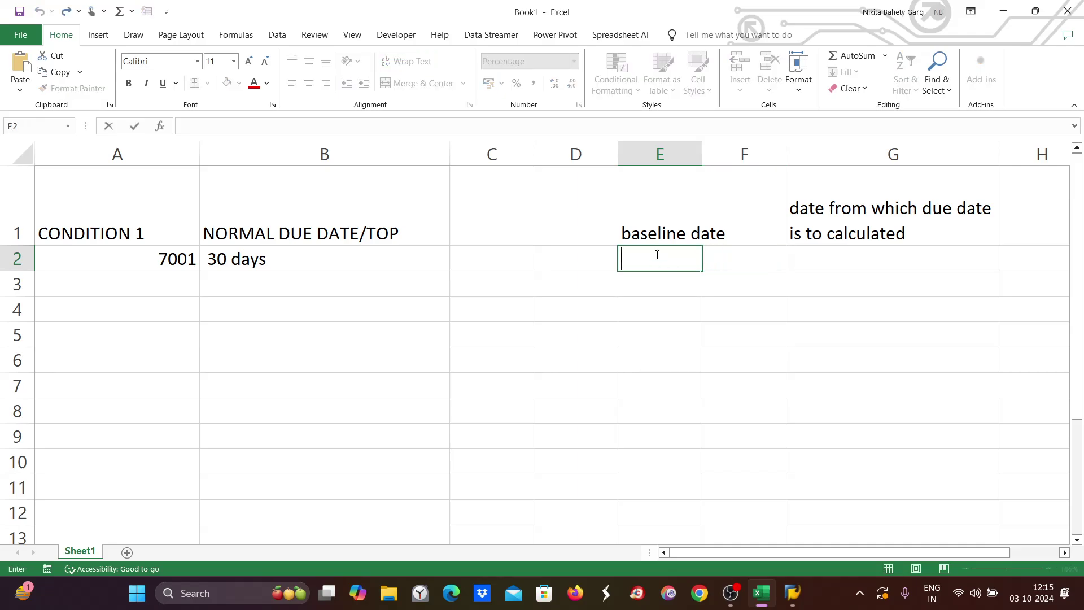
pyautogui.write('Document ')
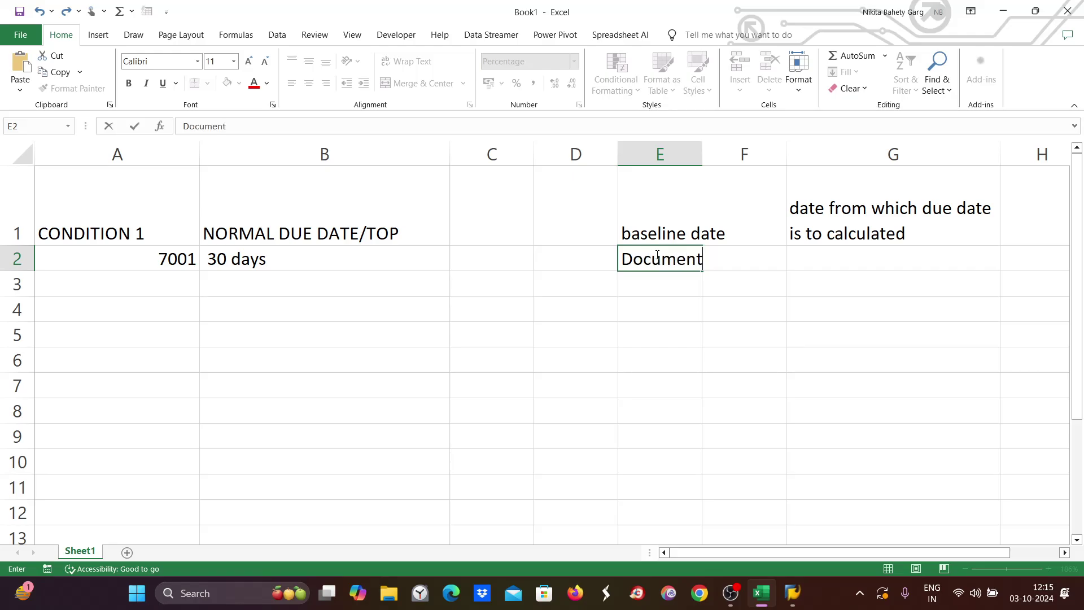
pyautogui.write('date')
pyautogui.press('Return')
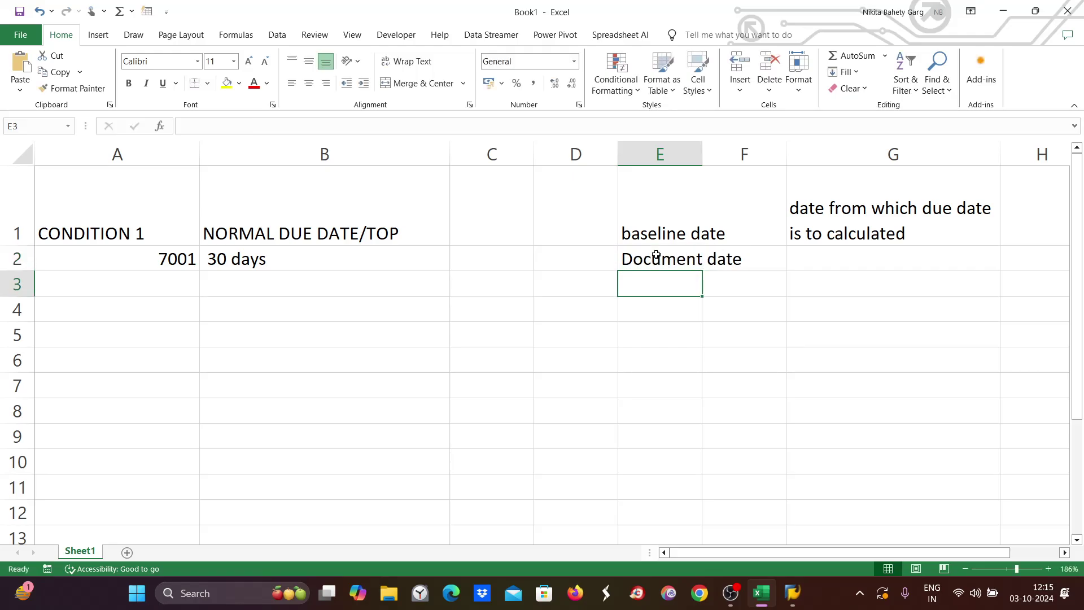
pyautogui.write('postin')
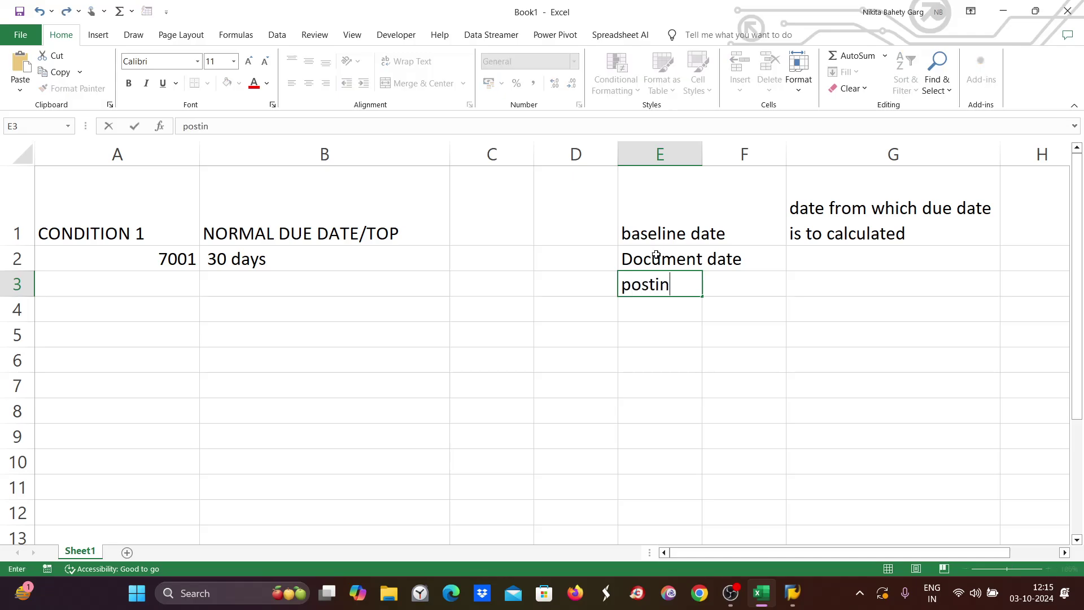
pyautogui.write('g date')
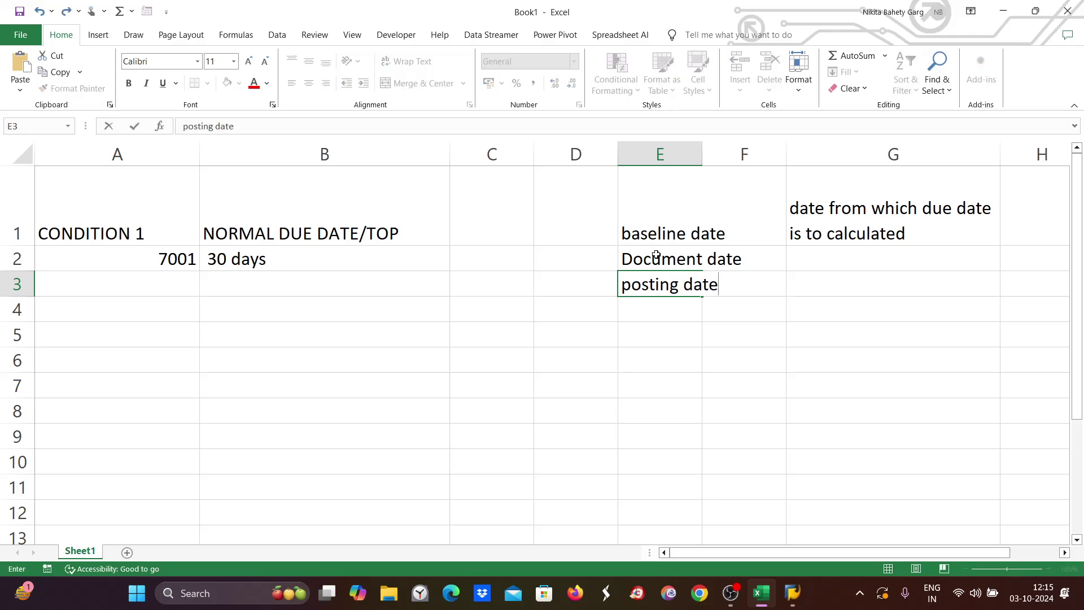
pyautogui.press('Return')
pyautogui.write('entr')
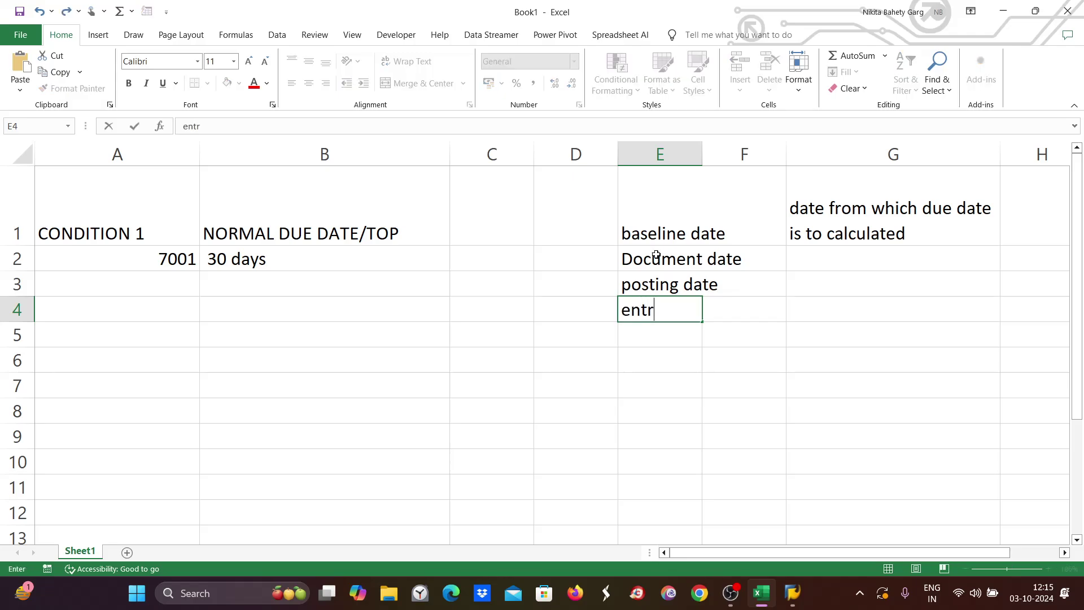
pyautogui.write('y date')
pyautogui.press('Return')
pyautogui.write('no defa')
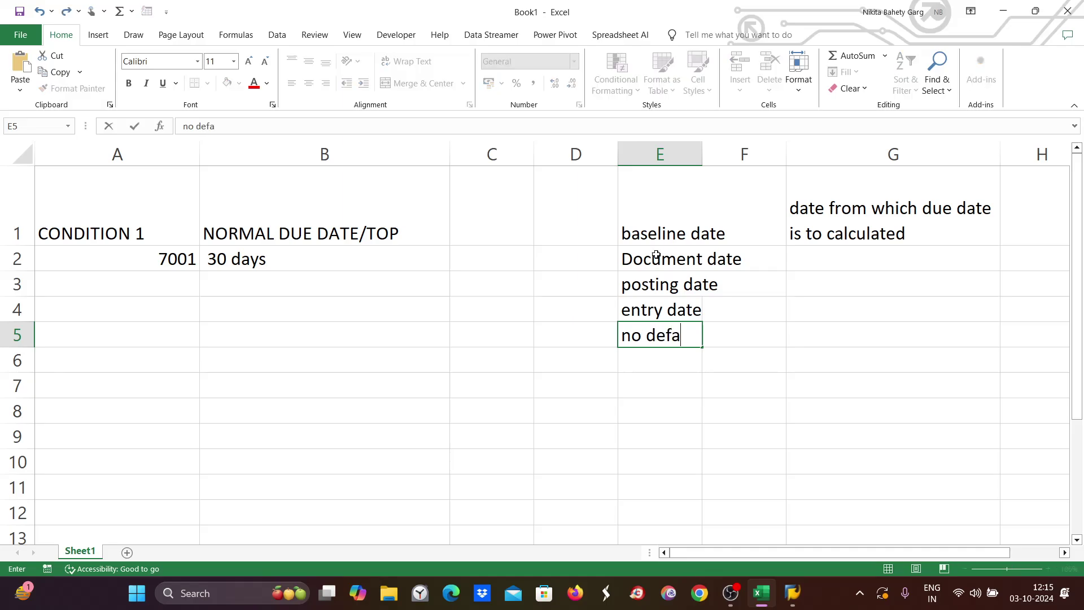
pyautogui.write('ult')
pyautogui.press('F2')
pyautogui.press('Left')
pyautogui.press('Left')
# Merge and centre each option across E:F and extend E2 to 'Document date/invoice date'.
pyautogui.moveTo(650, 257); pyautogui.dragTo(729, 259)
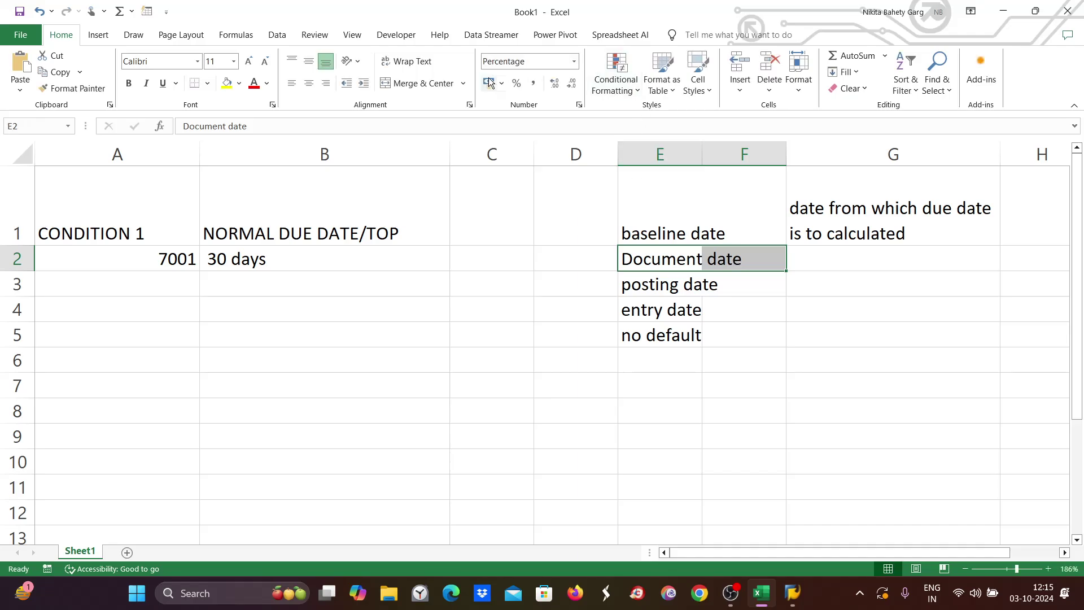
pyautogui.click(420, 83)
pyautogui.moveTo(650, 284); pyautogui.dragTo(765, 288)
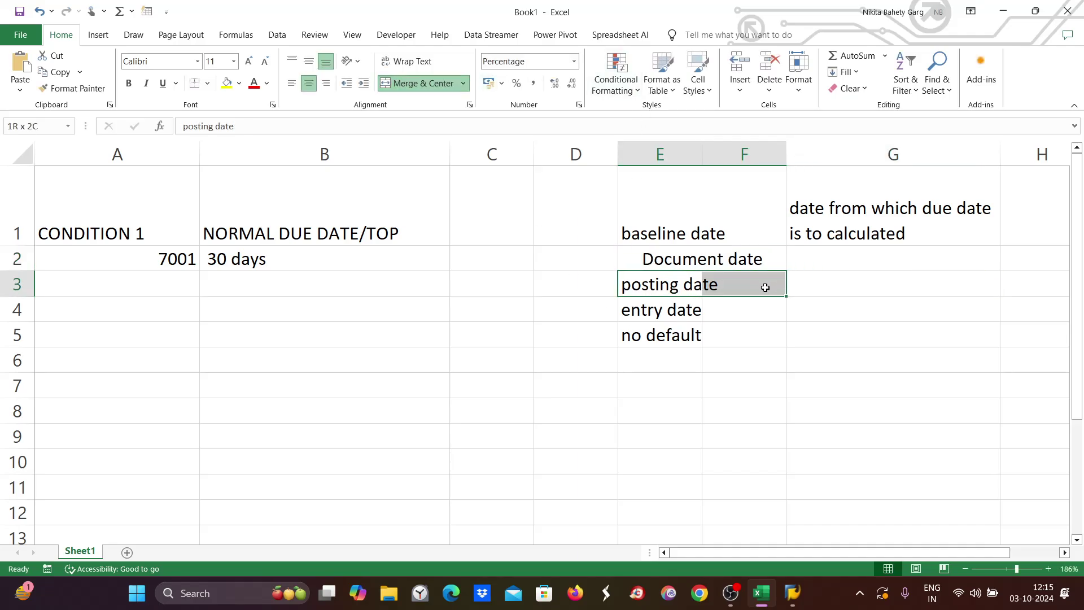
pyautogui.click(406, 86)
pyautogui.click(672, 313)
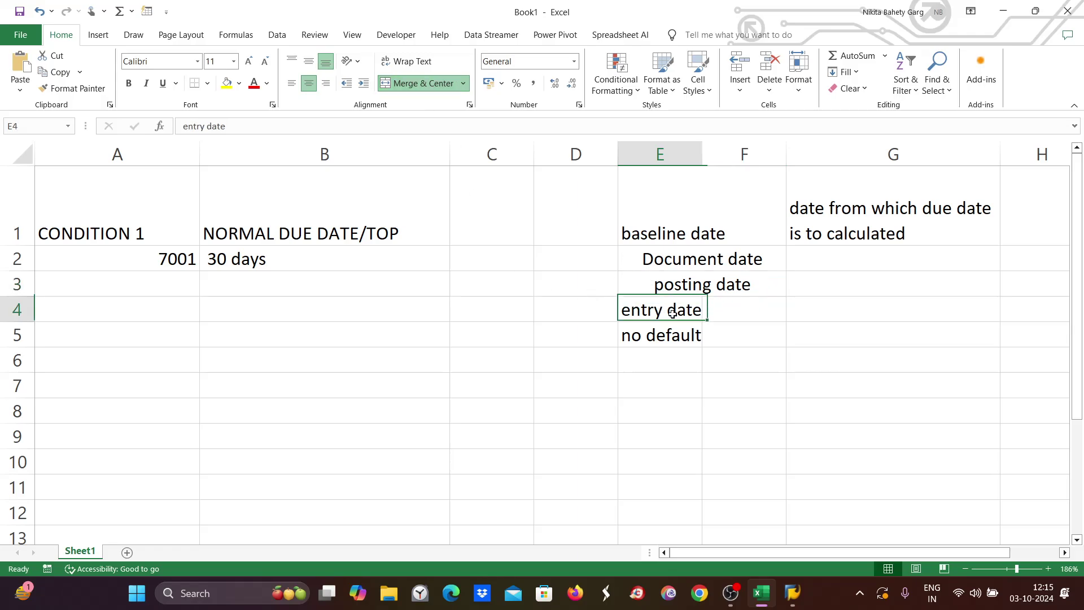
pyautogui.moveTo(672, 314); pyautogui.dragTo(731, 295)
pyautogui.click(423, 84)
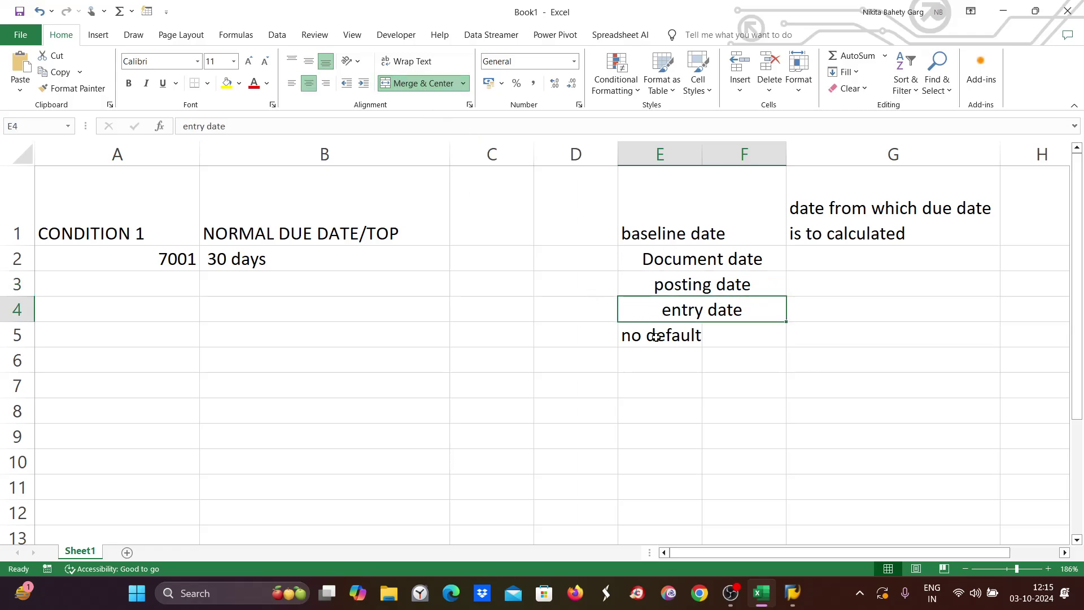
pyautogui.moveTo(656, 337); pyautogui.dragTo(773, 336)
pyautogui.click(421, 83)
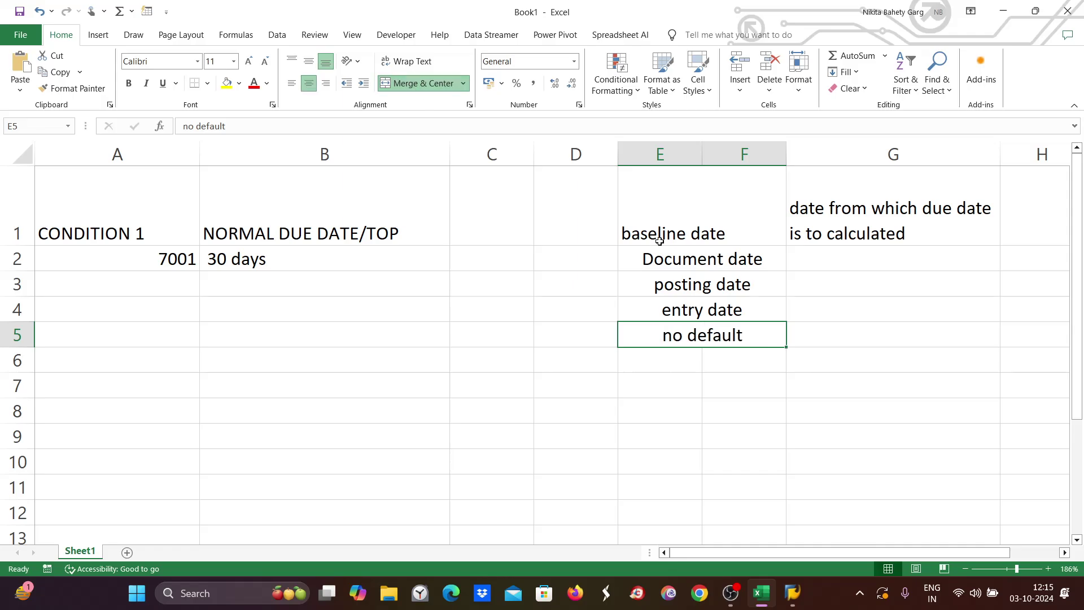
pyautogui.doubleClick(771, 260)
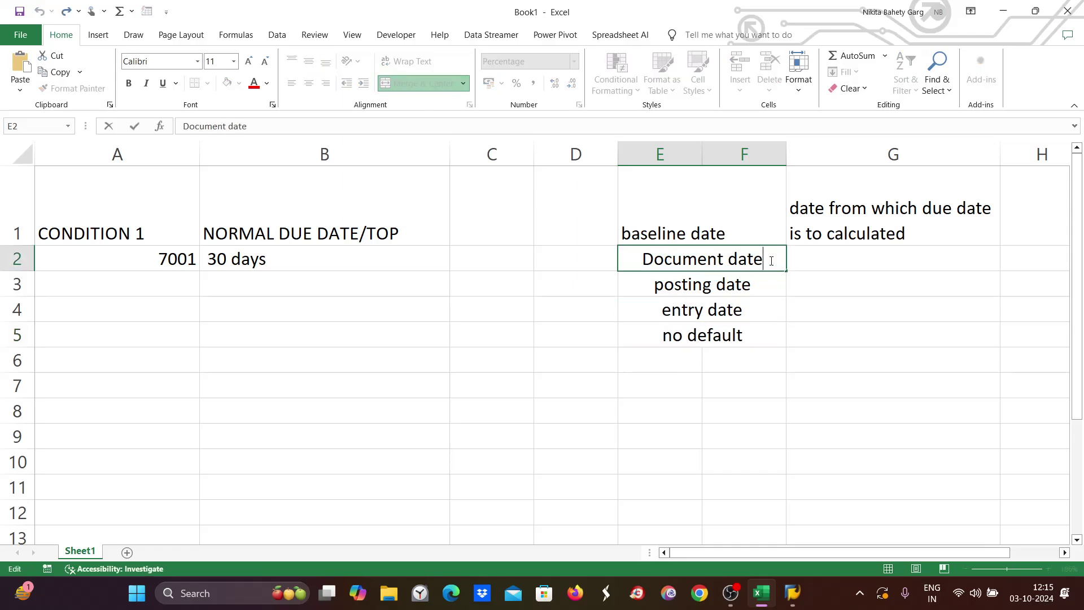
pyautogui.write('/')
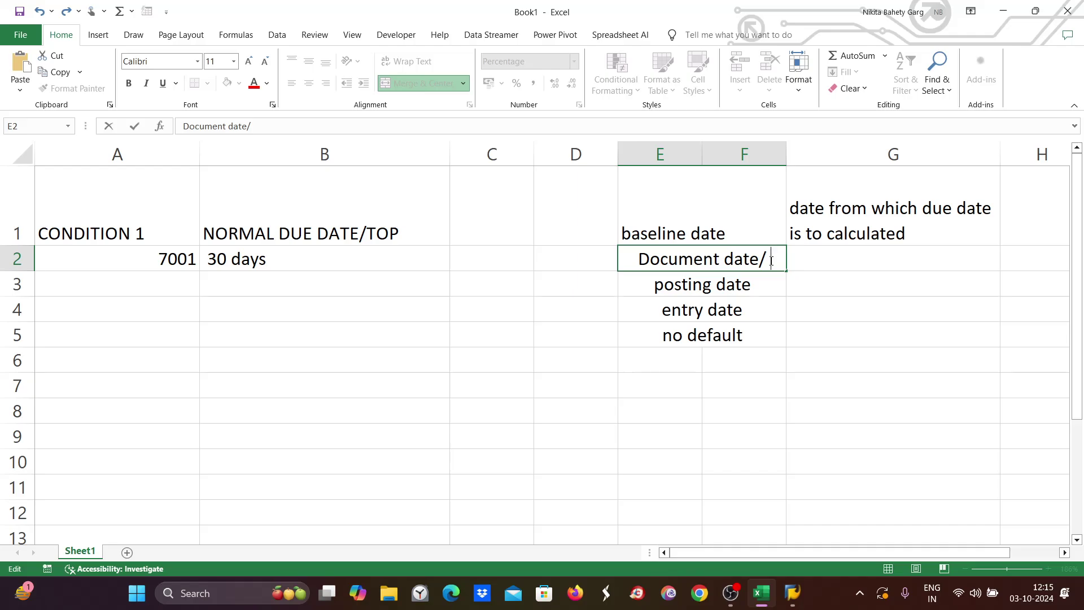
pyautogui.write('invoic')
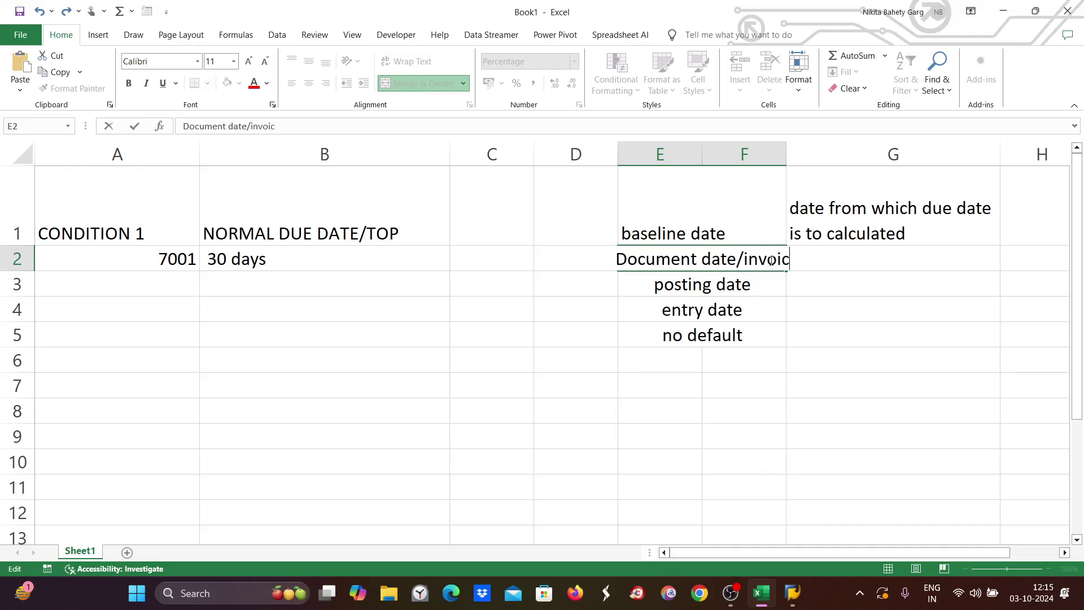
pyautogui.write('e date')
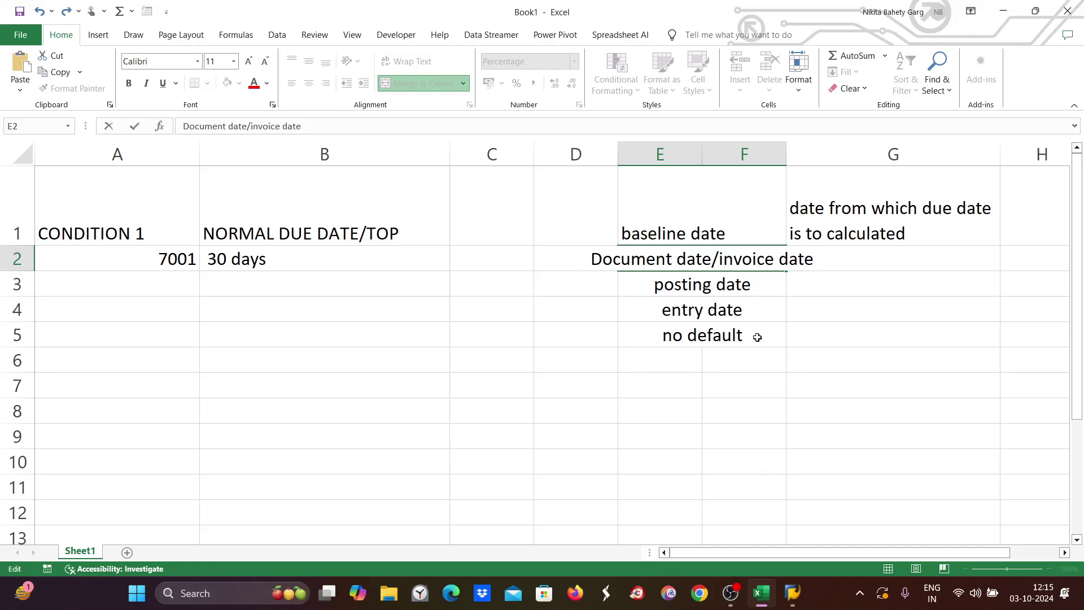
pyautogui.click(814, 339)
# Capitalise the heading to 'Baseline date', merge it across E1:F1 and fill it yellow.
pyautogui.click(698, 240)
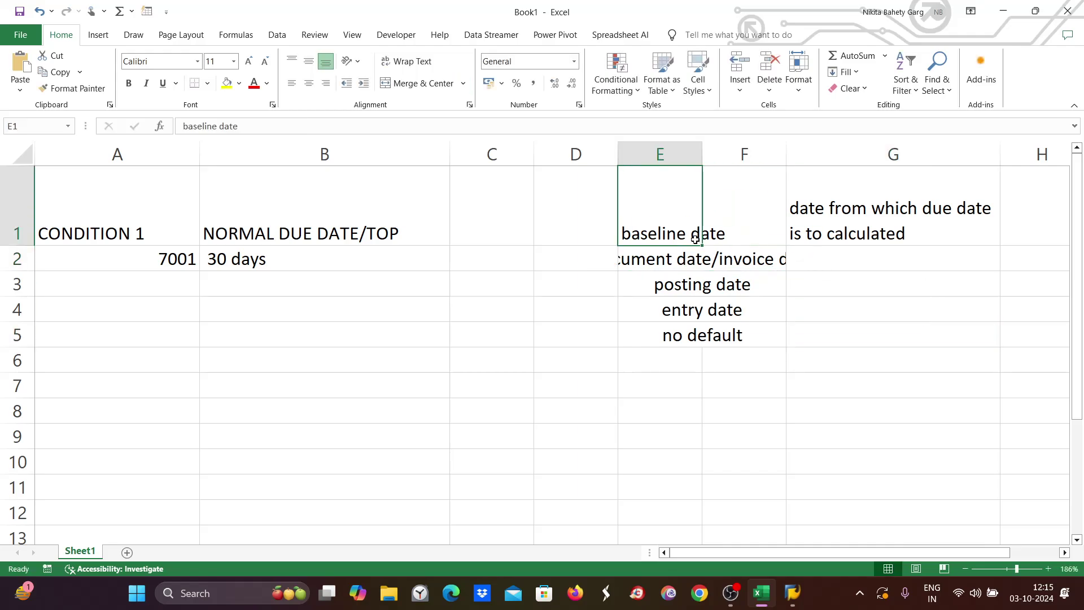
pyautogui.doubleClick(632, 233)
pyautogui.press('BackSpace')
pyautogui.write('B')
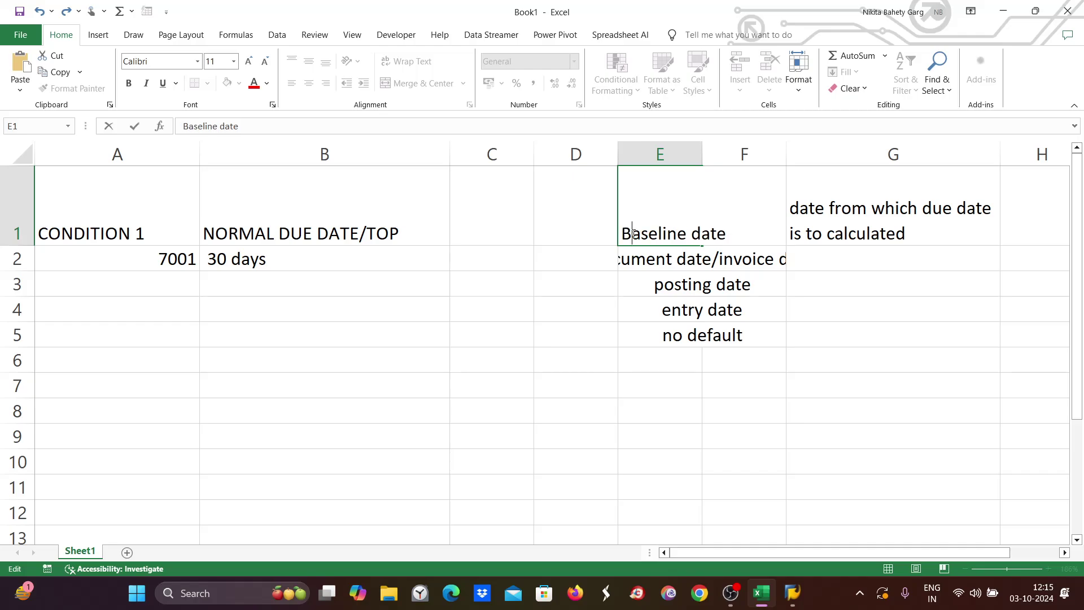
pyautogui.click(802, 357)
pyautogui.click(763, 219)
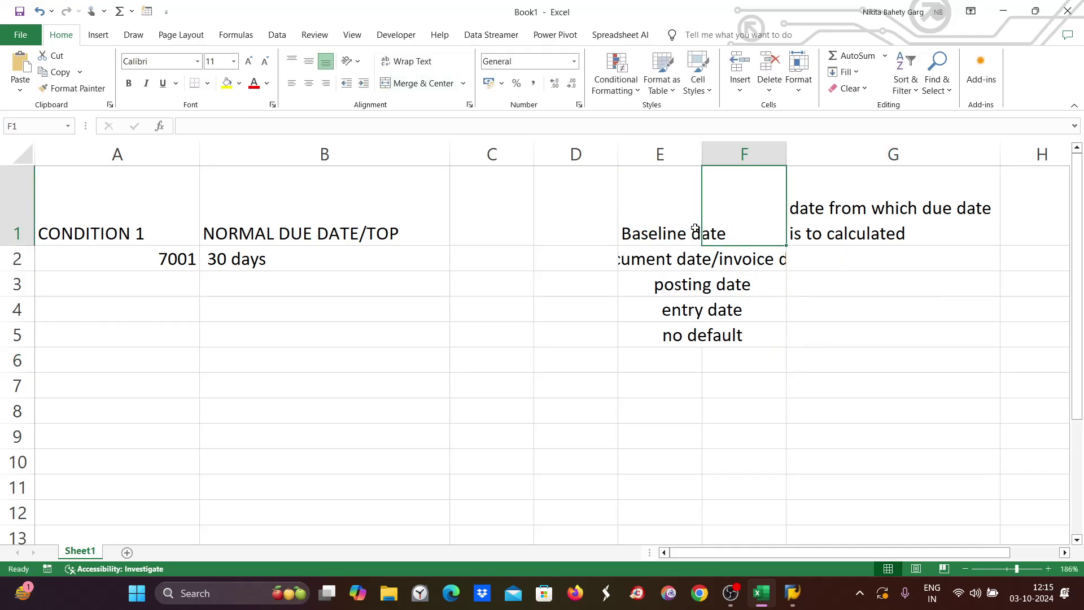
pyautogui.moveTo(695, 228); pyautogui.dragTo(765, 211)
pyautogui.click(411, 83)
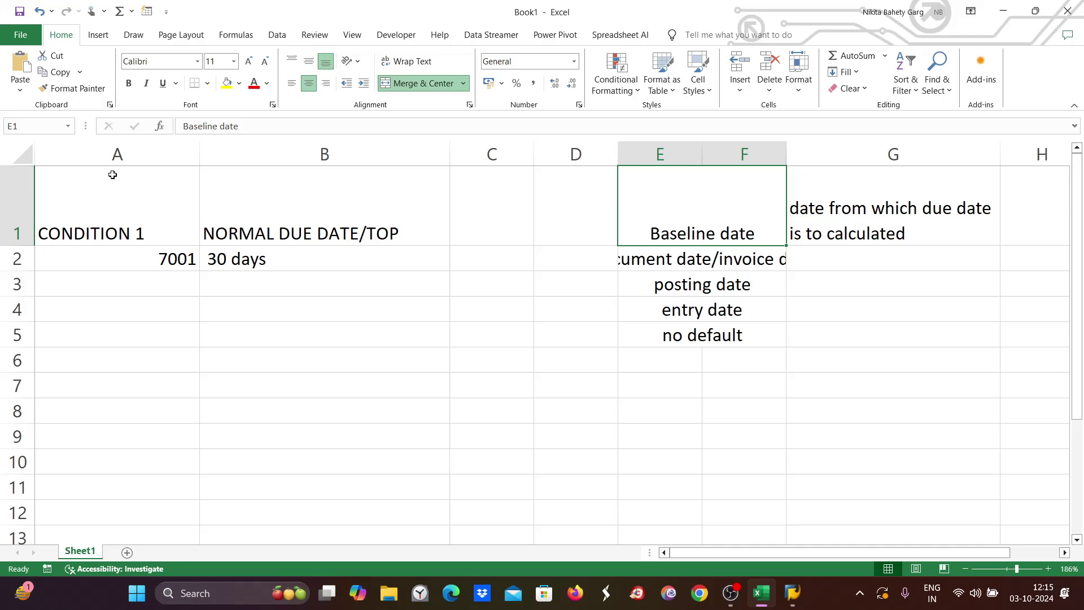
pyautogui.click(227, 83)
# Adjust columns D and F to fit the options and zoom the sheet to 208%.
pyautogui.click(642, 264)
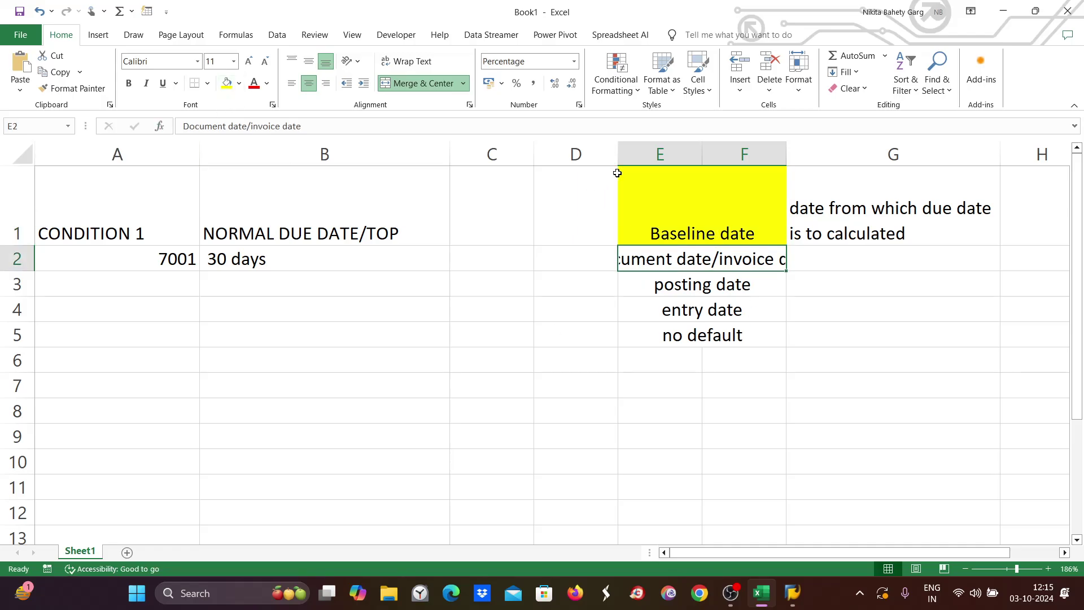
pyautogui.moveTo(618, 153); pyautogui.dragTo(550, 152)
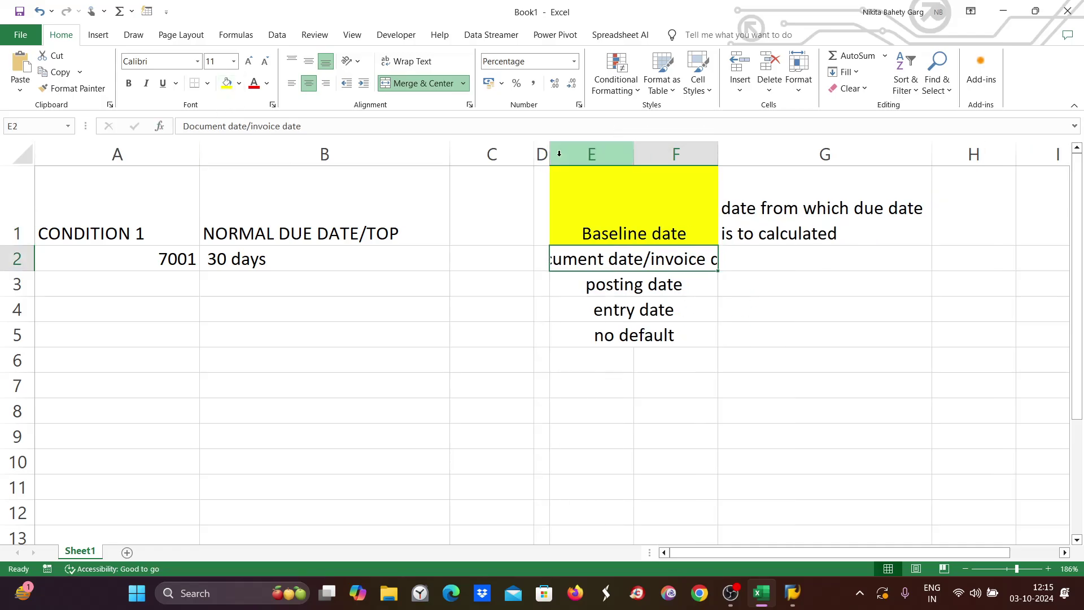
pyautogui.moveTo(718, 153); pyautogui.dragTo(820, 152)
pyautogui.moveTo(550, 152); pyautogui.dragTo(620, 153)
pyautogui.click(982, 339)
pyautogui.click(983, 195)
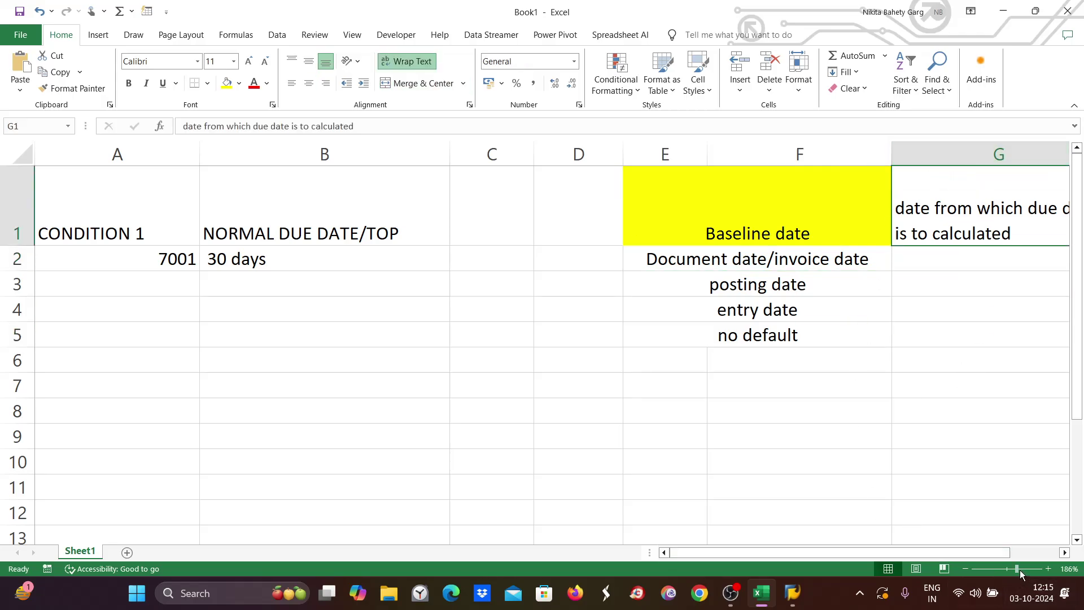
pyautogui.moveTo(1021, 570); pyautogui.dragTo(1023, 570)
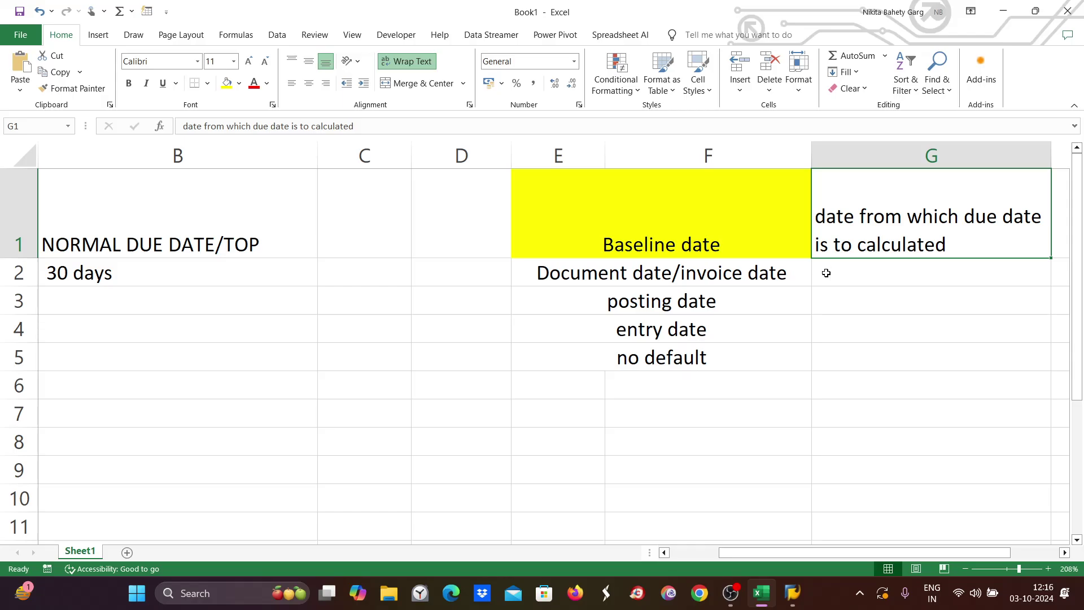
pyautogui.doubleClick(851, 268)
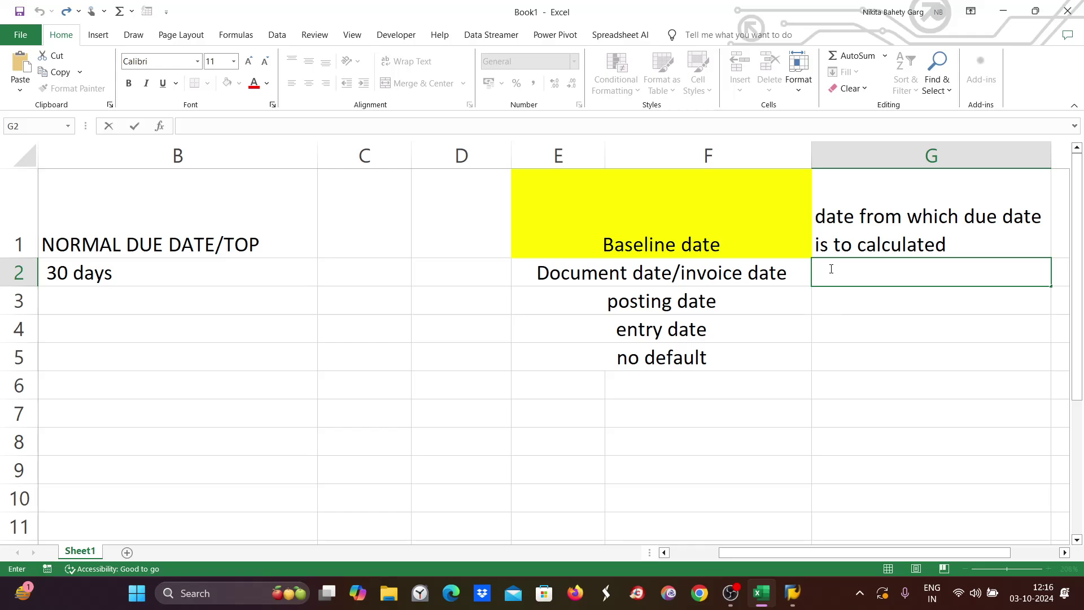
# Type the example 'oct 1. invoice' into G2, correcting the typos.
pyautogui.write('oct 1.incoic')
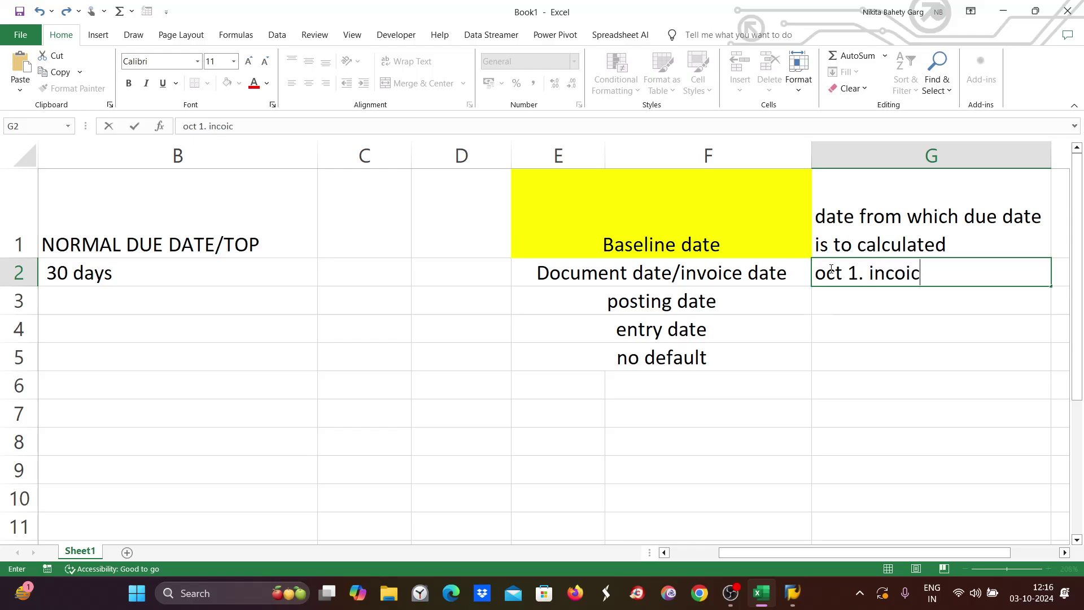
pyautogui.write('e')
pyautogui.press('BackSpace')
pyautogui.press('BackSpace')
pyautogui.press('BackSpace')
pyautogui.press('BackSpace')
pyautogui.press('BackSpace')
pyautogui.write('voice')
pyautogui.moveTo(866, 273); pyautogui.dragTo(815, 273)
pyautogui.click(977, 271)
pyautogui.moveTo(977, 271); pyautogui.dragTo(815, 274)
pyautogui.click(582, 275)
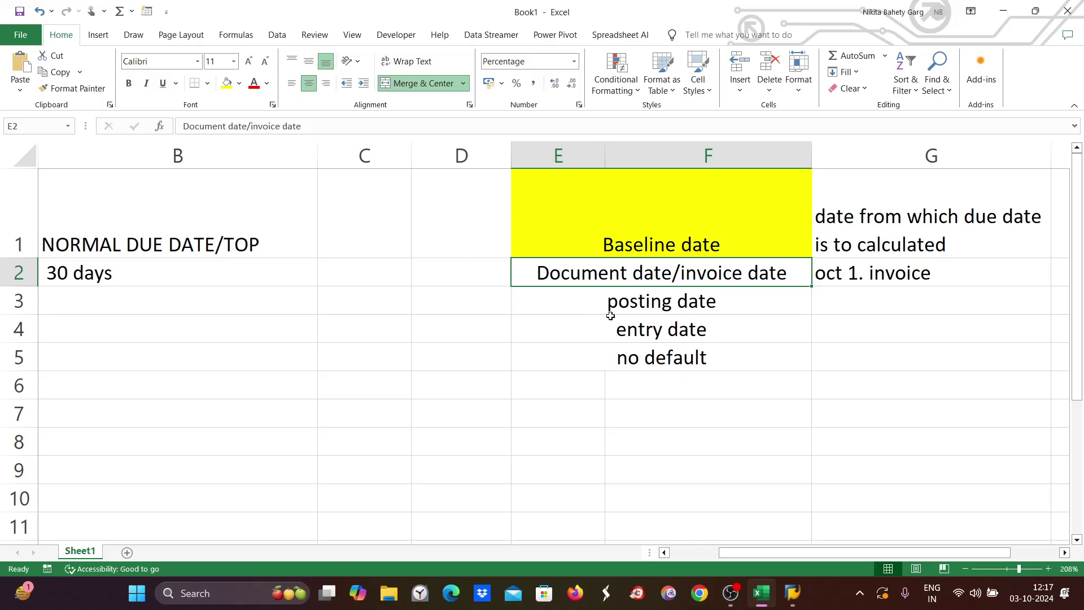
# Type 'financial report/impact the finance/bs,p&l' into G3 beside posting date.
pyautogui.click(625, 300)
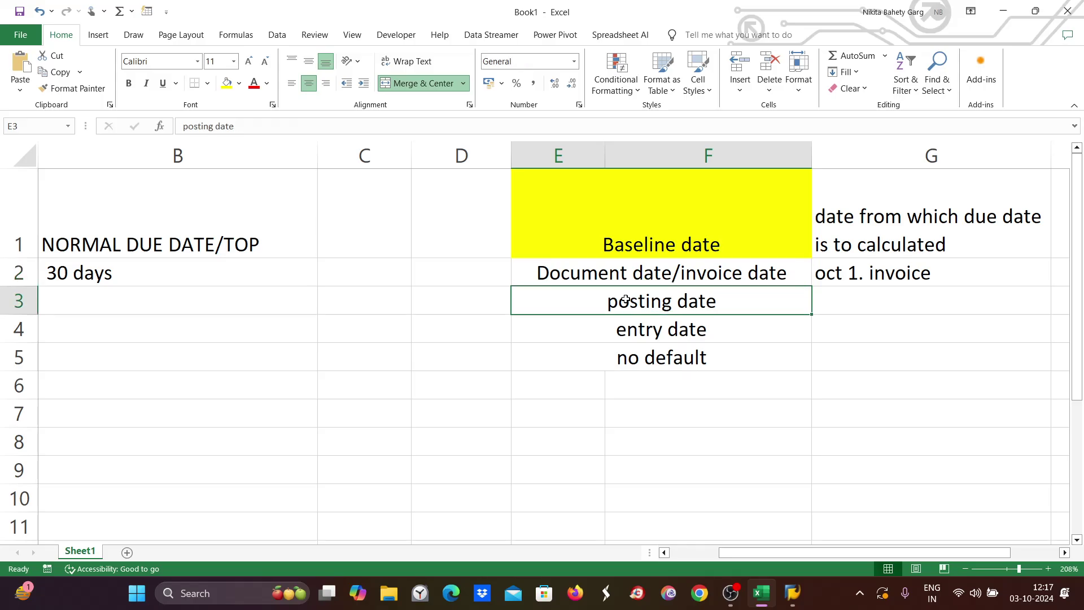
pyautogui.doubleClick(840, 311)
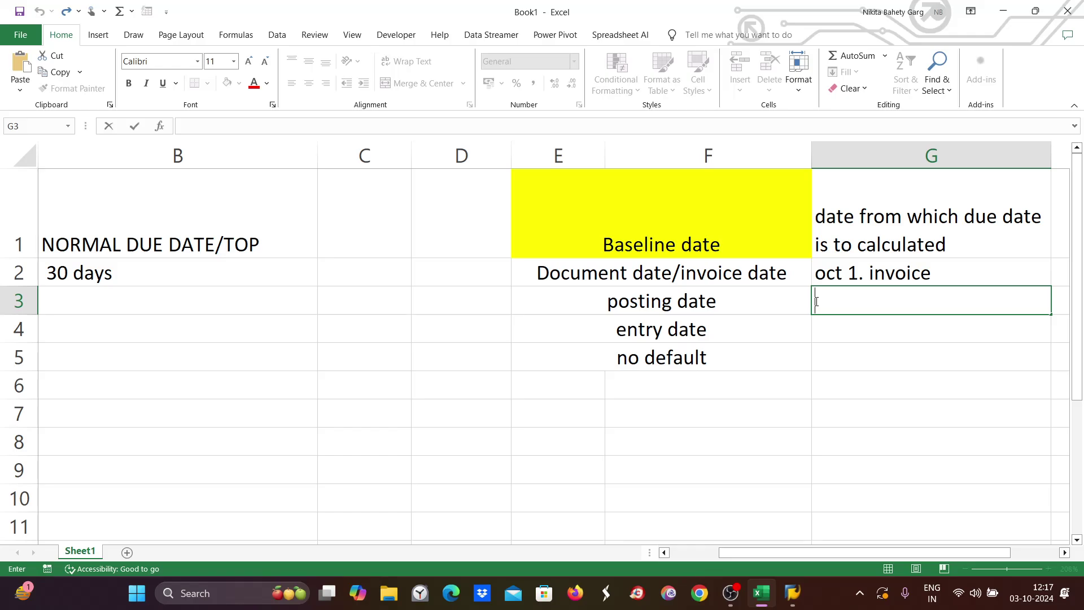
pyautogui.write('financial t')
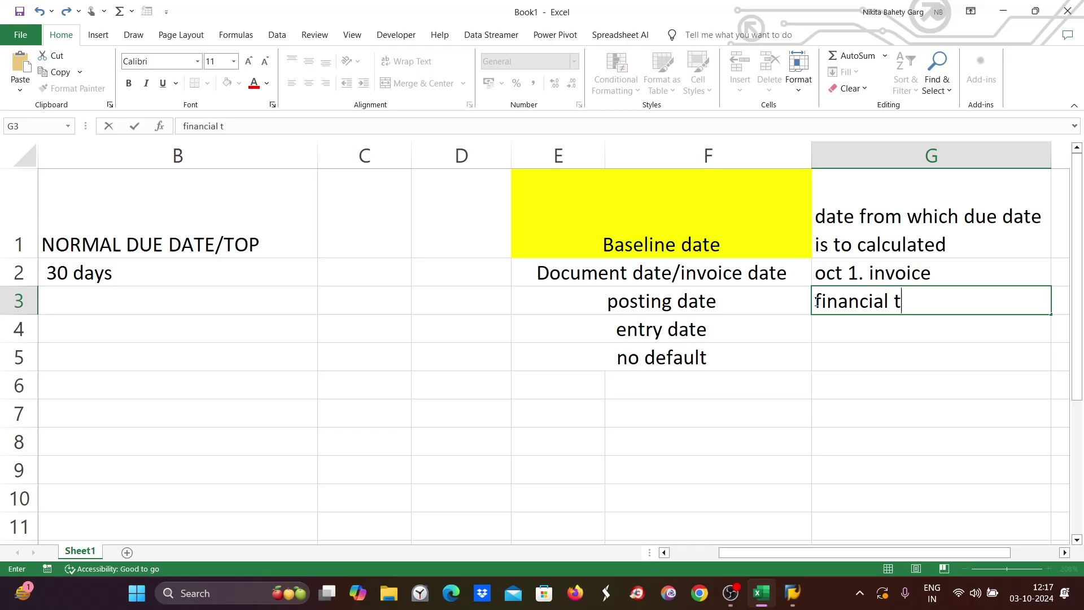
pyautogui.press('BackSpace')
pyautogui.write('repos')
pyautogui.press('BackSpace')
pyautogui.write('rt/')
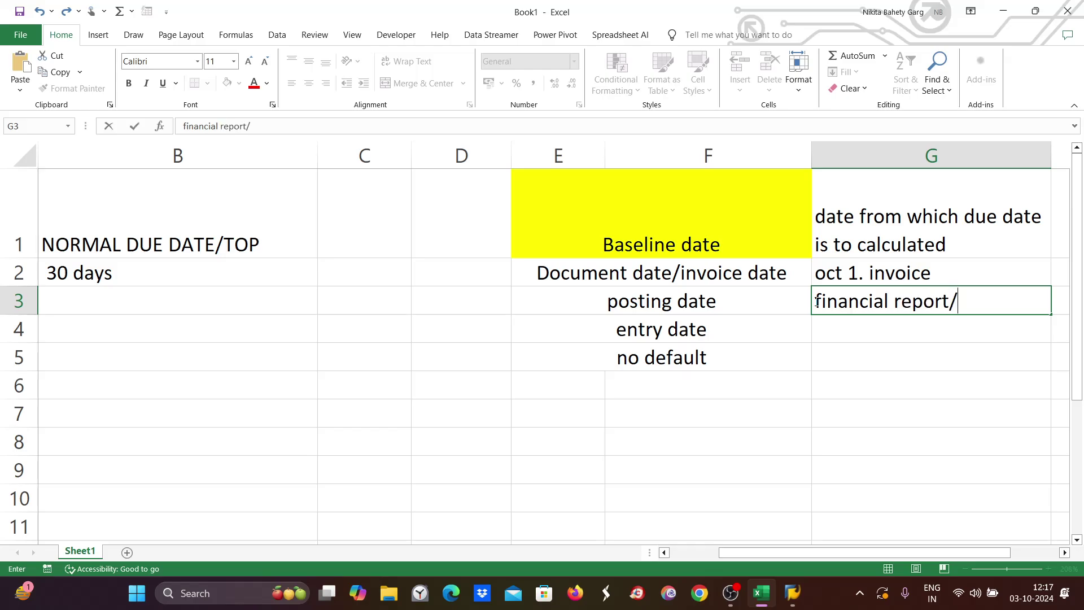
pyautogui.write('impac')
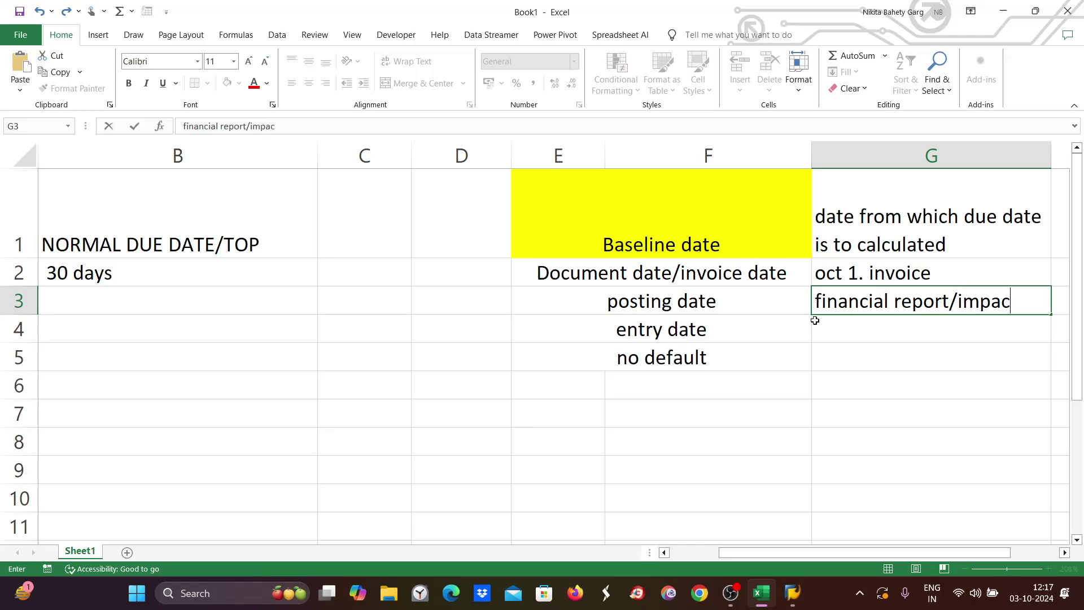
pyautogui.write('t the financ')
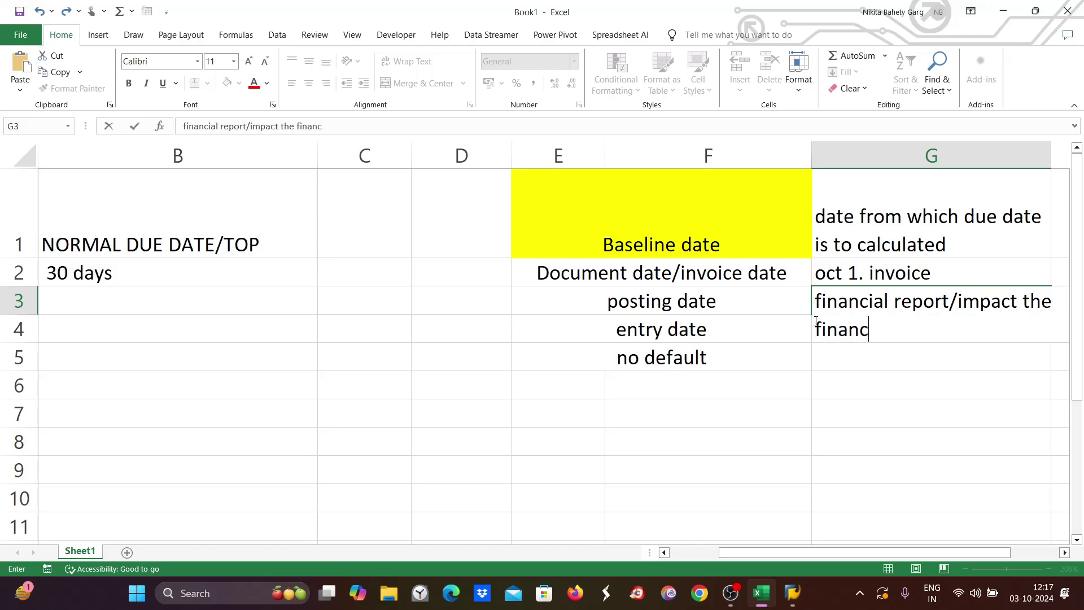
pyautogui.write('e/bs,p')
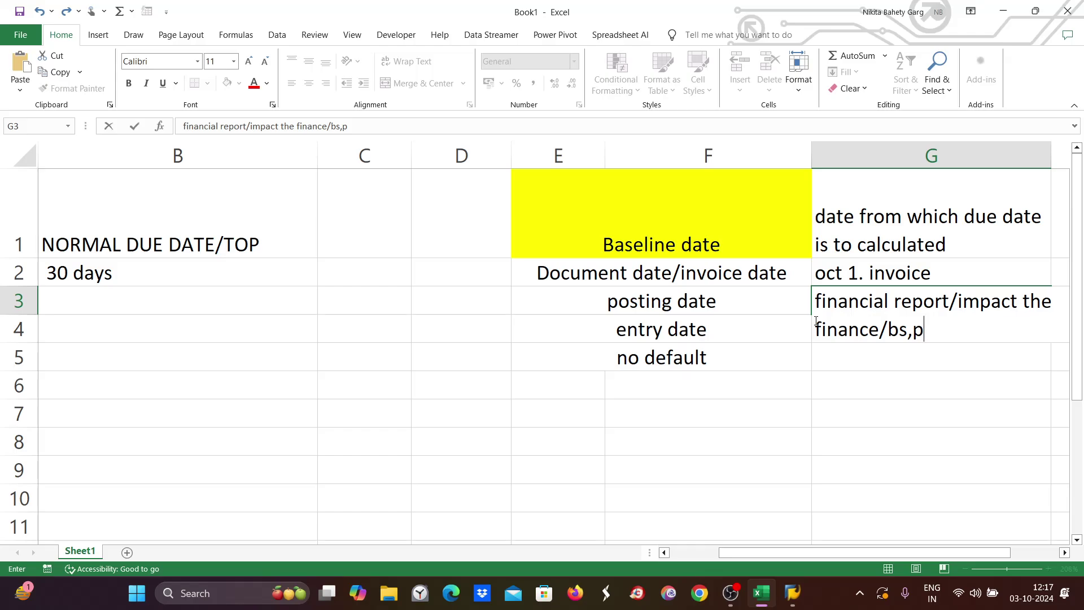
pyautogui.write('&l')
pyautogui.click(694, 381)
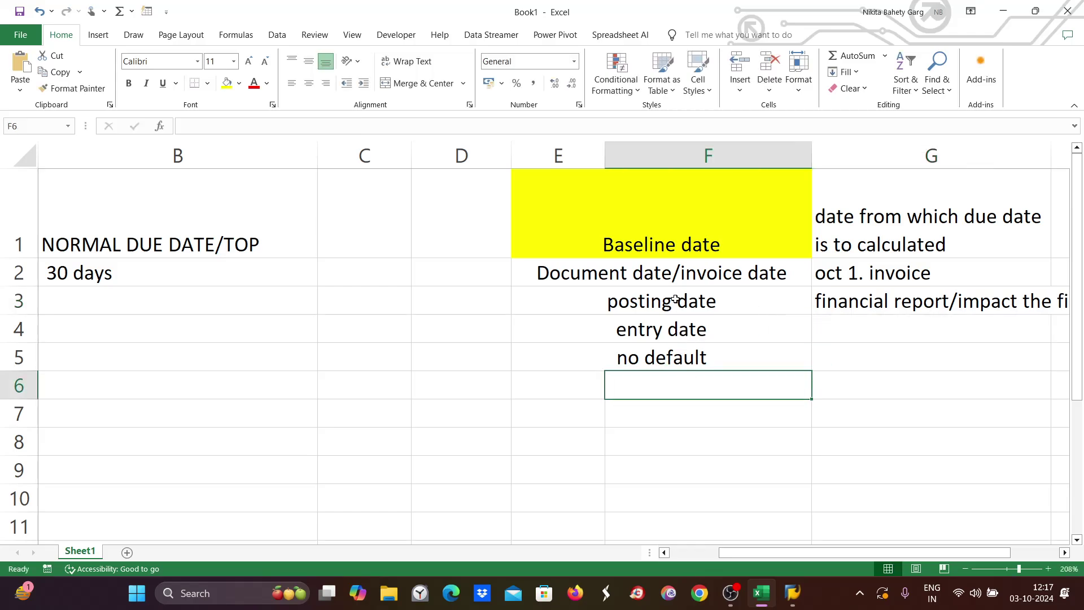
# Wrap the G3 note onto multiple lines, then return to the oct 1. invoice example.
pyautogui.click(894, 302)
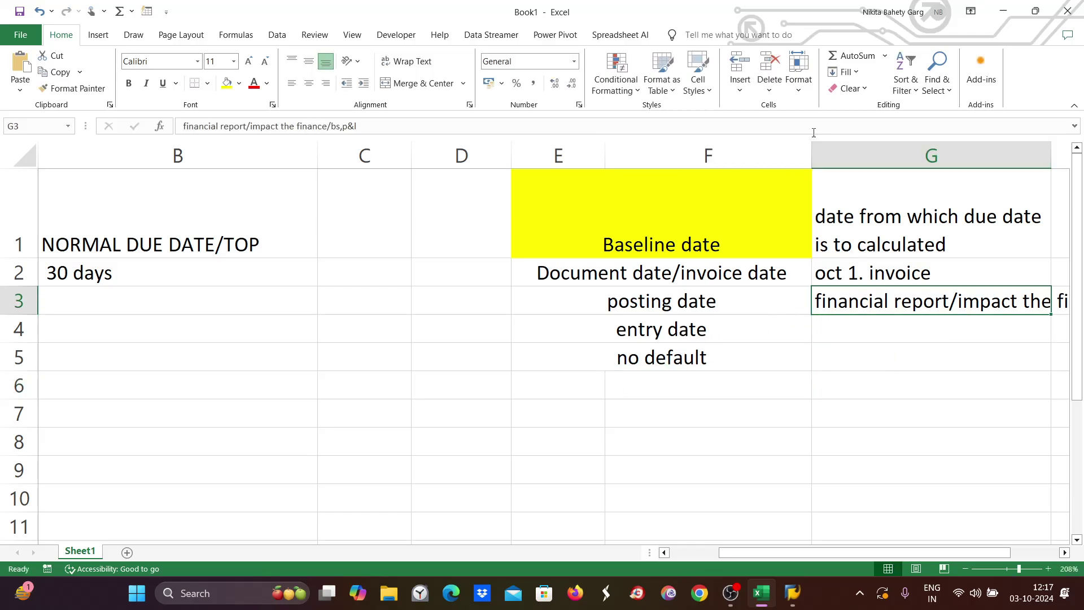
pyautogui.click(412, 63)
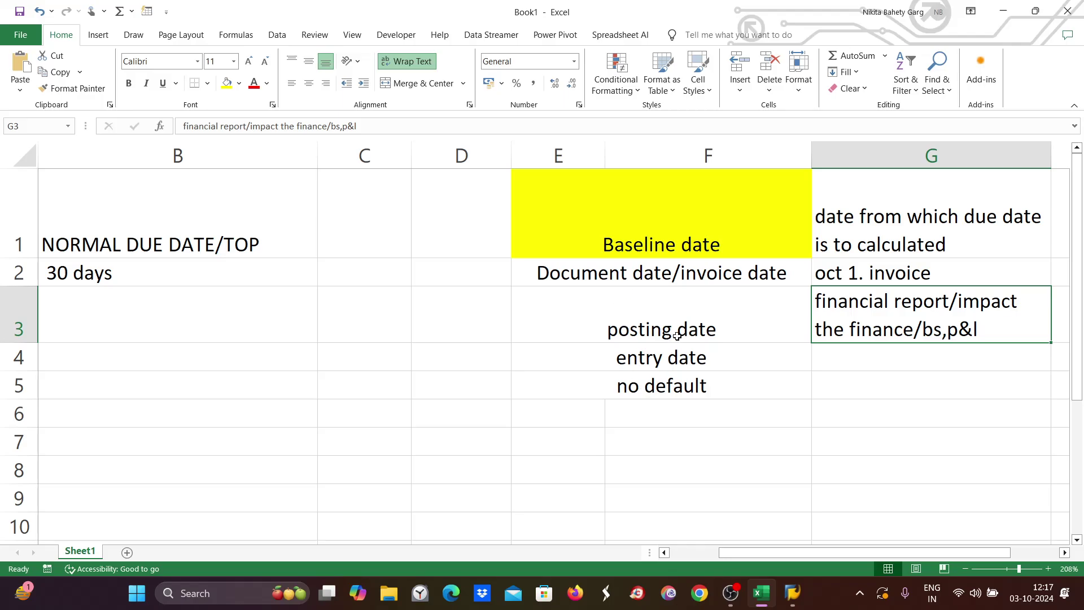
pyautogui.click(619, 271)
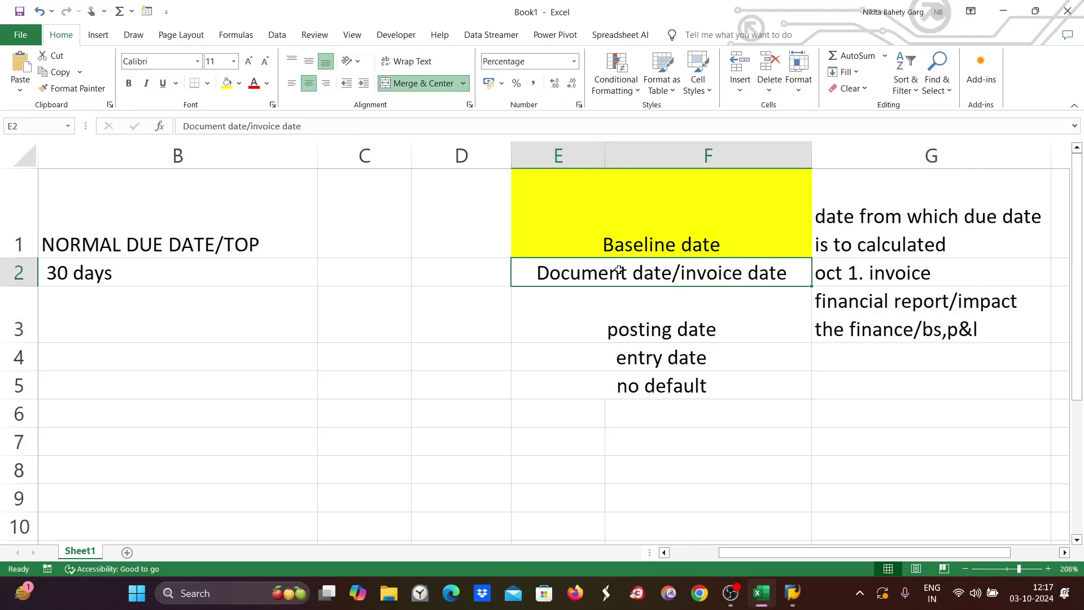
pyautogui.click(860, 274)
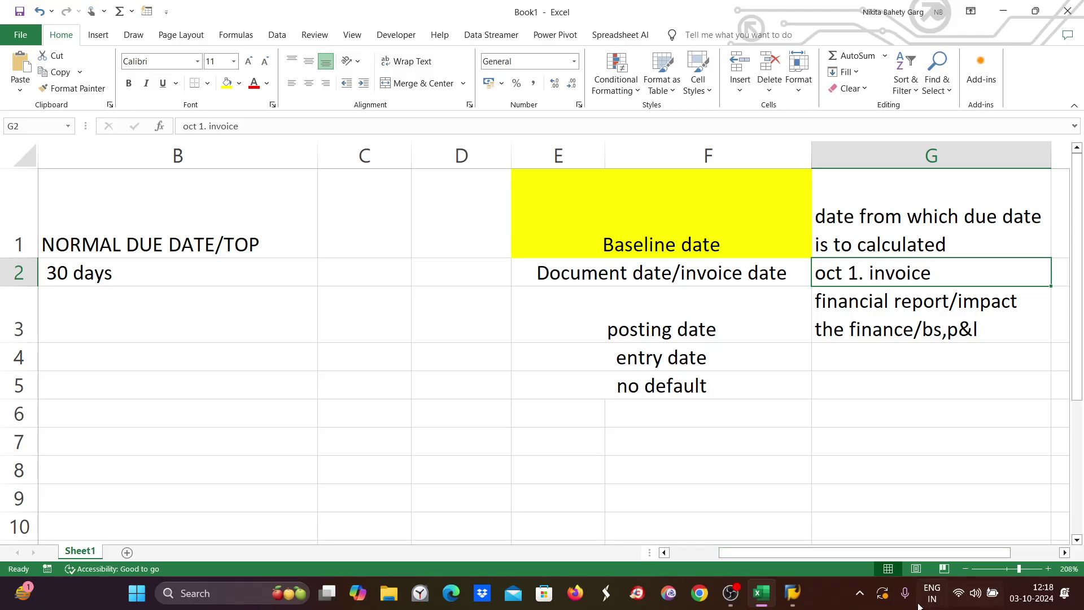
# Back in SAP, open a new session and run transaction OB29.
pyautogui.click(793, 593)
pyautogui.click(930, 517)
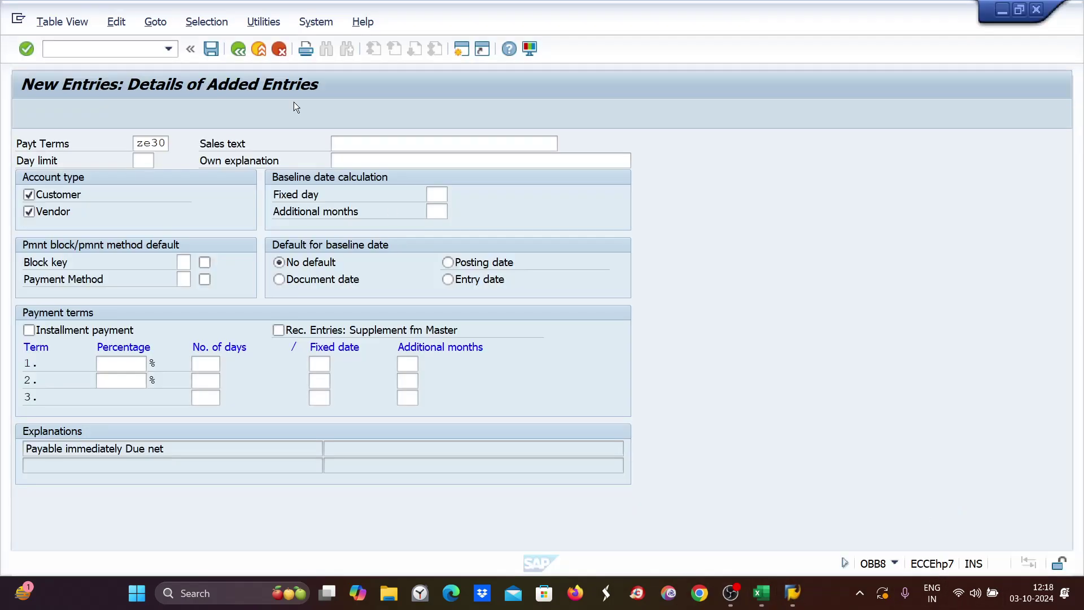
pyautogui.click(461, 49)
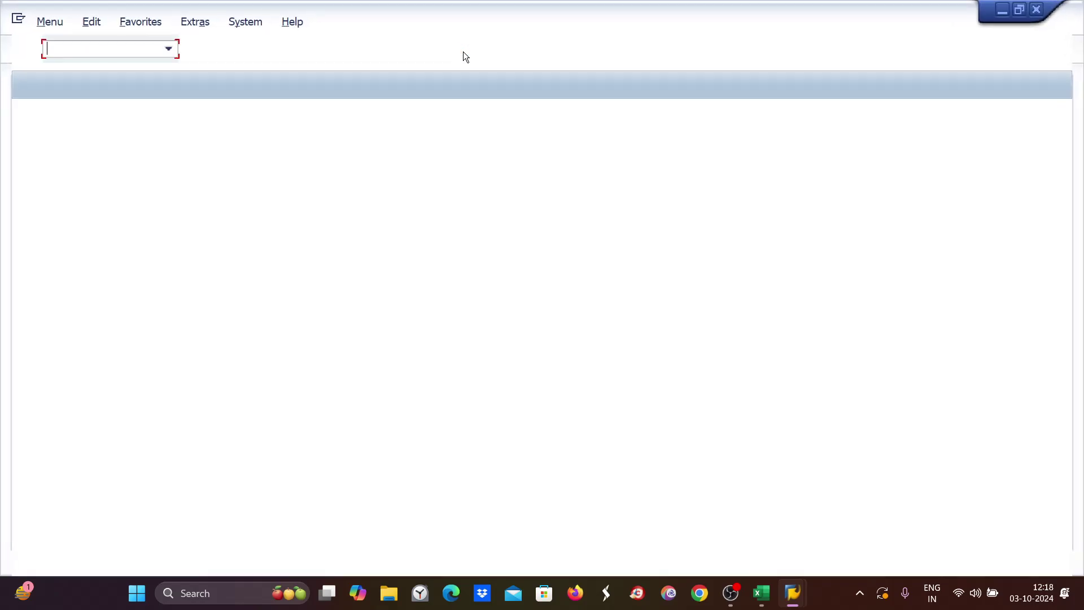
pyautogui.write('ob')
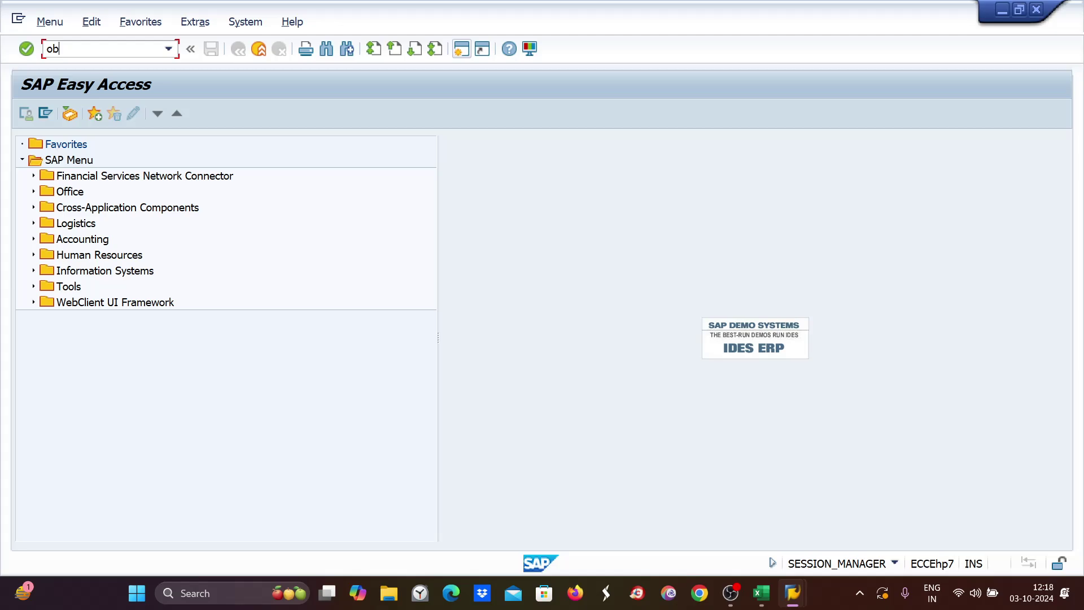
pyautogui.write('29')
pyautogui.press('Return')
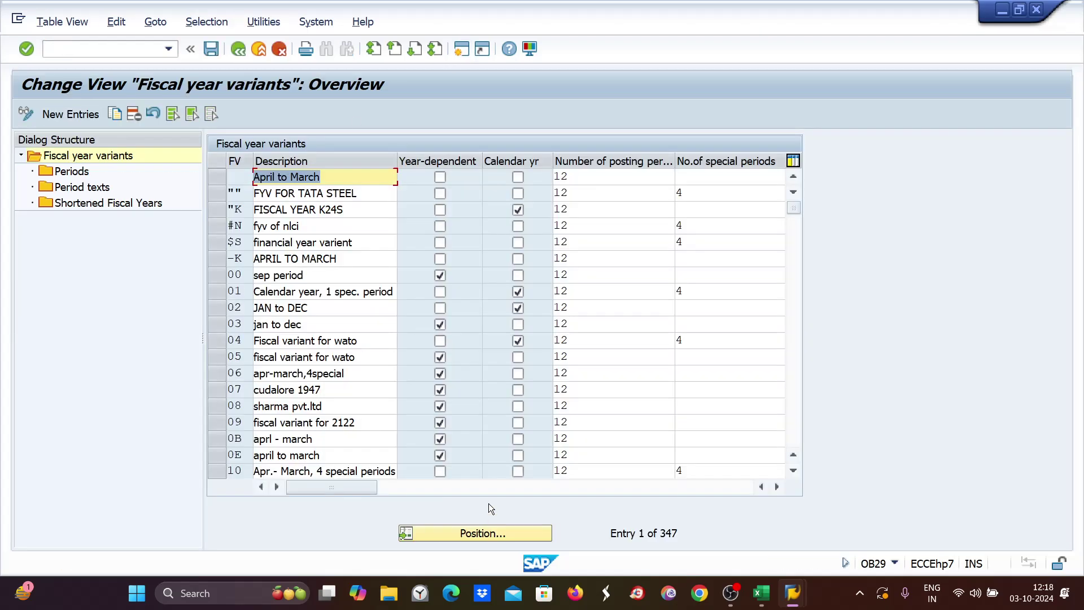
# Locate fiscal year variant ZE (april-march) and show its periods, where month 10 is period 7.
pyautogui.click(472, 535)
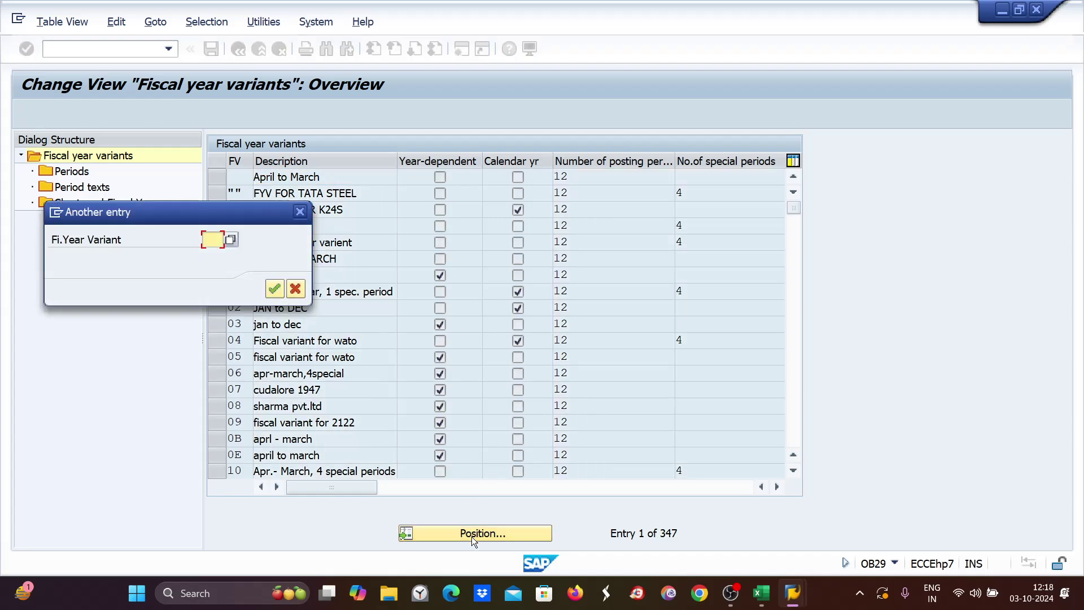
pyautogui.write('v3')
pyautogui.press('Return')
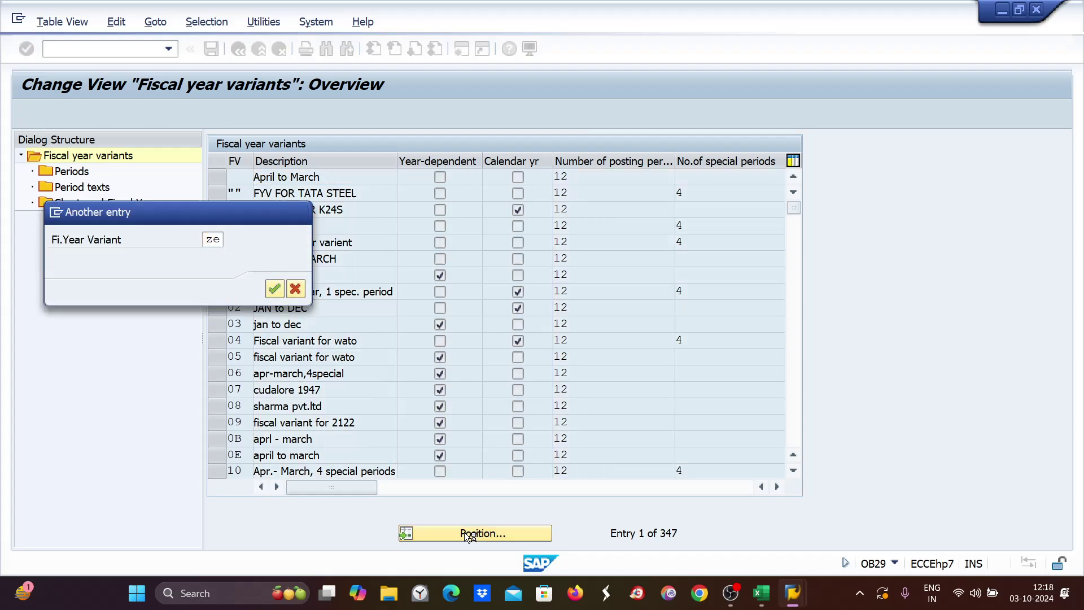
pyautogui.click(222, 175)
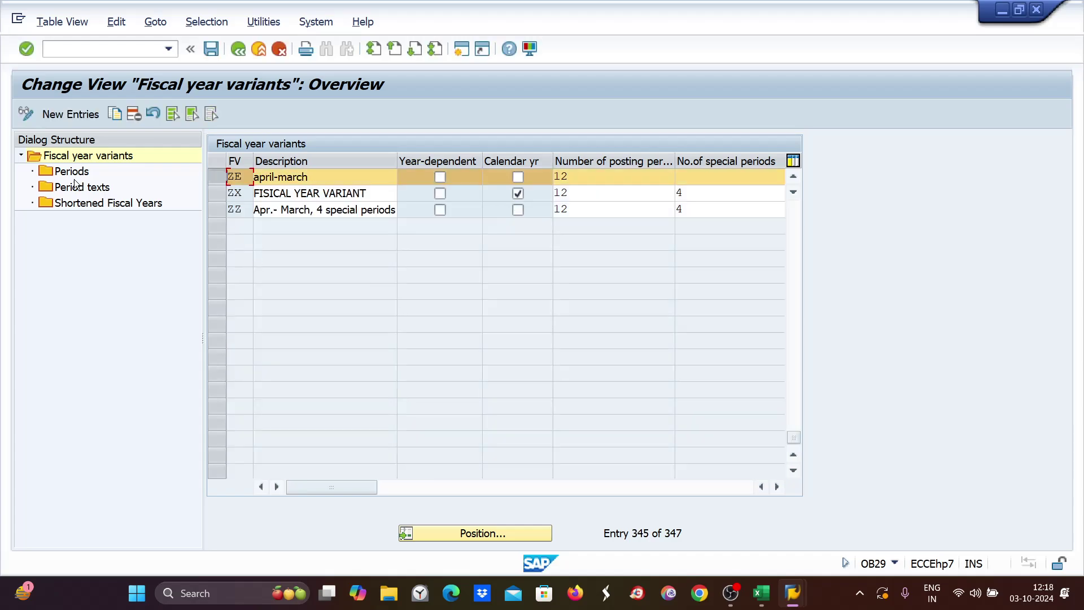
pyautogui.doubleClick(67, 171)
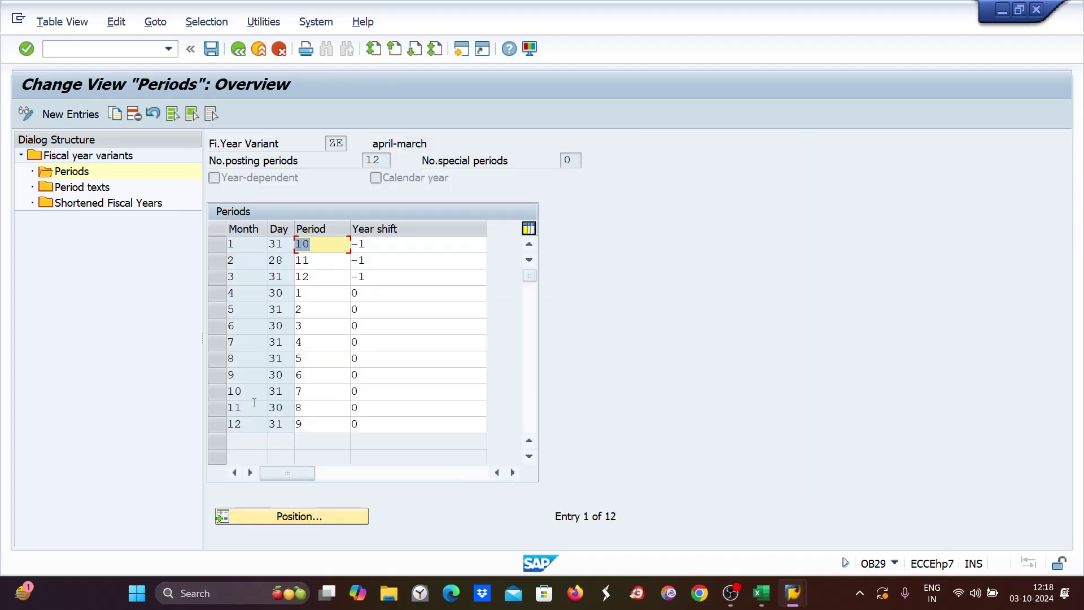
pyautogui.moveTo(244, 392); pyautogui.dragTo(229, 391)
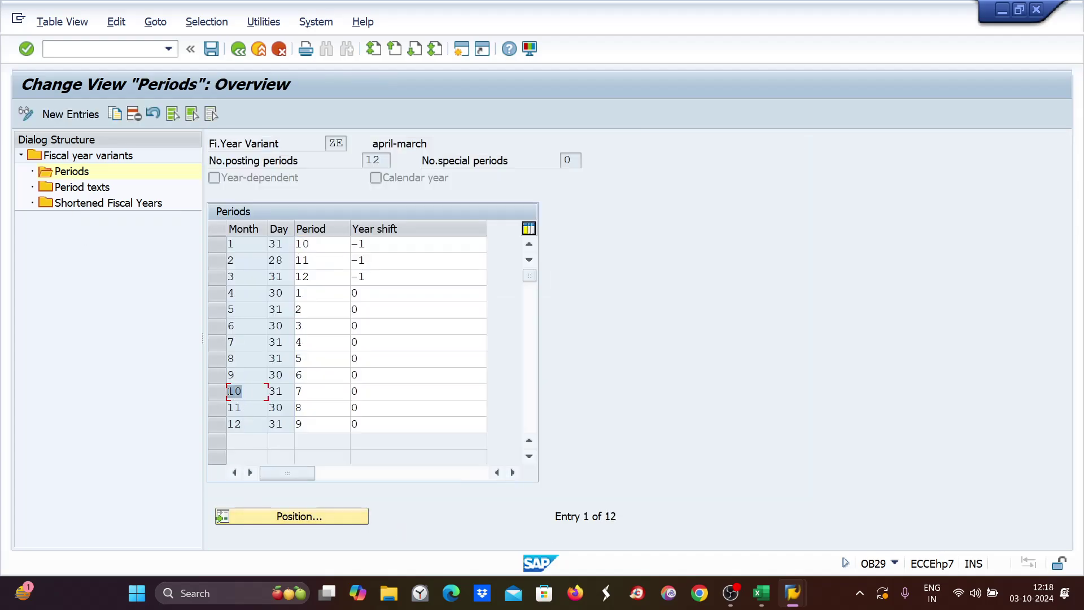
pyautogui.moveTo(319, 396); pyautogui.dragTo(299, 393)
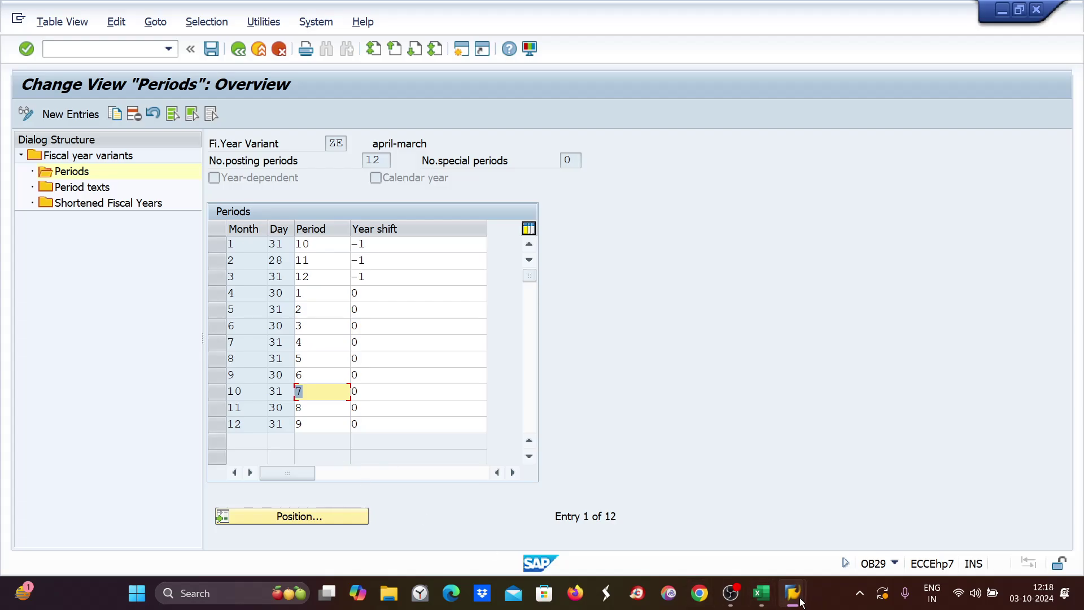
pyautogui.moveTo(802, 602)
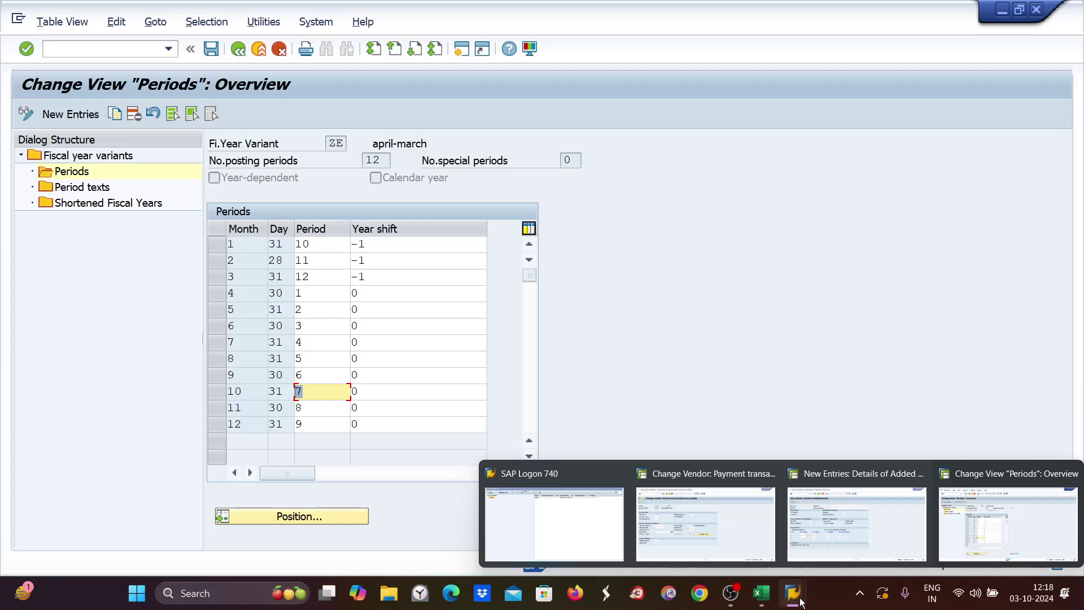
# In Excel, replace 'oct 1' in the G2 example with '25 sept'.
pyautogui.moveTo(760, 600)
pyautogui.click(776, 528)
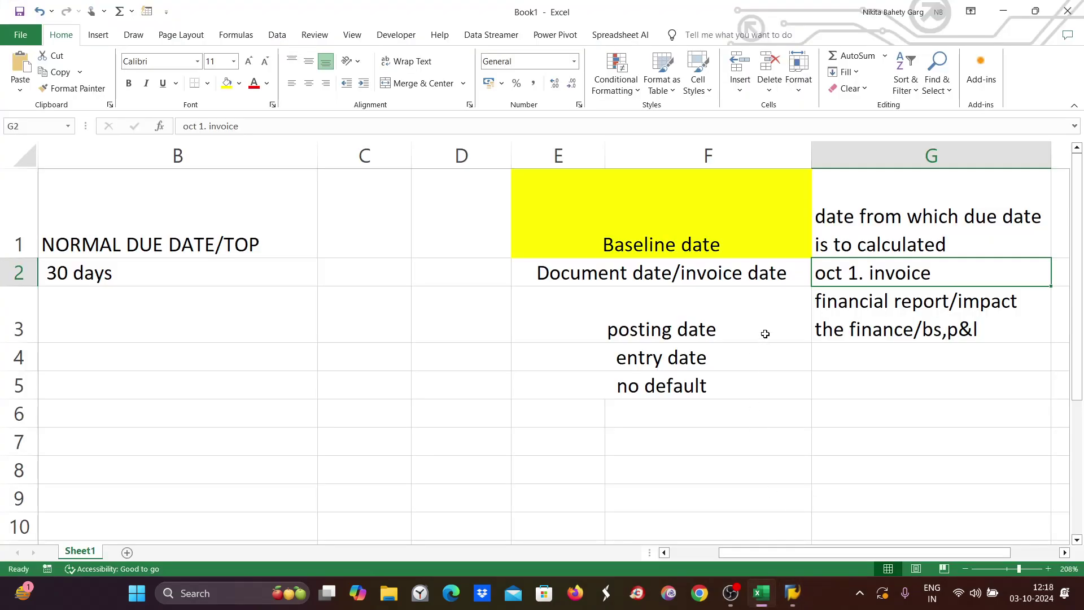
pyautogui.click(709, 329)
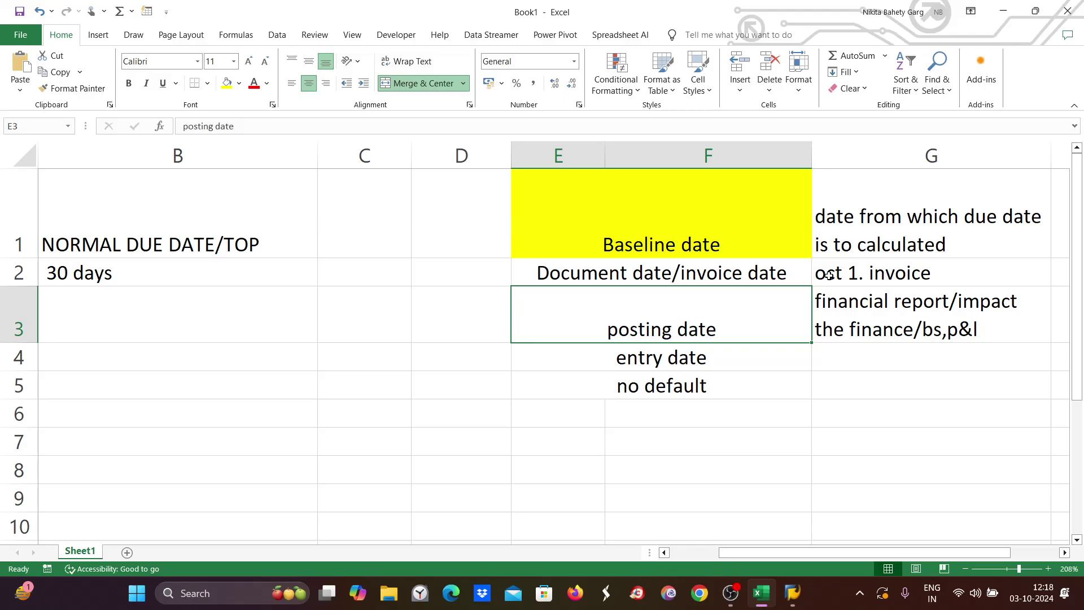
pyautogui.doubleClick(818, 276)
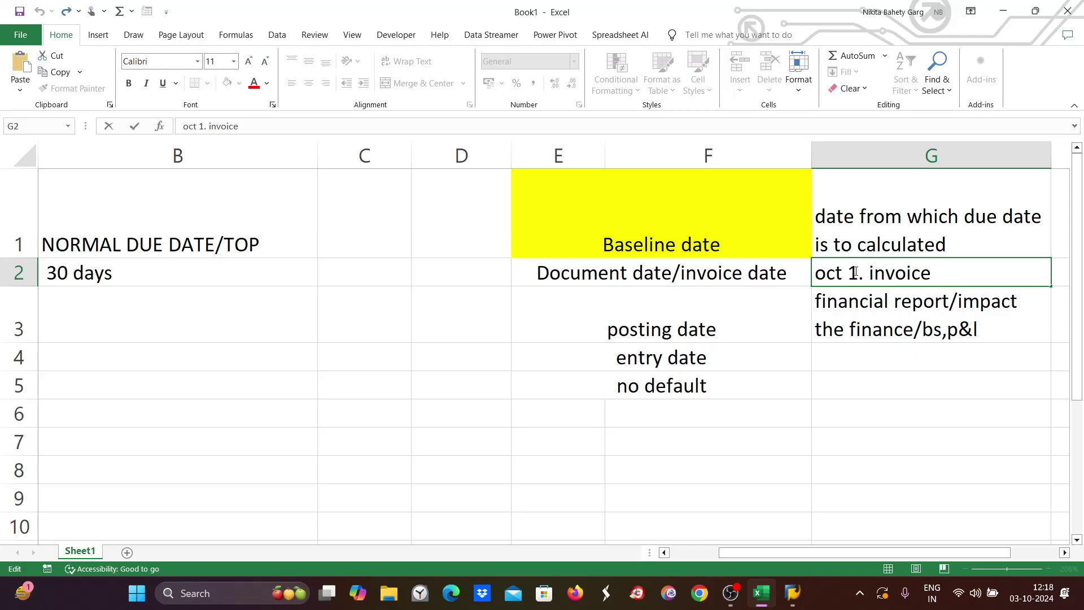
pyautogui.moveTo(858, 274); pyautogui.dragTo(815, 273)
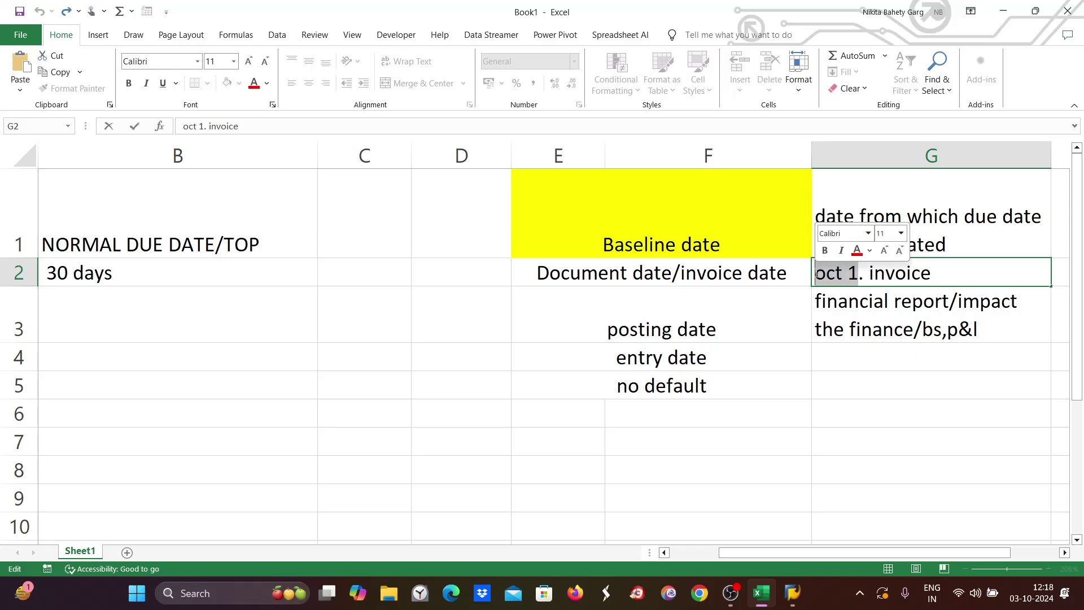
pyautogui.write('30')
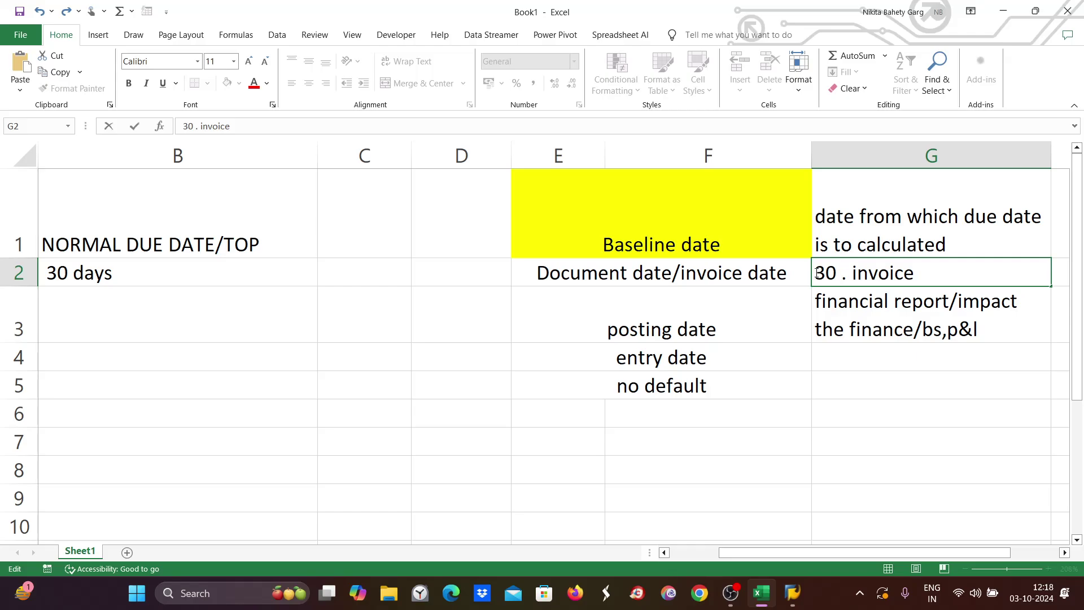
pyautogui.press('BackSpace')
pyautogui.press('BackSpace')
pyautogui.write('25 s')
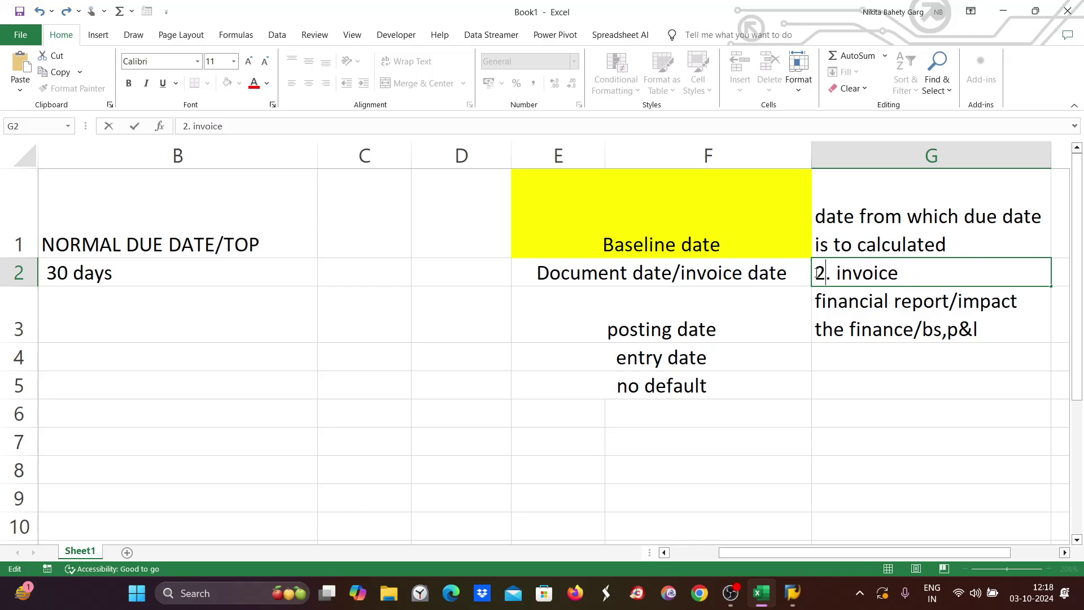
pyautogui.write('ept')
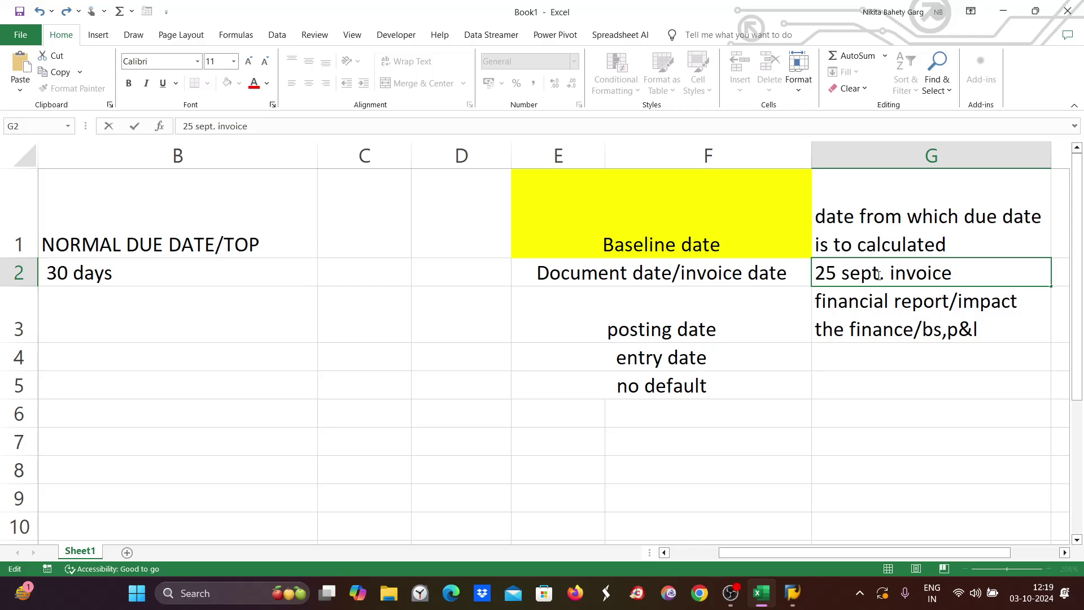
# Review the 25 sept. invoice note in G2, the G3 note and the merged posting date cell.
pyautogui.moveTo(879, 274); pyautogui.dragTo(815, 274)
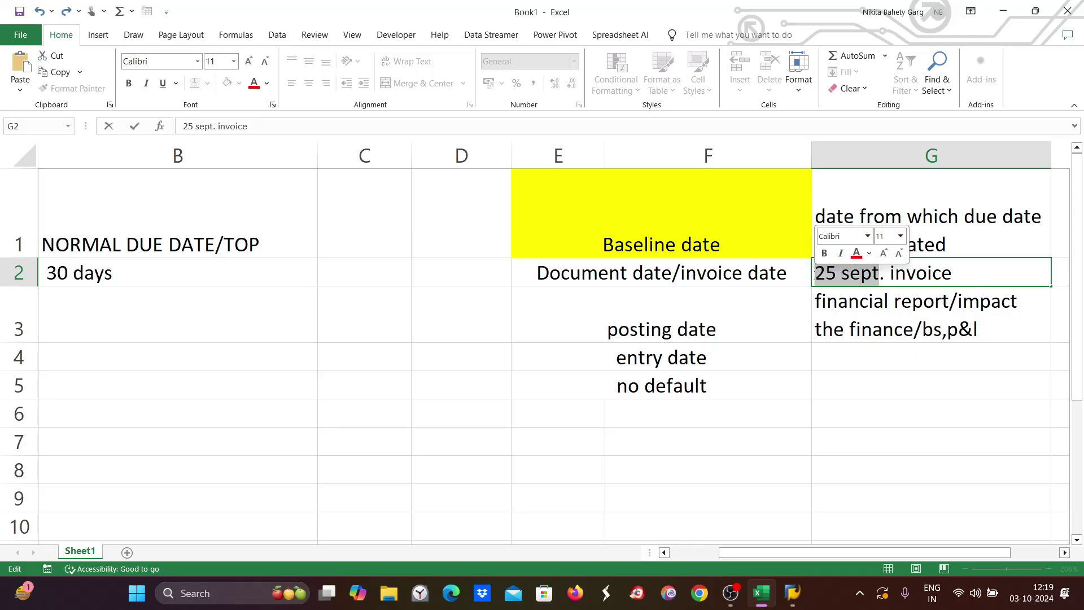
pyautogui.click(850, 316)
pyautogui.click(845, 276)
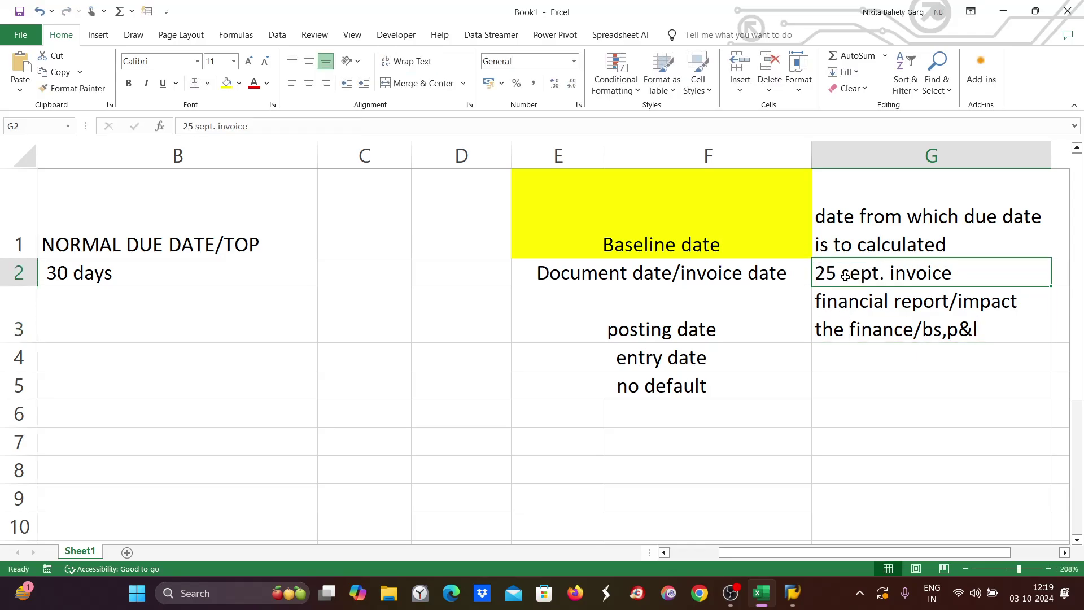
pyautogui.click(673, 314)
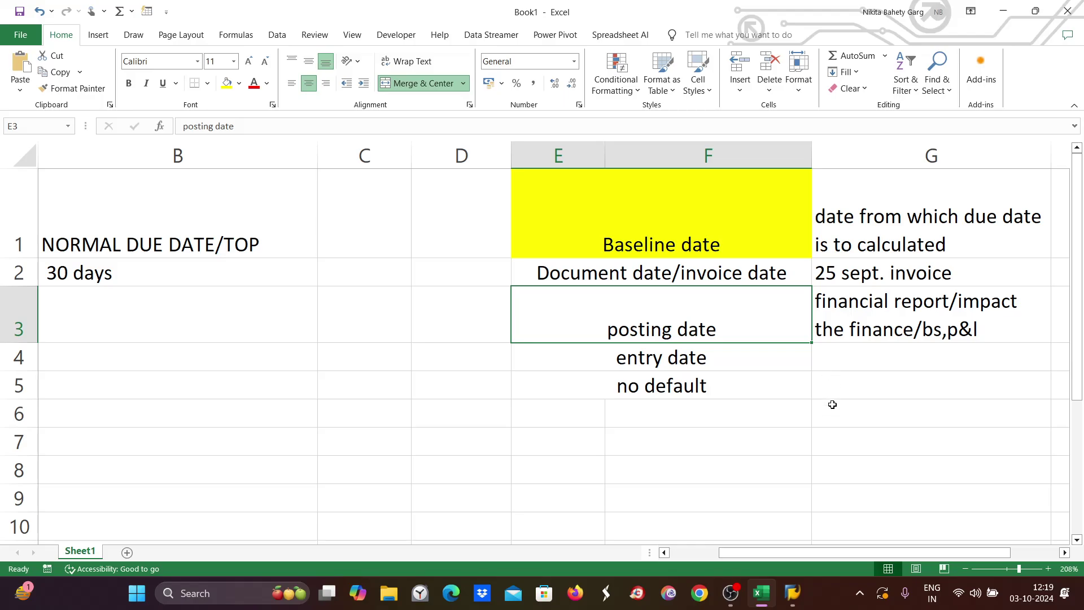
pyautogui.click(852, 309)
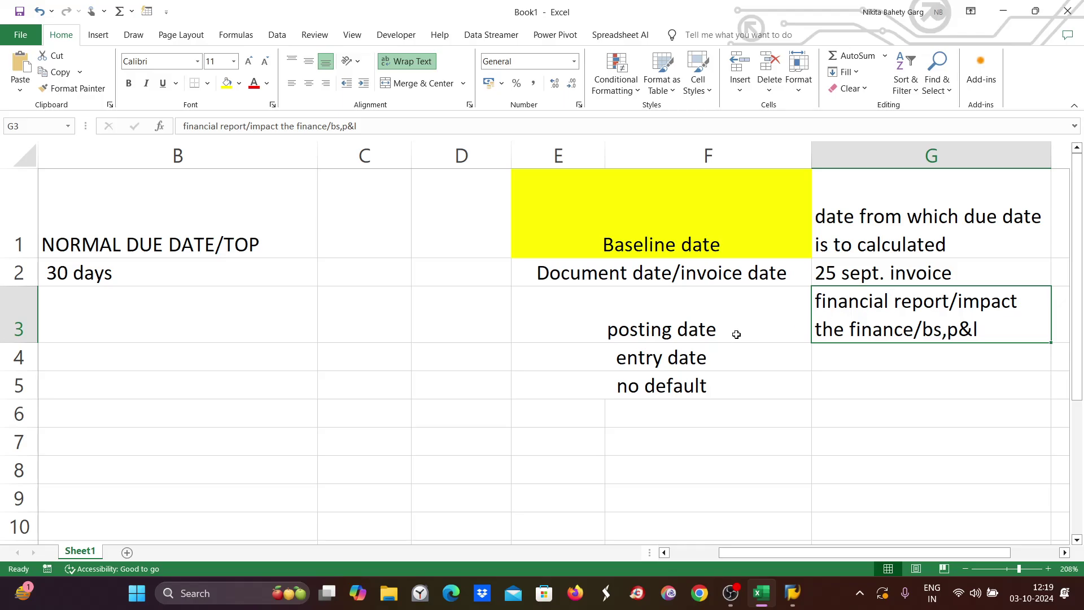
pyautogui.click(707, 315)
pyautogui.click(844, 270)
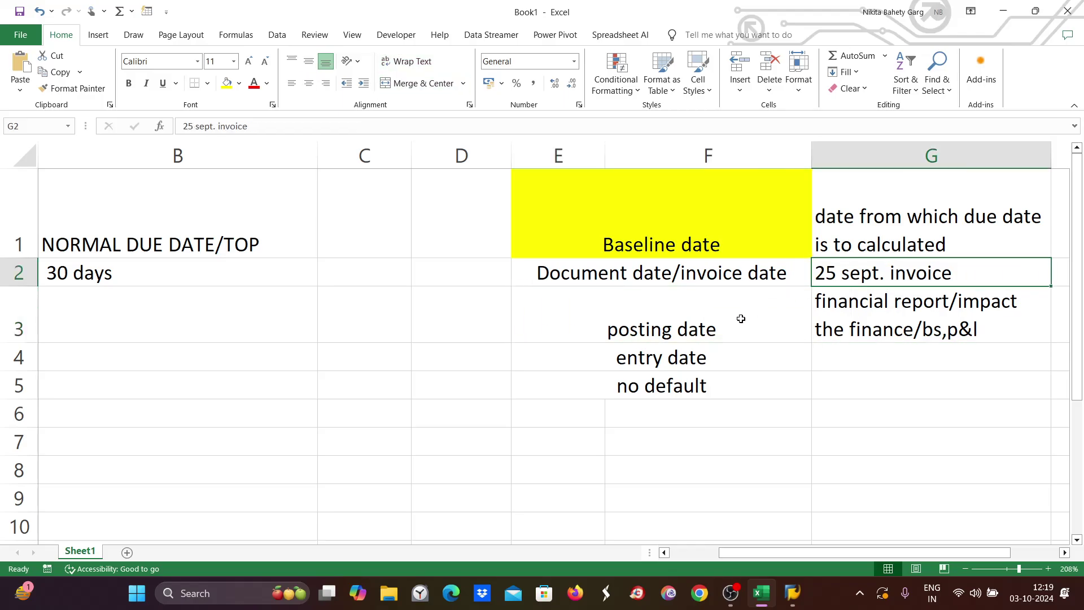
pyautogui.doubleClick(562, 327)
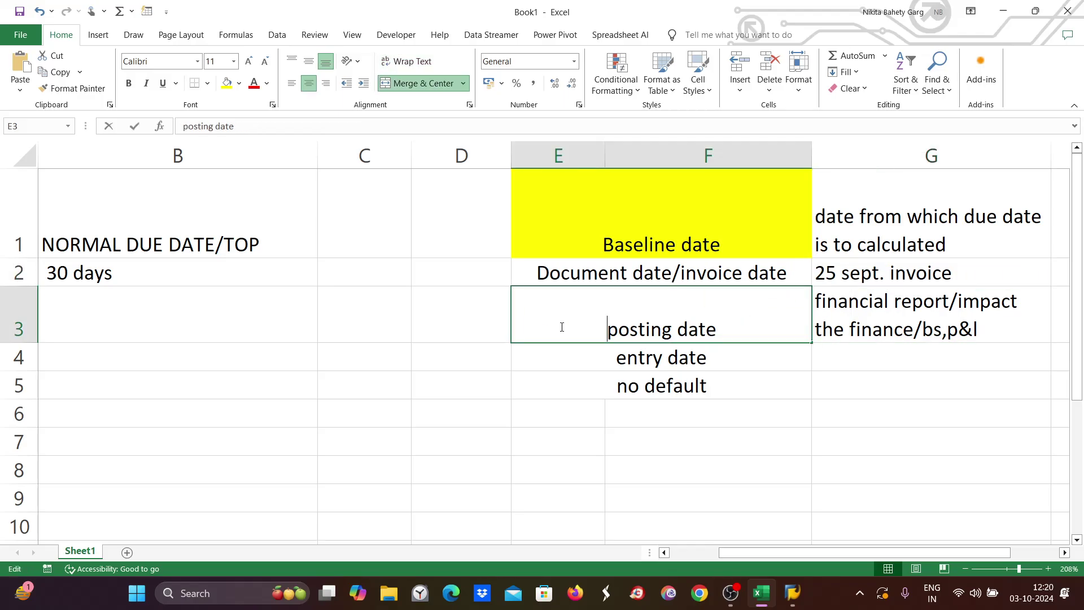
# Enter 'sept.' in cell D3 beside the posting date row.
pyautogui.click(448, 321)
pyautogui.write('sep')
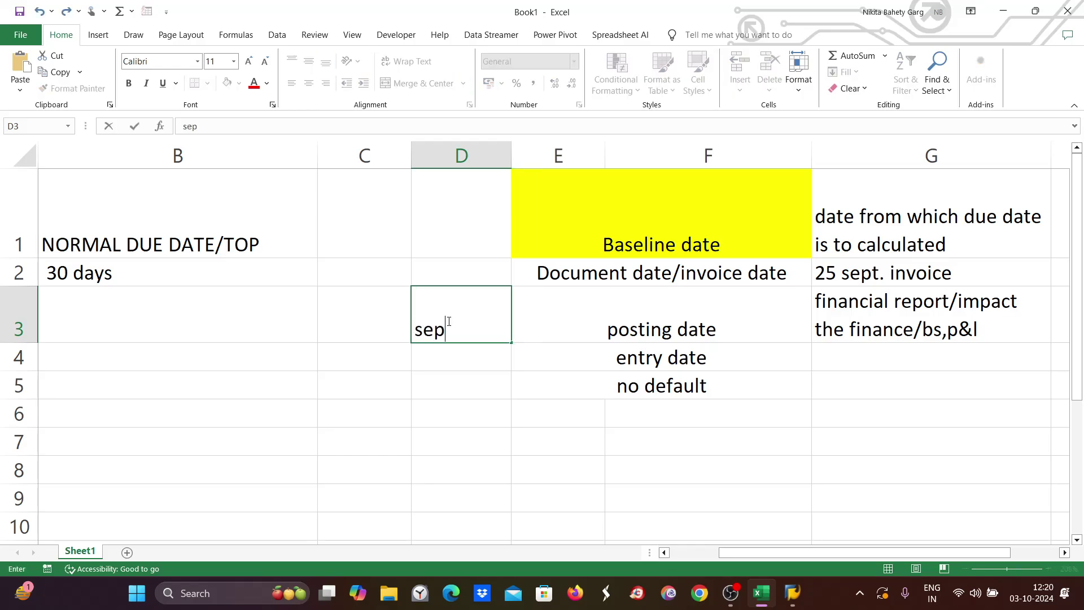
pyautogui.write('t.')
pyautogui.click(863, 279)
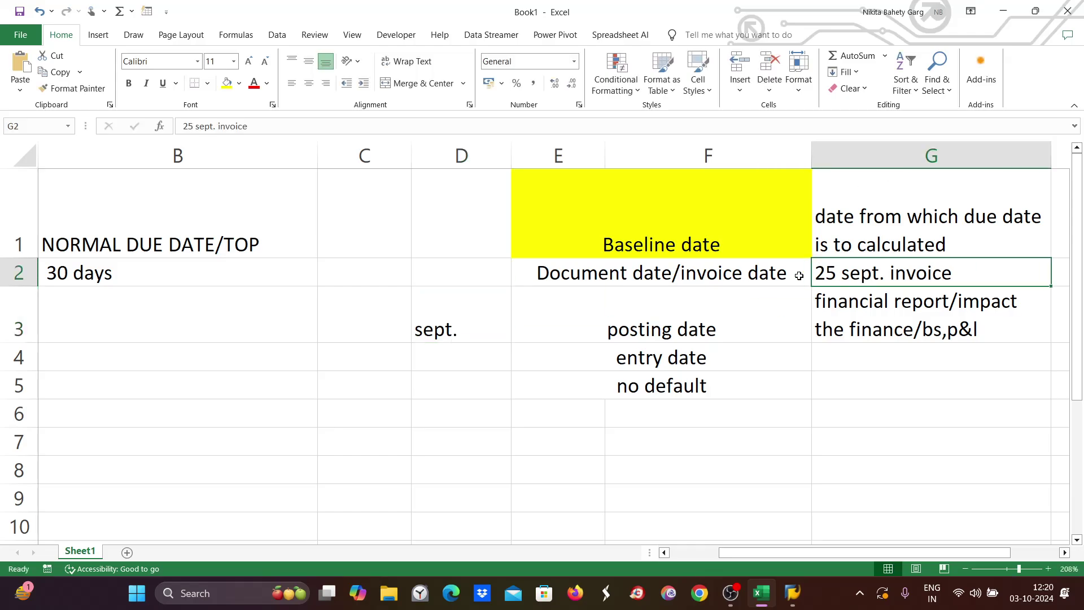
pyautogui.click(437, 318)
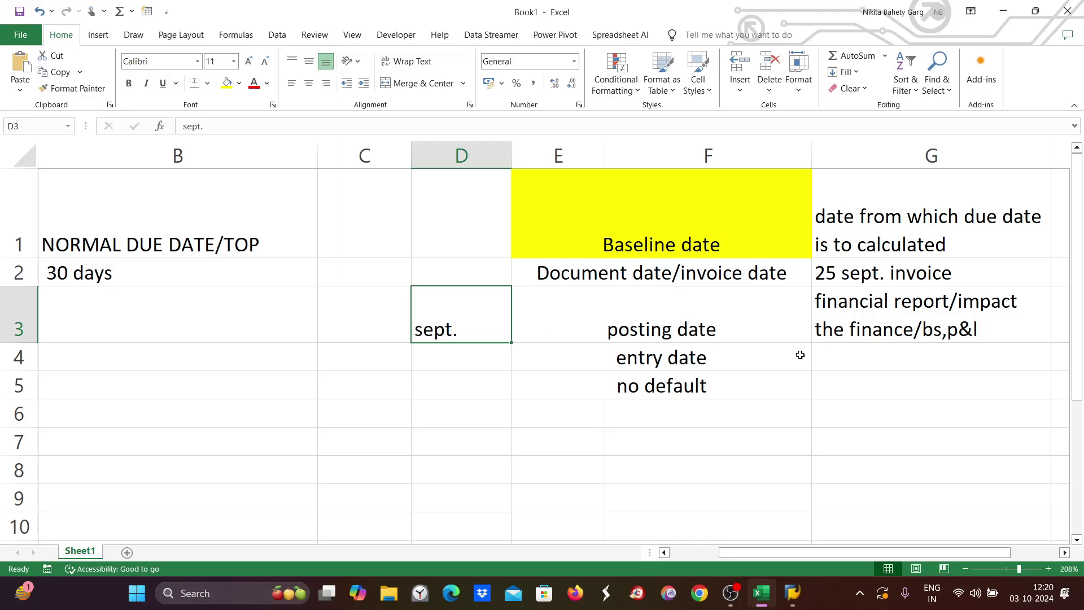
pyautogui.click(639, 319)
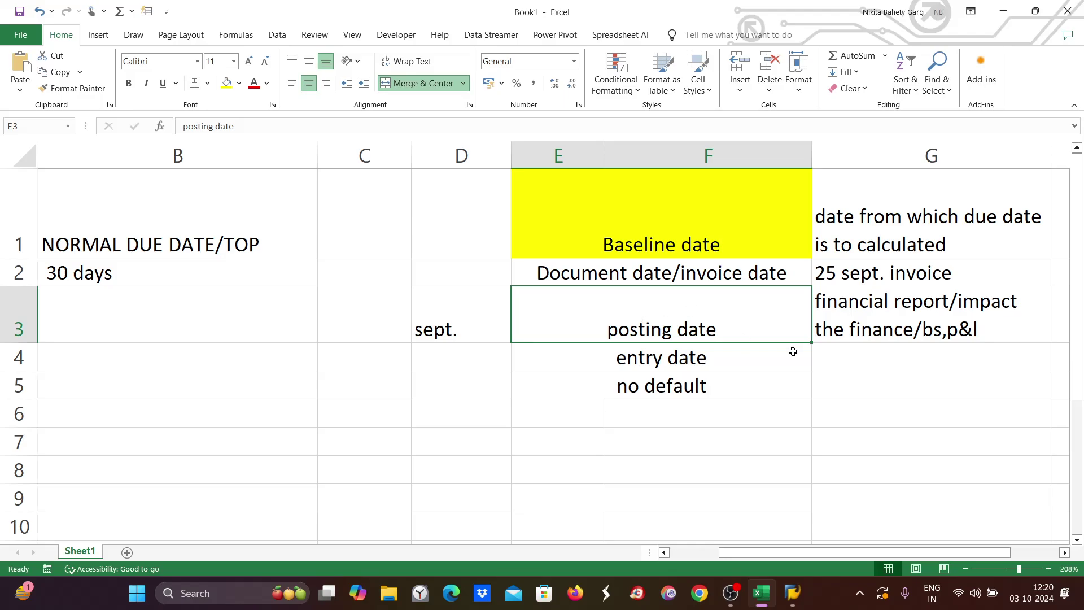
# Compare the G2 invoice note with the D3 entry, then open the G3 note for editing.
pyautogui.click(856, 265)
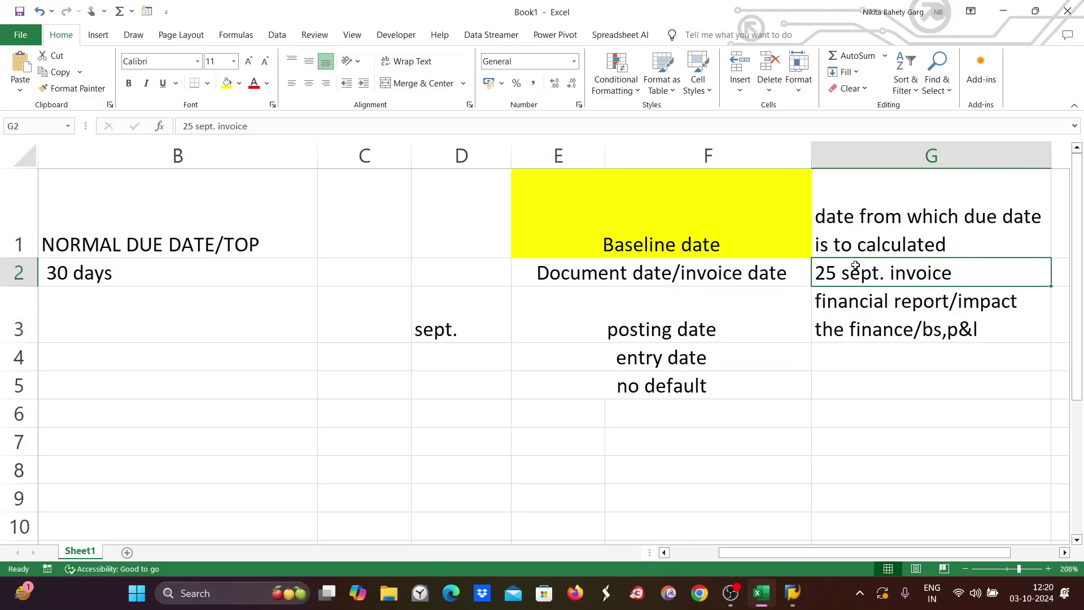
pyautogui.click(466, 312)
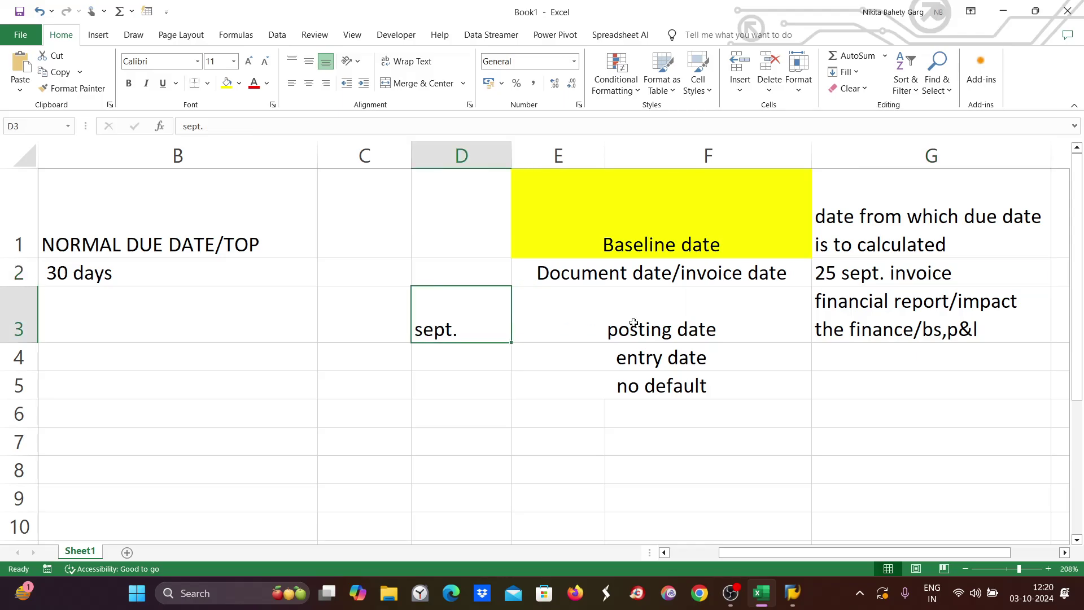
pyautogui.click(833, 311)
pyautogui.doubleClick(816, 302)
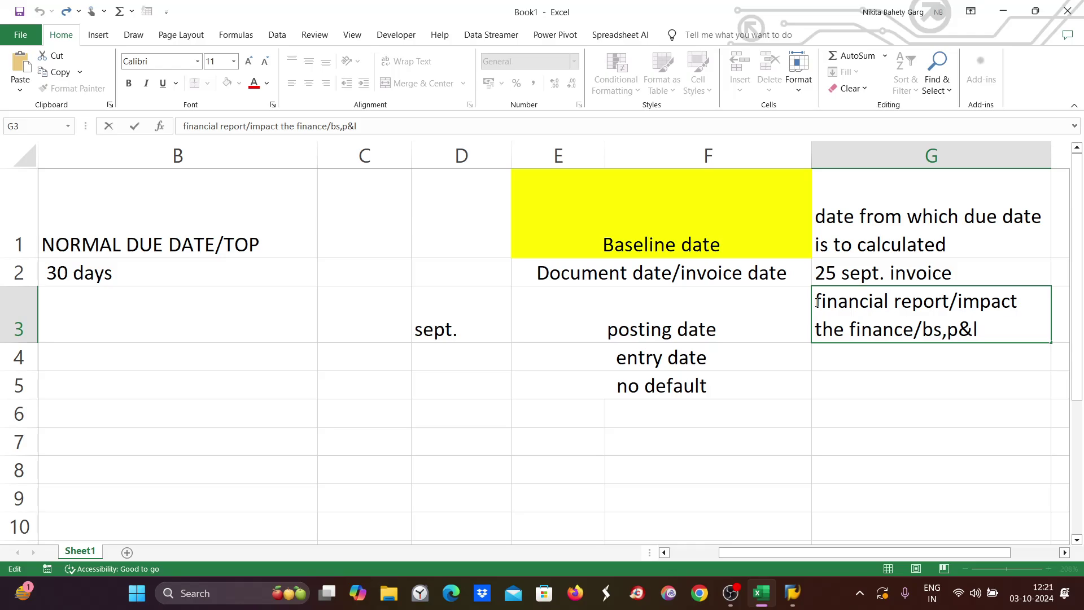
# Prefix the G3 financial report note with '26 sept. received'.
pyautogui.write('26 se')
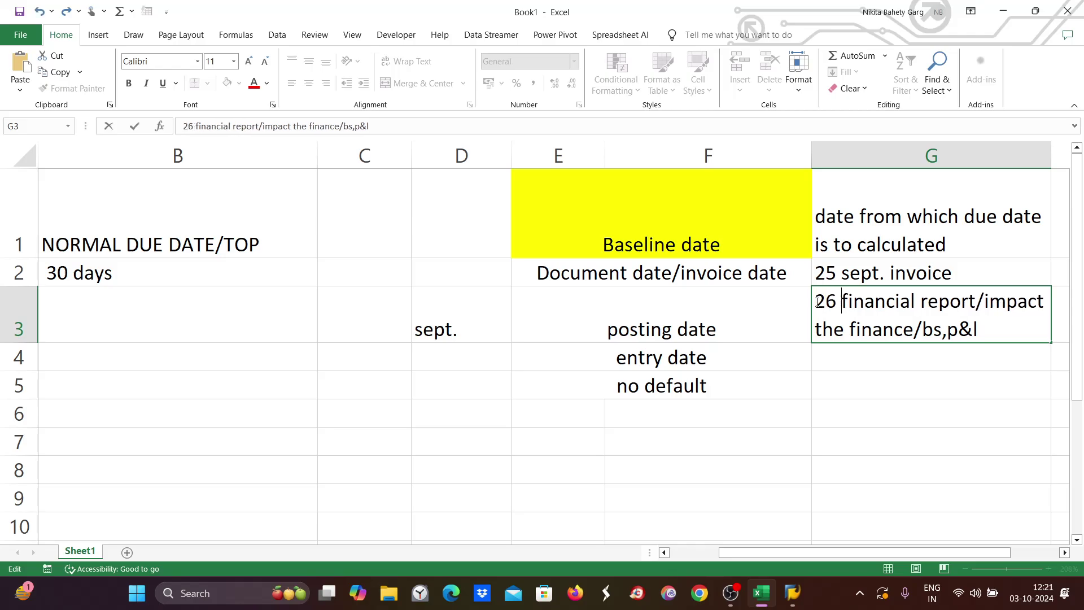
pyautogui.write('pt')
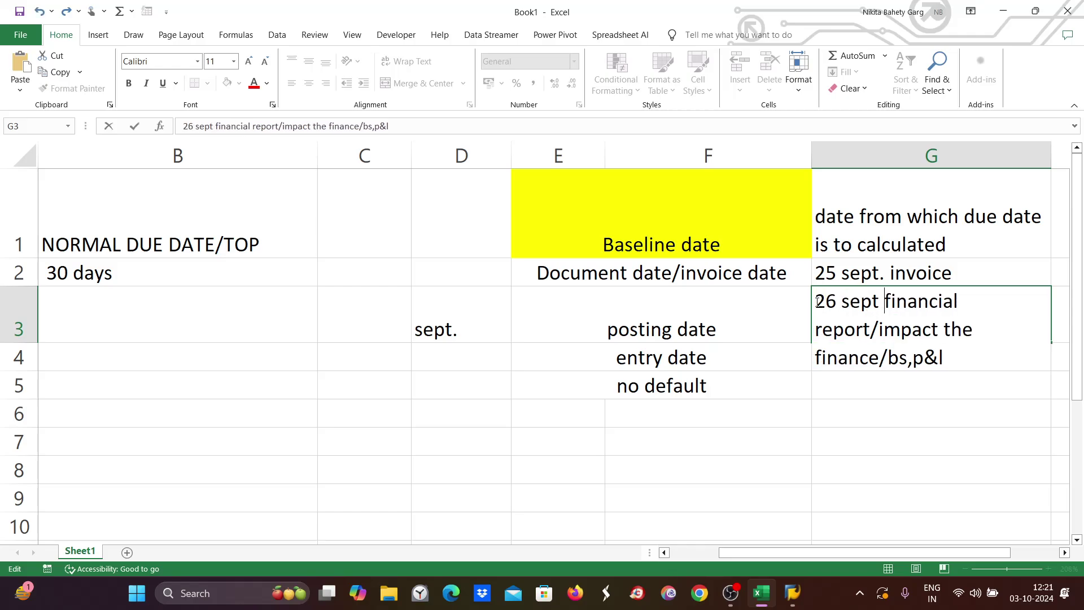
pyautogui.press('BackSpace')
pyautogui.write('. ')
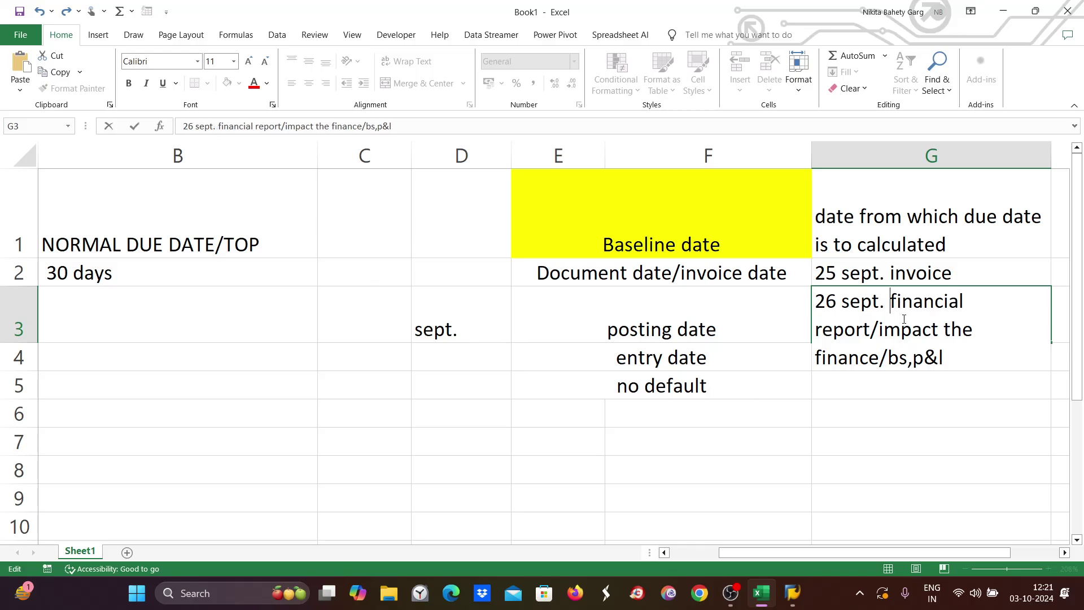
pyautogui.write('received')
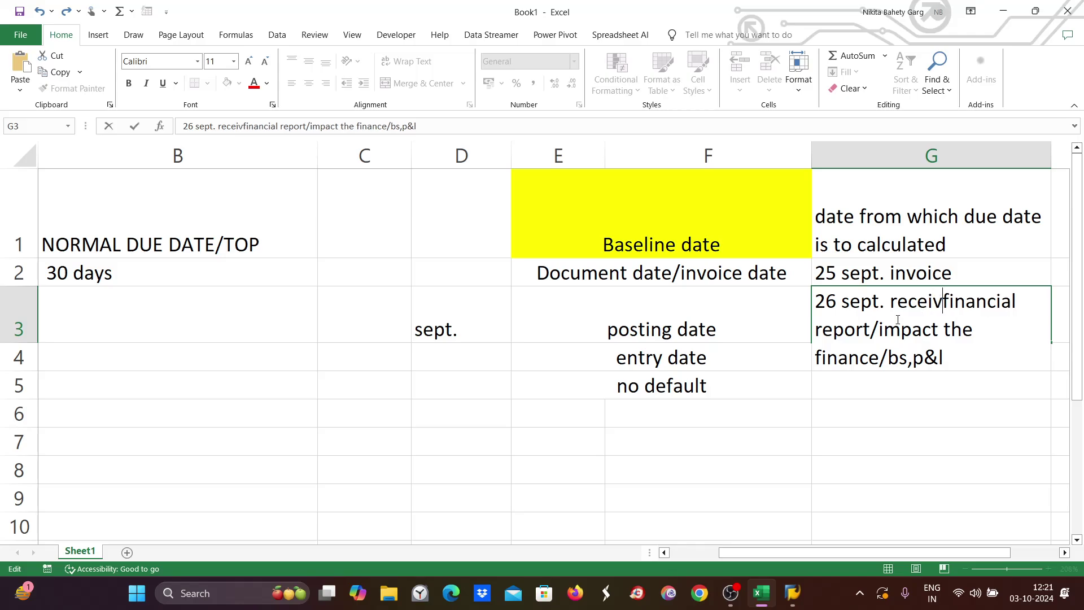
pyautogui.click(866, 269)
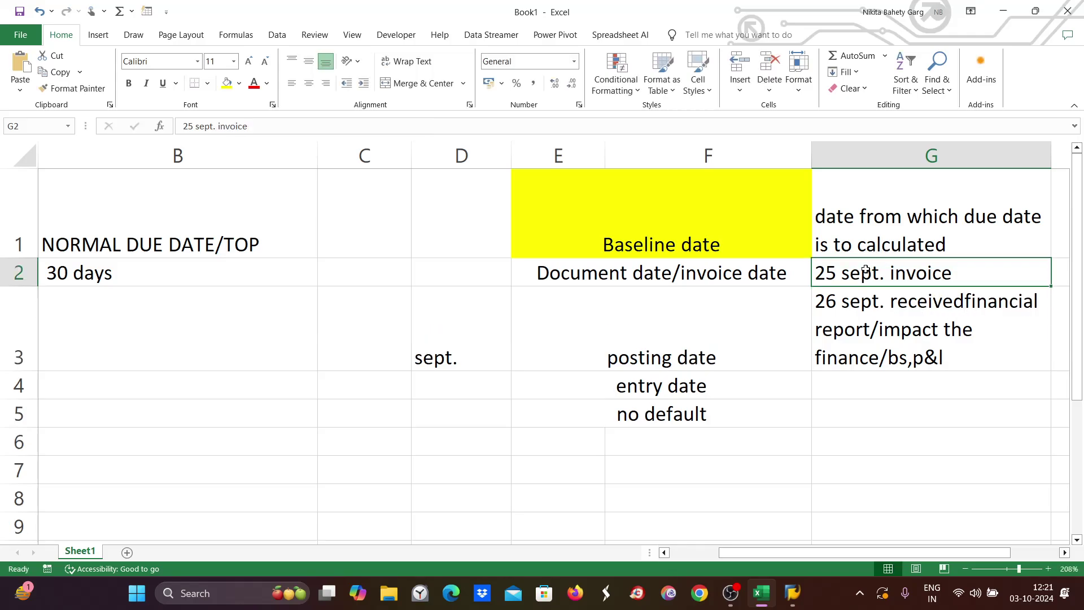
# Compare the 25 sept. date in G2 with D3, the posting date and the 26 sept. date in G3.
pyautogui.doubleClick(967, 273)
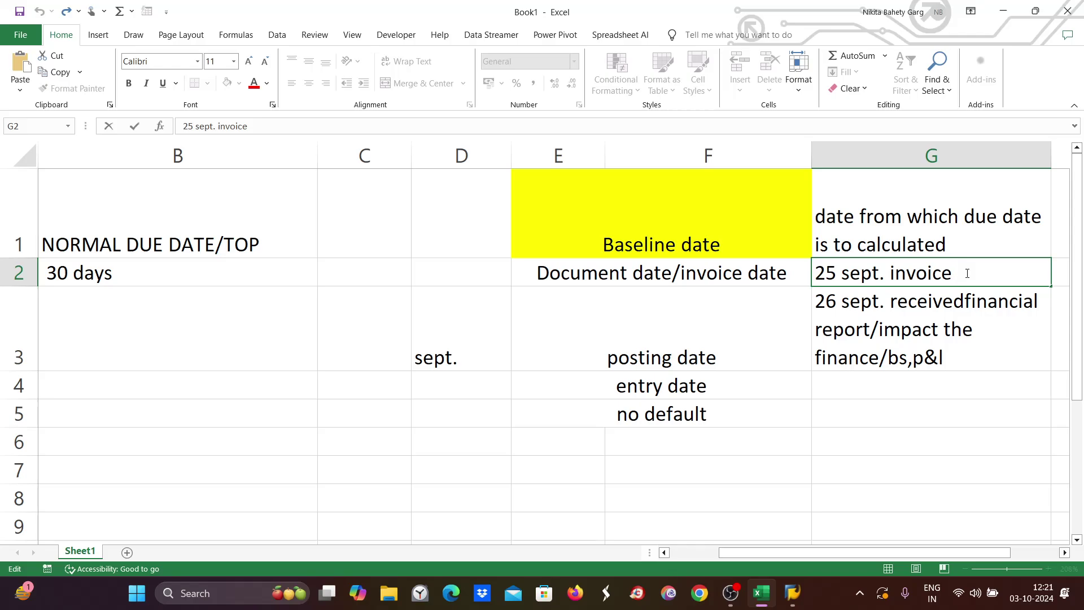
pyautogui.moveTo(890, 278); pyautogui.dragTo(786, 277)
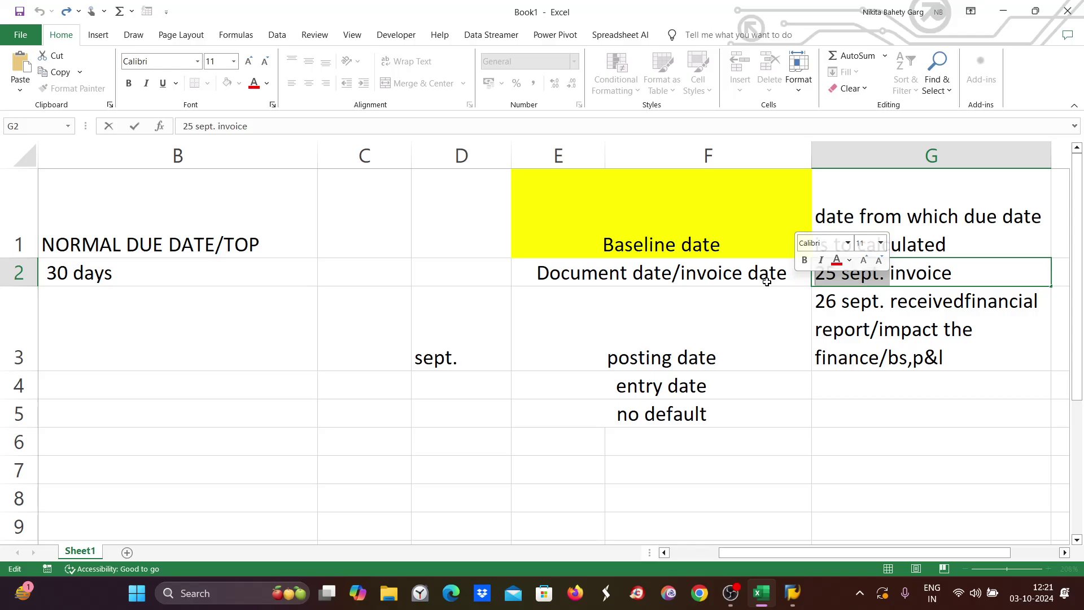
pyautogui.click(645, 272)
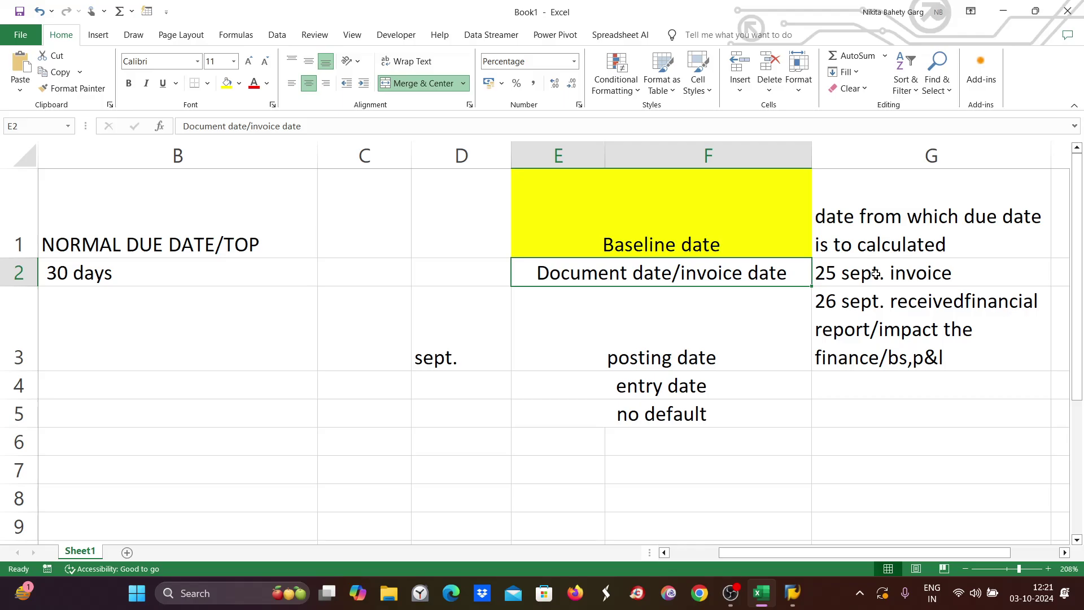
pyautogui.click(496, 343)
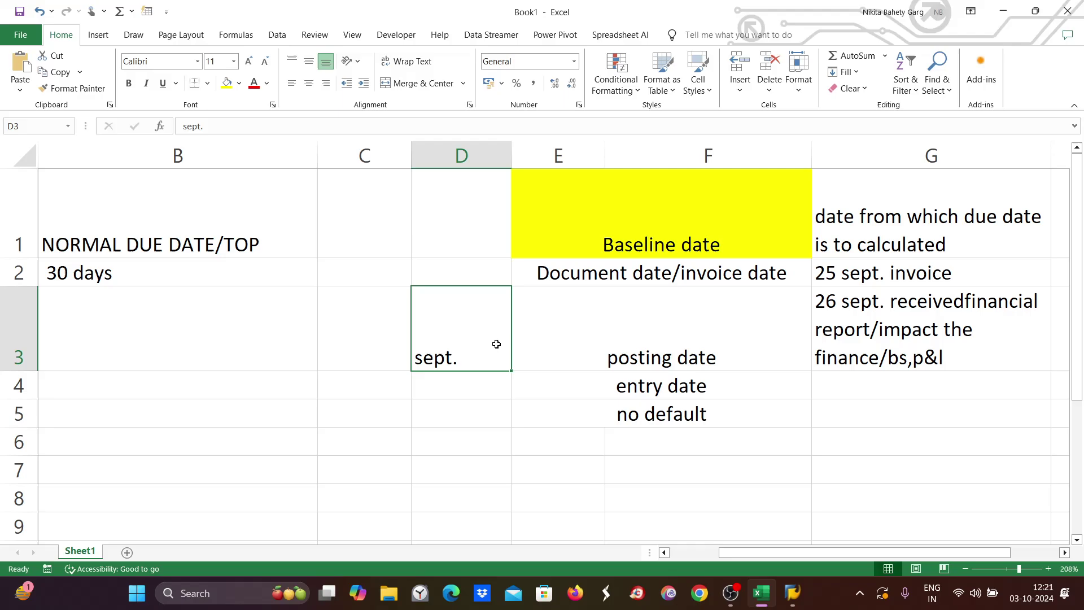
pyautogui.click(676, 340)
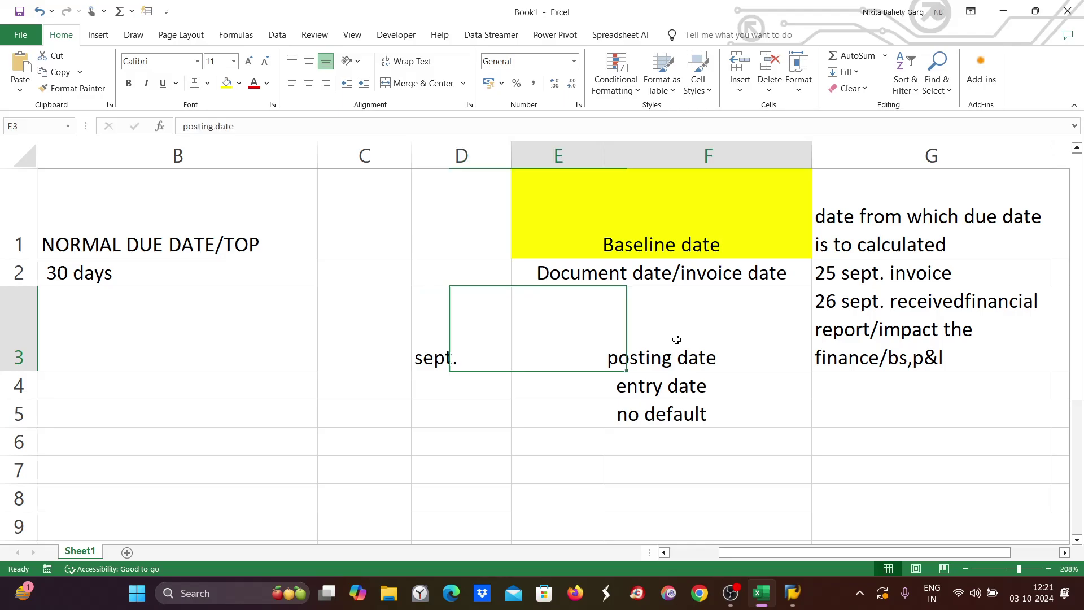
pyautogui.doubleClick(859, 278)
pyautogui.click(856, 305)
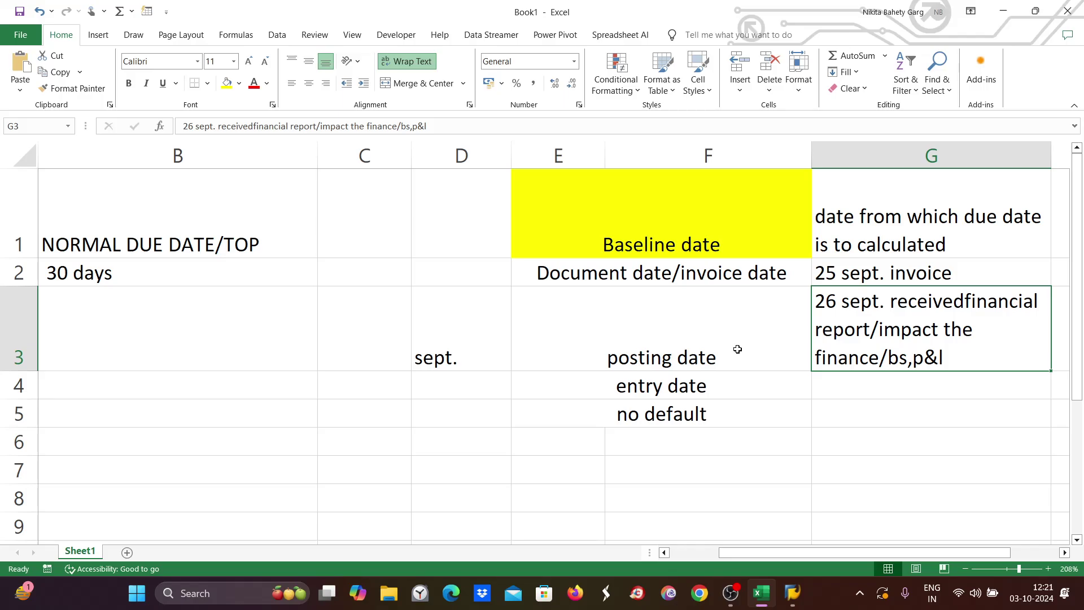
pyautogui.doubleClick(845, 324)
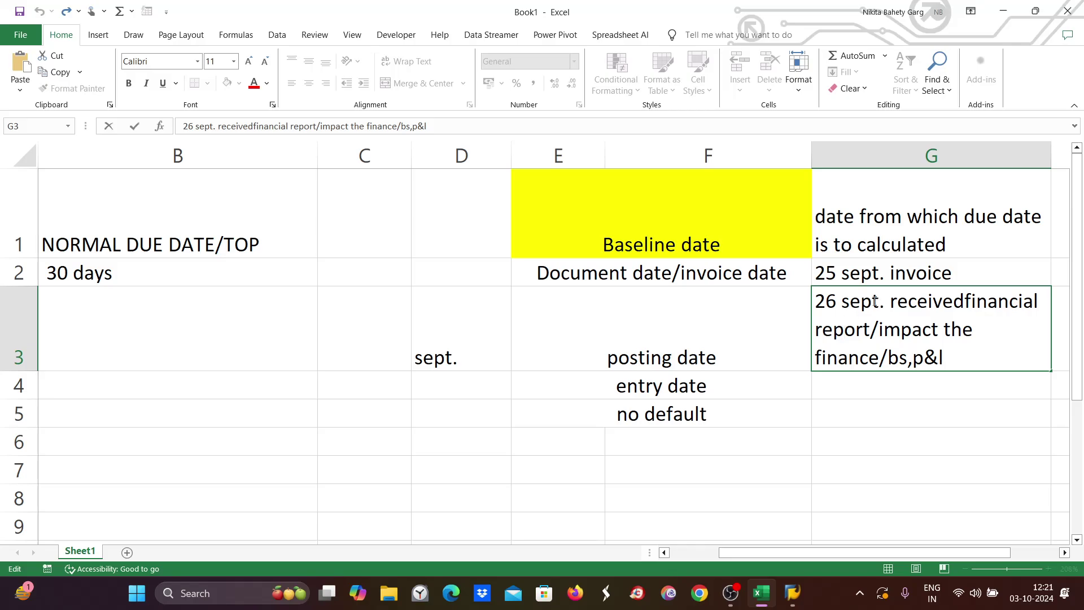
pyautogui.moveTo(875, 301); pyautogui.dragTo(783, 310)
pyautogui.moveTo(892, 304); pyautogui.dragTo(815, 305)
# Enter 26.09.2024 in D4 and 26.10.2024 in D5.
pyautogui.click(438, 381)
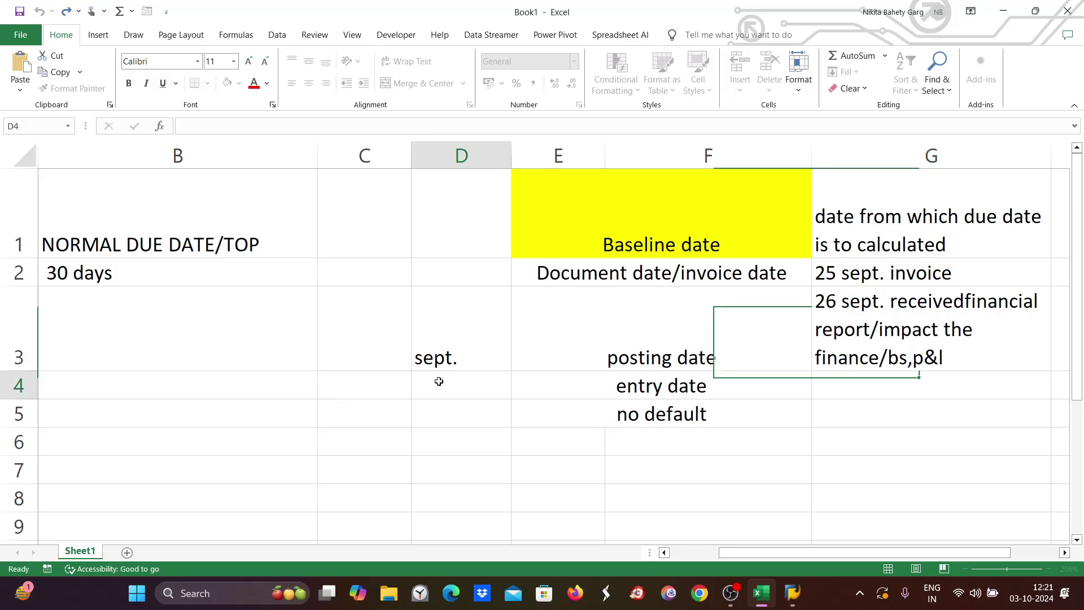
pyautogui.doubleClick(439, 382)
pyautogui.write('26')
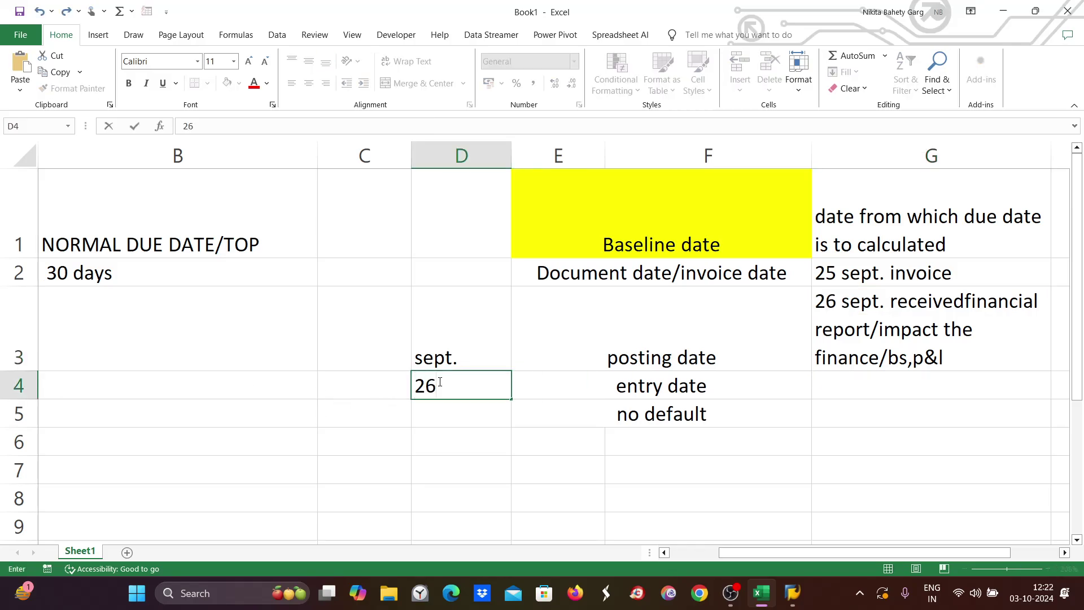
pyautogui.write('.09.2024')
pyautogui.press('Return')
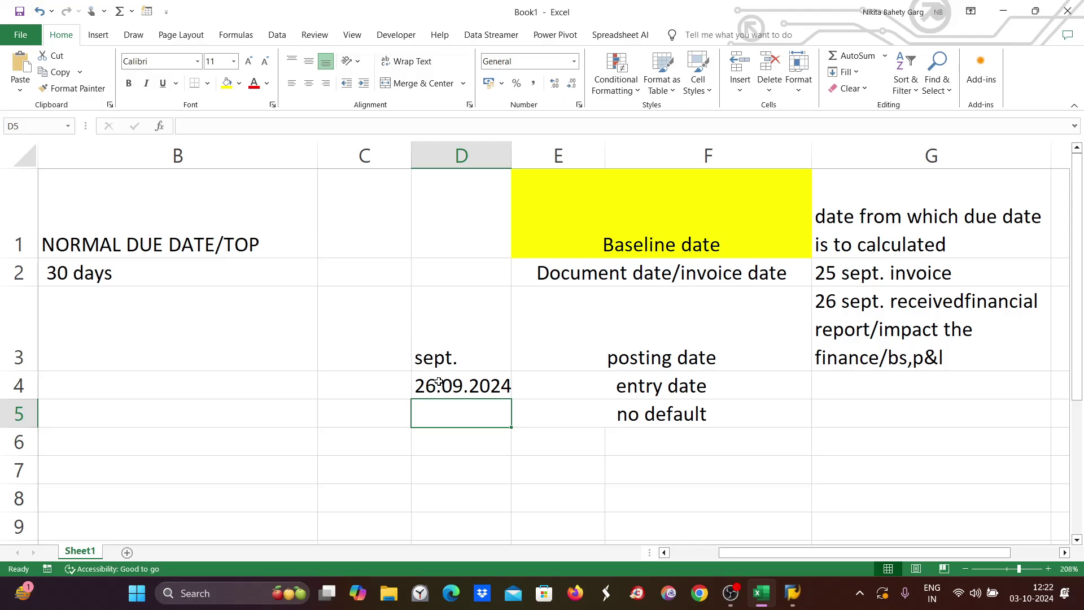
pyautogui.write('26')
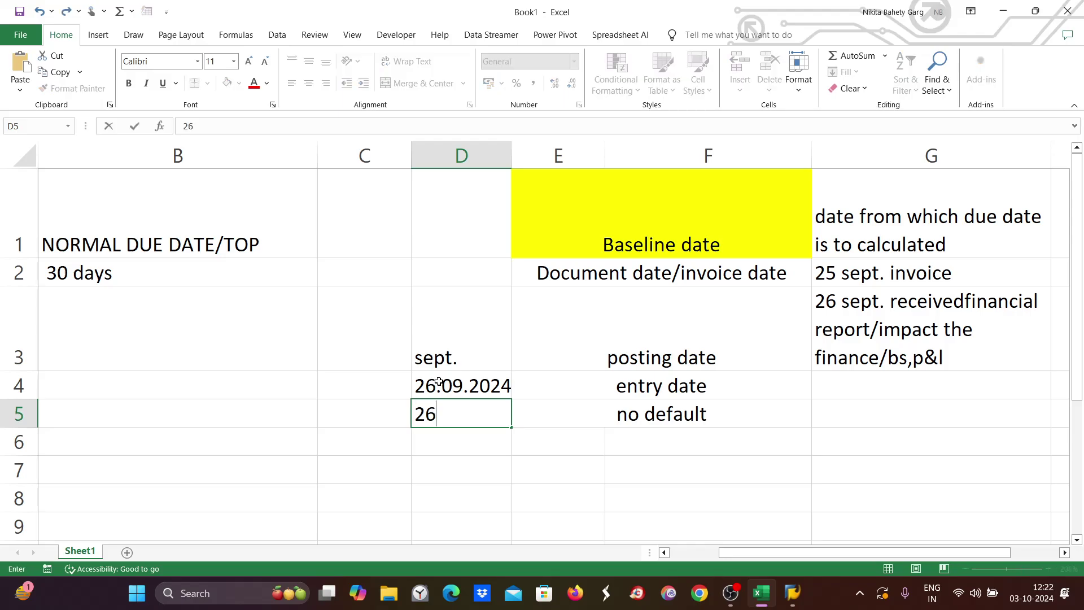
pyautogui.write('.10.2024')
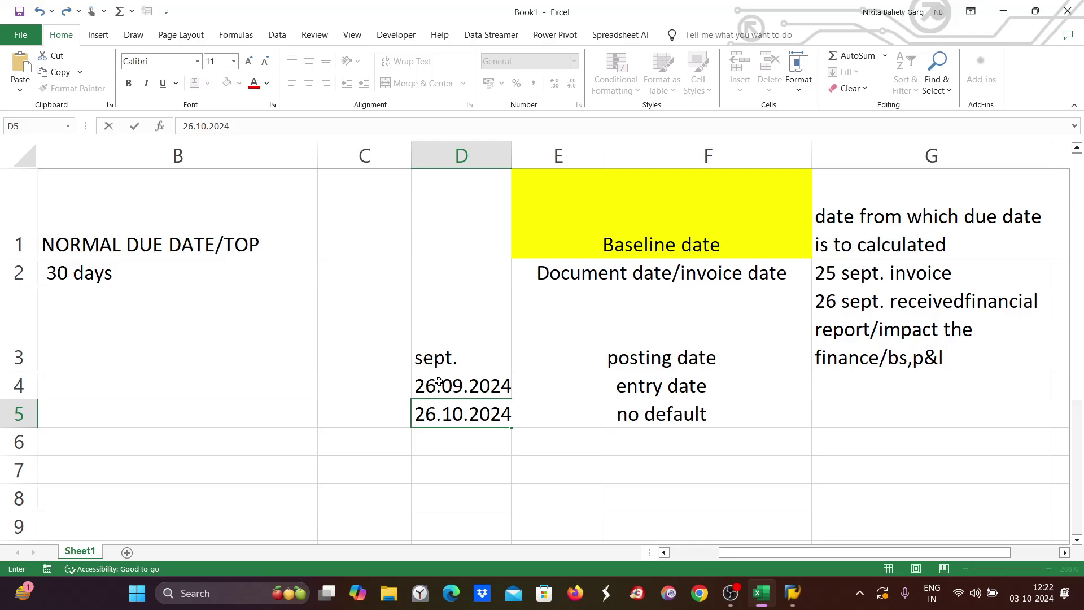
pyautogui.click(434, 382)
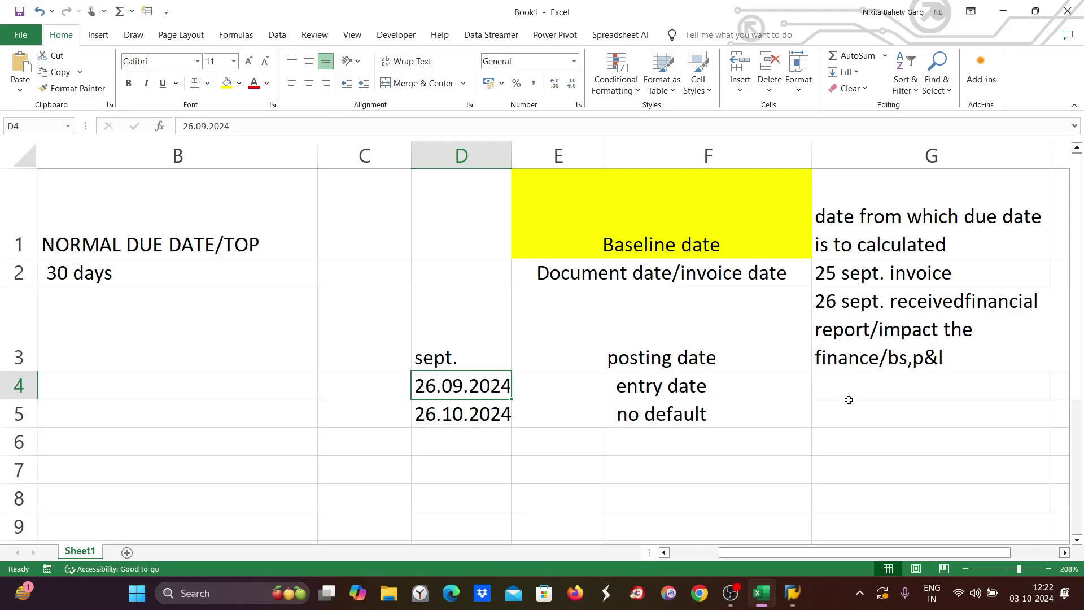
# Review the posting-date note in G3 and start a new entry in G4.
pyautogui.doubleClick(873, 388)
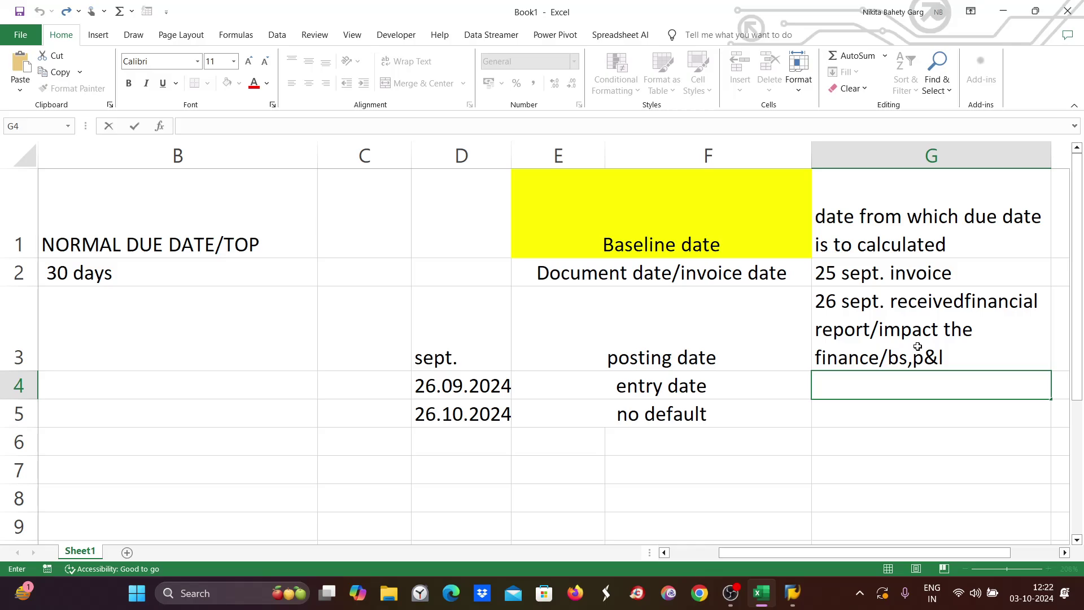
pyautogui.click(843, 308)
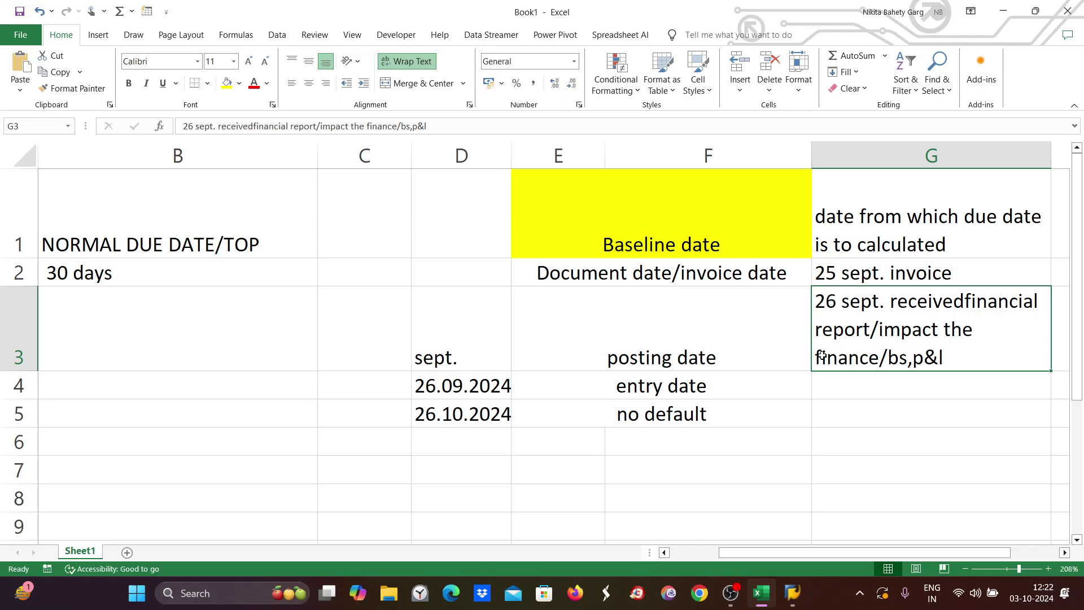
pyautogui.doubleClick(862, 383)
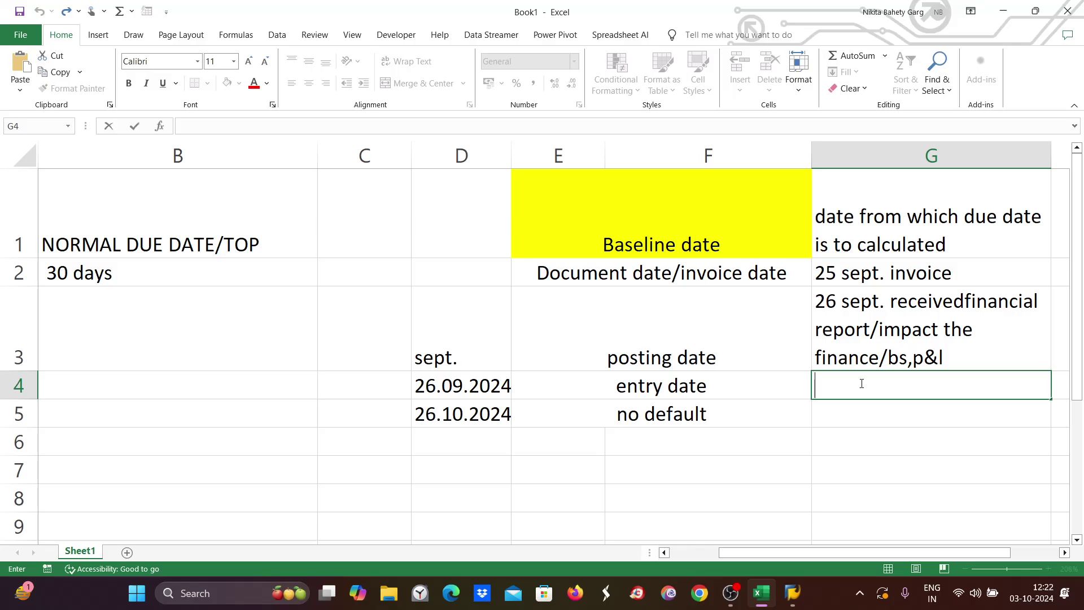
# Enter '01 oct' in G4 so it displays as 01-Oct.
pyautogui.write('01 oct')
pyautogui.click(696, 385)
pyautogui.click(983, 386)
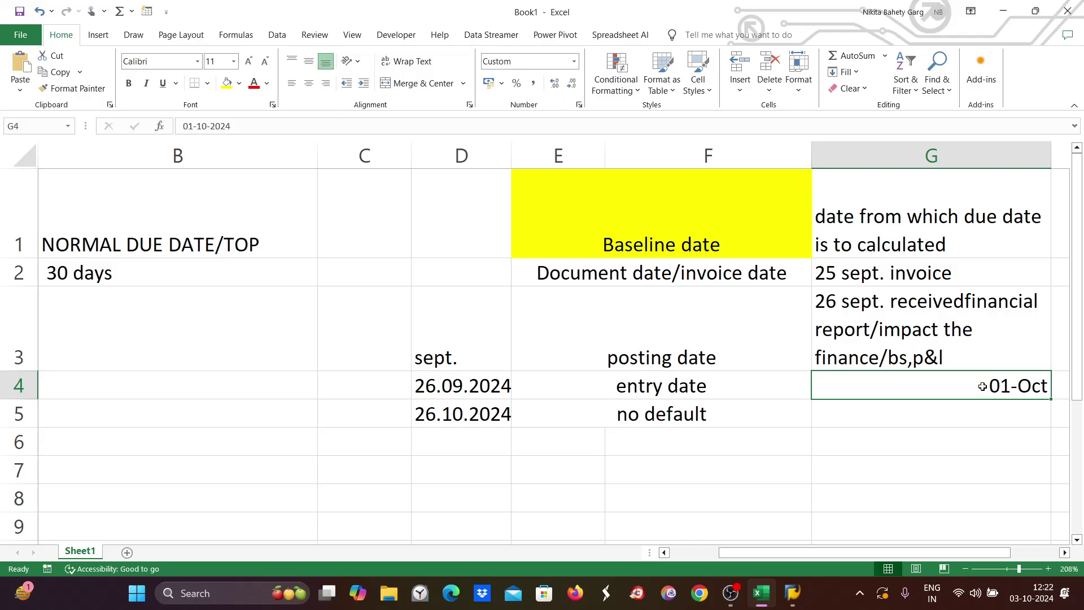
pyautogui.doubleClick(983, 386)
pyautogui.moveTo(941, 386); pyautogui.dragTo(1071, 386)
pyautogui.doubleClick(987, 395)
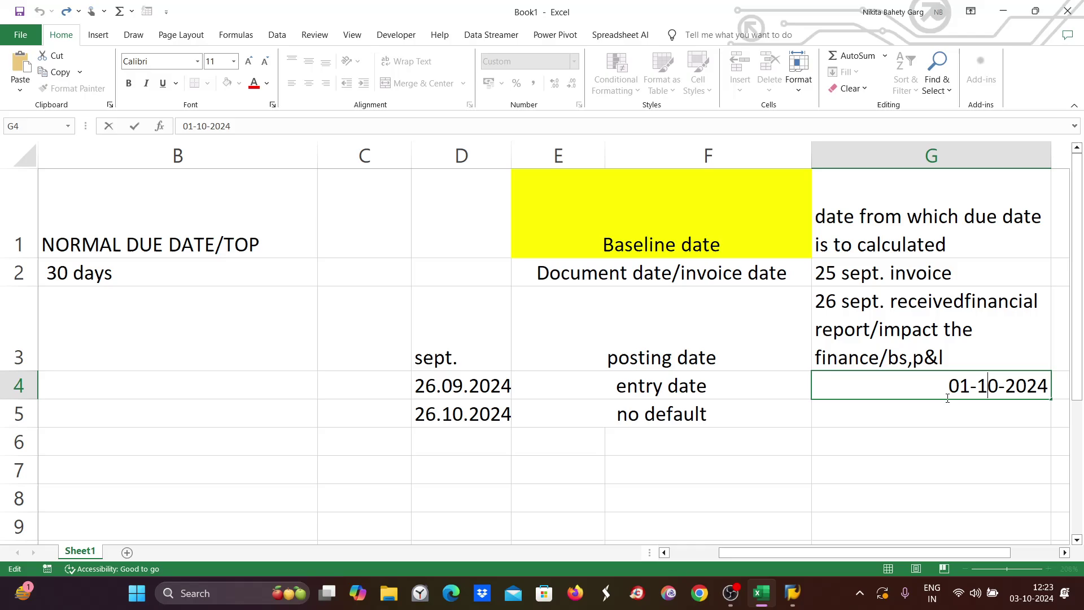
pyautogui.click(834, 333)
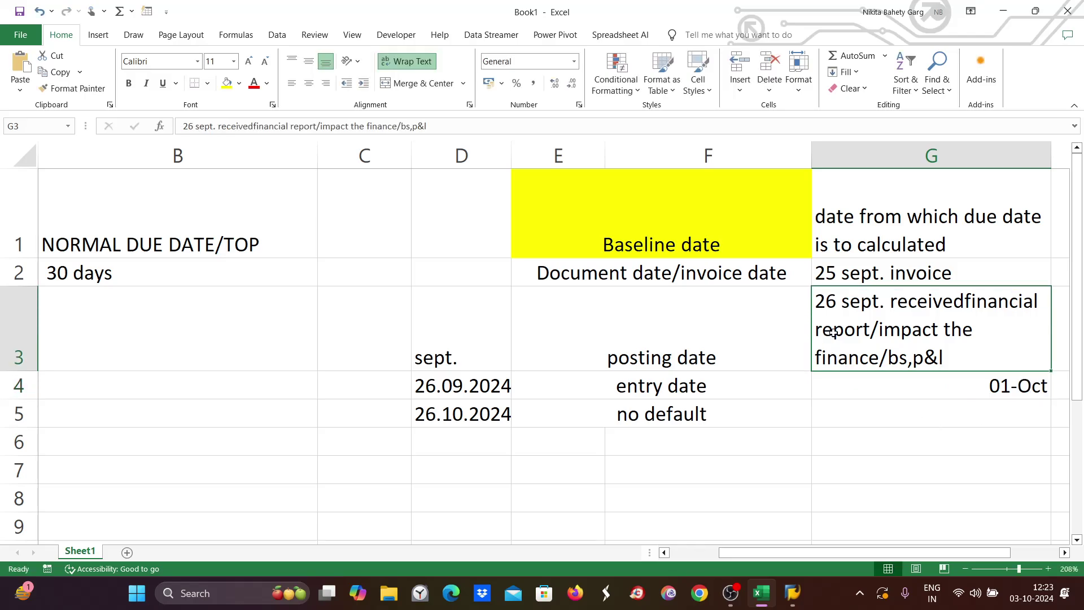
# Open the G4 date to reveal its full 01-10-2024 value.
pyautogui.doubleClick(960, 387)
pyautogui.click(887, 318)
pyautogui.doubleClick(962, 388)
pyautogui.click(877, 327)
pyautogui.doubleClick(891, 385)
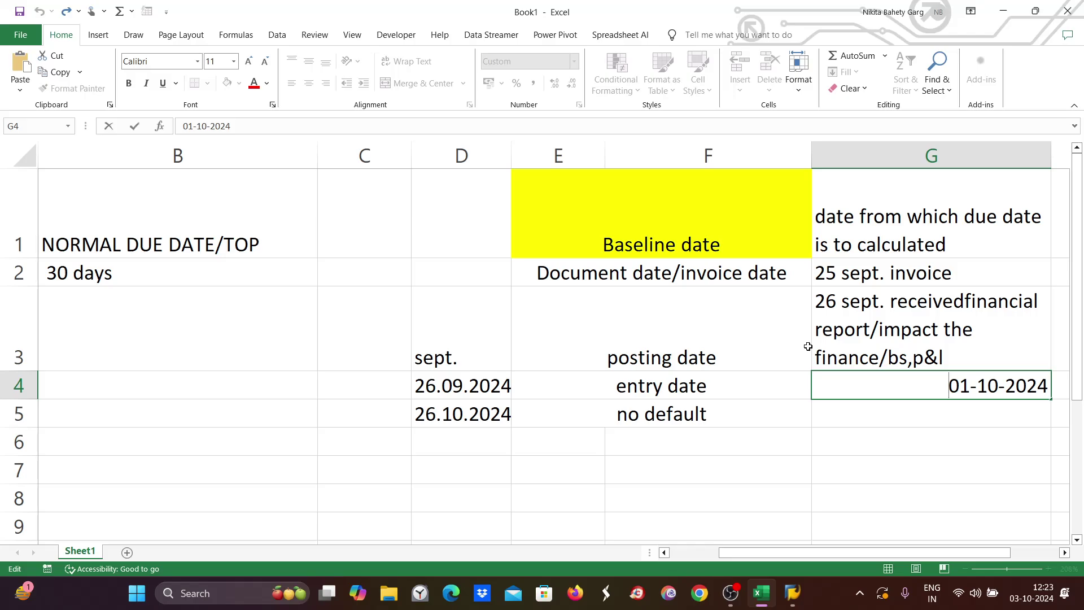
# Compare the 26 sept. note in G3 with 26.09.2024 in D4 and 01-10-2024 in G4.
pyautogui.doubleClick(857, 301)
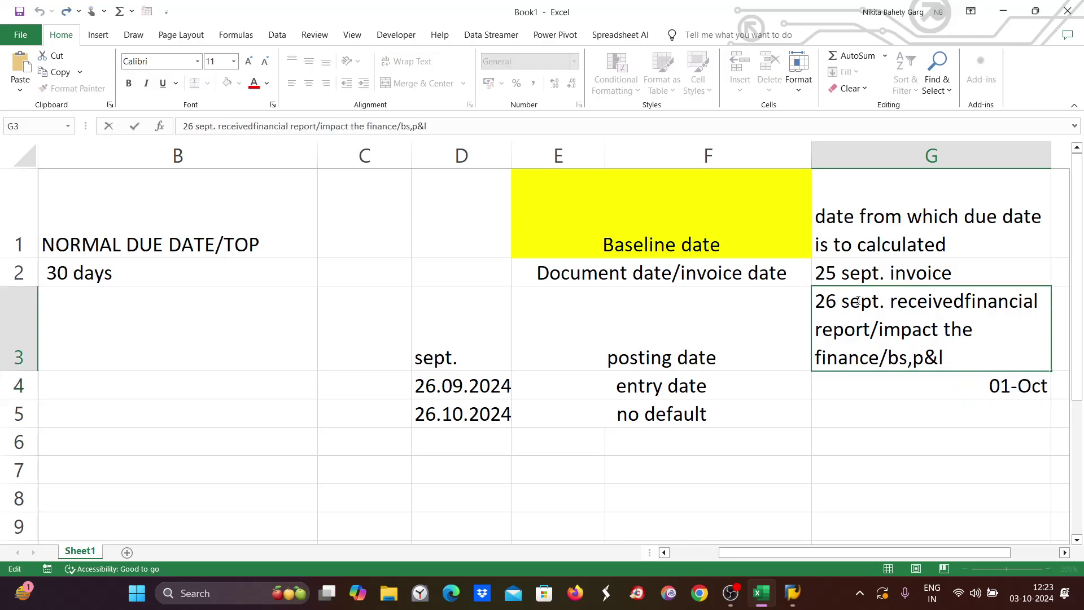
pyautogui.moveTo(890, 301); pyautogui.dragTo(814, 302)
pyautogui.click(980, 387)
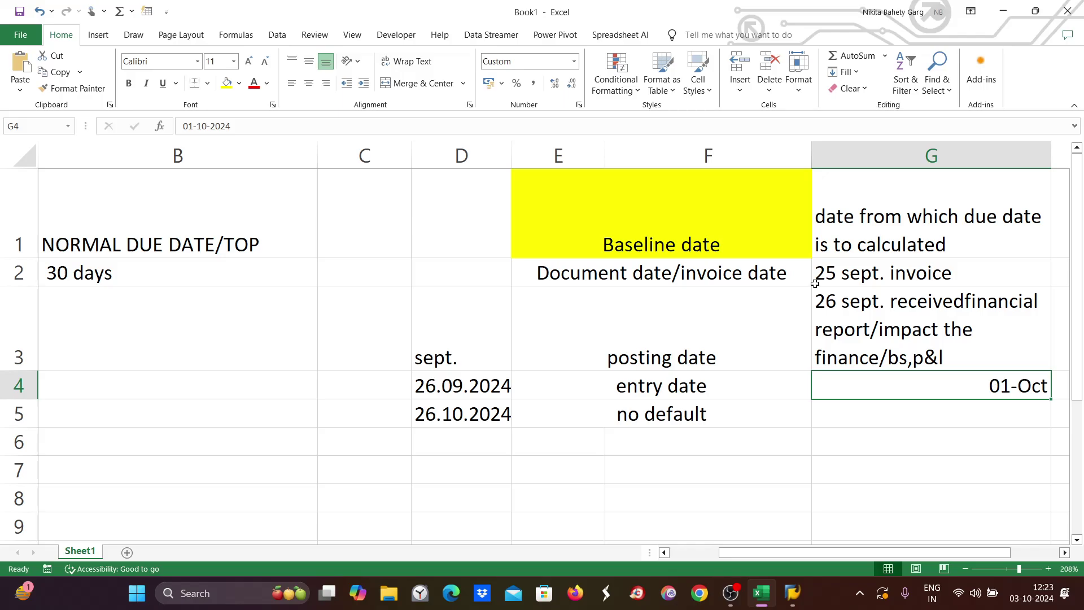
pyautogui.click(835, 357)
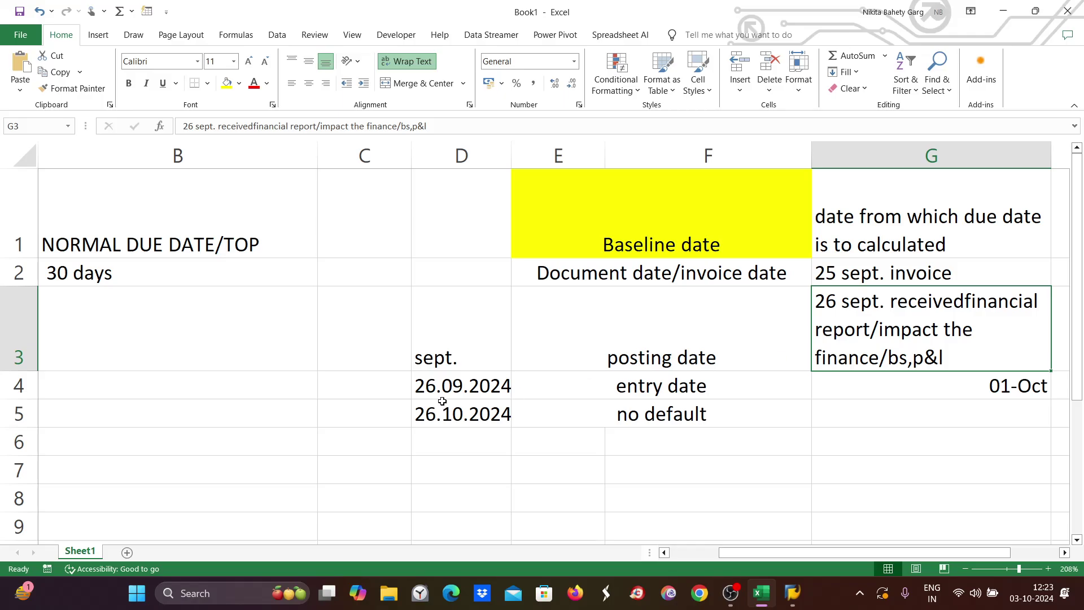
pyautogui.click(458, 385)
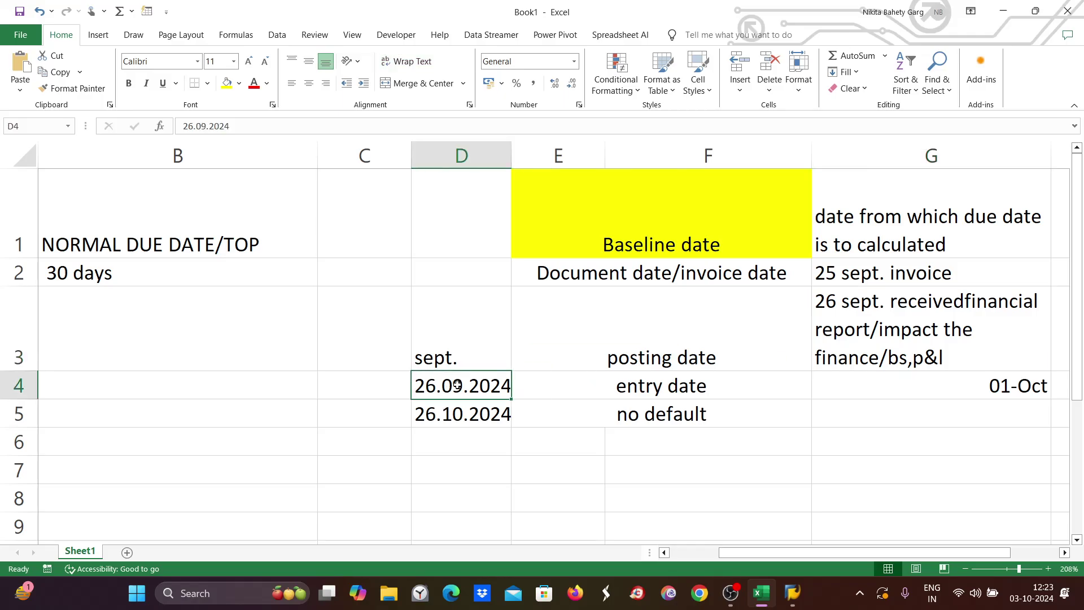
pyautogui.click(1004, 397)
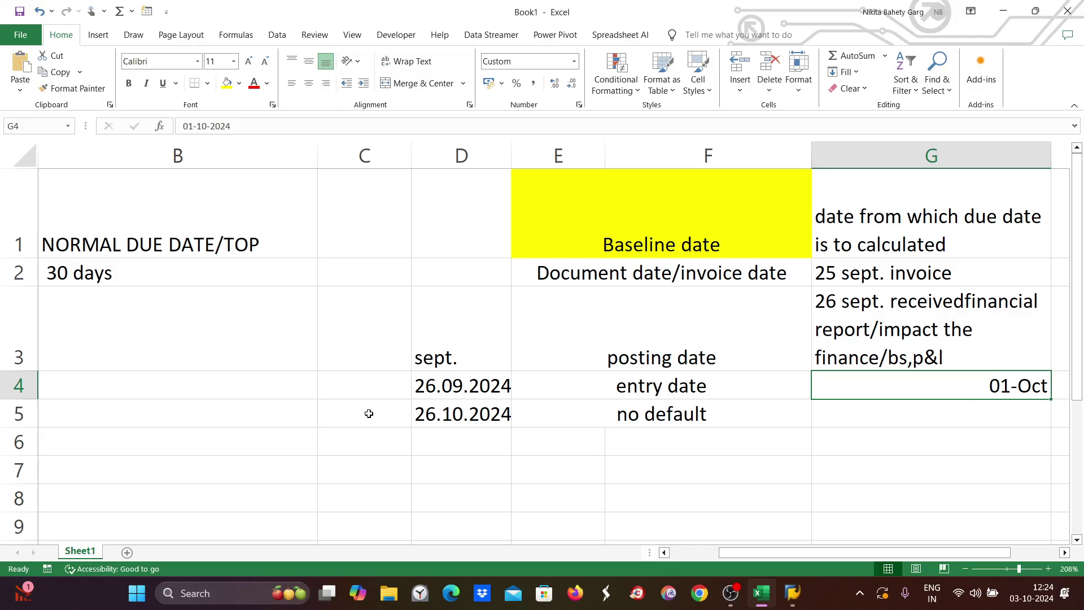
pyautogui.click(140, 382)
pyautogui.doubleClick(140, 356)
pyautogui.write('au')
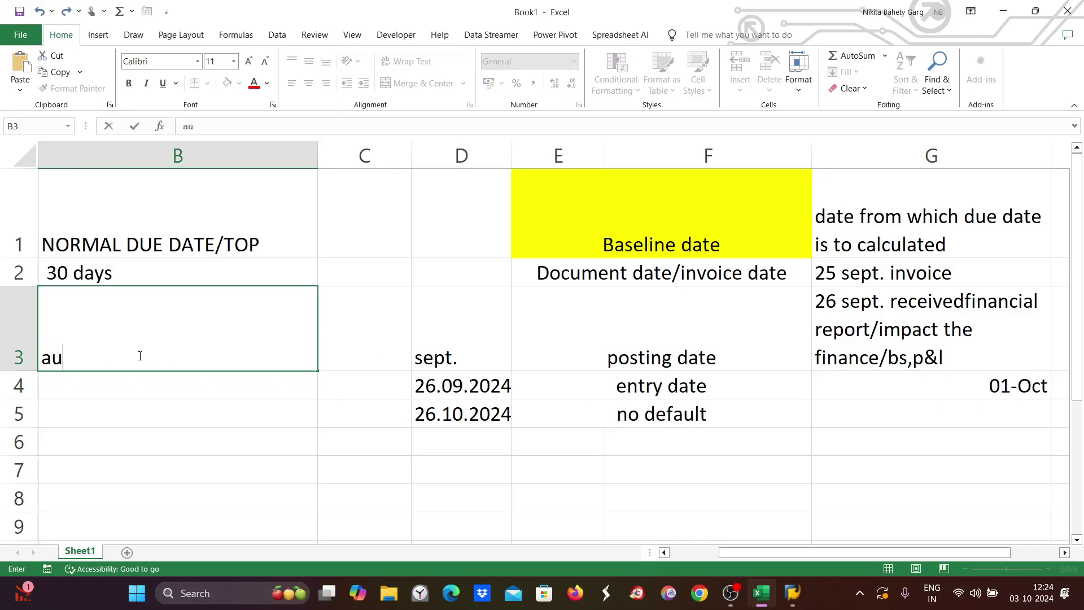
pyautogui.write('thorised gr')
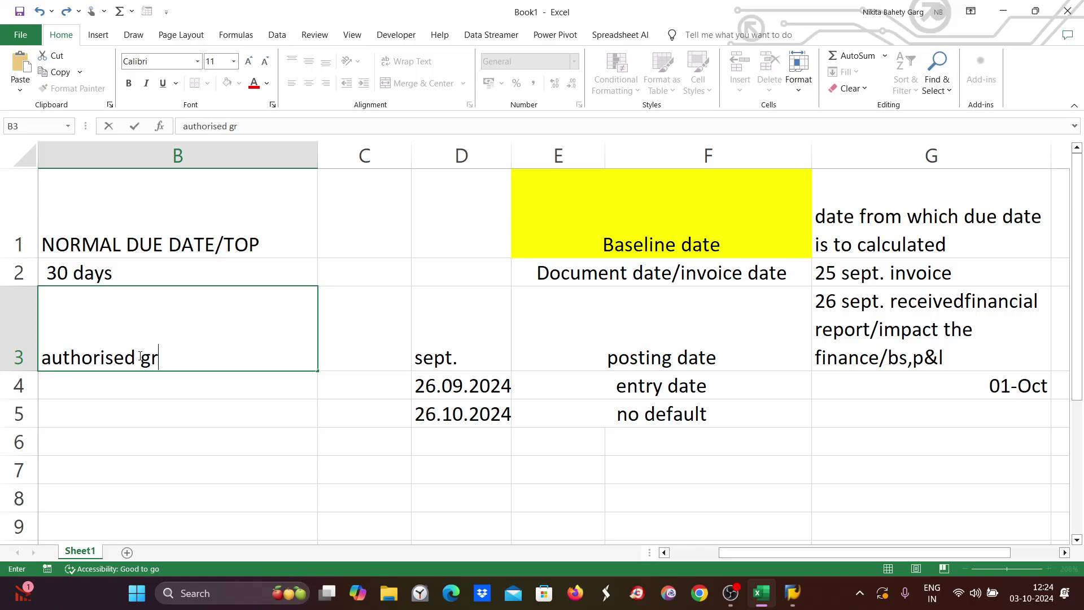
pyautogui.write('oup code')
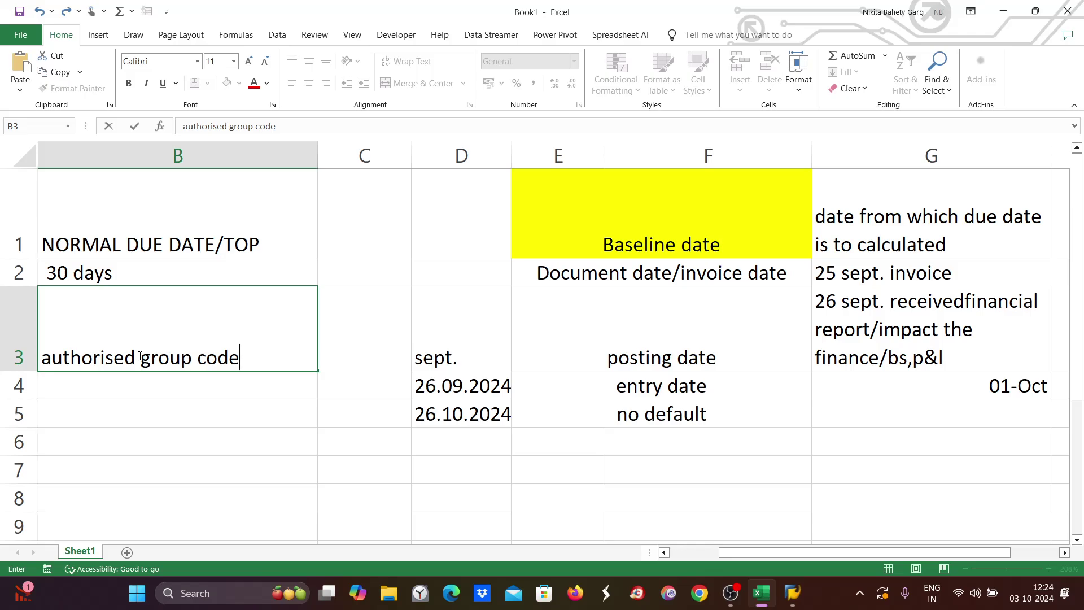
pyautogui.press('BackSpace')
pyautogui.press('BackSpace')
pyautogui.press('BackSpace')
pyautogui.press('BackSpace')
pyautogui.press('BackSpace')
pyautogui.press('BackSpace')
pyautogui.press('BackSpace')
pyautogui.press('BackSpace')
pyautogui.press('BackSpace')
pyautogui.press('BackSpace')
pyautogui.press('BackSpace')
pyautogui.press('BackSpace')
pyautogui.press('BackSpace')
pyautogui.press('BackSpace')
pyautogui.press('BackSpace')
pyautogui.press('BackSpace')
pyautogui.press('BackSpace')
pyautogui.press('BackSpace')
pyautogui.press('BackSpace')
pyautogui.press('BackSpace')
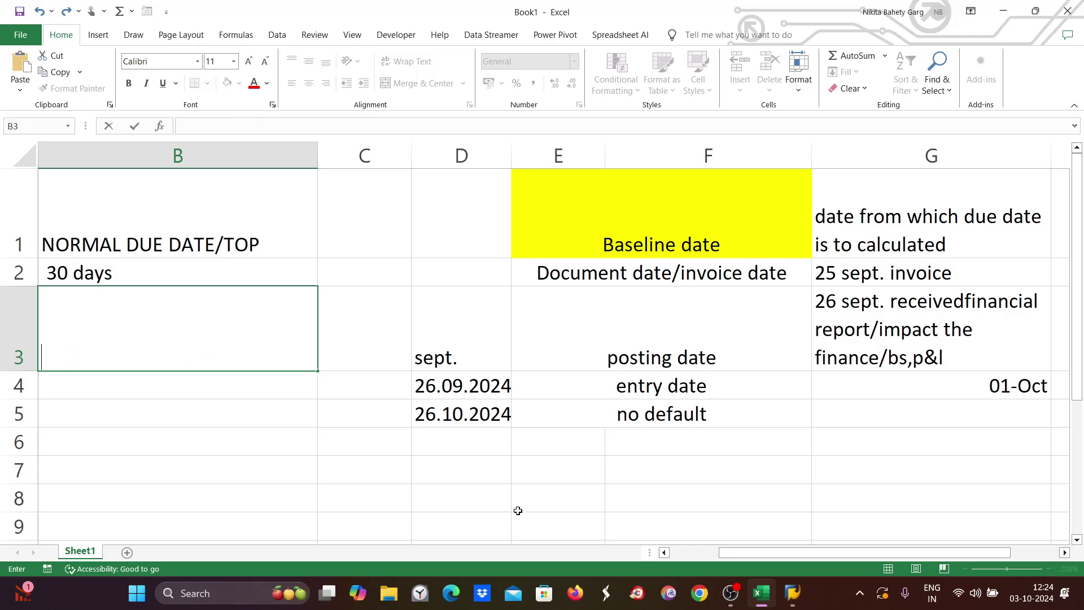
pyautogui.click(705, 378)
pyautogui.click(993, 382)
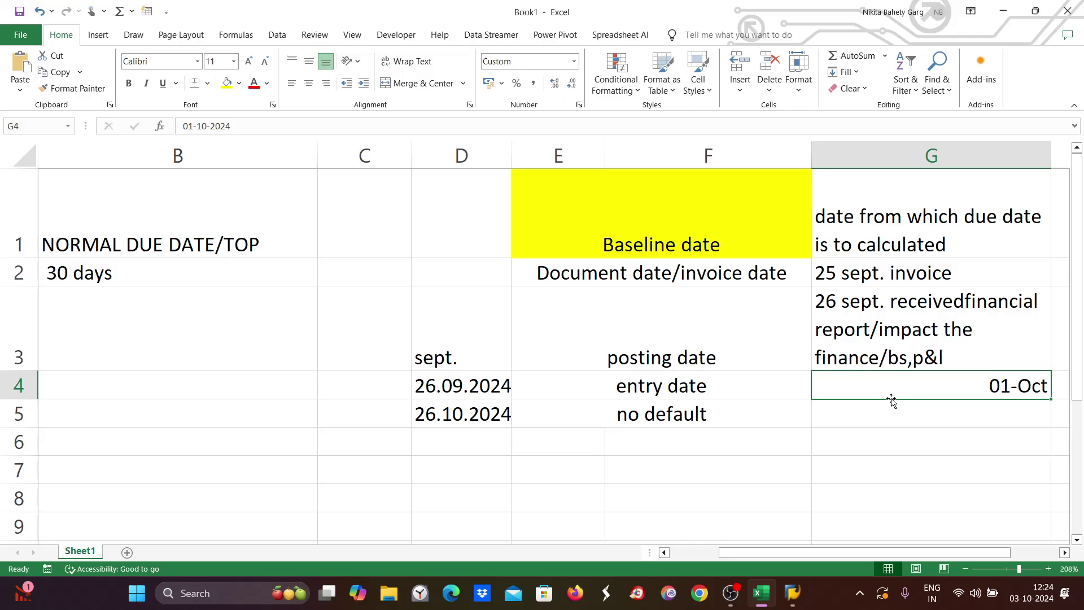
pyautogui.doubleClick(988, 385)
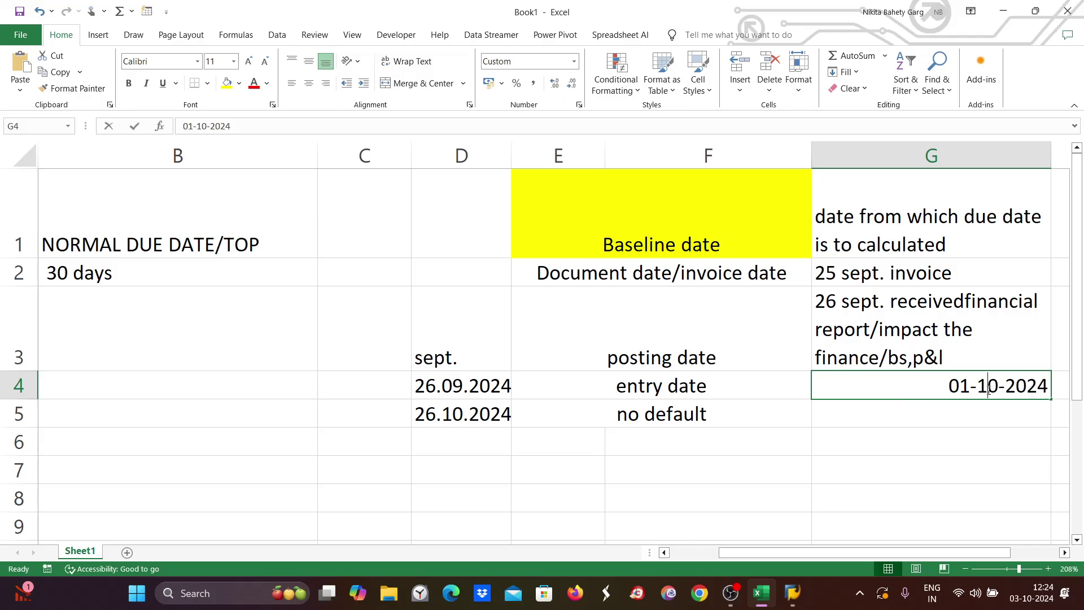
pyautogui.click(653, 391)
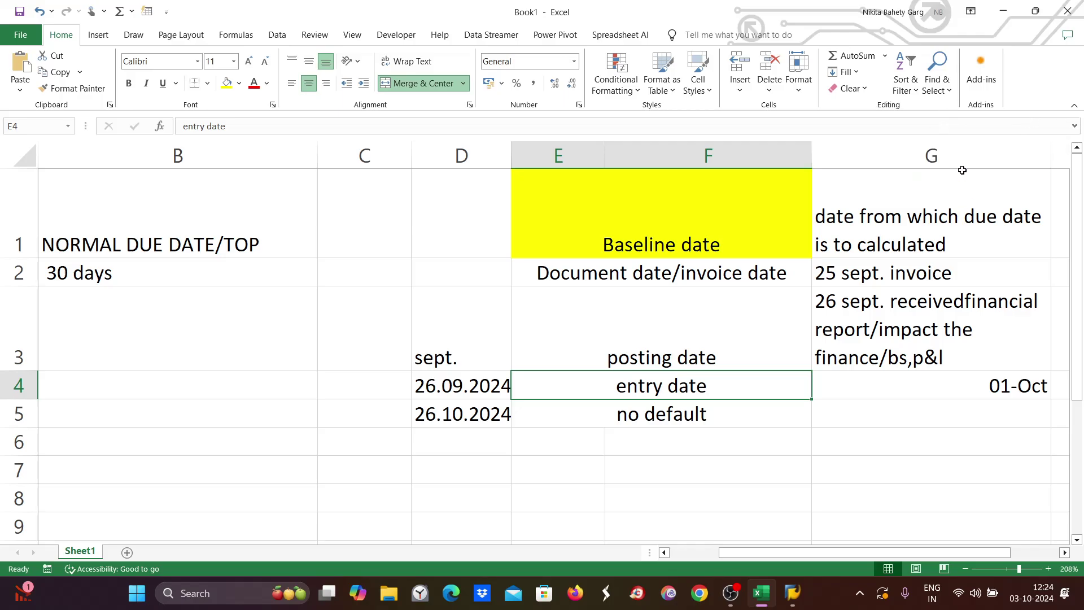
pyautogui.doubleClick(982, 384)
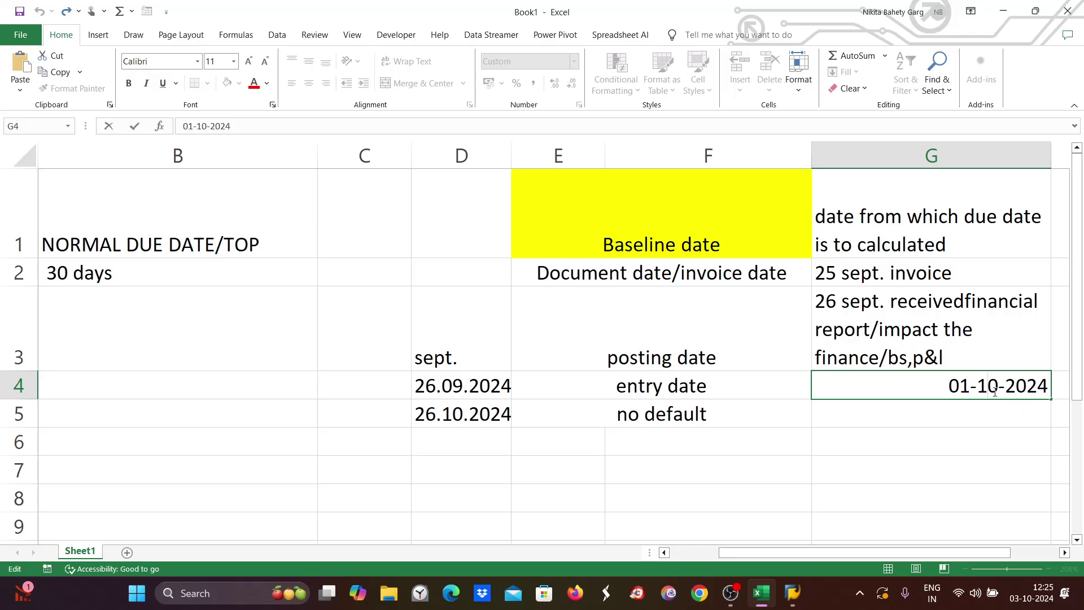
pyautogui.click(944, 384)
pyautogui.moveTo(954, 386); pyautogui.dragTo(1050, 386)
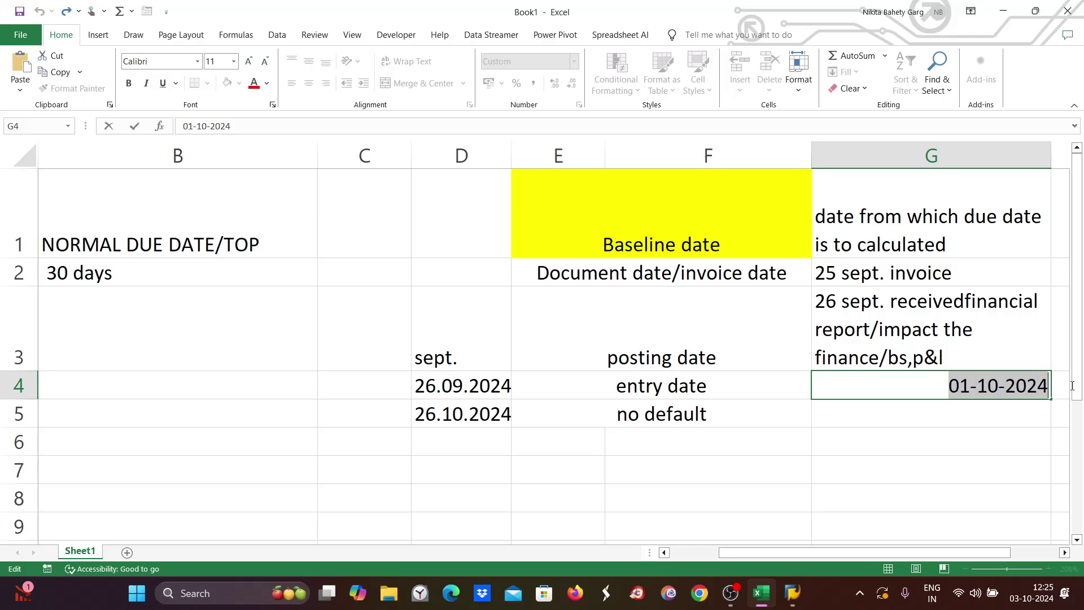
pyautogui.click(739, 391)
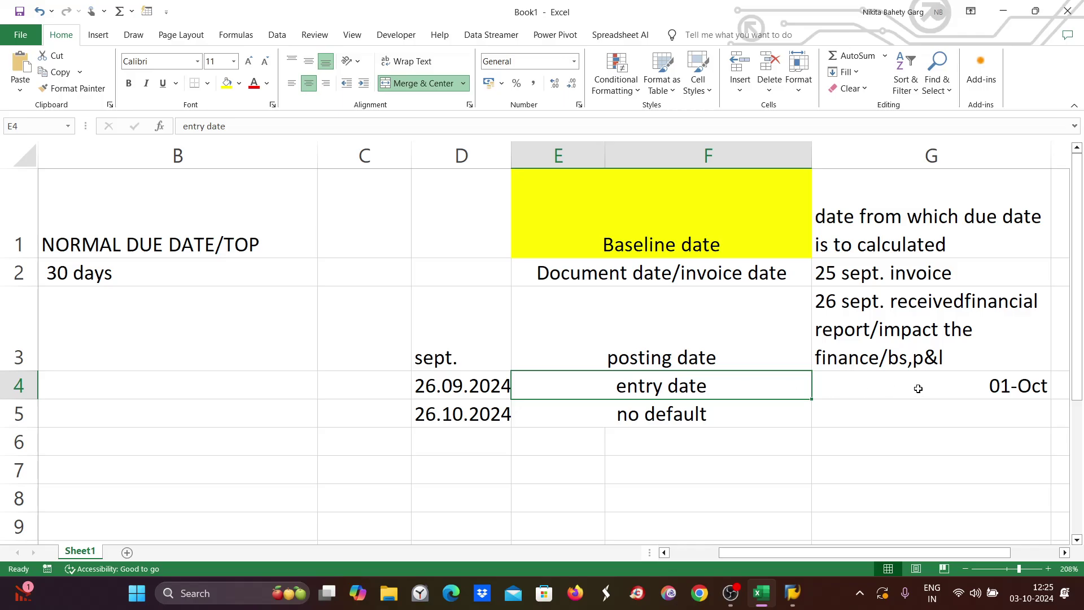
pyautogui.click(934, 373)
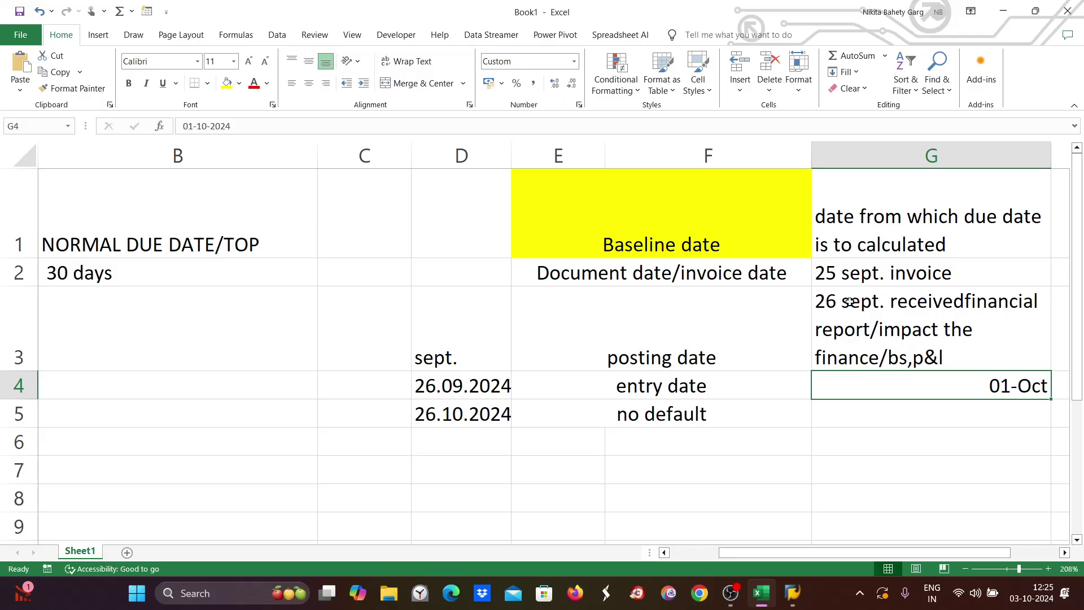
pyautogui.click(856, 323)
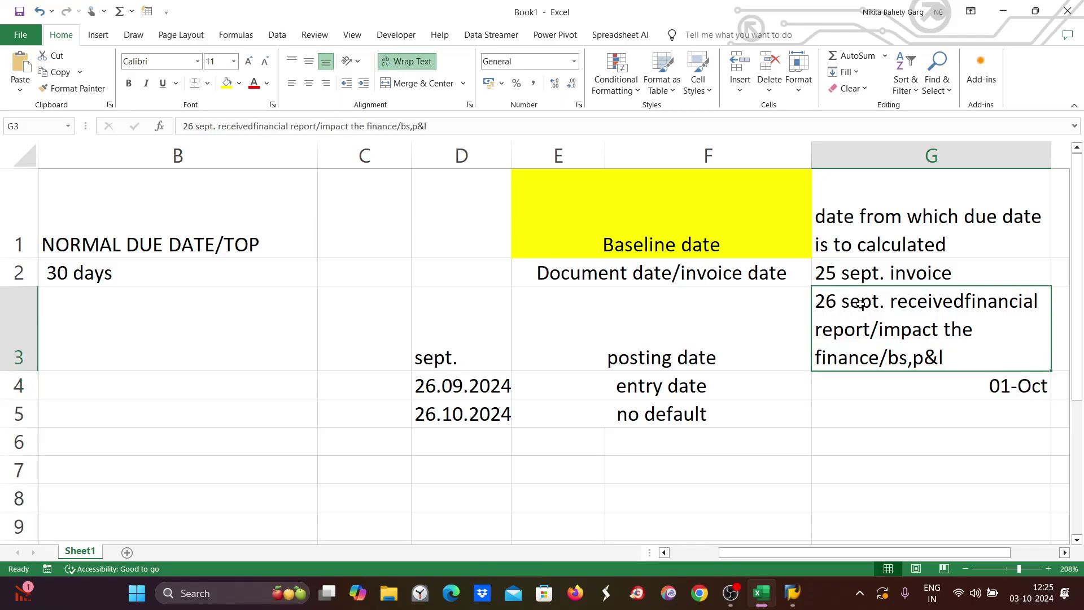
pyautogui.click(455, 389)
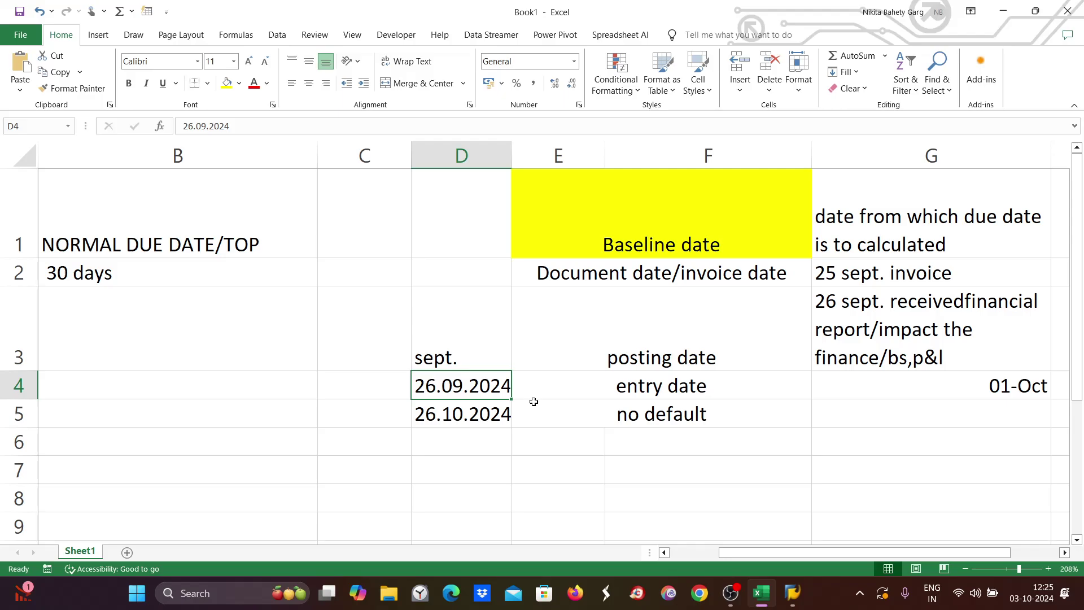
pyautogui.click(848, 315)
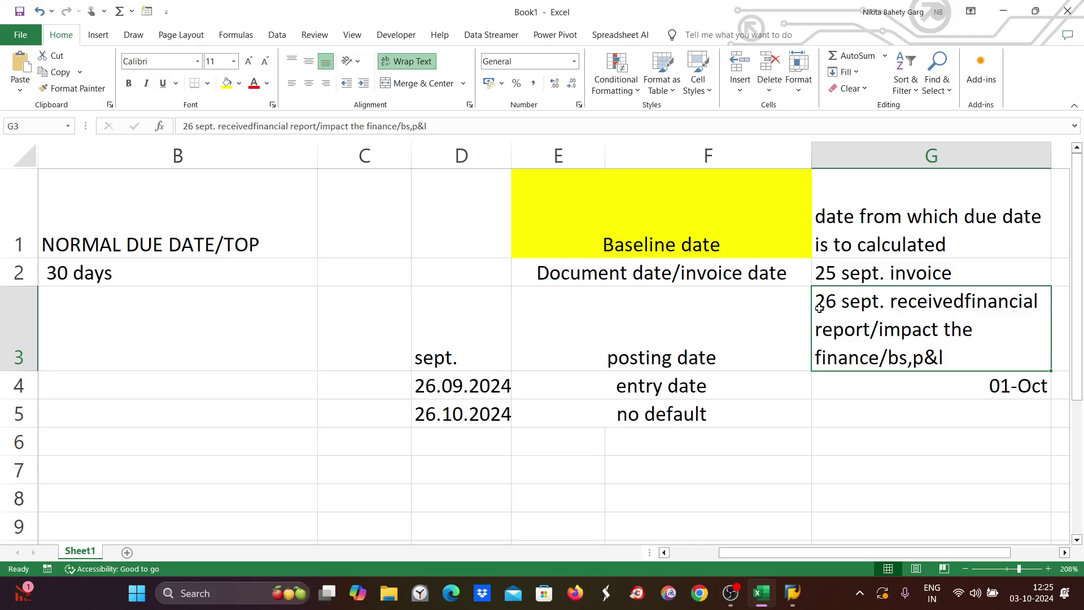
pyautogui.click(428, 383)
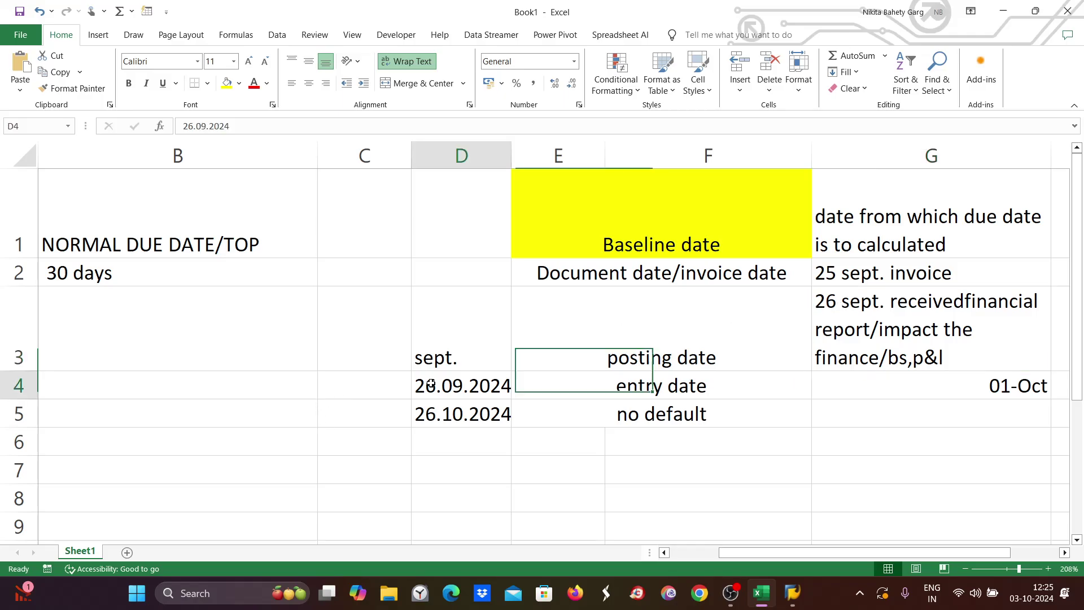
pyautogui.click(369, 387)
pyautogui.click(382, 417)
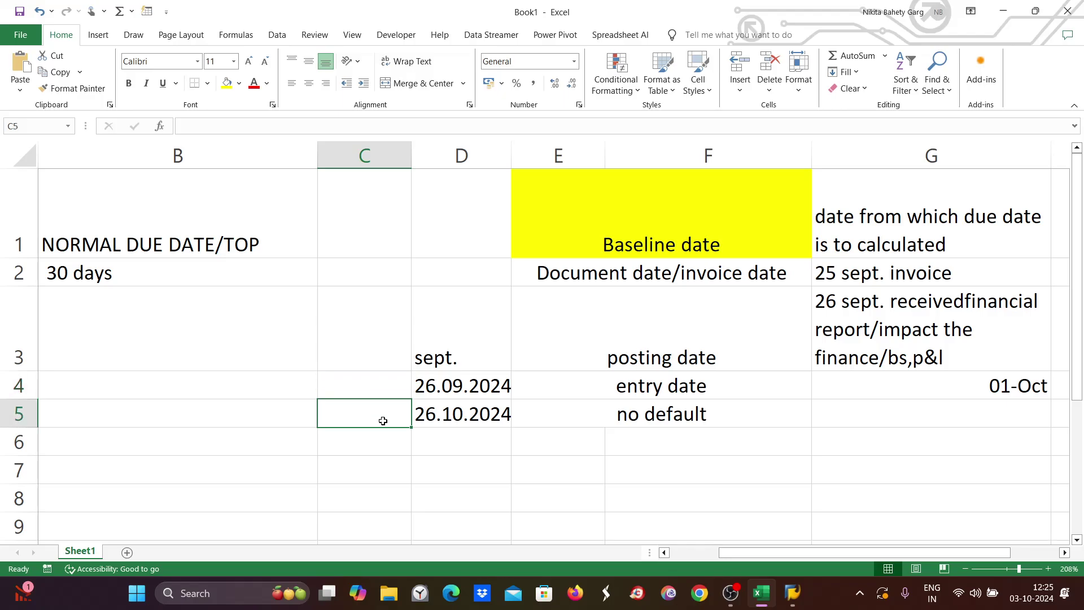
pyautogui.click(746, 380)
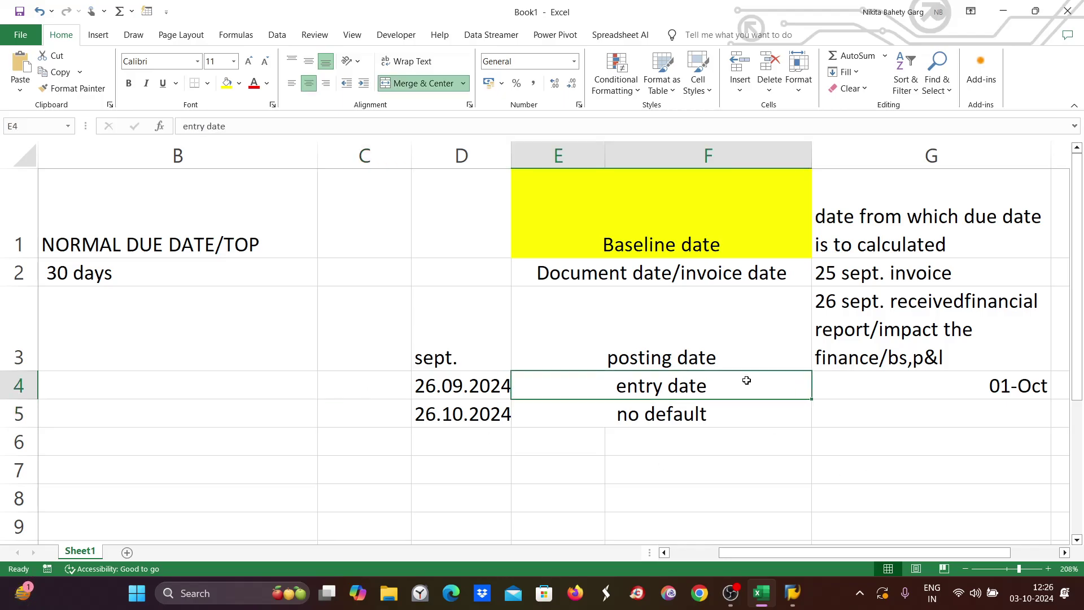
pyautogui.click(425, 388)
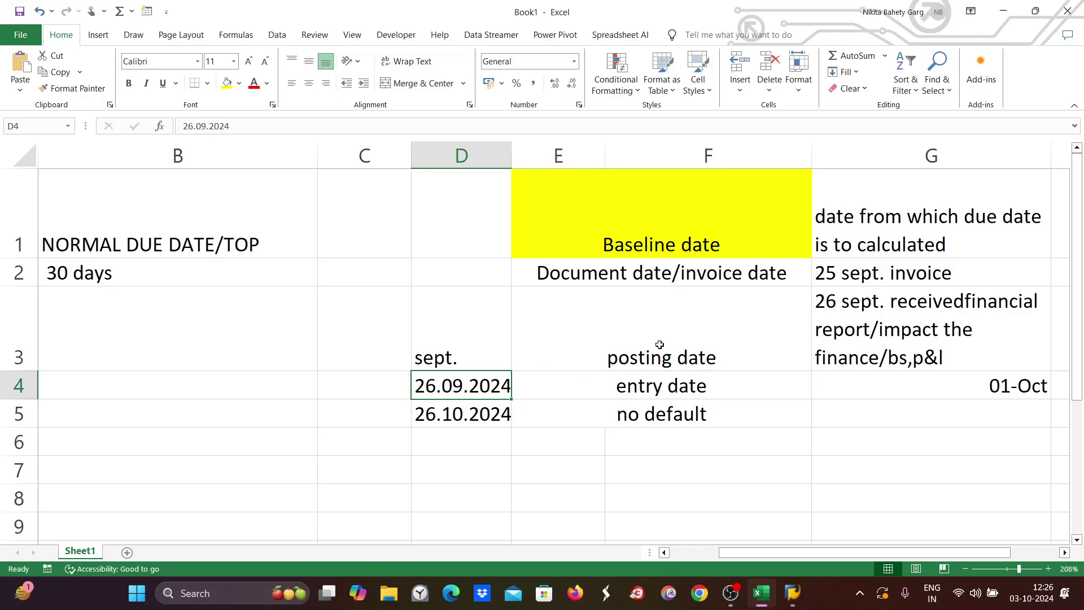
pyautogui.click(792, 337)
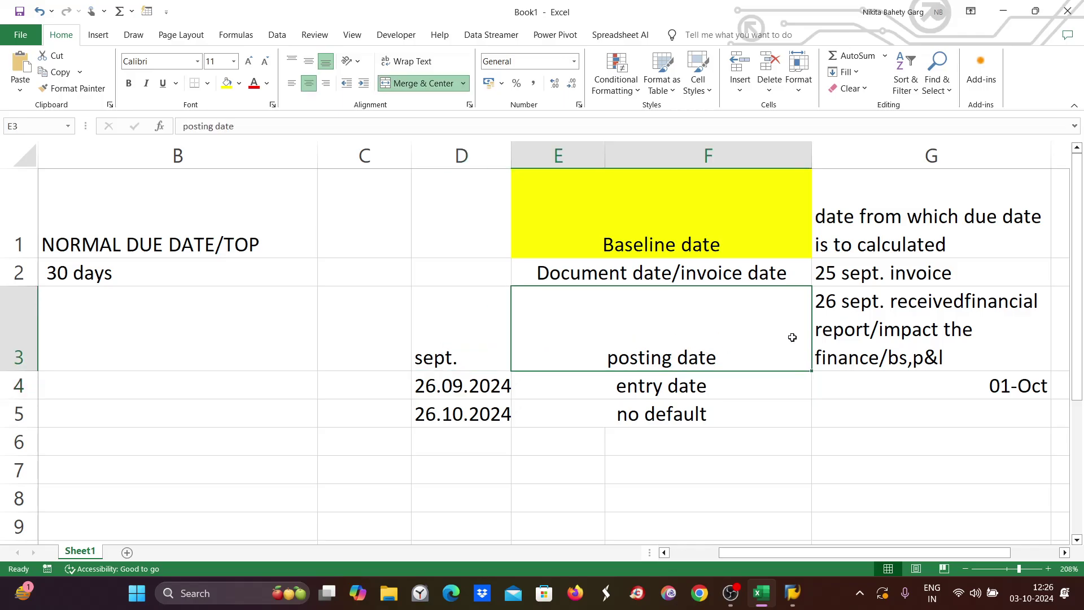
pyautogui.click(866, 337)
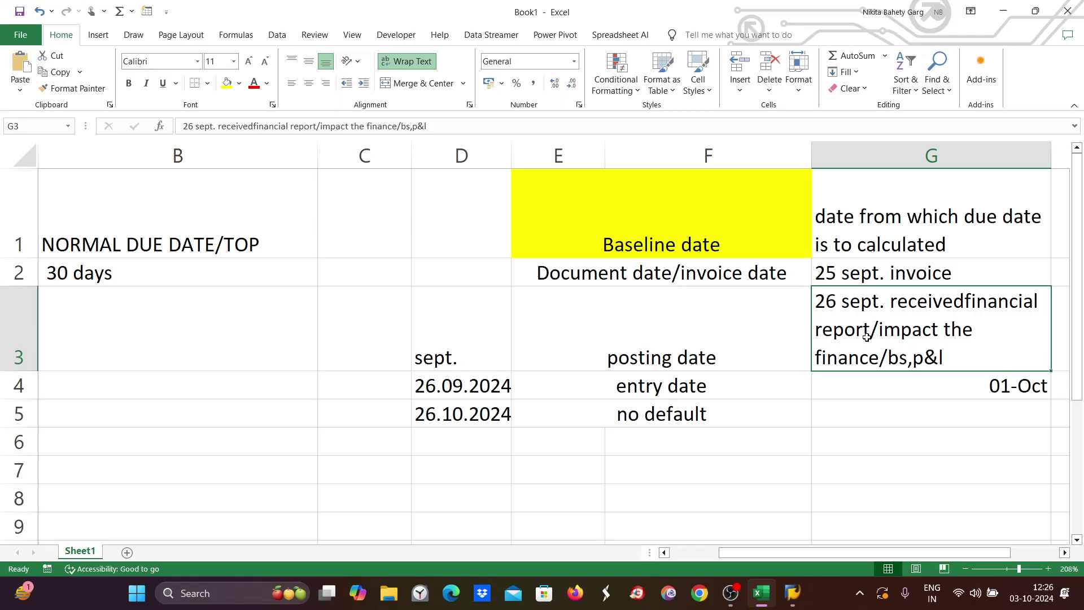
pyautogui.click(702, 269)
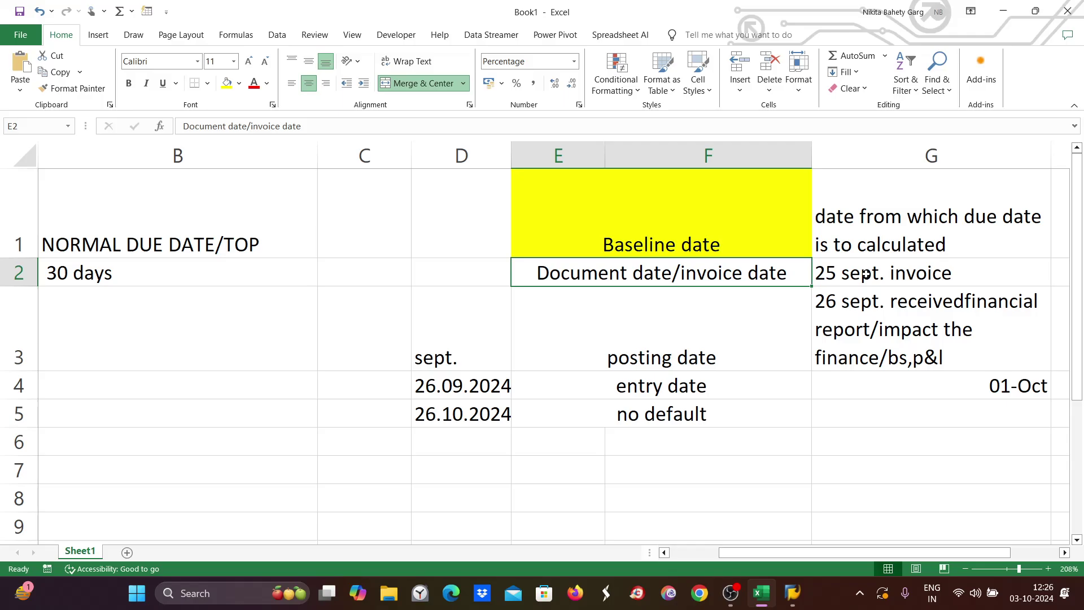
pyautogui.click(866, 275)
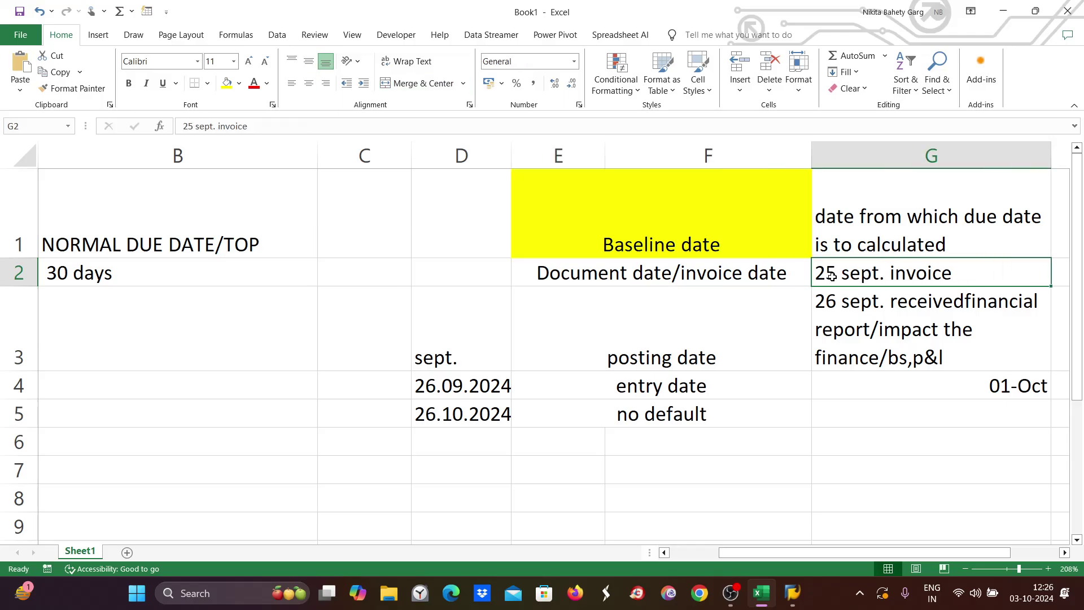
pyautogui.click(698, 355)
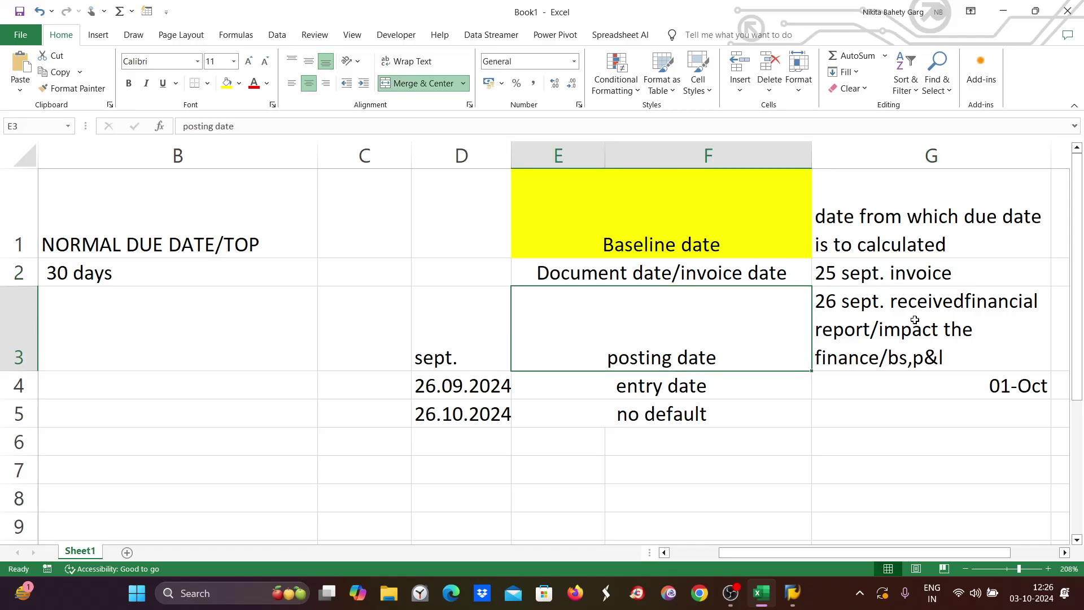
pyautogui.click(946, 328)
pyautogui.click(696, 390)
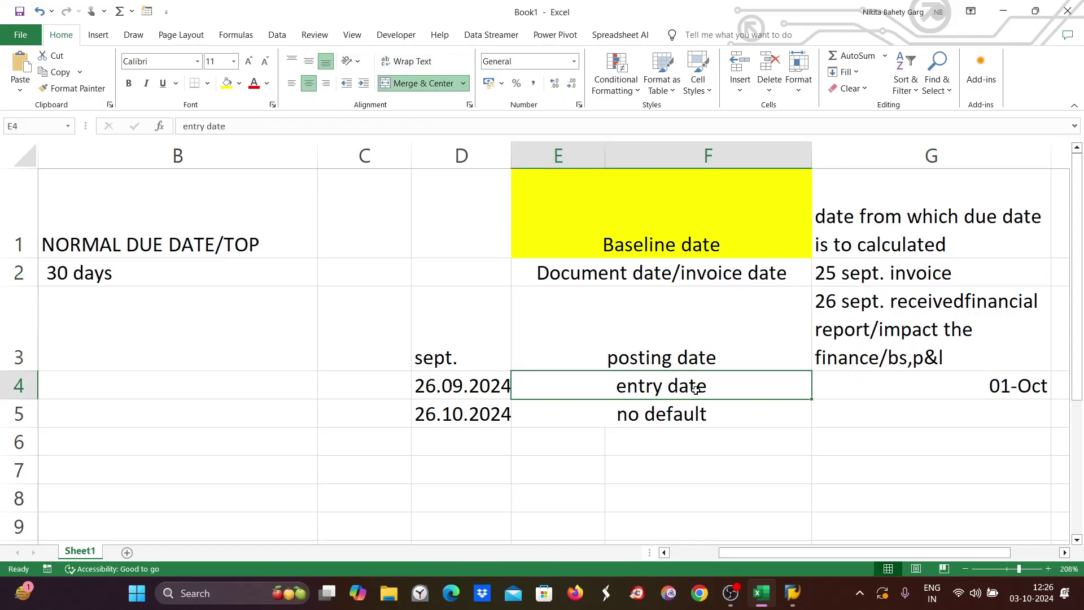
pyautogui.click(999, 383)
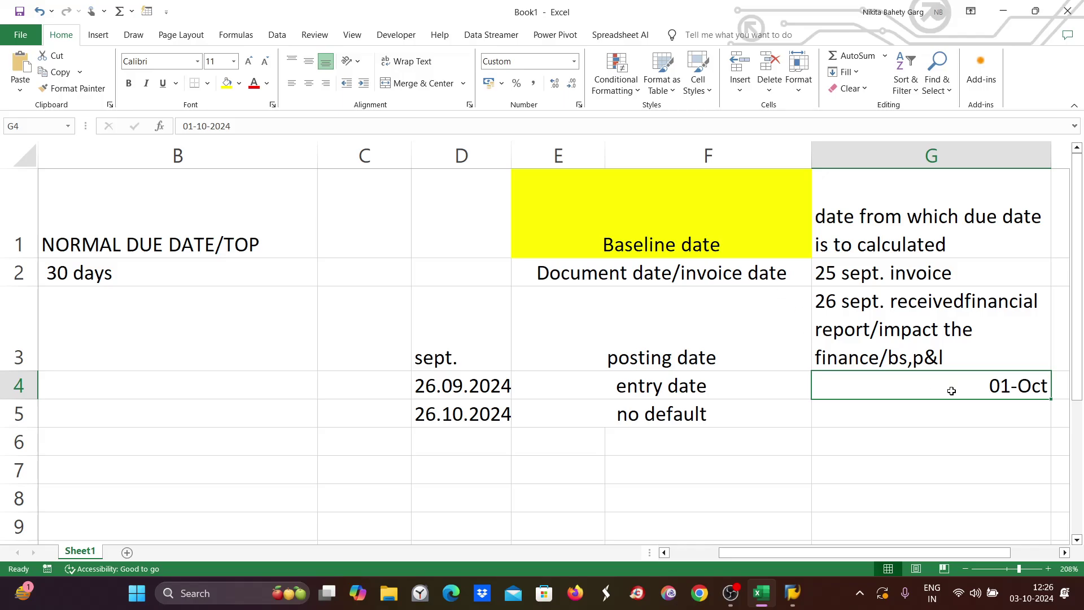
pyautogui.doubleClick(987, 385)
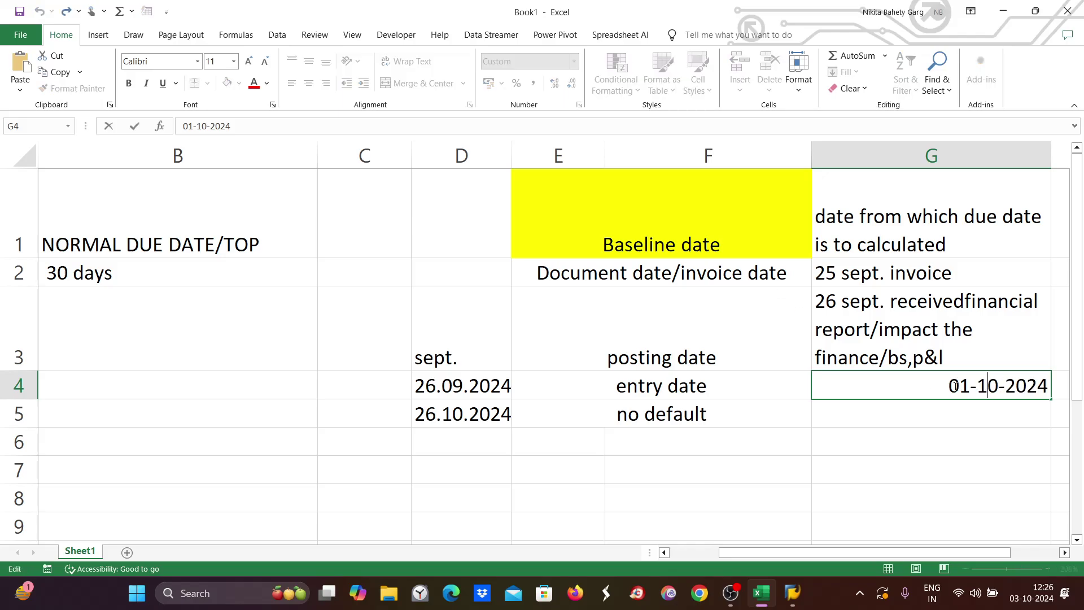
pyautogui.click(950, 328)
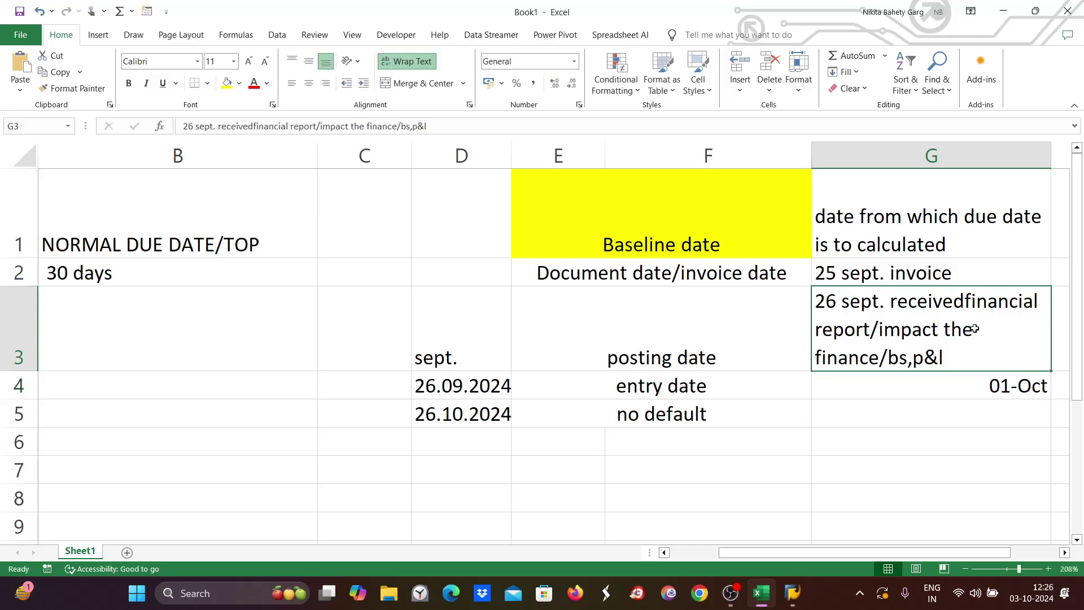
pyautogui.click(699, 389)
pyautogui.click(938, 394)
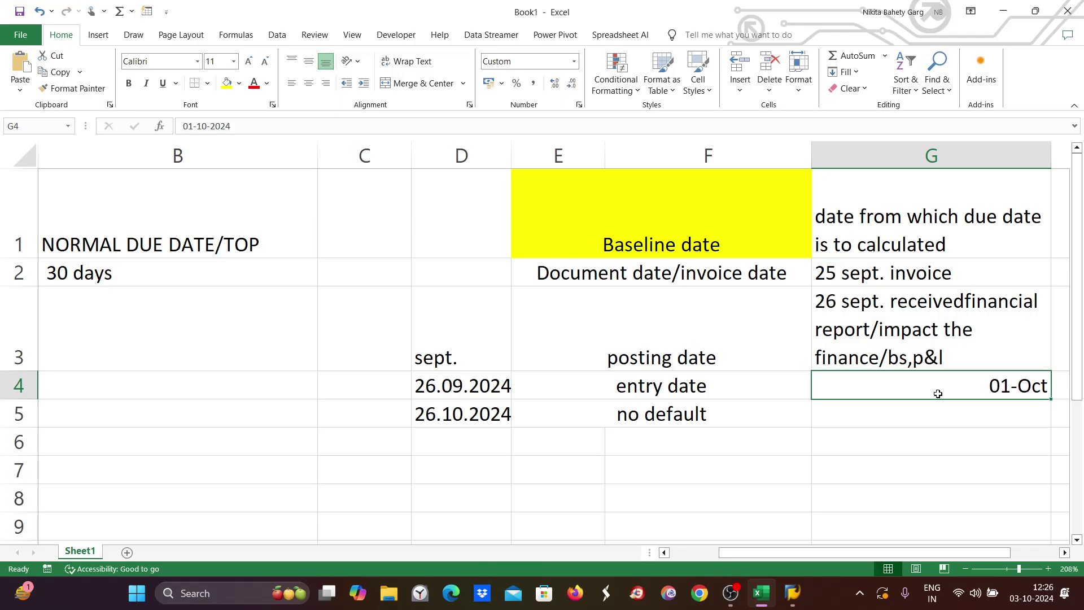
pyautogui.click(852, 269)
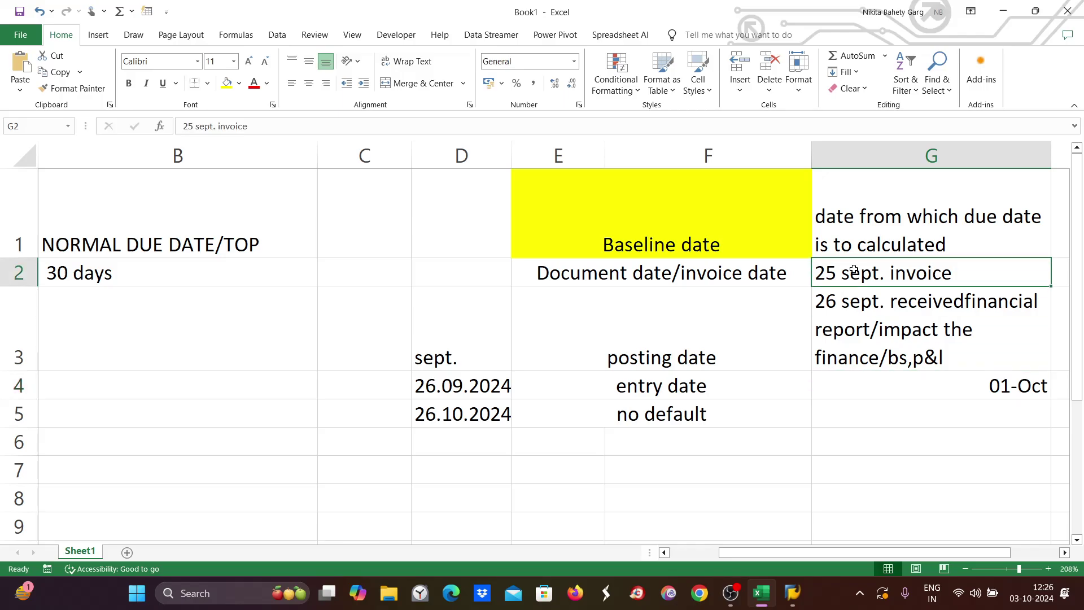
pyautogui.click(994, 388)
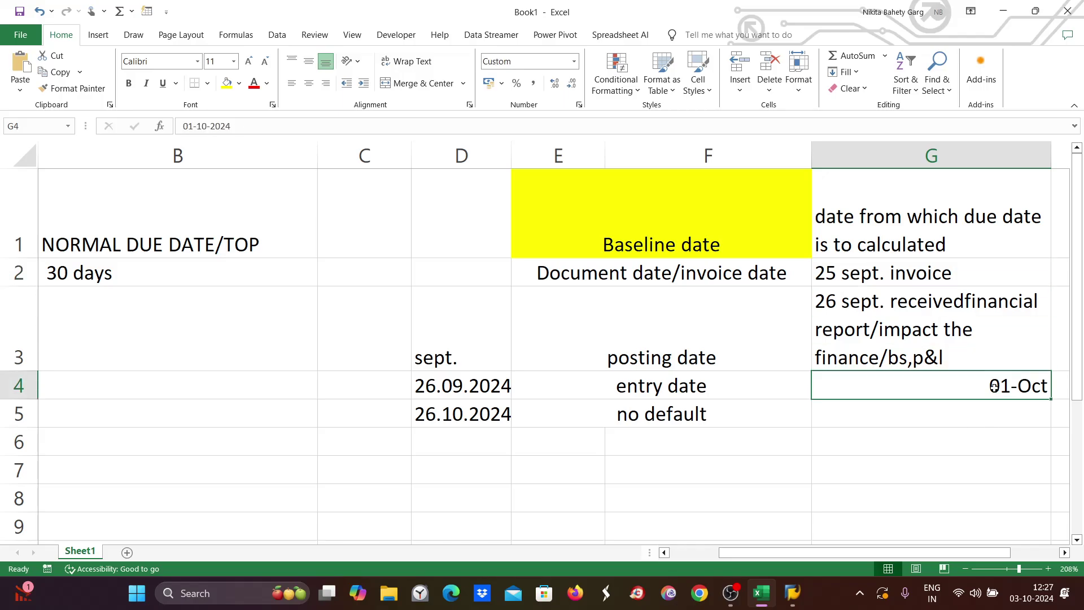
pyautogui.click(846, 343)
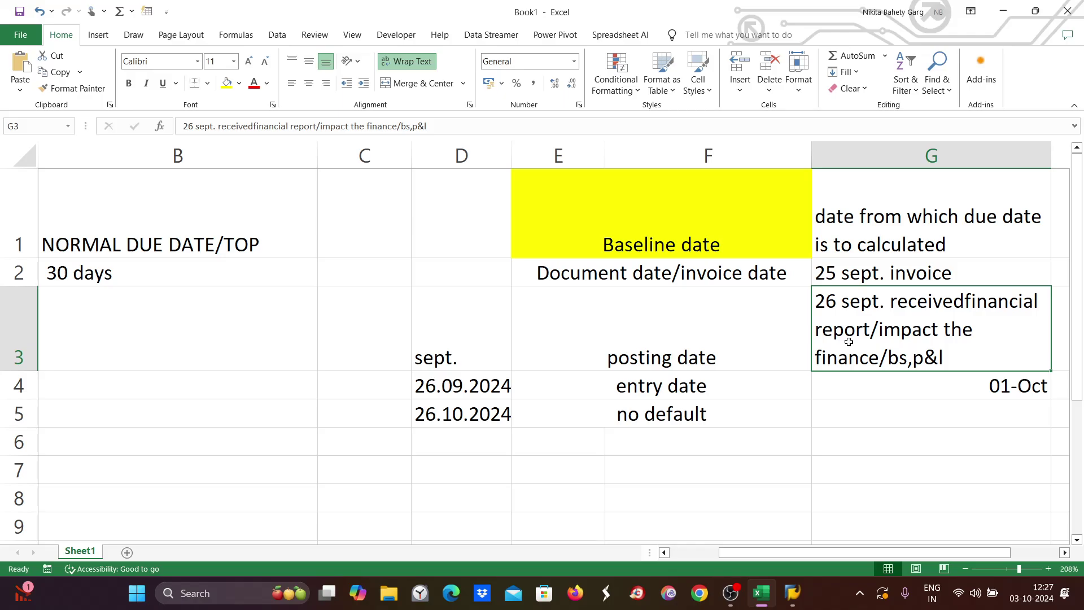
pyautogui.click(690, 341)
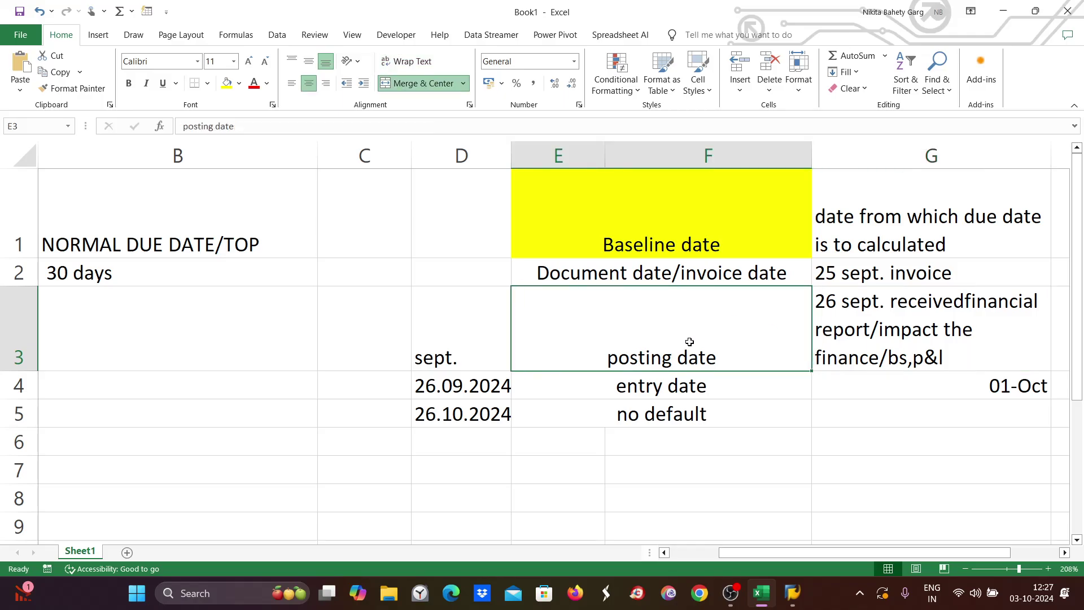
pyautogui.click(844, 321)
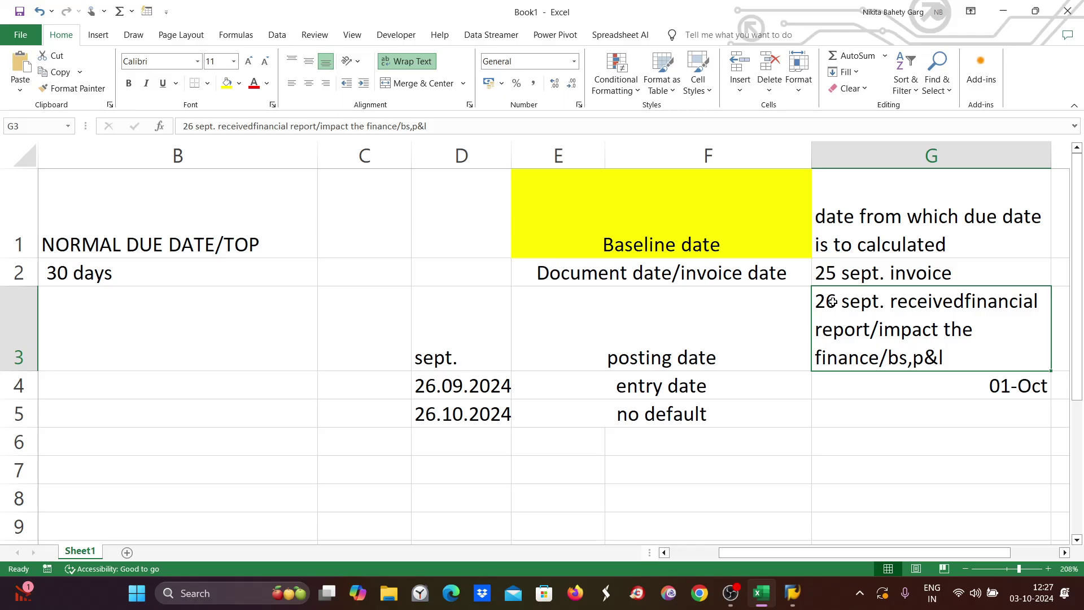
pyautogui.click(728, 421)
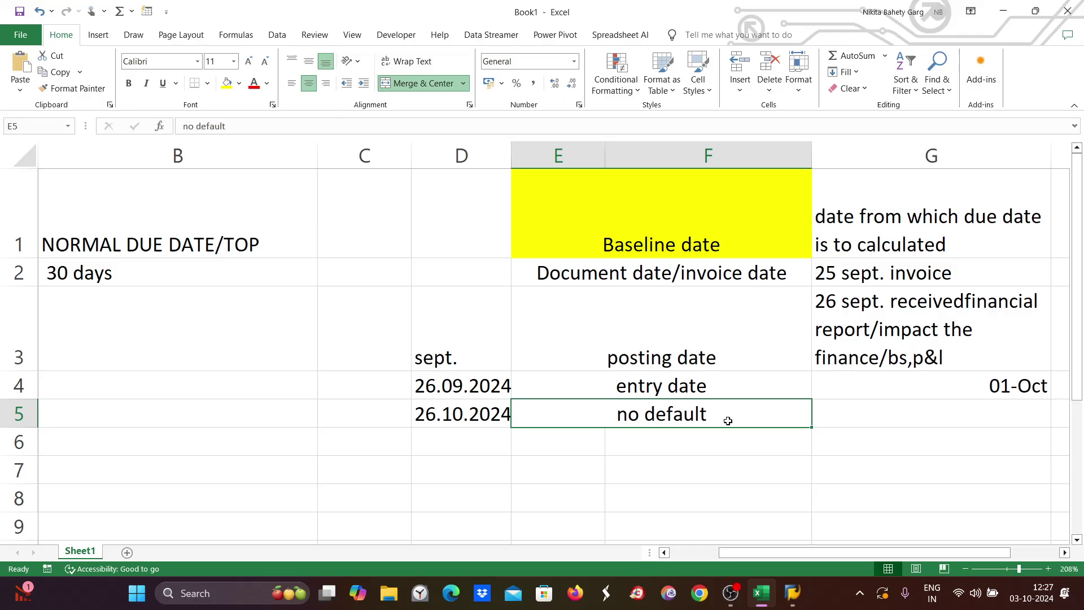
# Write 'no automatically triggered' in G5 beside the no default row.
pyautogui.doubleClick(906, 421)
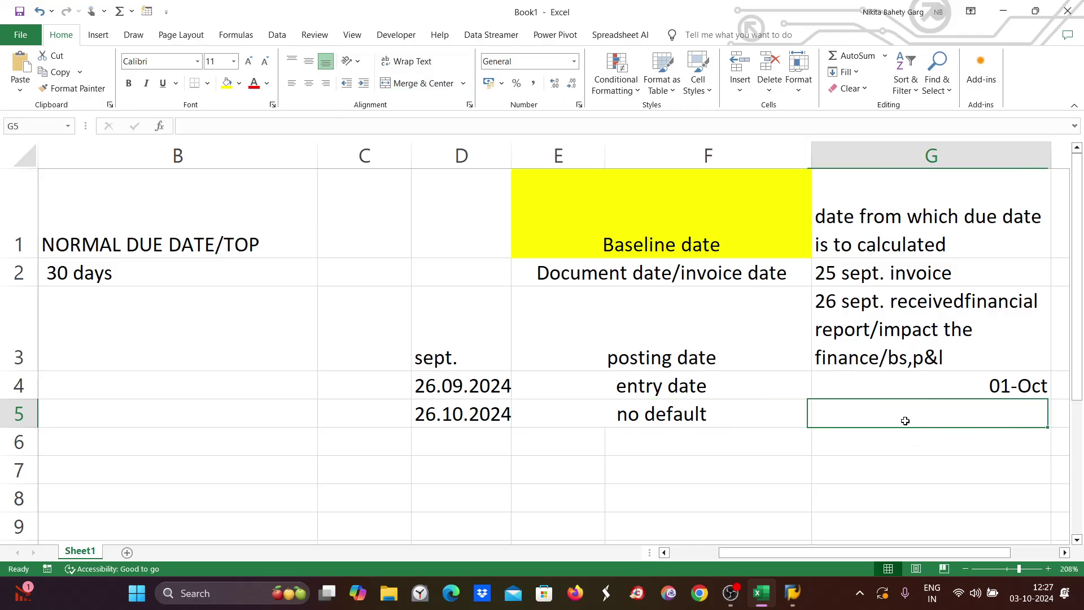
pyautogui.write('aut')
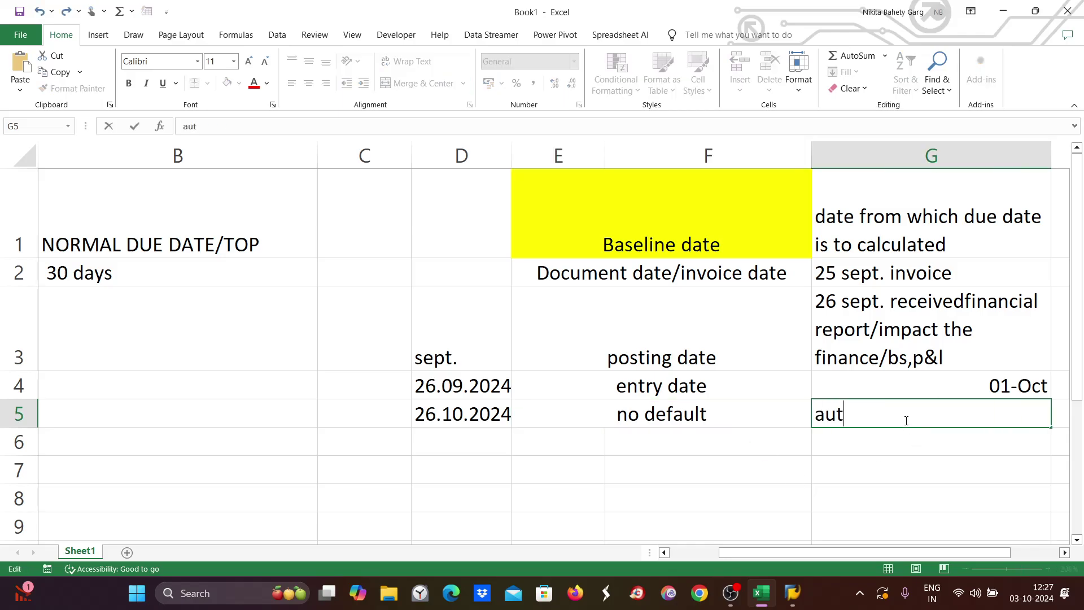
pyautogui.write('omatica')
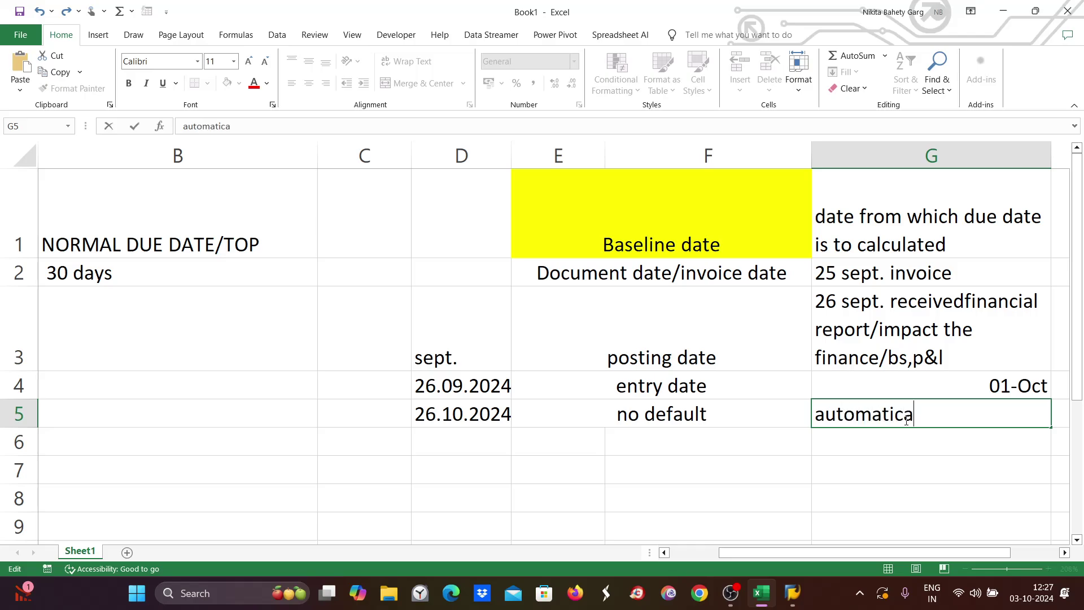
pyautogui.write('llu')
pyautogui.press('BackSpace')
pyautogui.write('y')
pyautogui.click(815, 415)
pyautogui.write('no')
pyautogui.click(981, 415)
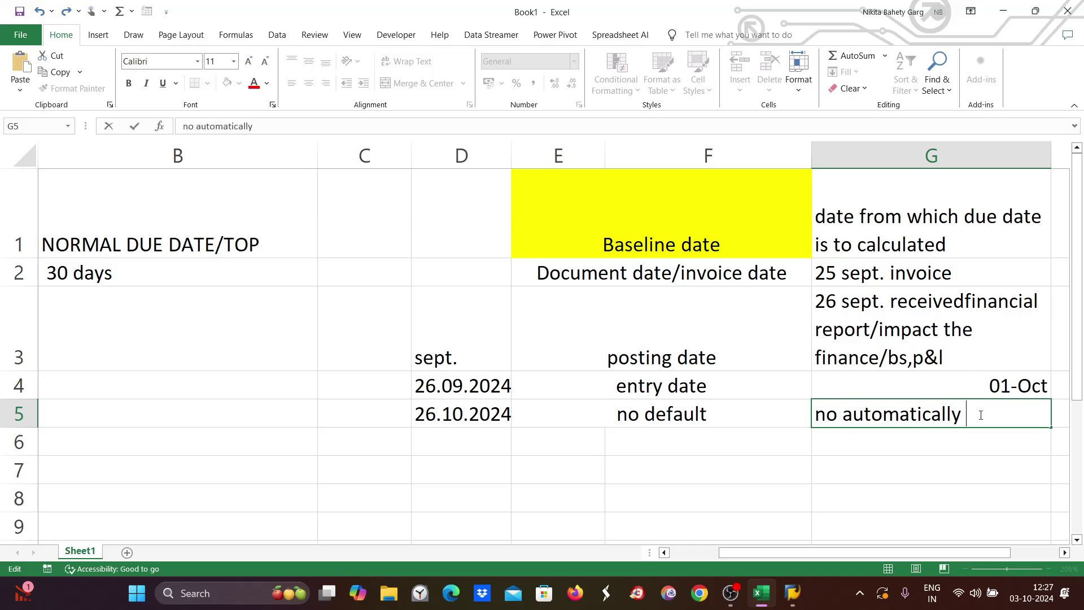
pyautogui.write('triggered')
# Add 'user manually enter top' in G6, then bring up the SAP windows.
pyautogui.click(862, 445)
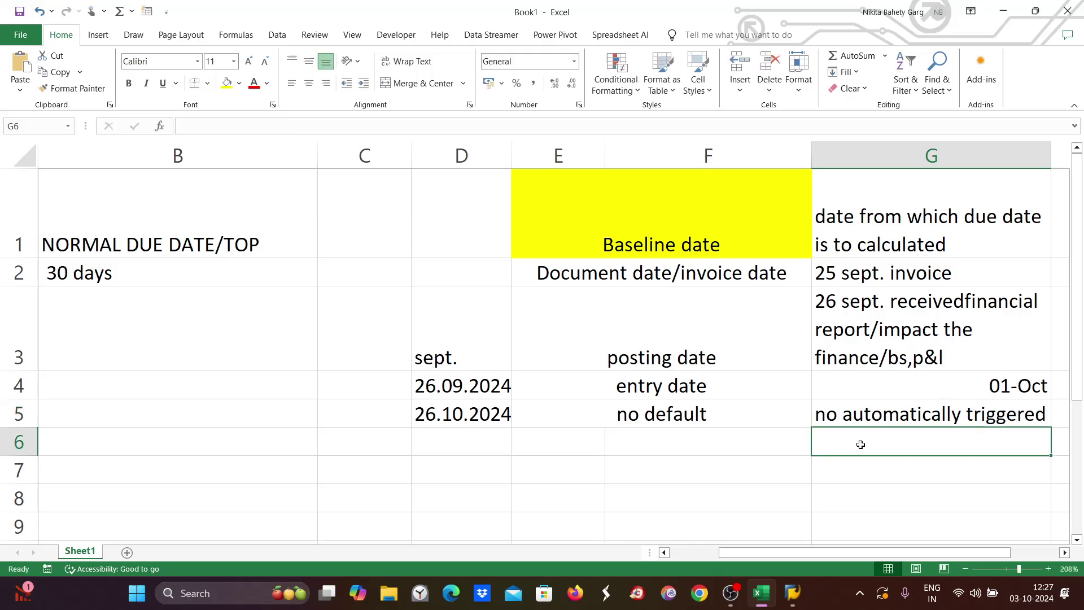
pyautogui.write('user ')
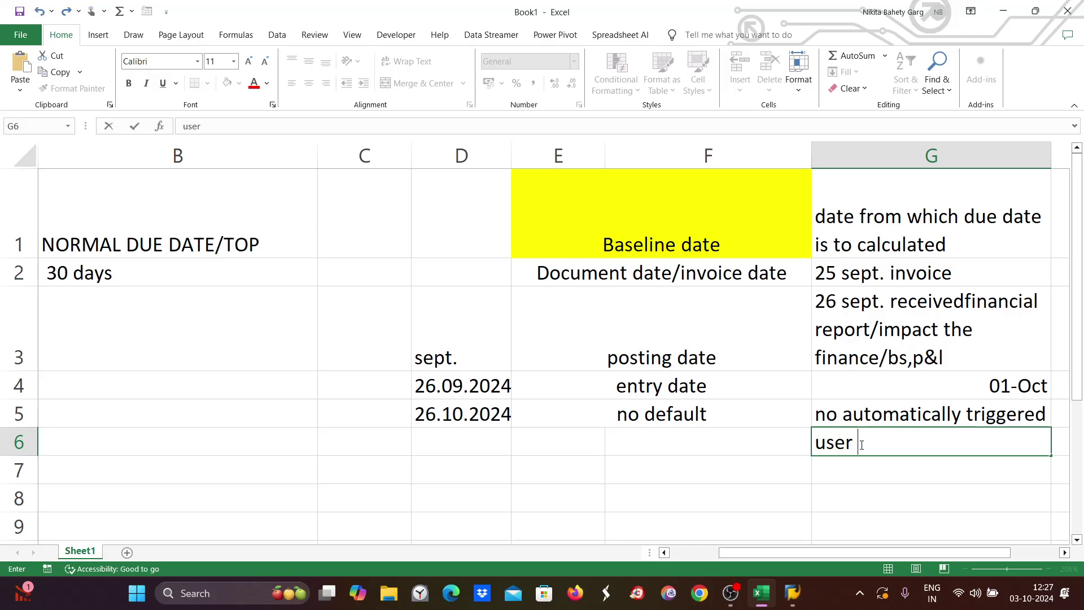
pyautogui.write('manually ')
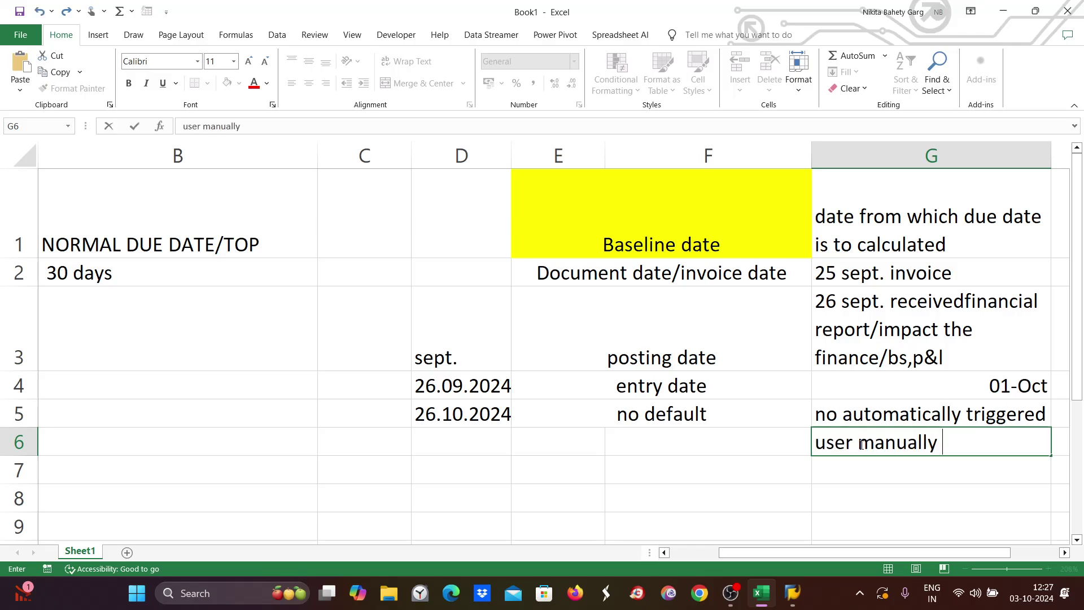
pyautogui.write('enter top')
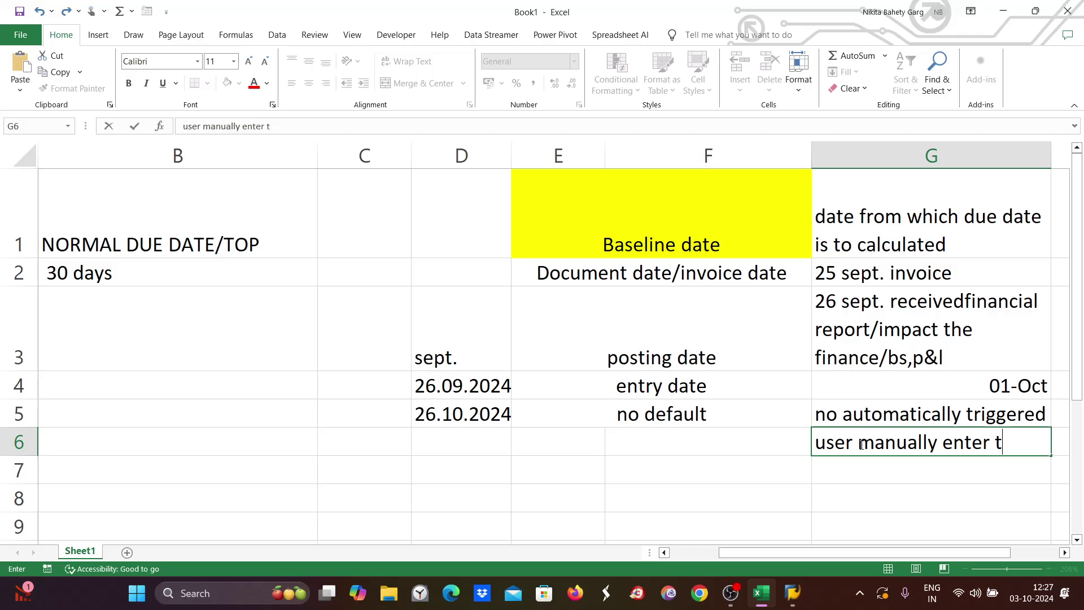
pyautogui.click(661, 416)
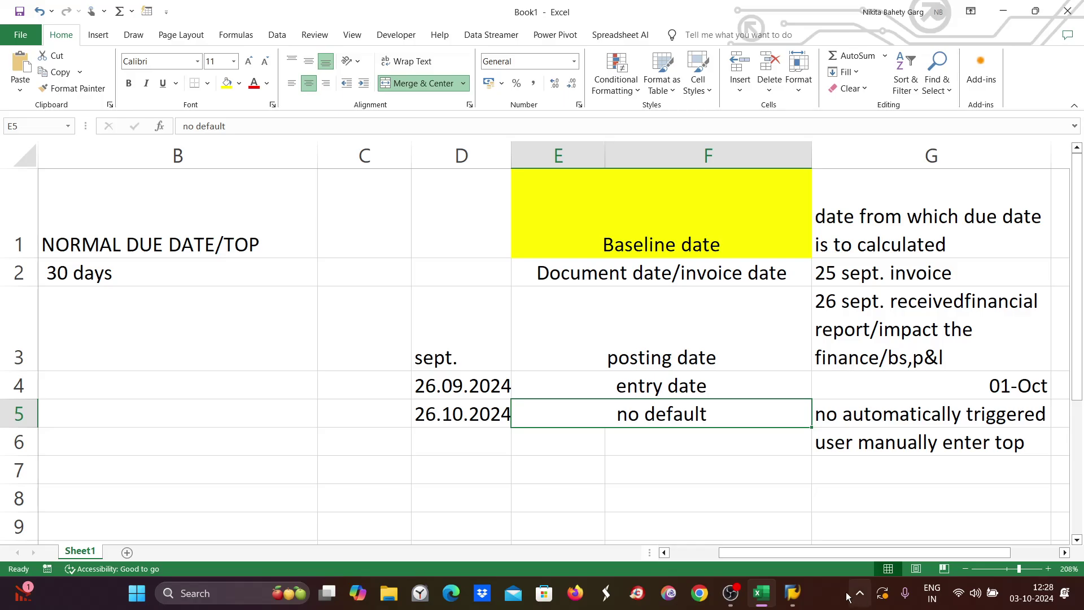
pyautogui.click(793, 593)
# Give ze30 a Posting date baseline with 30 days for term 1; dismiss the broken-connection message.
pyautogui.click(829, 541)
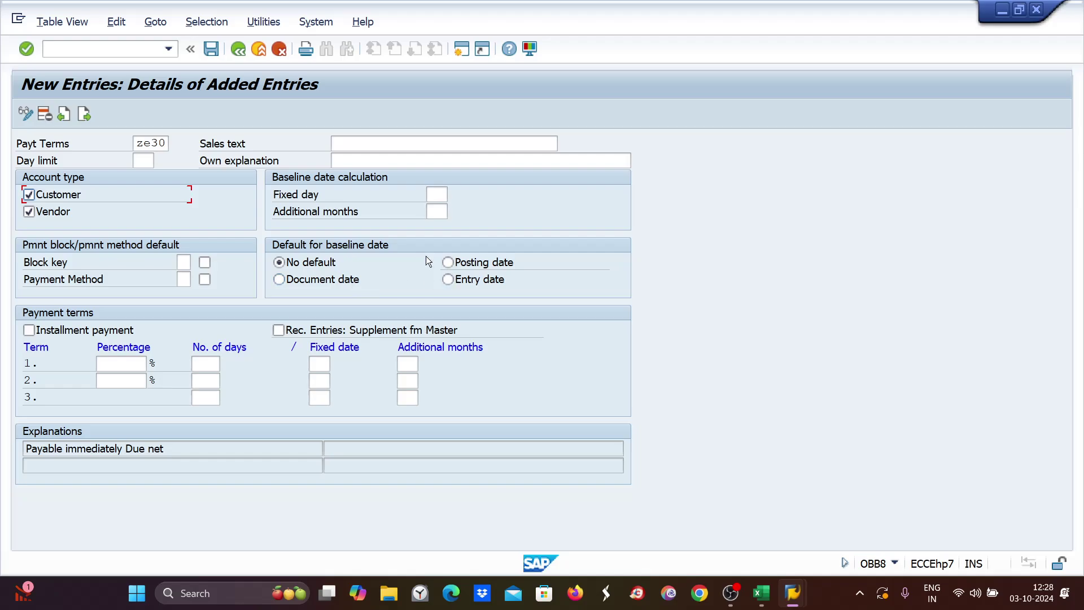
pyautogui.click(449, 263)
pyautogui.click(202, 364)
pyautogui.write('30')
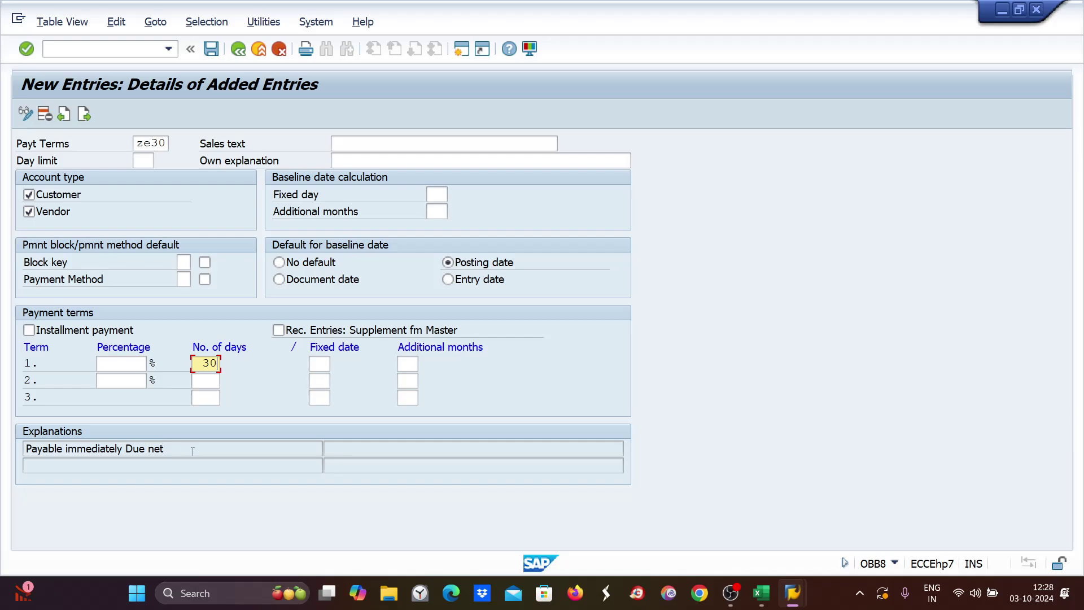
pyautogui.moveTo(193, 452); pyautogui.dragTo(1, 474)
pyautogui.click(5, 548)
pyautogui.click(645, 364)
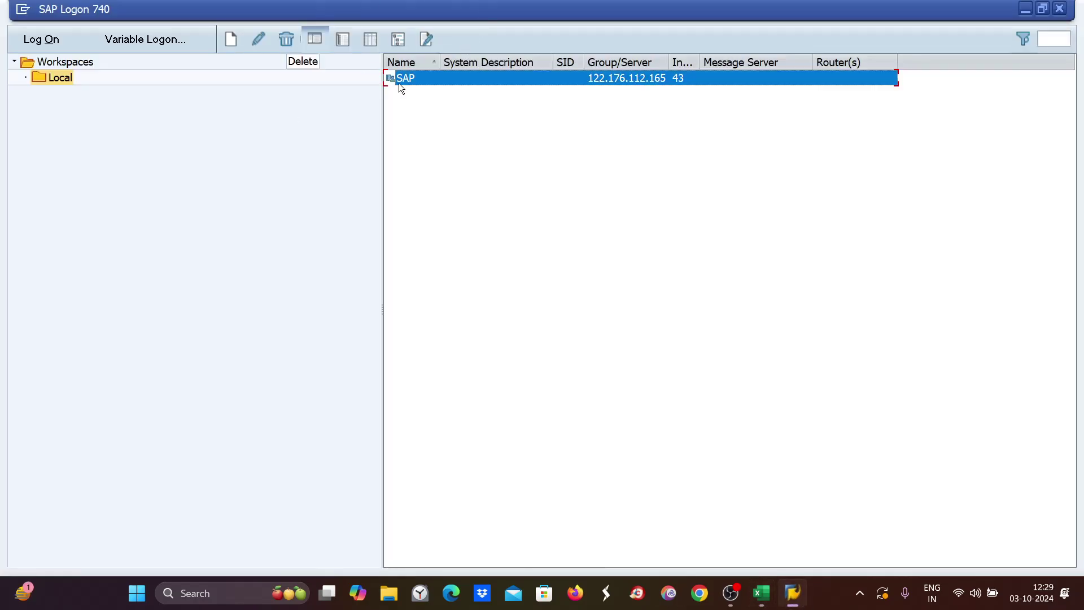
# Log back on, continue with this logon ending the other, and run OBB8.
pyautogui.doubleClick(402, 80)
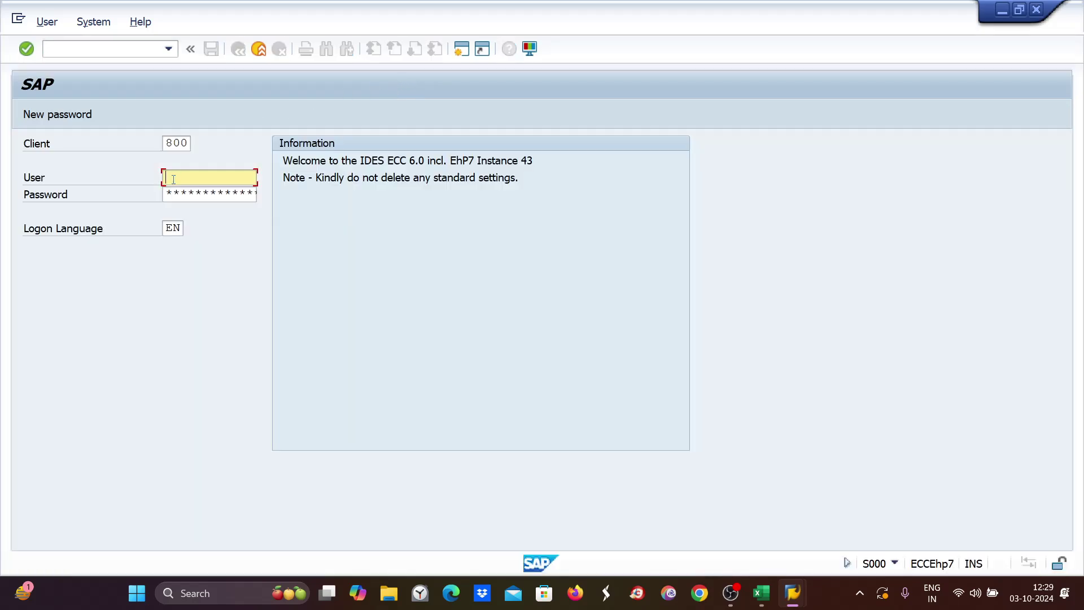
pyautogui.write('n')
pyautogui.click(178, 193)
pyautogui.click(177, 193)
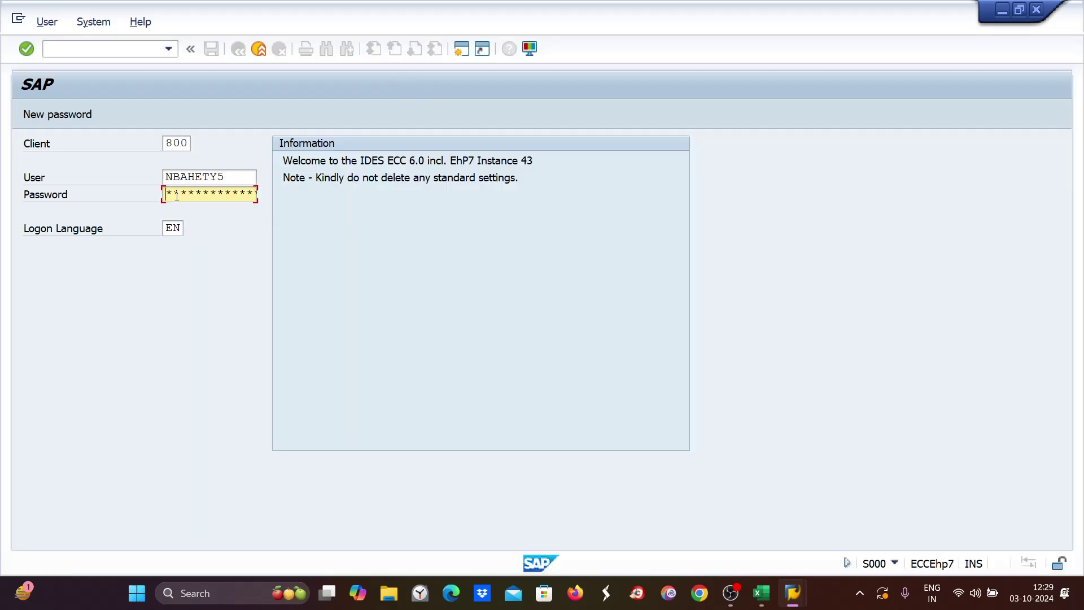
pyautogui.press('Return')
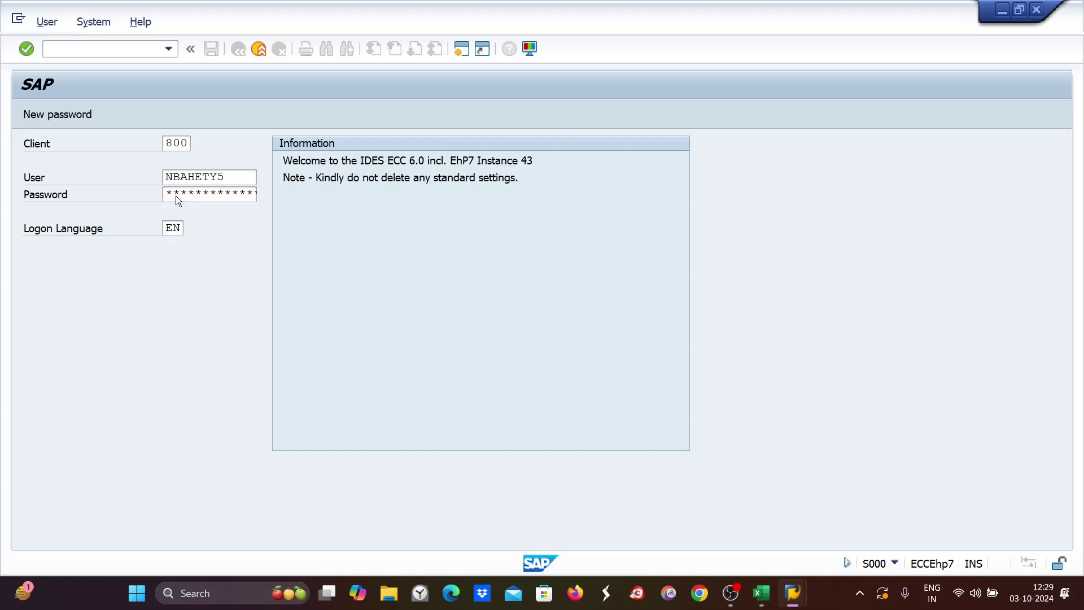
pyautogui.click(92, 460)
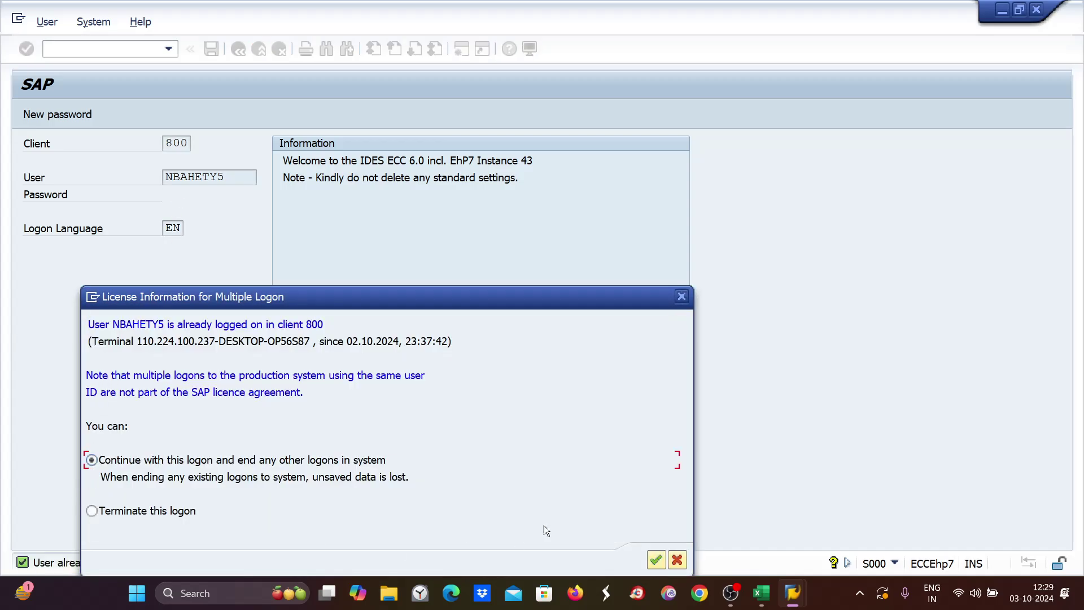
pyautogui.click(657, 559)
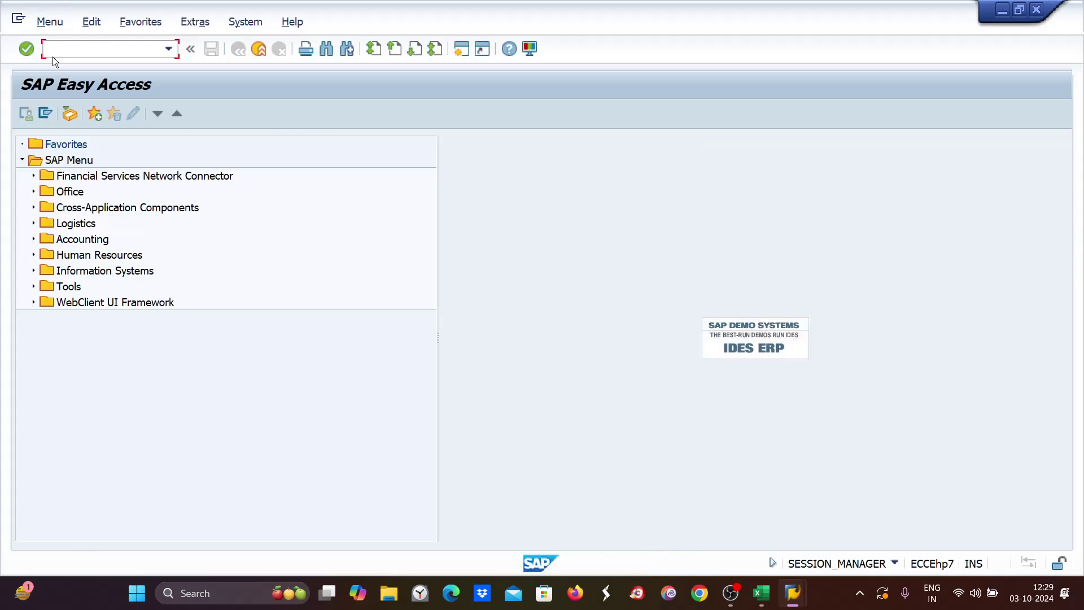
pyautogui.write('obb8')
pyautogui.press('Return')
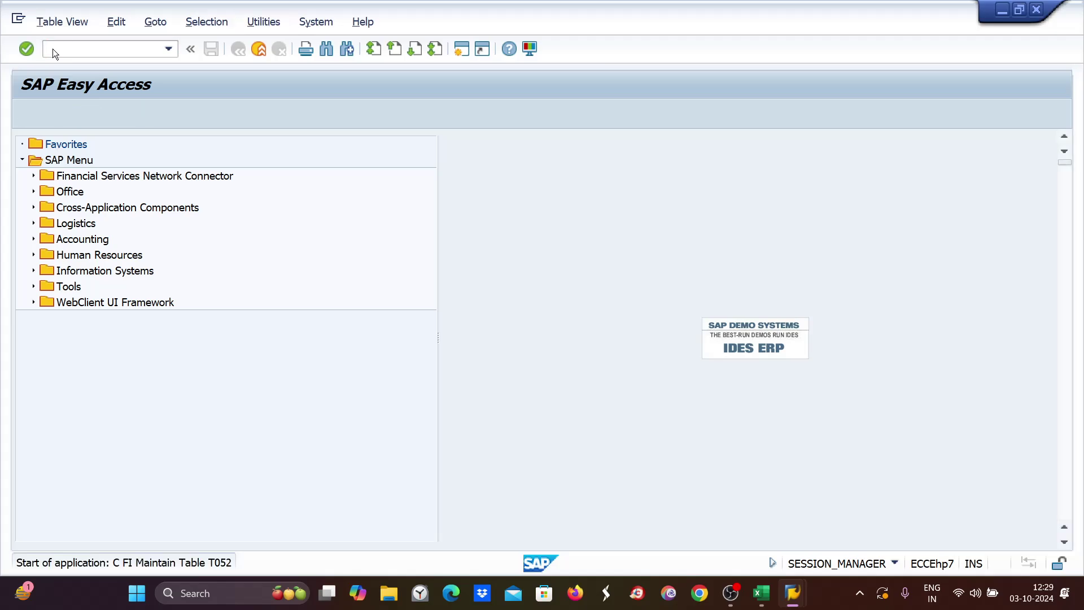
# Create payment term ZE30 with a Posting date baseline and 30 days for term 1.
pyautogui.click(97, 114)
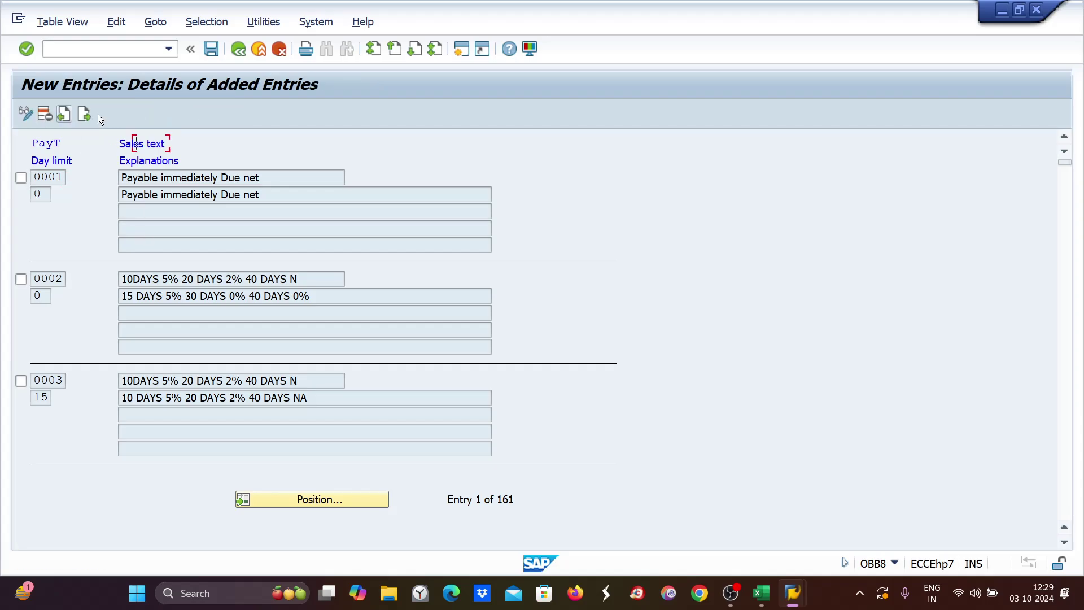
pyautogui.write('ze')
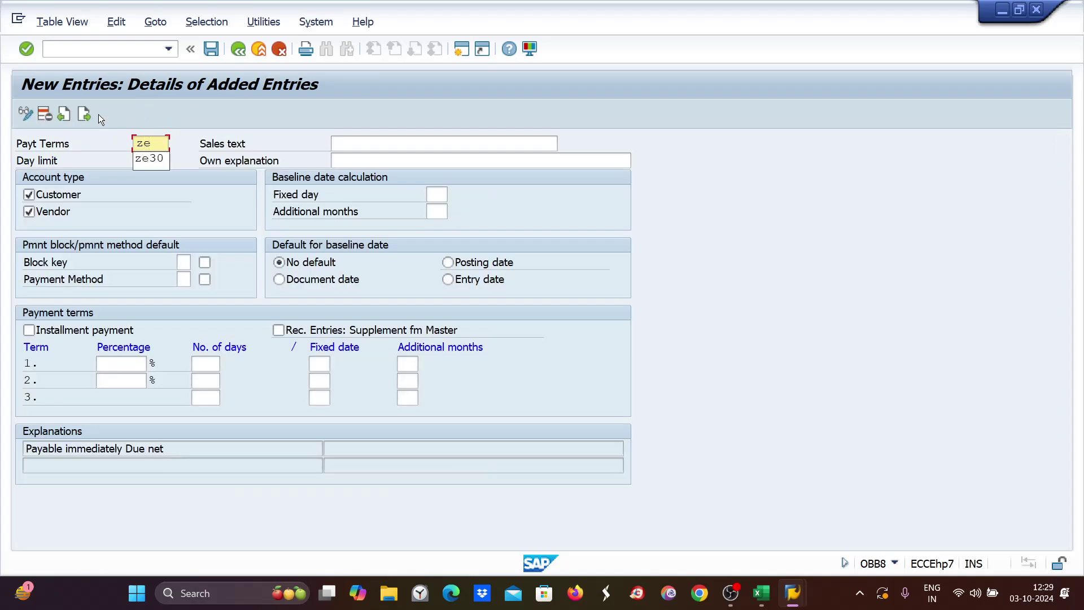
pyautogui.write('30')
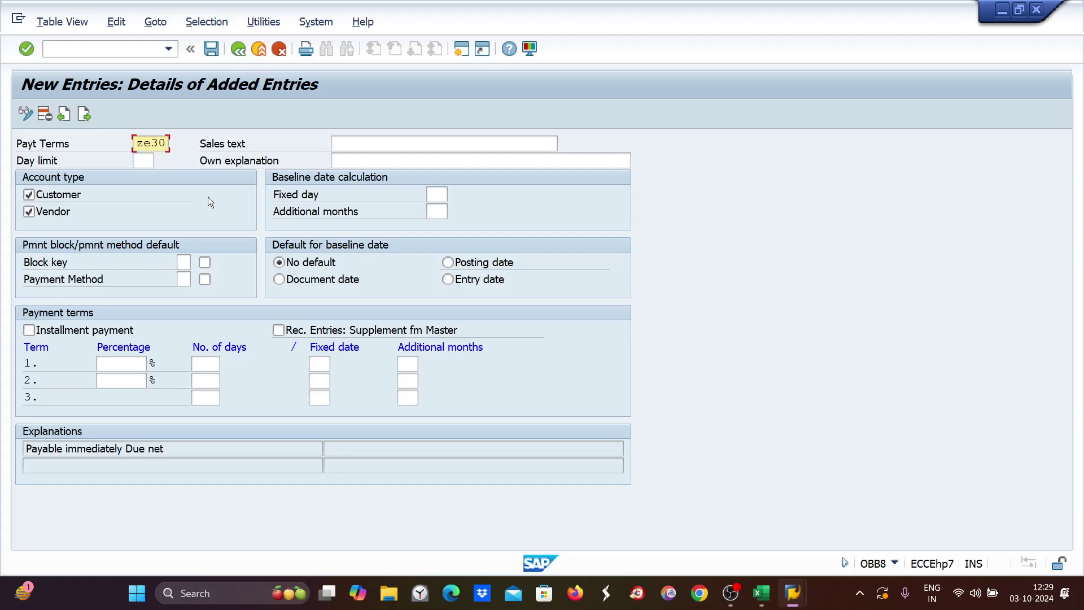
pyautogui.click(448, 263)
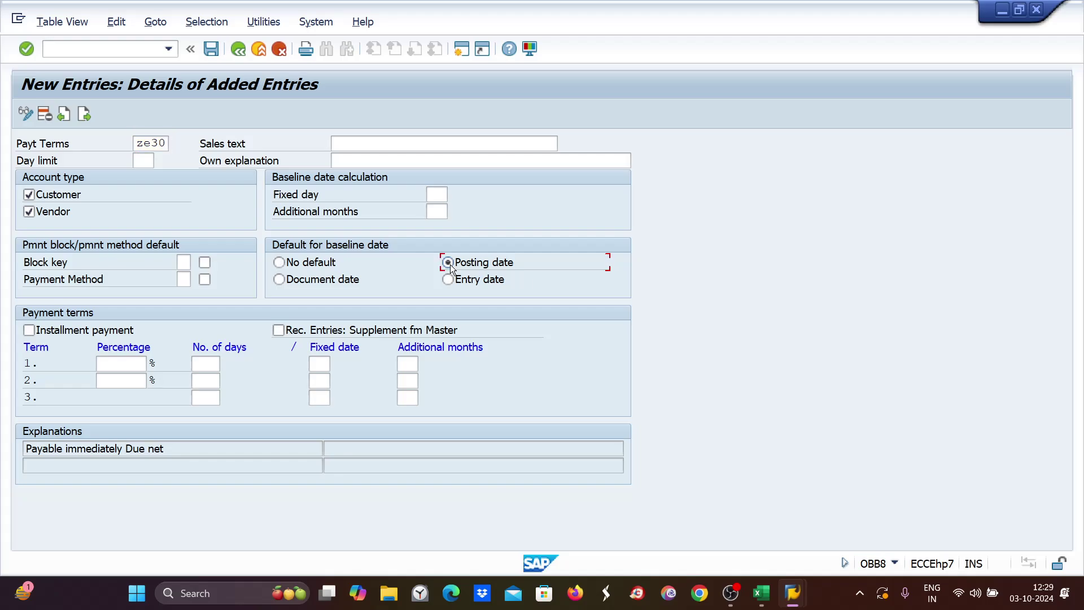
pyautogui.click(217, 367)
pyautogui.write('30')
pyautogui.moveTo(200, 455); pyautogui.dragTo(8, 456)
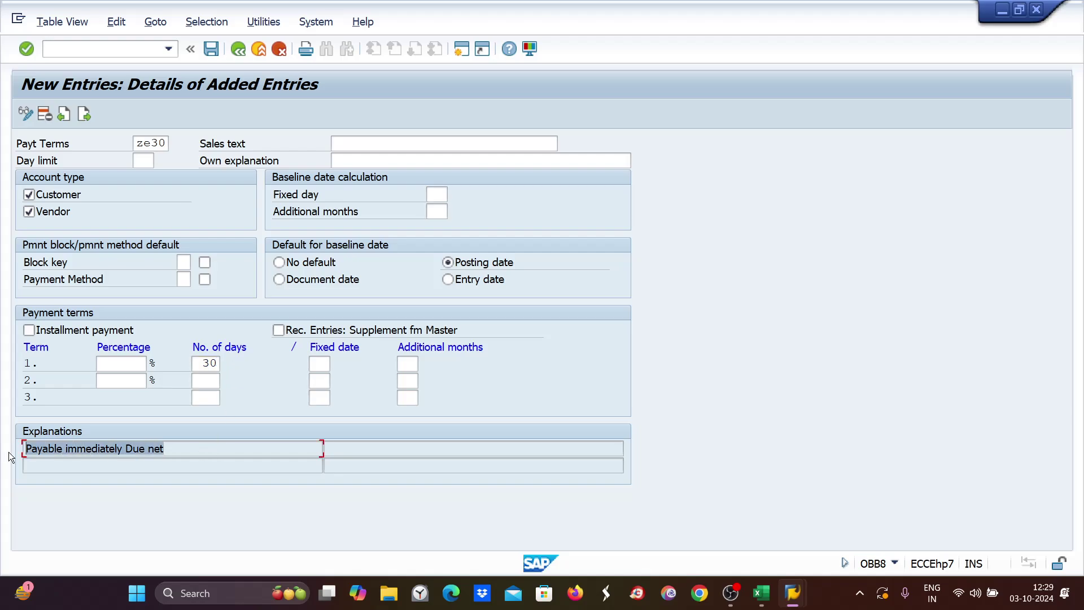
pyautogui.press('Return')
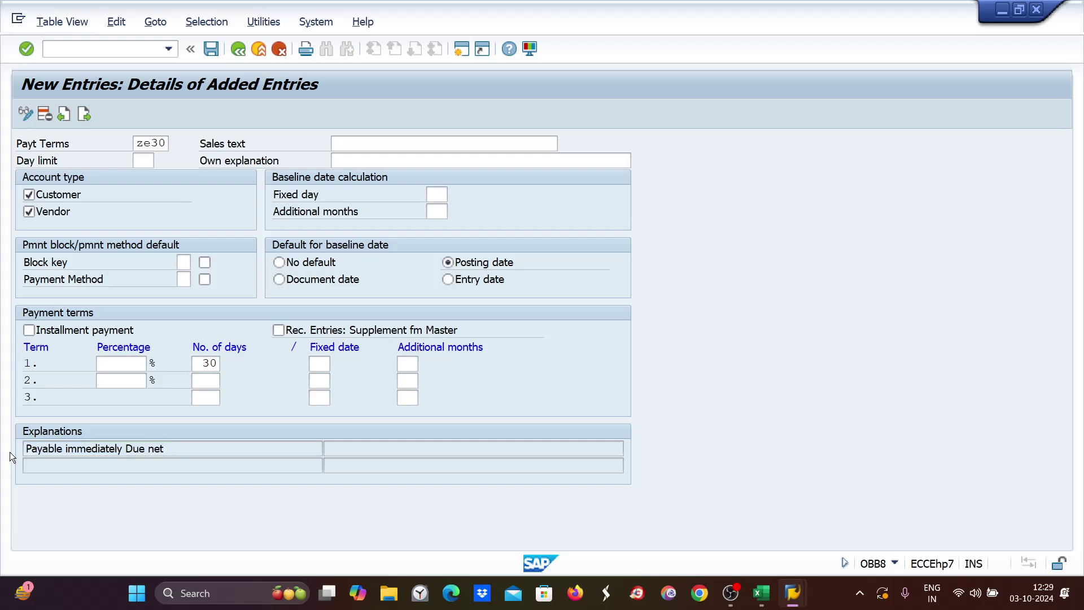
# Copy the explanation into Sales text and set own explanation 'invoice due in 30 days'.
pyautogui.moveTo(148, 452); pyautogui.dragTo(24, 449)
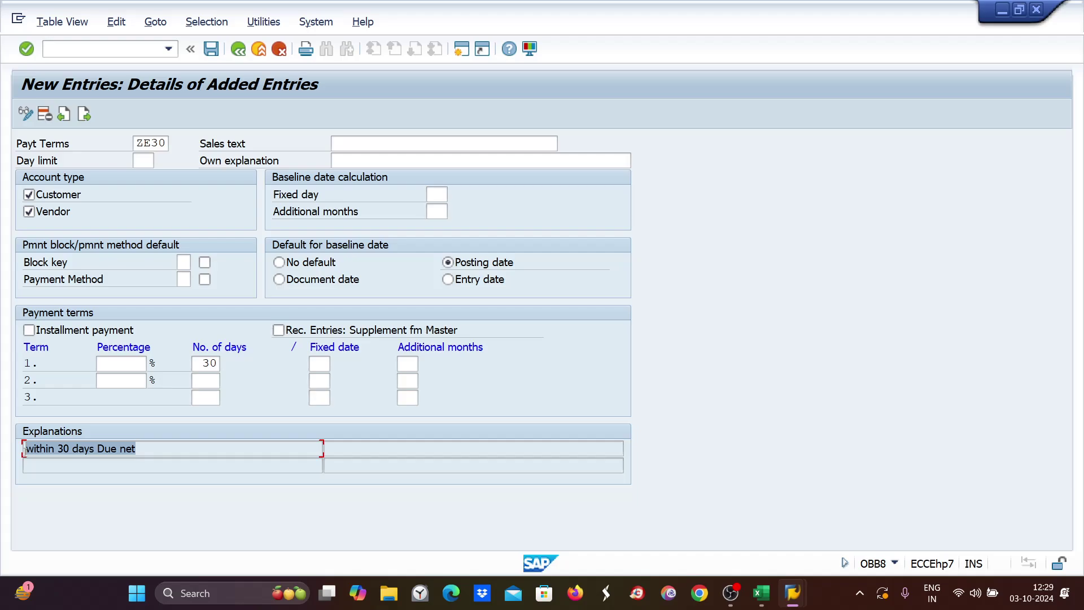
pyautogui.click(25, 450)
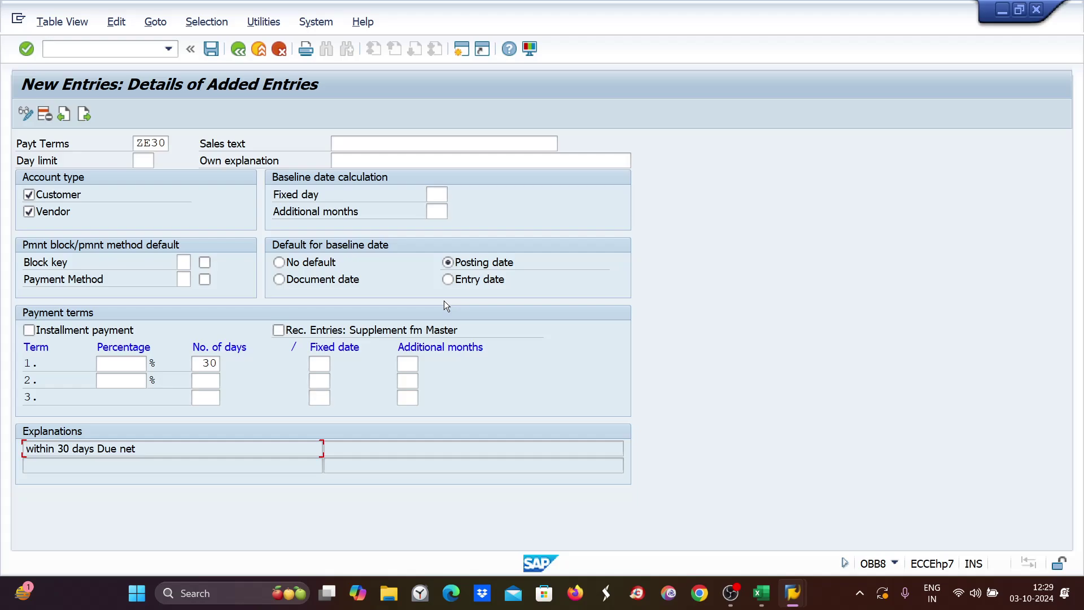
pyautogui.moveTo(173, 451); pyautogui.dragTo(2, 457)
pyautogui.hotkey('ctrl', 'c')
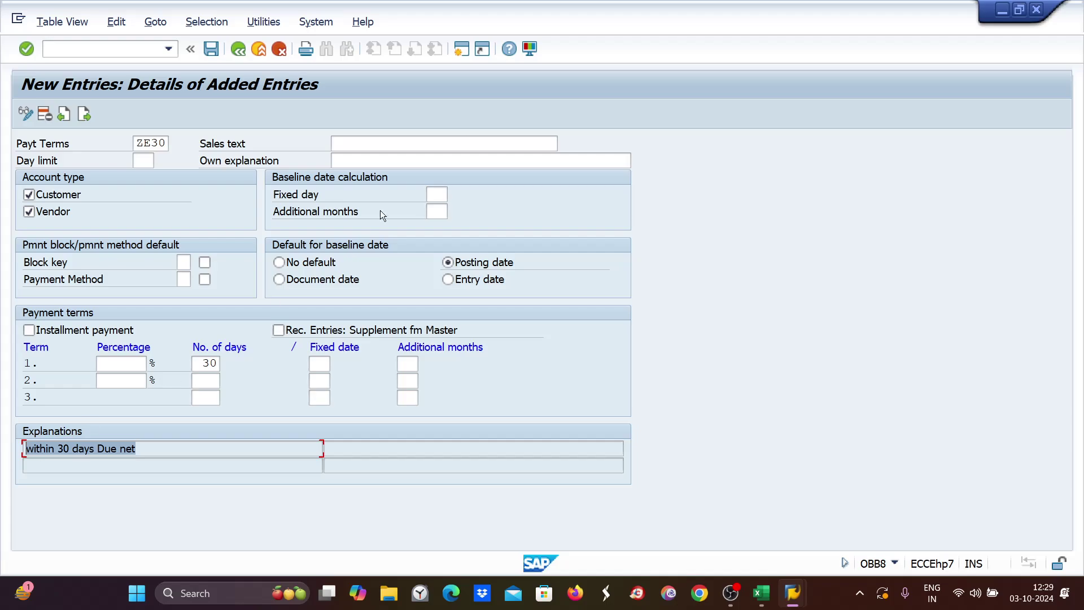
pyautogui.click(352, 145)
pyautogui.hotkey('ctrl', 'v')
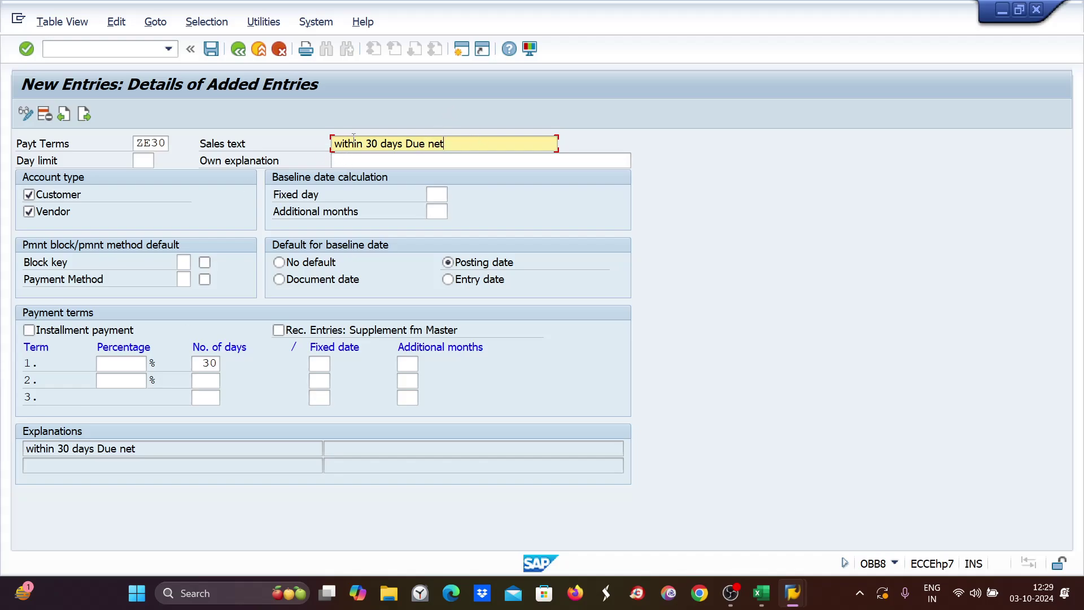
pyautogui.click(340, 158)
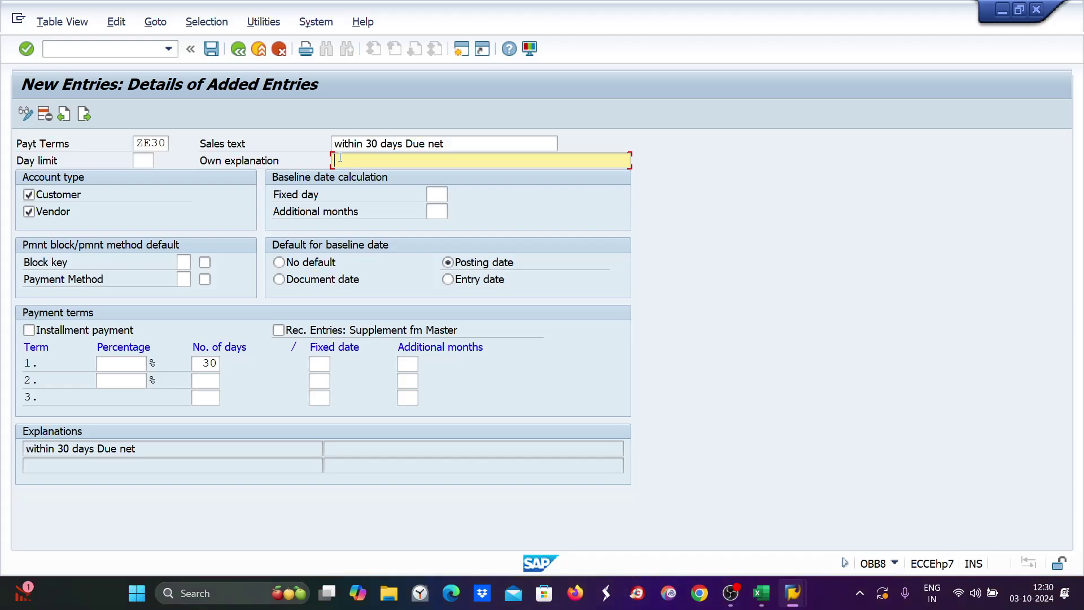
pyautogui.write('invoice due in 30 days')
# Save ZE30 under the customizing request and return to Excel.
pyautogui.hotkey('ctrl', 's')
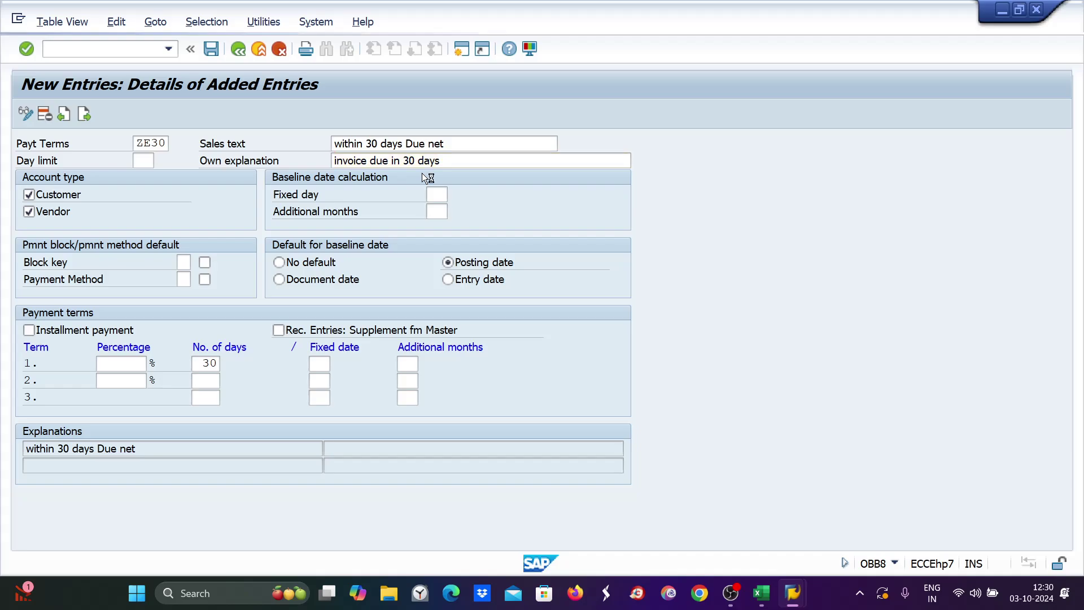
pyautogui.click(342, 294)
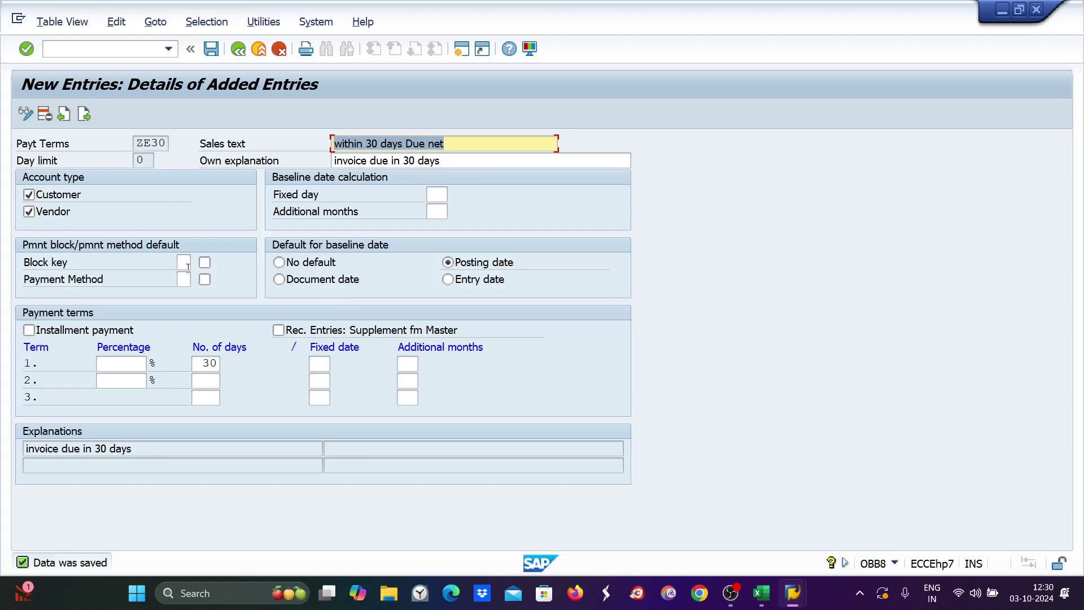
pyautogui.click(763, 600)
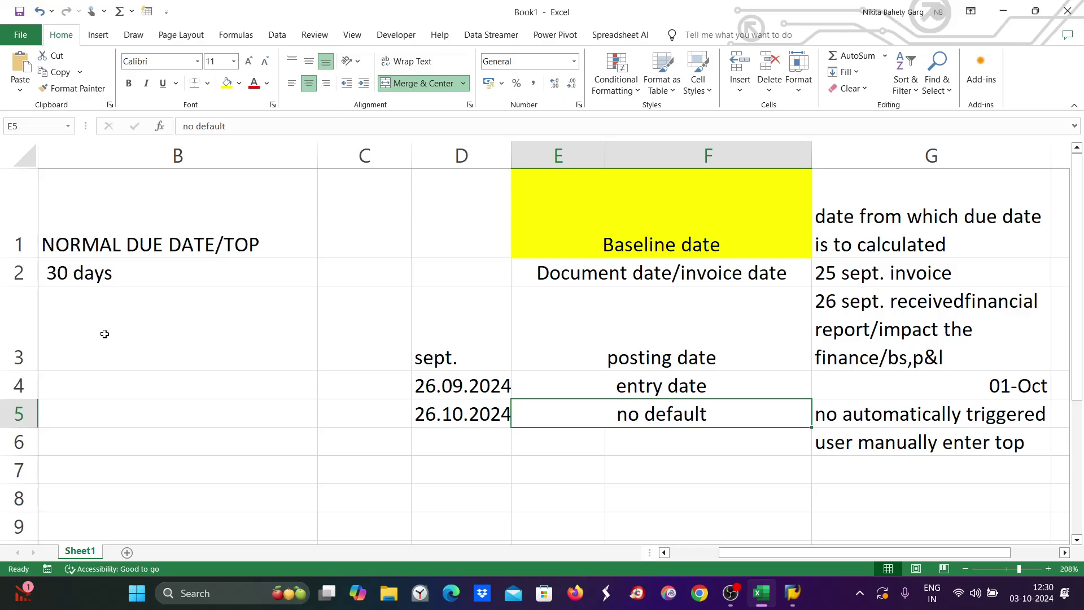
# On a new sheet zoomed to 282%, enter 'Condition 1' in A1 and autofit column A.
pyautogui.click(126, 552)
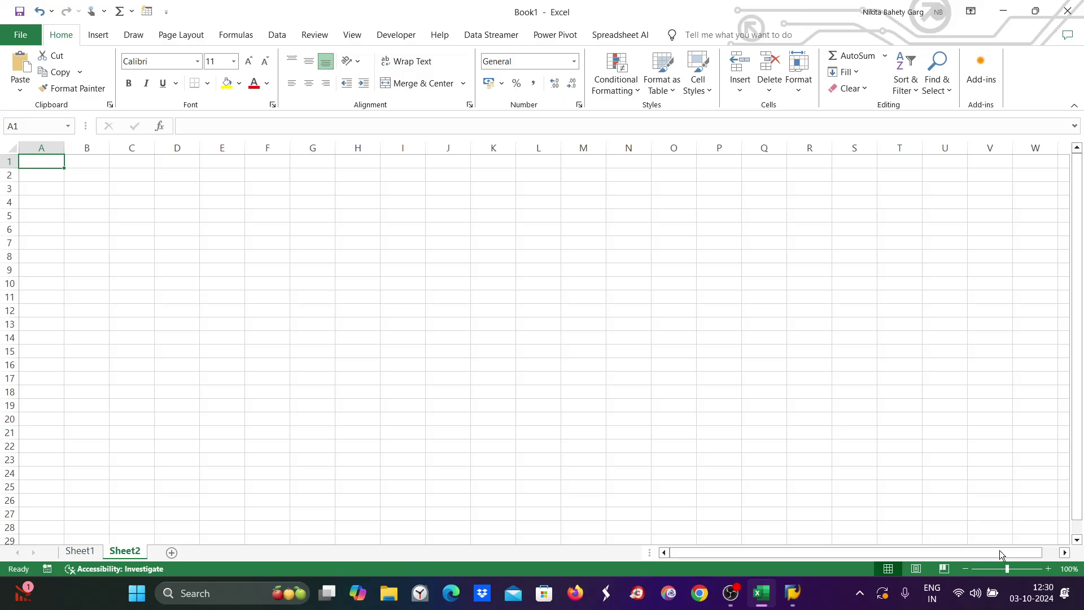
pyautogui.moveTo(1007, 569); pyautogui.dragTo(1028, 569)
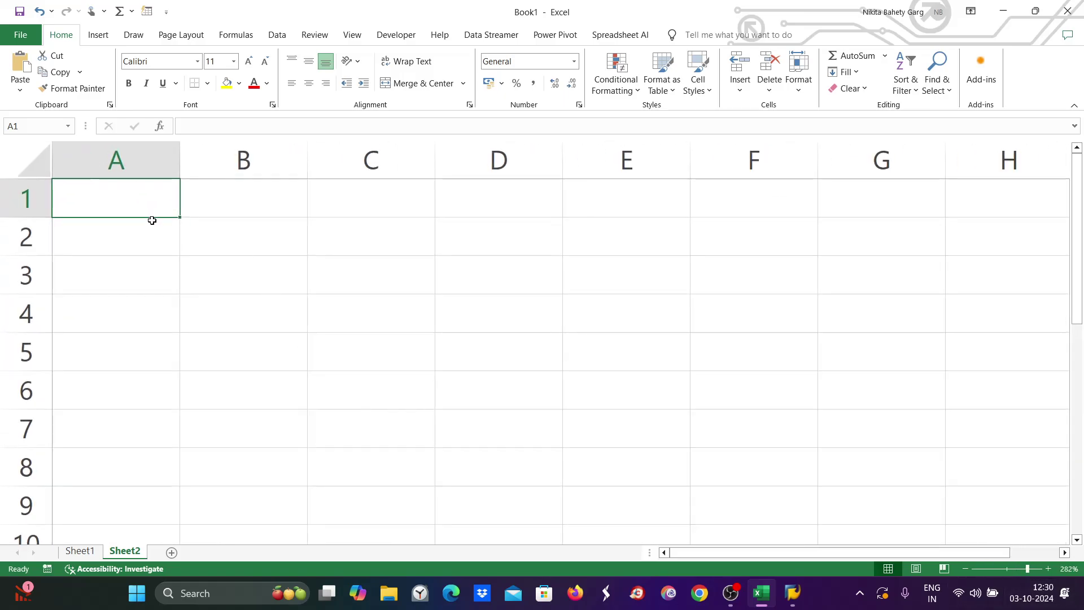
pyautogui.press('BackSpace')
pyautogui.write('C')
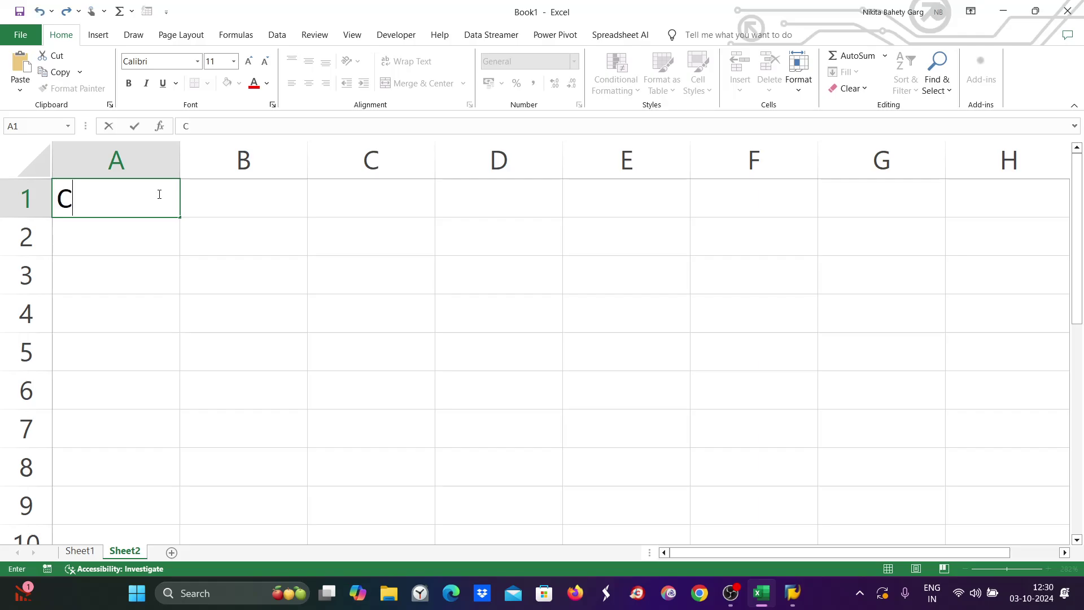
pyautogui.write('ondit')
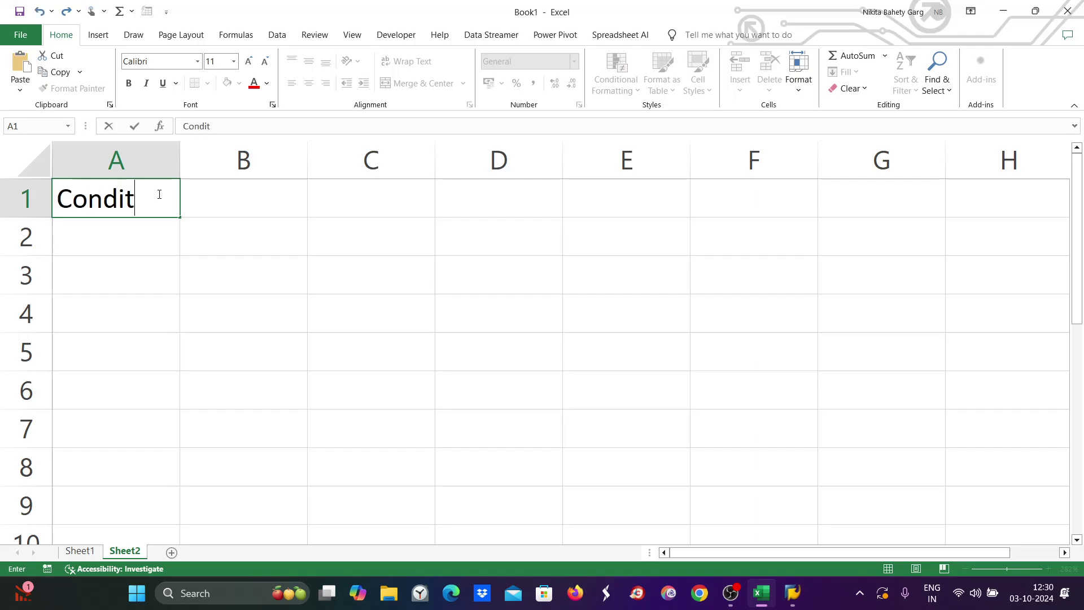
pyautogui.write('ion 1')
pyautogui.press('Tab')
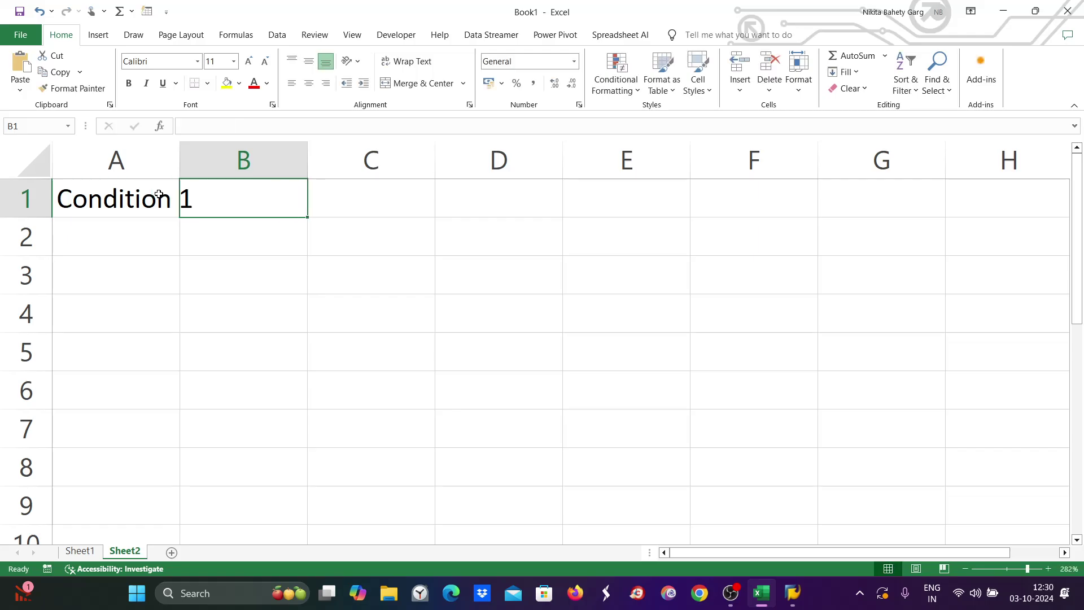
pyautogui.press('Tab')
pyautogui.click(164, 199)
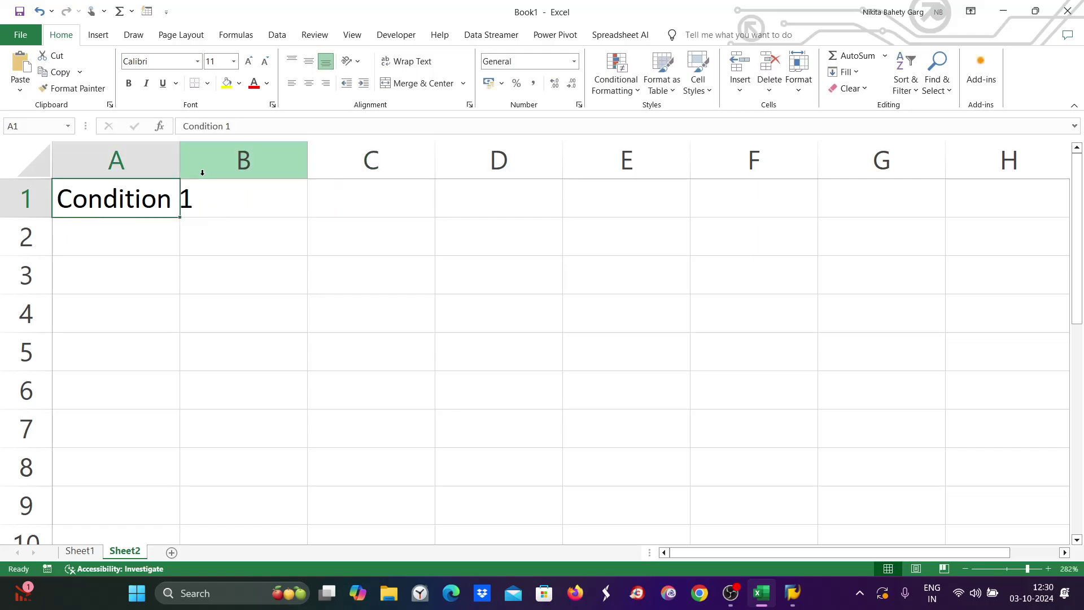
pyautogui.doubleClick(181, 162)
# Enter 'Normal TOP' in B1, widen column B, and put ZE30 in B2.
pyautogui.click(249, 198)
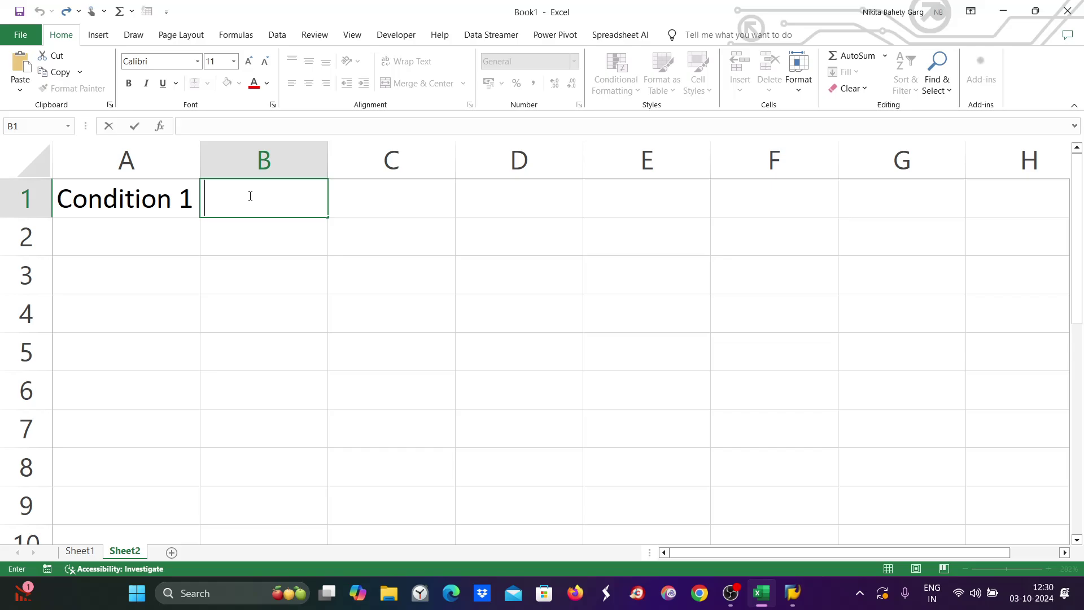
pyautogui.write('Normal ')
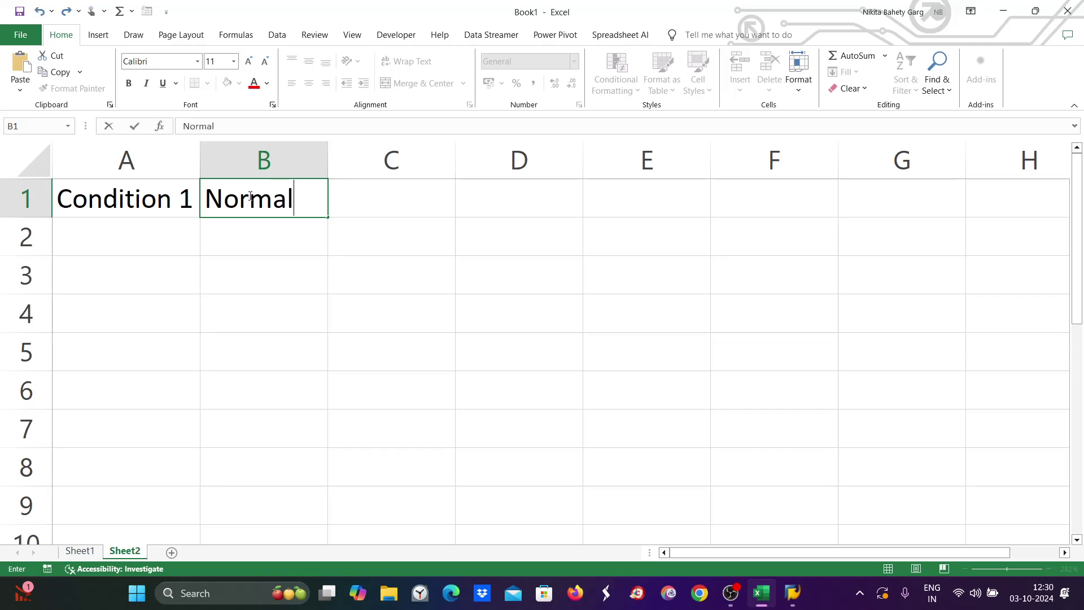
pyautogui.write('TOP')
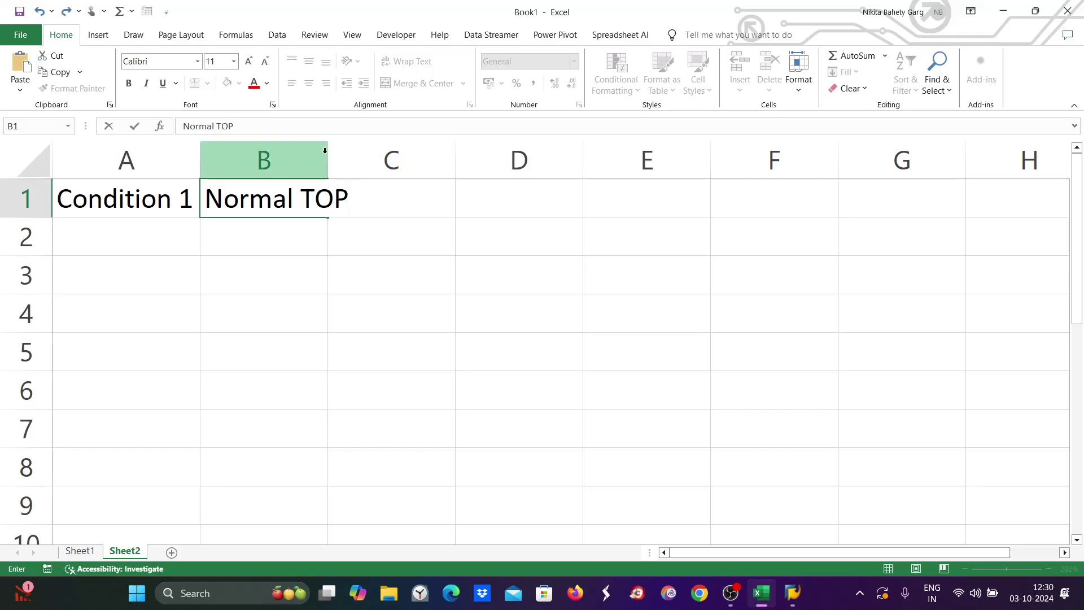
pyautogui.click(459, 308)
pyautogui.moveTo(333, 161); pyautogui.dragTo(361, 161)
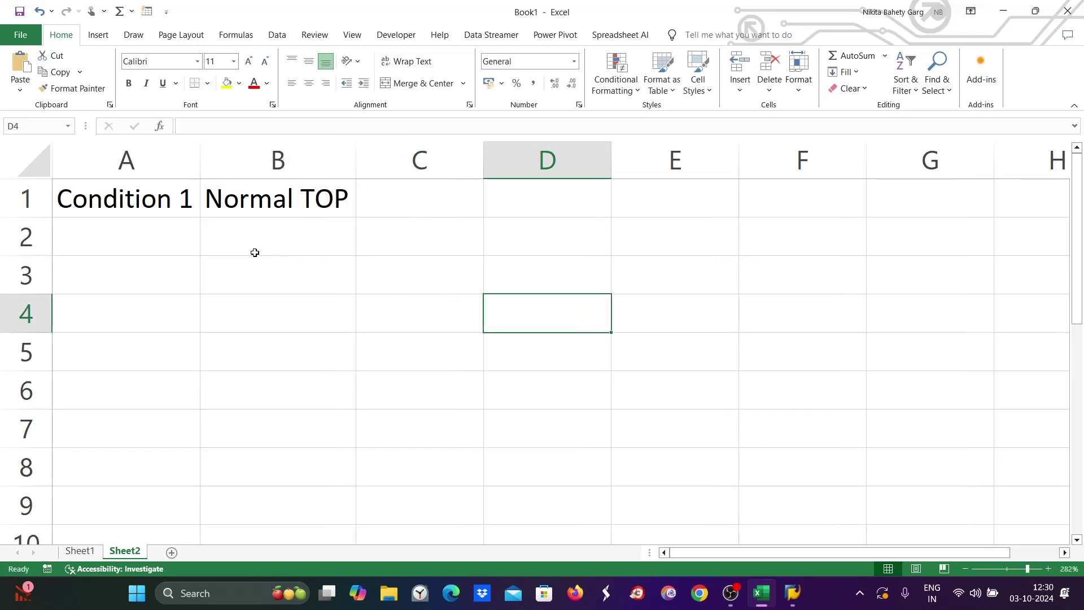
pyautogui.doubleClick(262, 241)
pyautogui.write('ZE30')
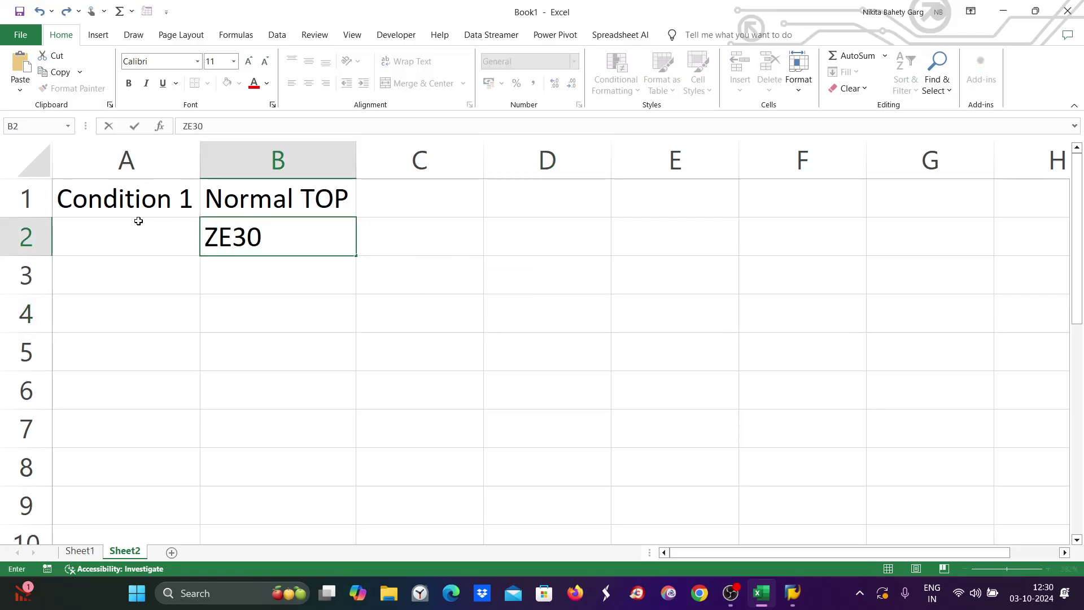
# Enter 'Vendor 7001' in A2, widen column A, and '30 days' in C2.
pyautogui.doubleClick(127, 242)
pyautogui.write('Ve')
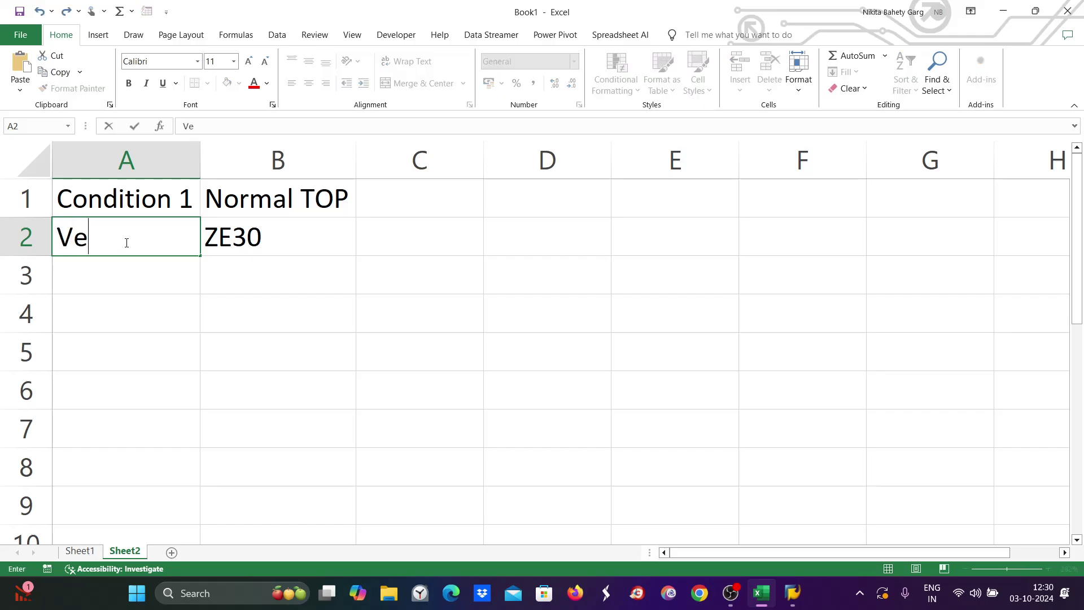
pyautogui.write('ndor 7001')
pyautogui.click(288, 336)
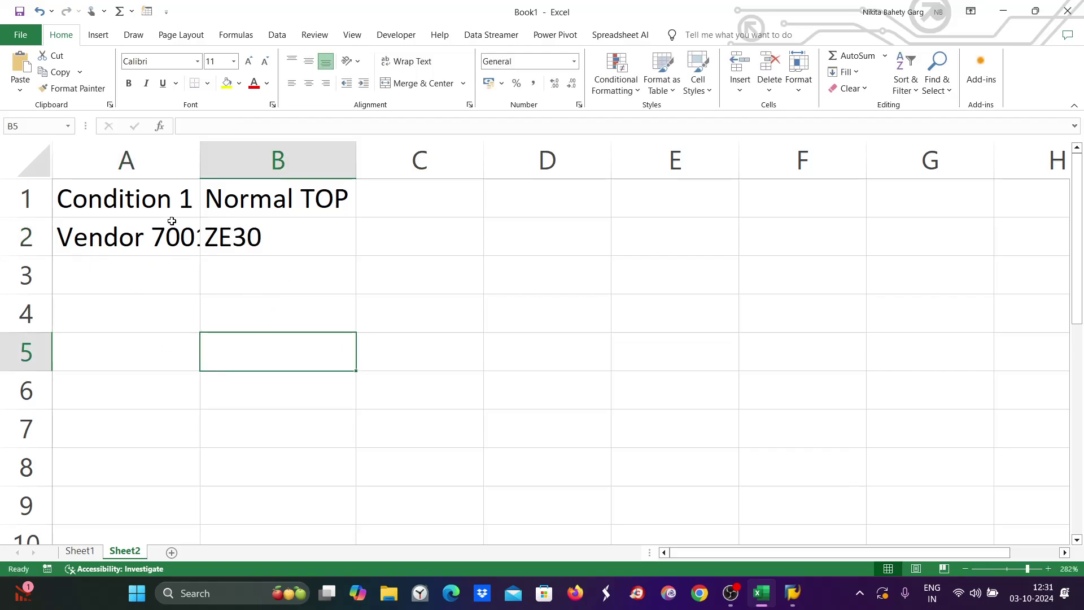
pyautogui.click(170, 229)
pyautogui.moveTo(198, 157); pyautogui.dragTo(215, 157)
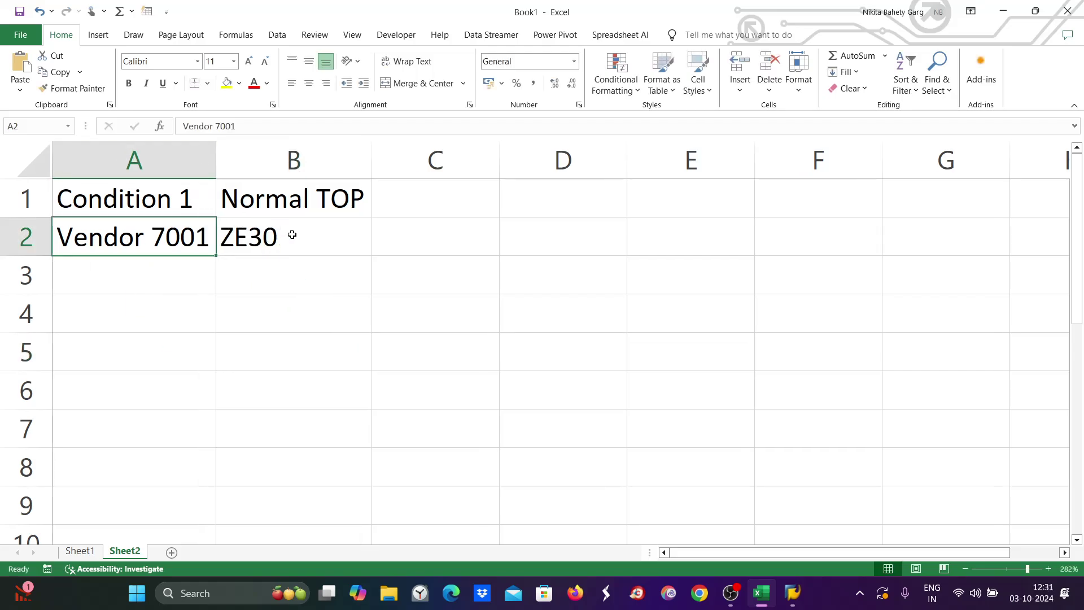
pyautogui.doubleClick(452, 238)
pyautogui.write('30 days')
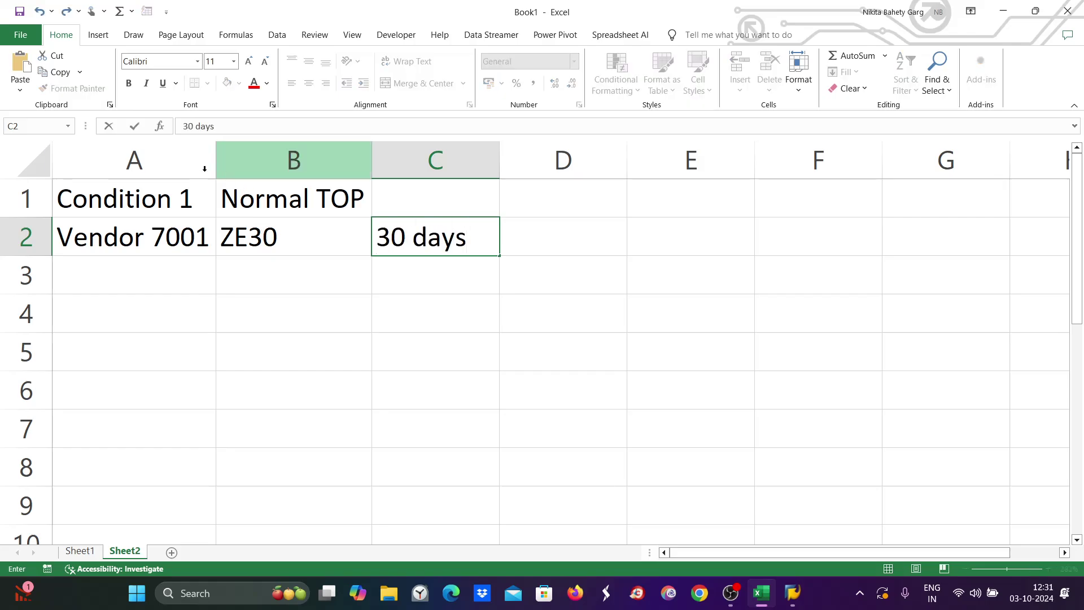
# Fill the Condition 1 and Normal TOP headers yellow, indent ZE30 in B2, then return to SAP.
pyautogui.click(179, 198)
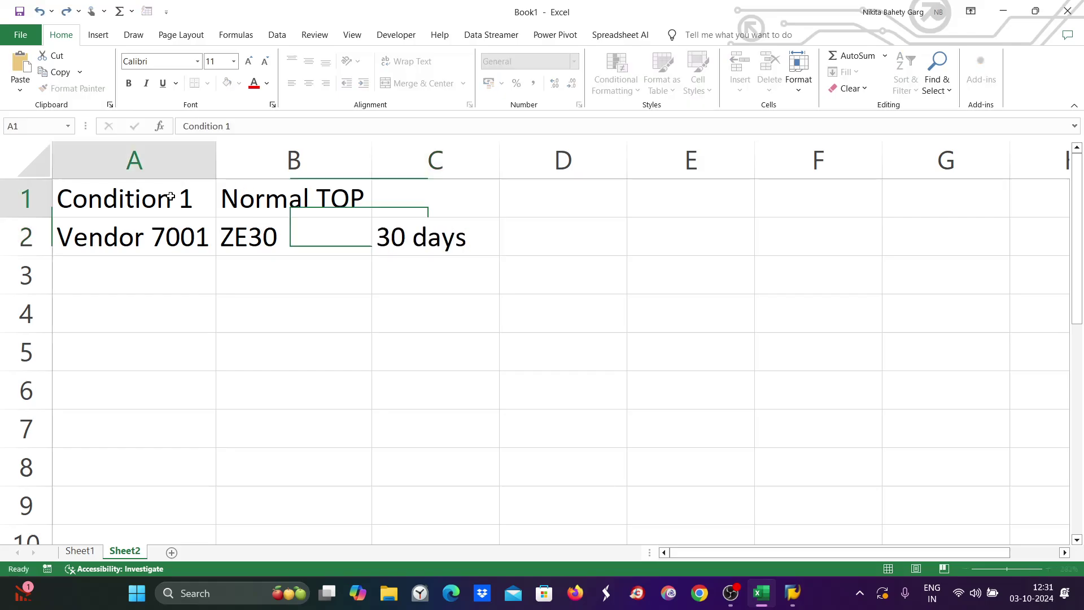
pyautogui.click(227, 84)
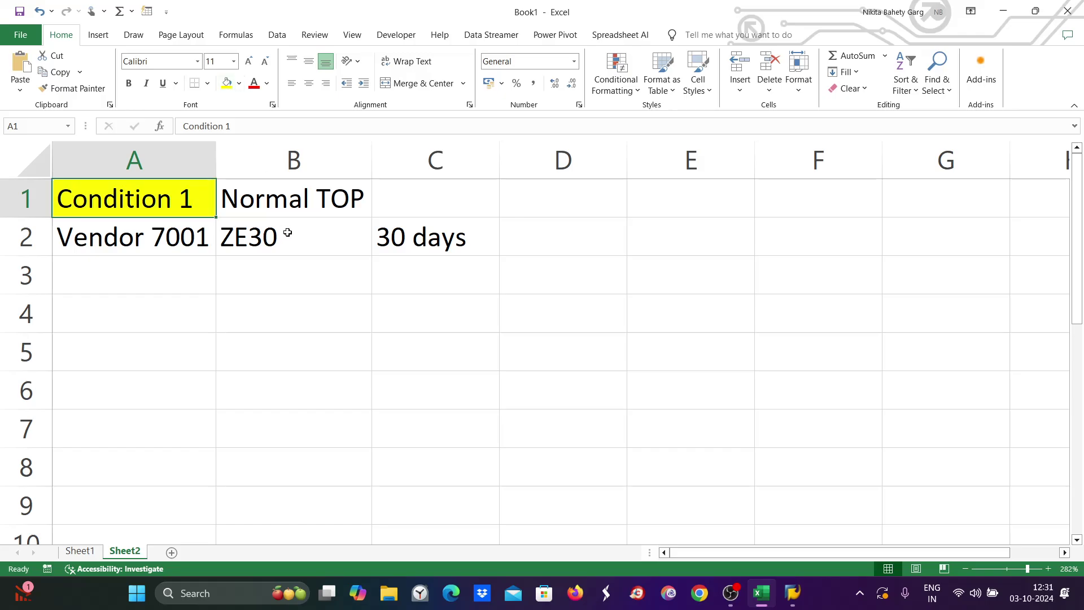
pyautogui.click(279, 202)
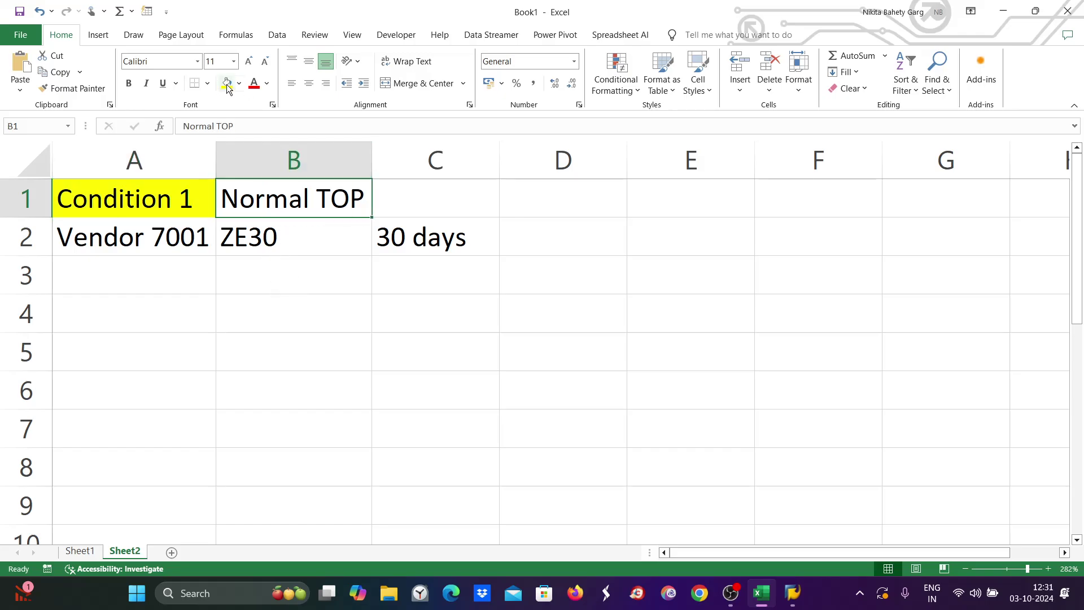
pyautogui.click(227, 83)
pyautogui.click(185, 226)
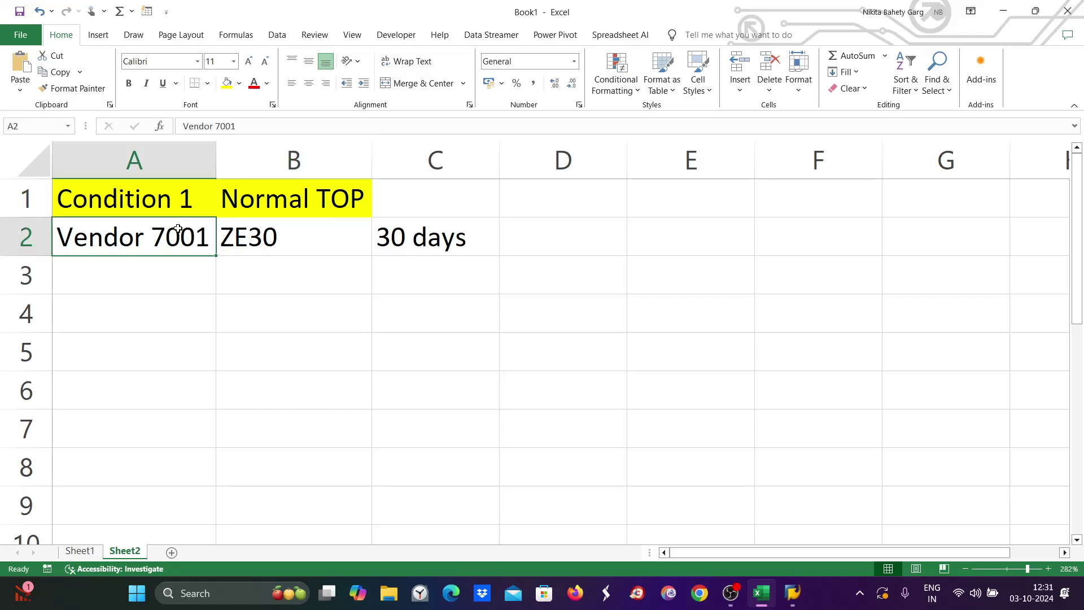
pyautogui.click(245, 242)
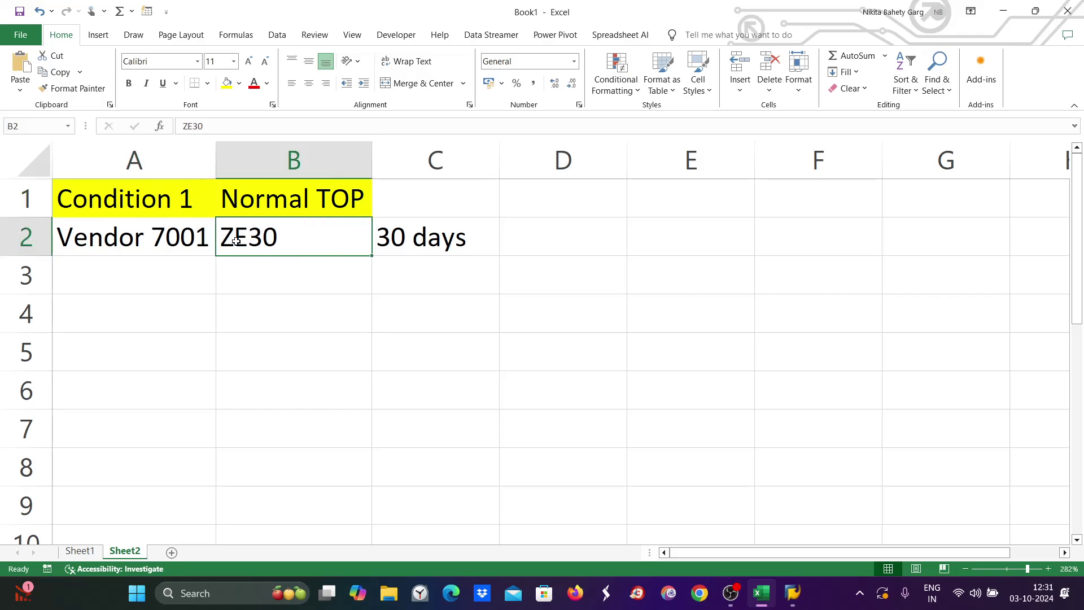
pyautogui.doubleClick(224, 235)
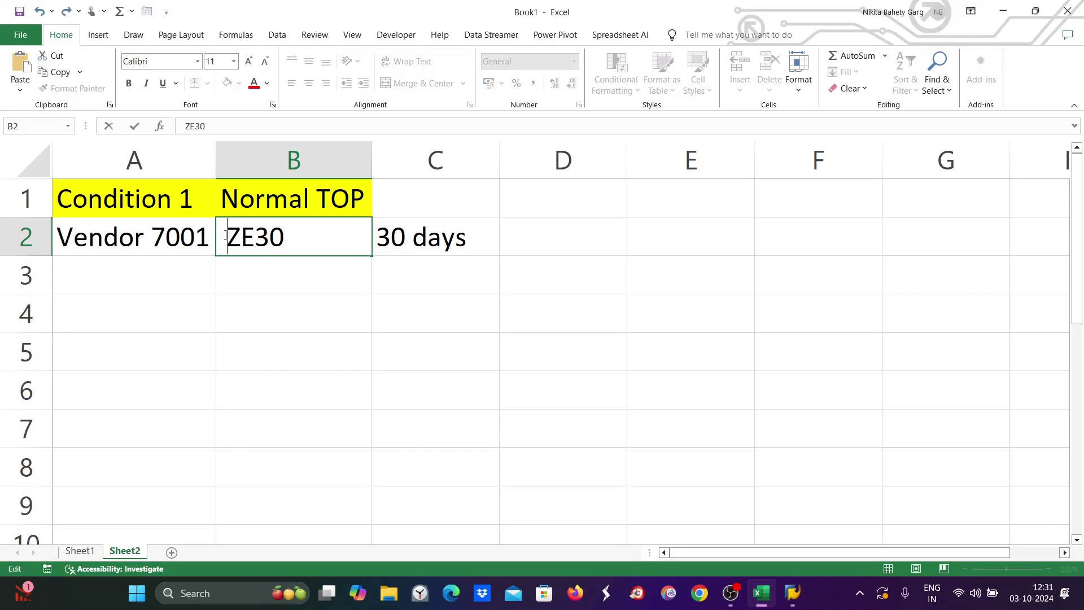
pyautogui.click(793, 593)
pyautogui.click(877, 517)
# In XK02, change vendor 7001's company code ZE89 payment terms from 0001 to ZE30 and save.
pyautogui.click(57, 47)
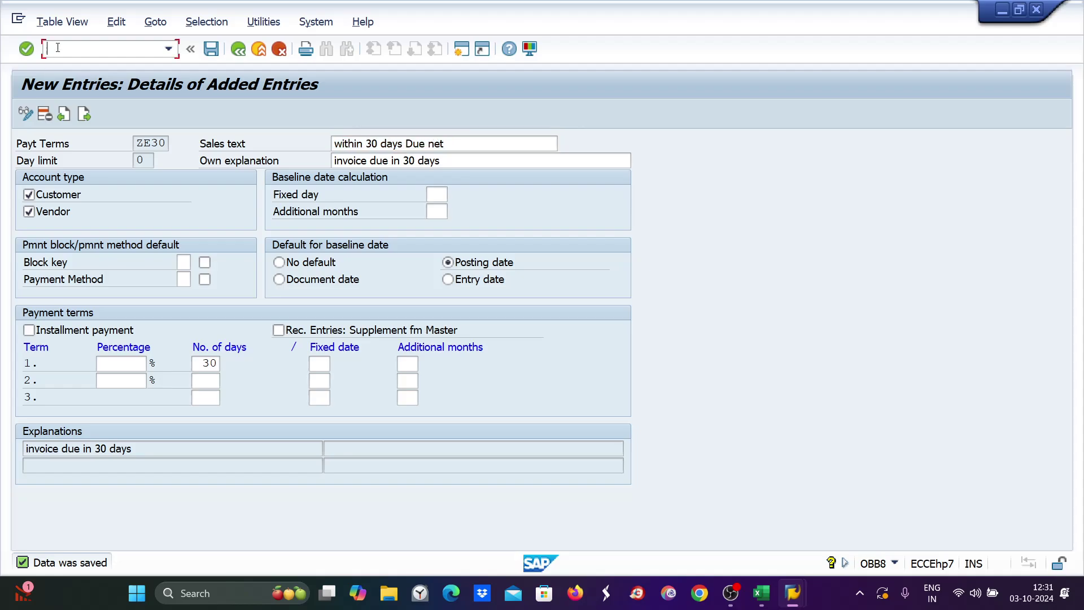
pyautogui.write('/nxk02')
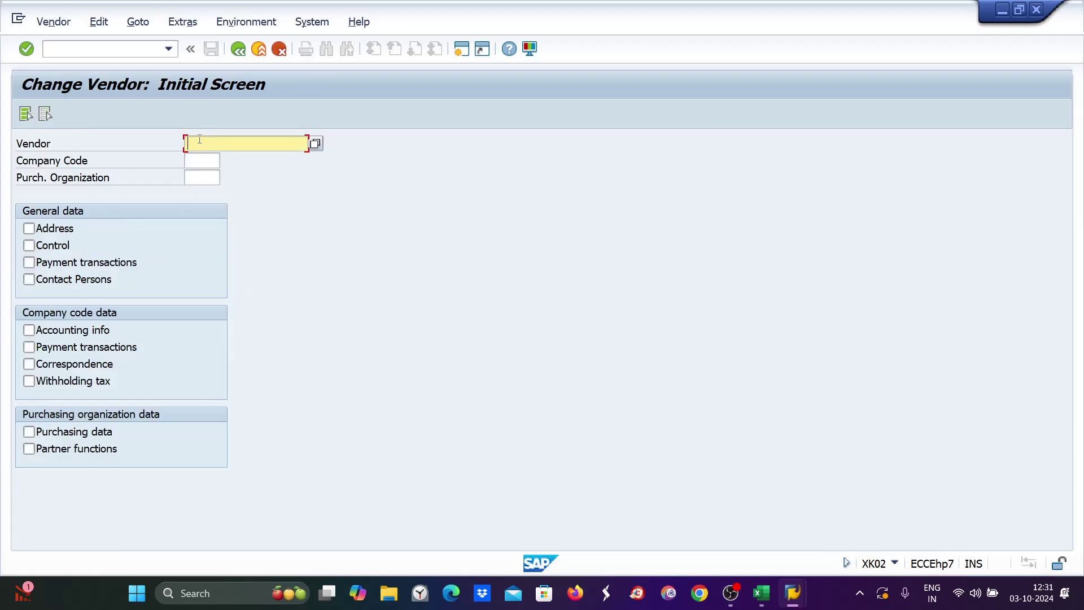
pyautogui.write('7')
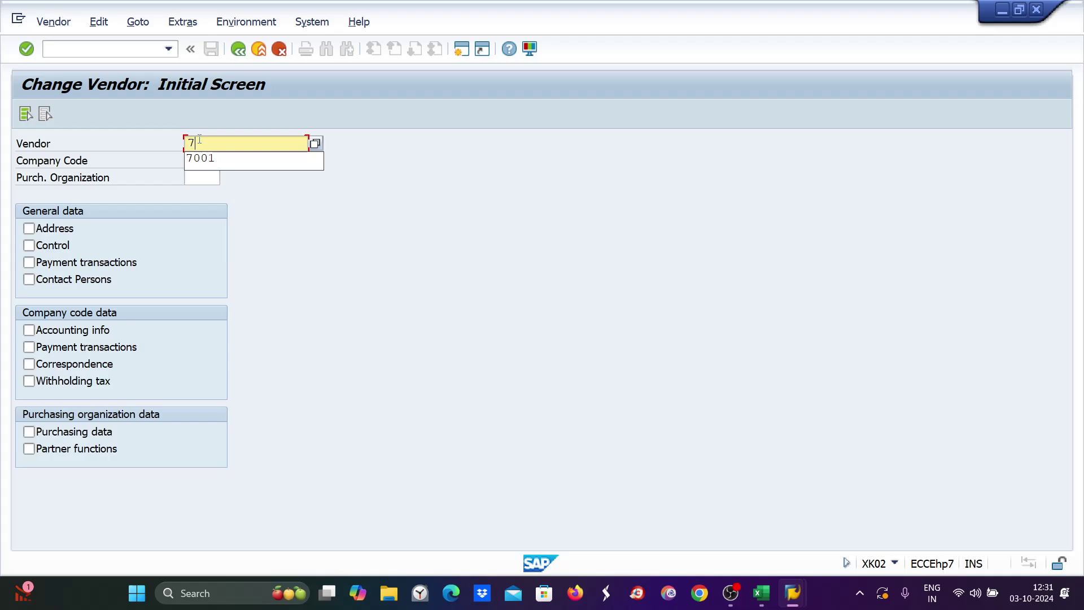
pyautogui.write('001')
pyautogui.click(196, 163)
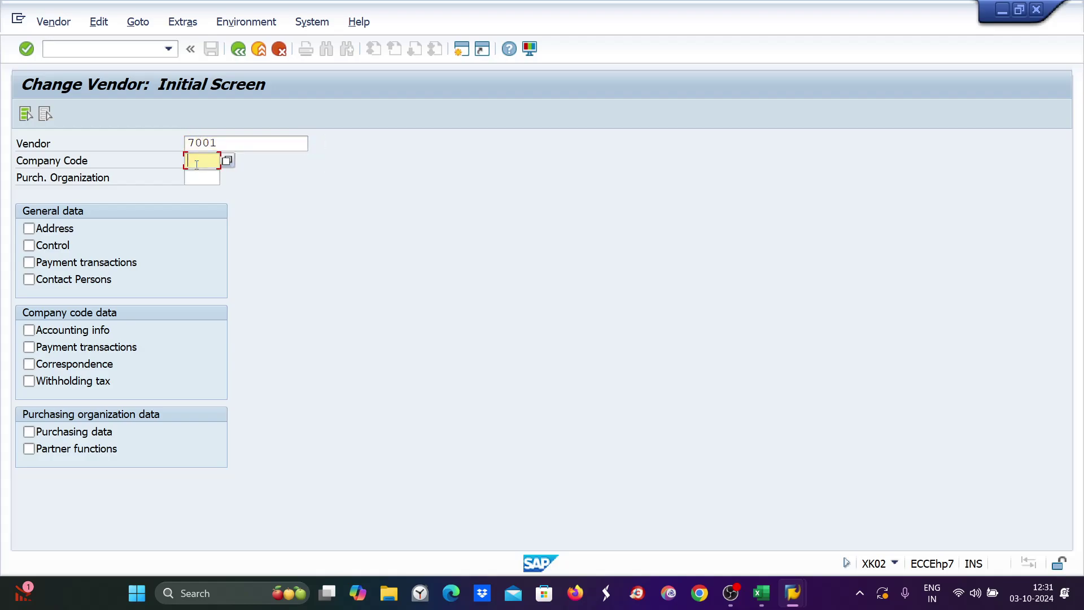
pyautogui.write('ze89')
pyautogui.click(29, 347)
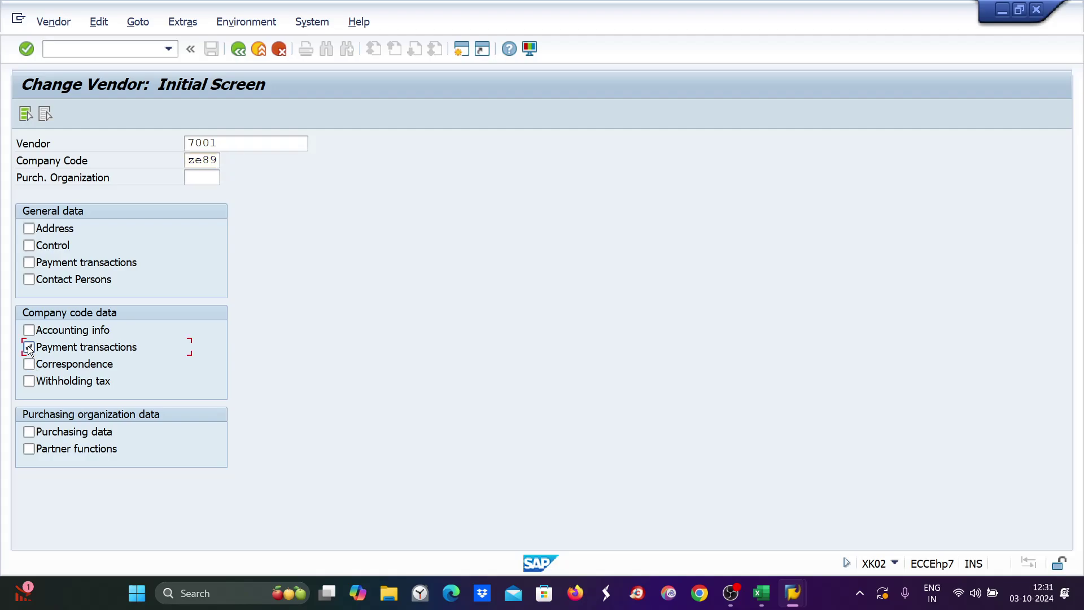
pyautogui.press('Return')
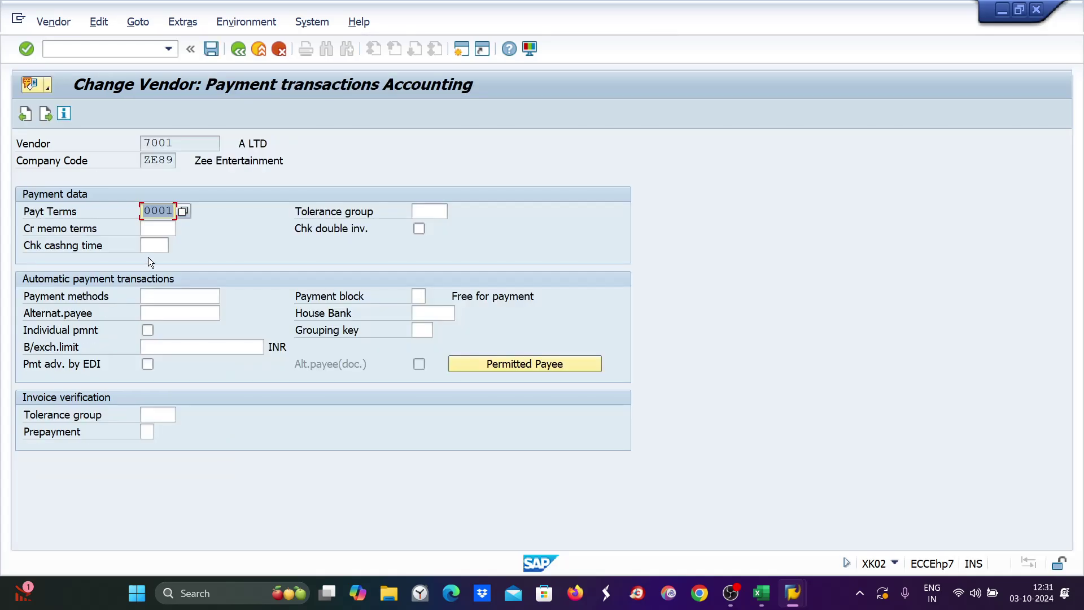
pyautogui.write('ze30')
pyautogui.press('Return')
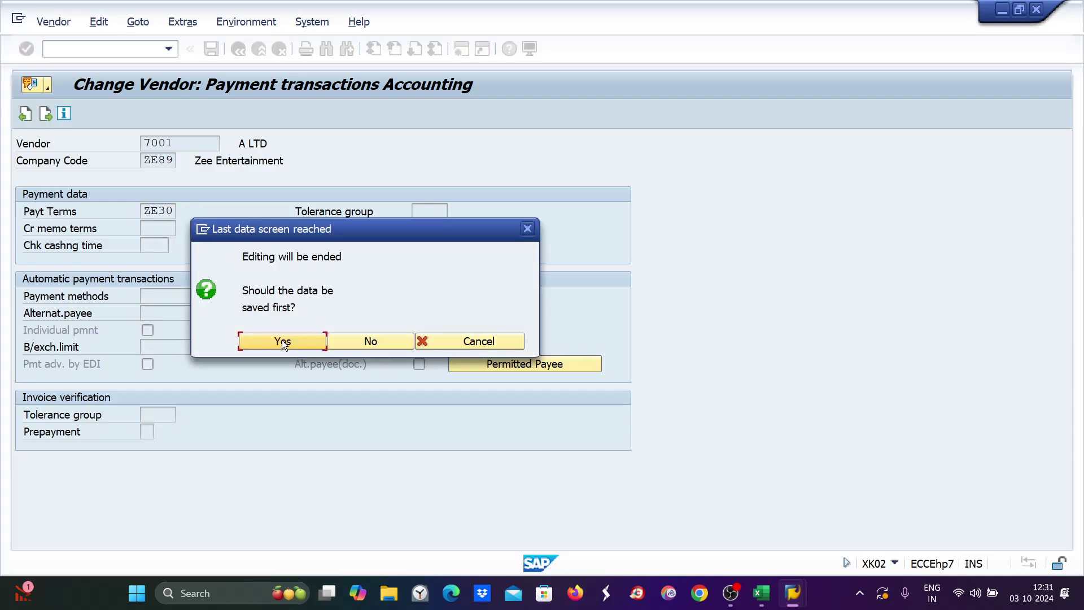
pyautogui.click(286, 344)
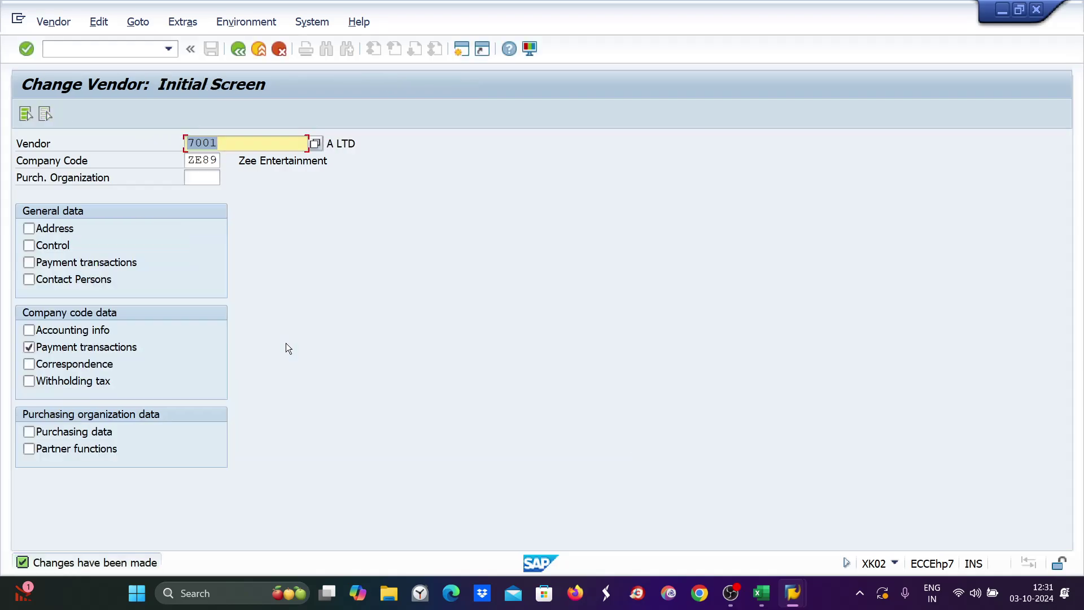
# Start an FB60 invoice for vendor 7001 with invoice date 01.10.2024.
pyautogui.click(54, 47)
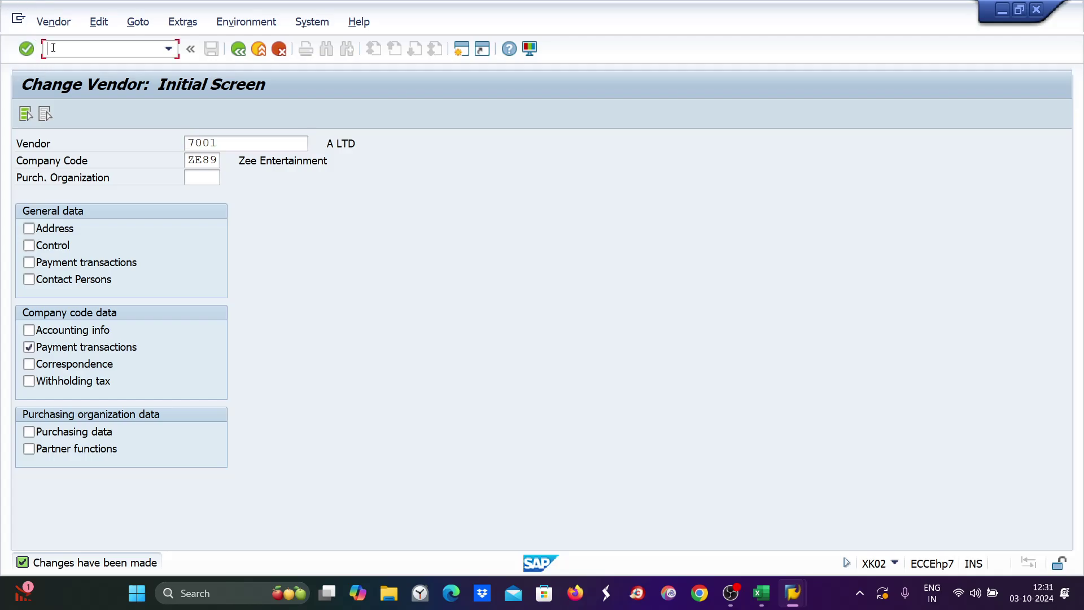
pyautogui.write('/nfb60')
pyautogui.press('Return')
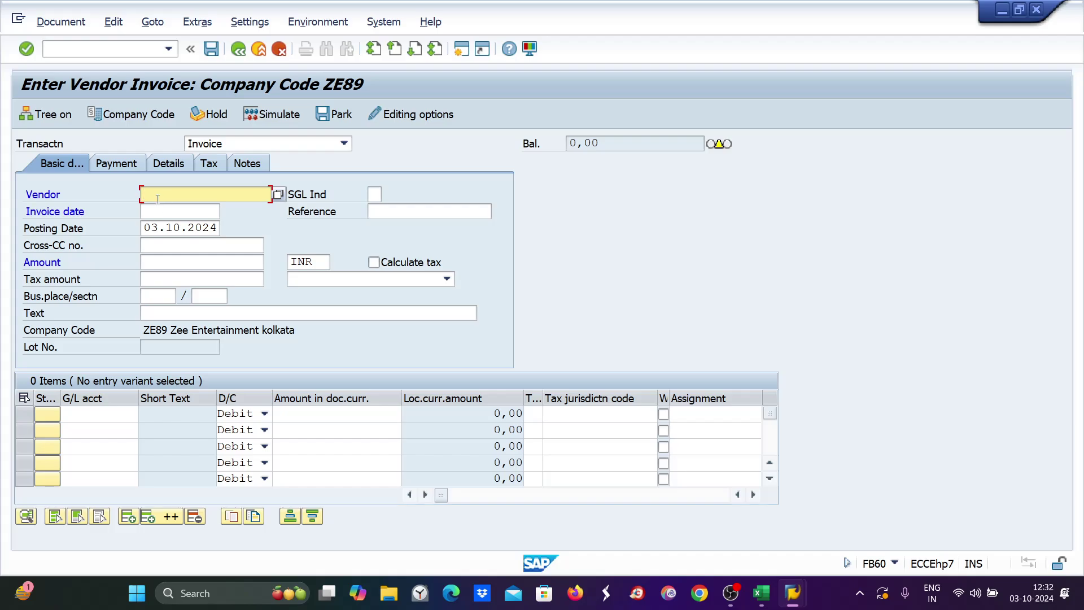
pyautogui.write('7001')
pyautogui.click(146, 213)
pyautogui.moveTo(145, 228); pyautogui.dragTo(224, 239)
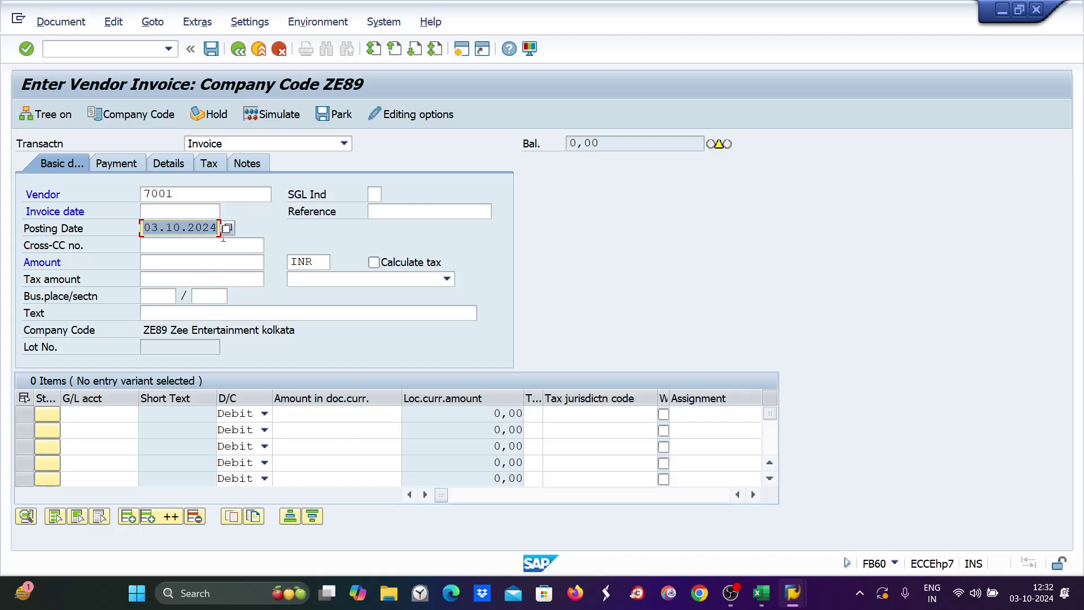
pyautogui.click(157, 212)
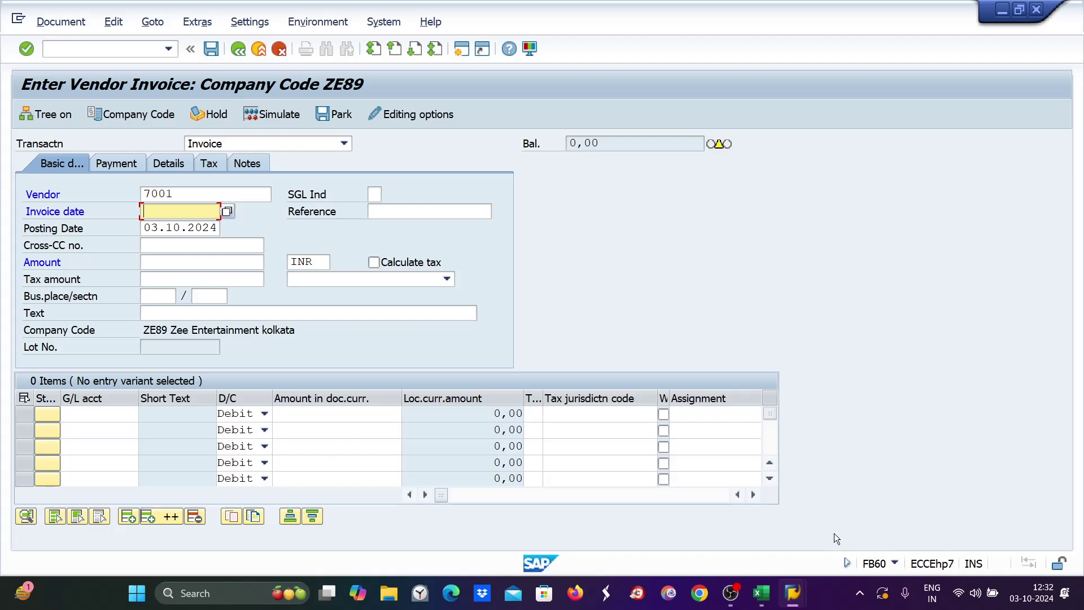
pyautogui.moveTo(791, 592)
pyautogui.click(886, 536)
pyautogui.write('01.10.2024')
# Enter amount 2000 with a 2000 line on G/L account 4004, then validate the entries.
pyautogui.click(205, 263)
pyautogui.write('2000')
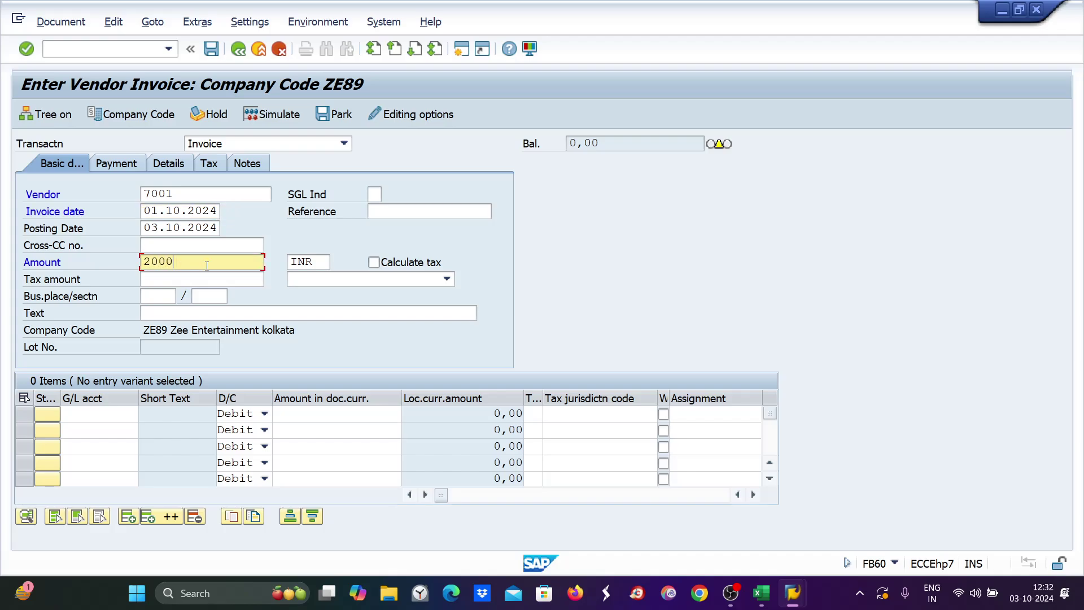
pyautogui.click(99, 414)
pyautogui.write('4')
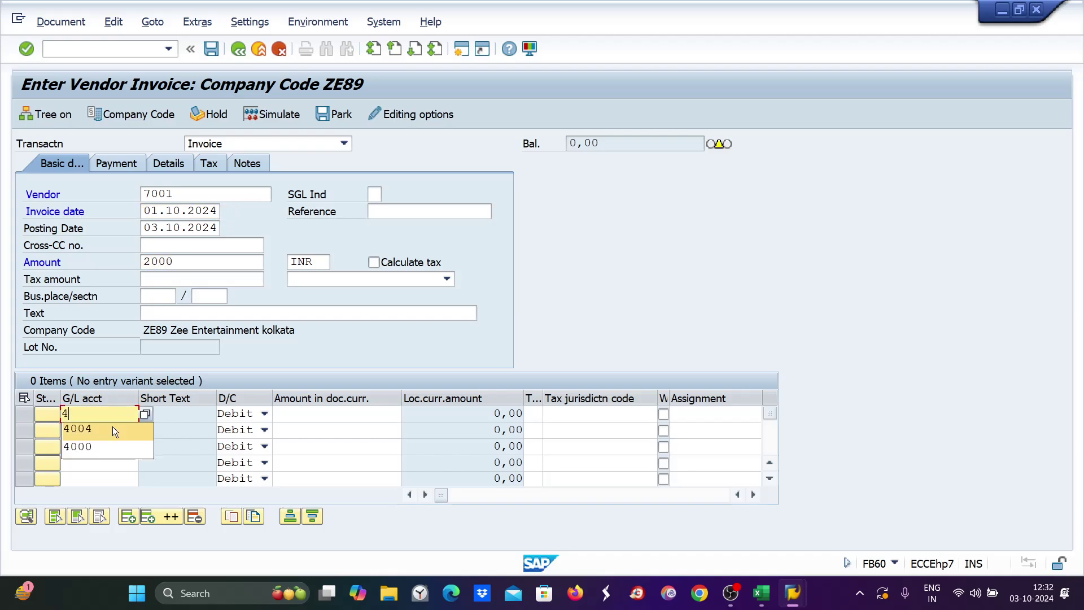
pyautogui.click(114, 431)
pyautogui.click(369, 415)
pyautogui.write('2')
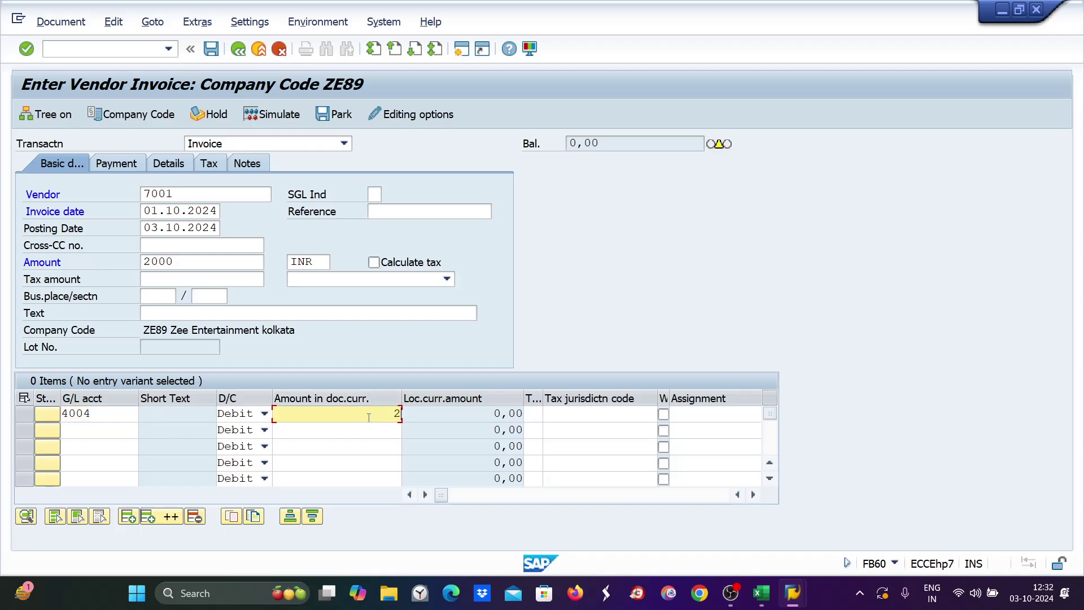
pyautogui.write('000')
pyautogui.doubleClick(148, 227)
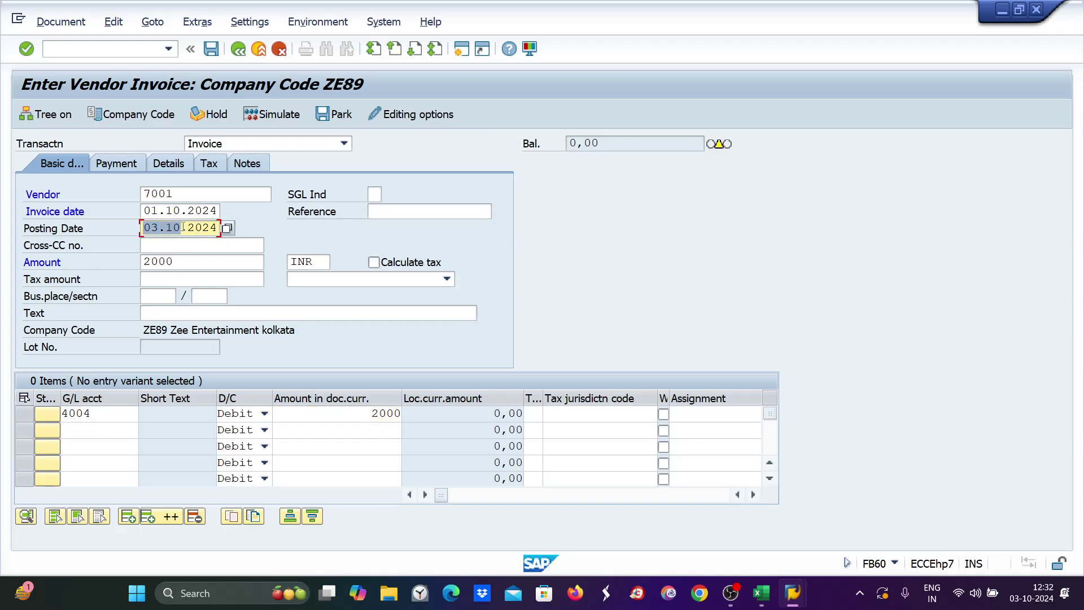
pyautogui.doubleClick(147, 210)
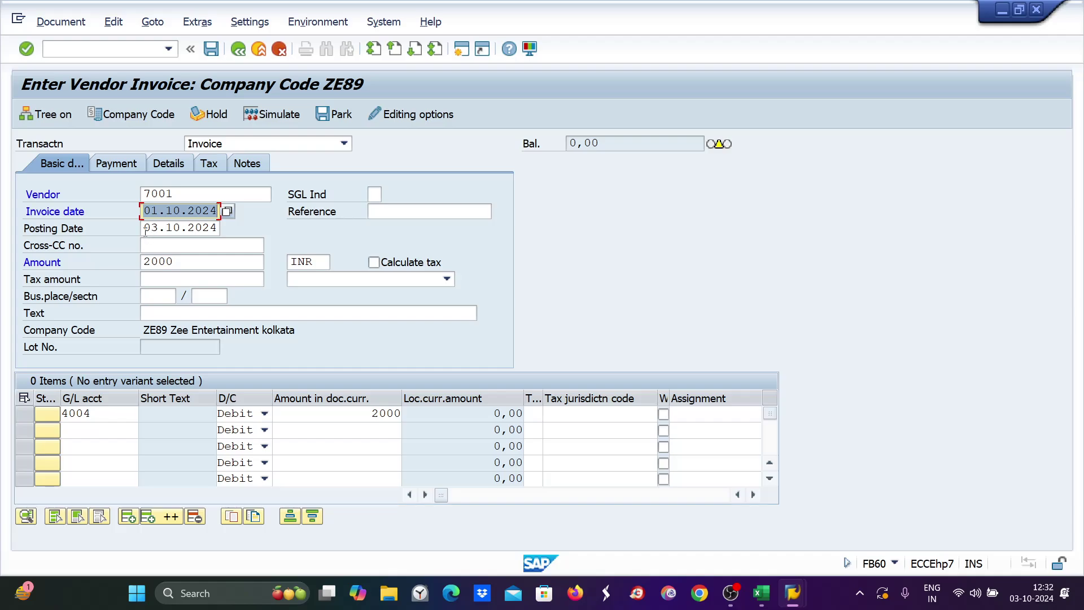
pyautogui.click(72, 260)
pyautogui.press('Return')
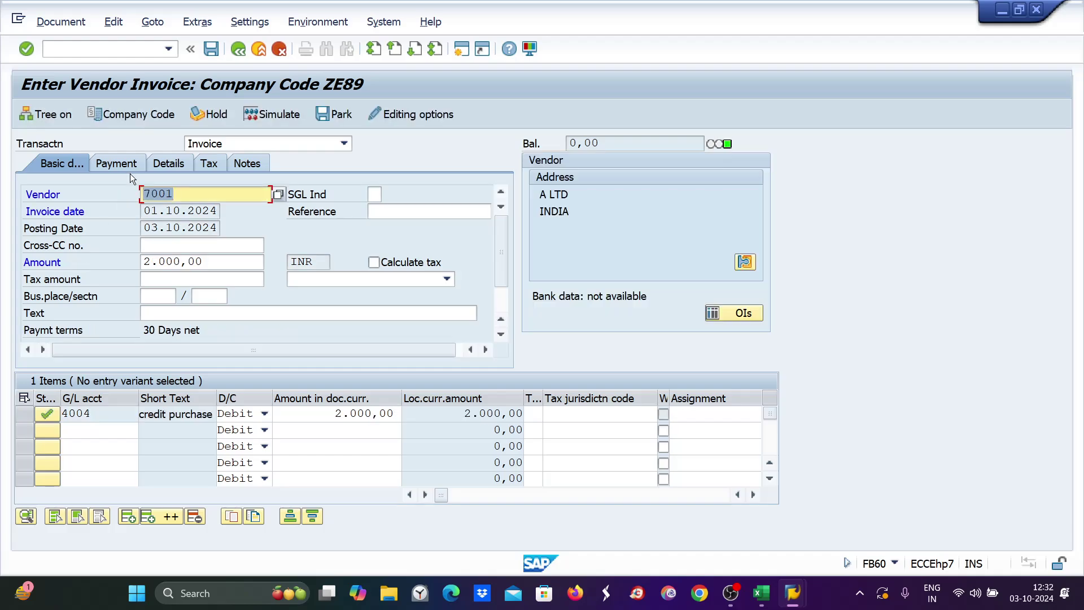
# Check terms ZE30, baseline 03.10.2024 and due date 02.11.2024, then simulate and post as document 1050.
pyautogui.click(123, 165)
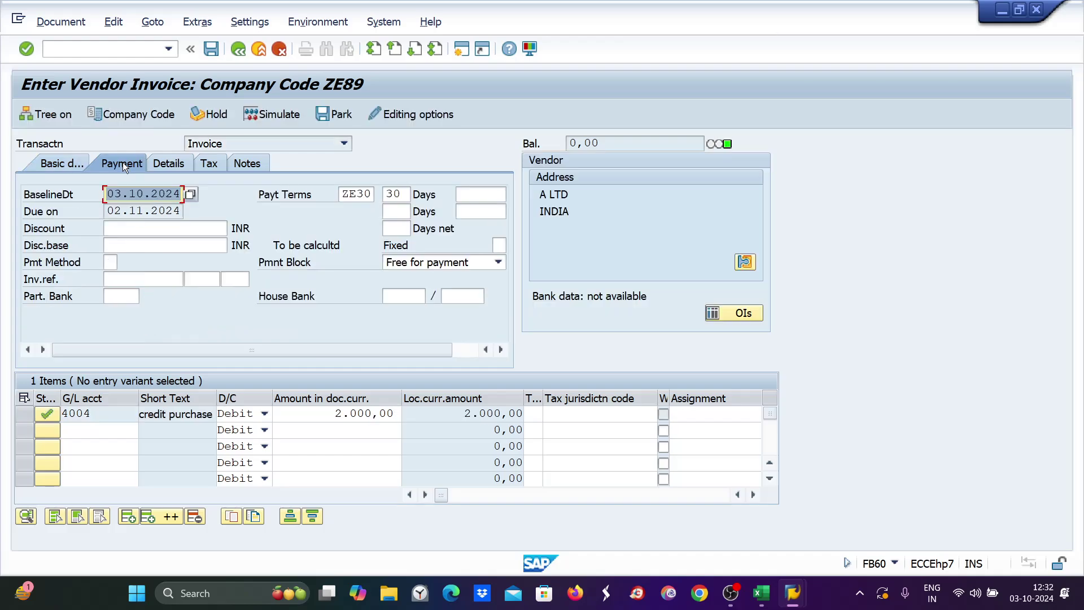
pyautogui.doubleClick(345, 194)
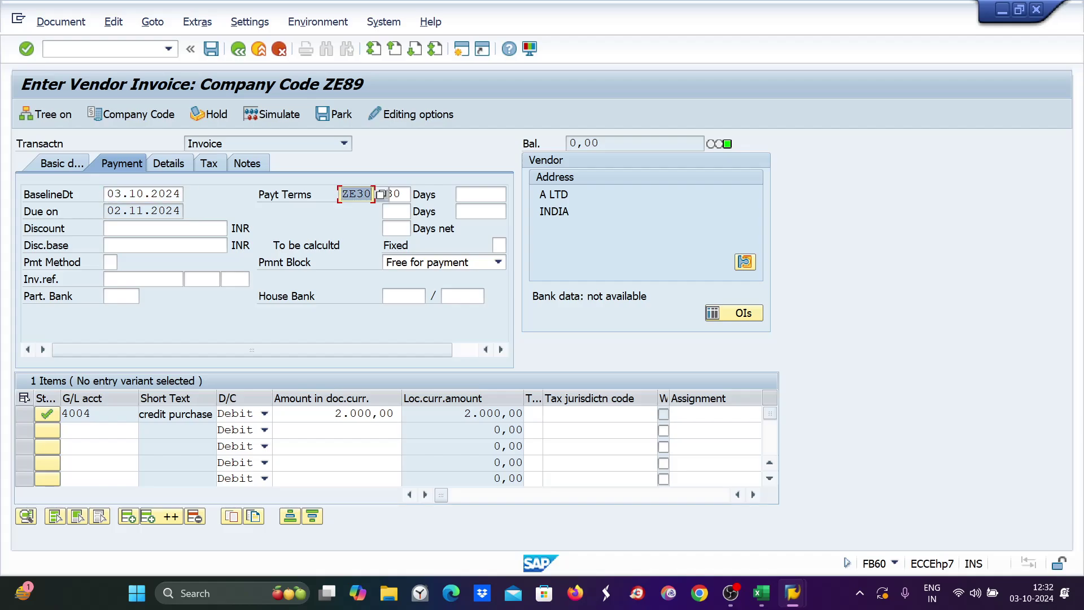
pyautogui.click(106, 194)
pyautogui.moveTo(128, 194); pyautogui.dragTo(185, 194)
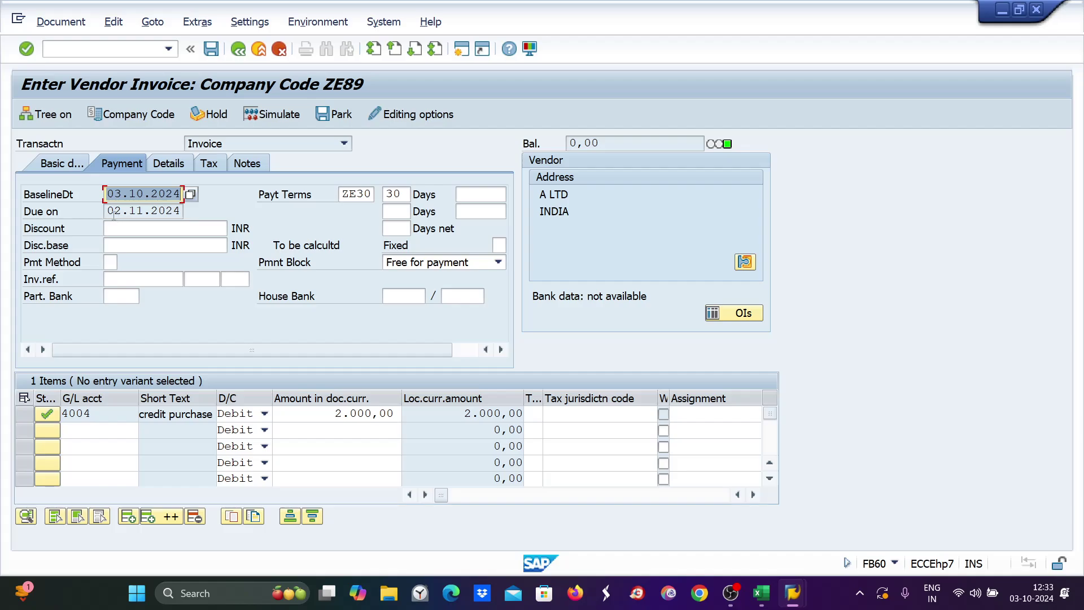
pyautogui.click(150, 193)
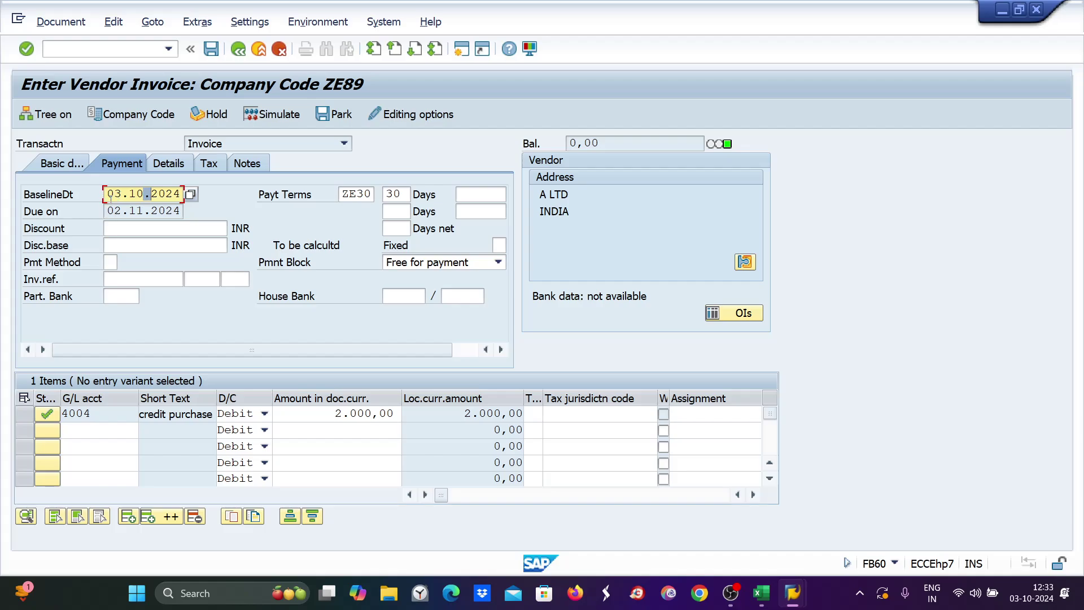
pyautogui.moveTo(106, 211); pyautogui.dragTo(181, 211)
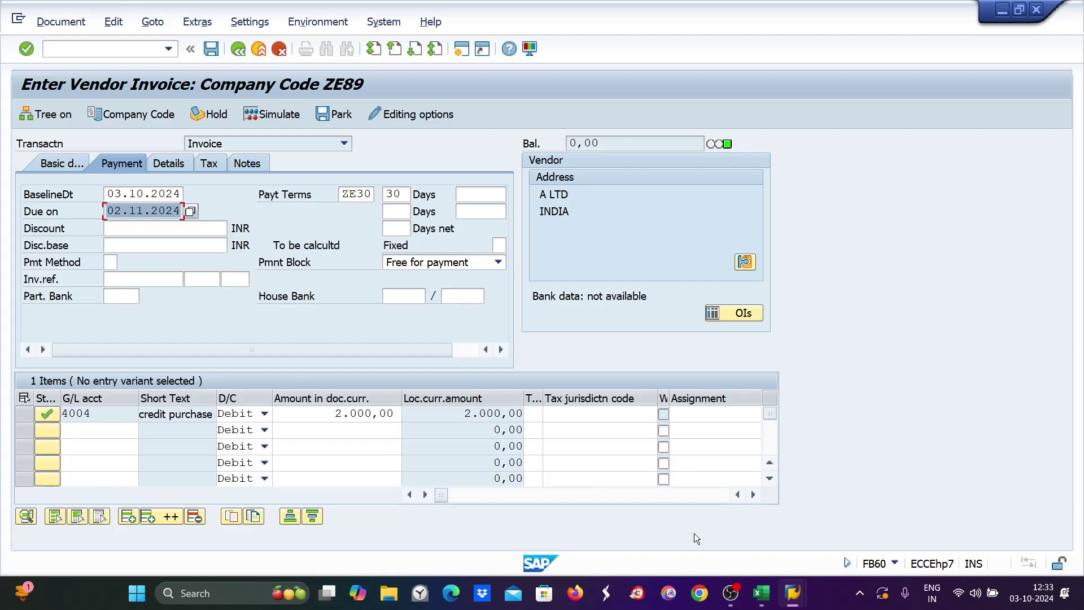
pyautogui.click(270, 116)
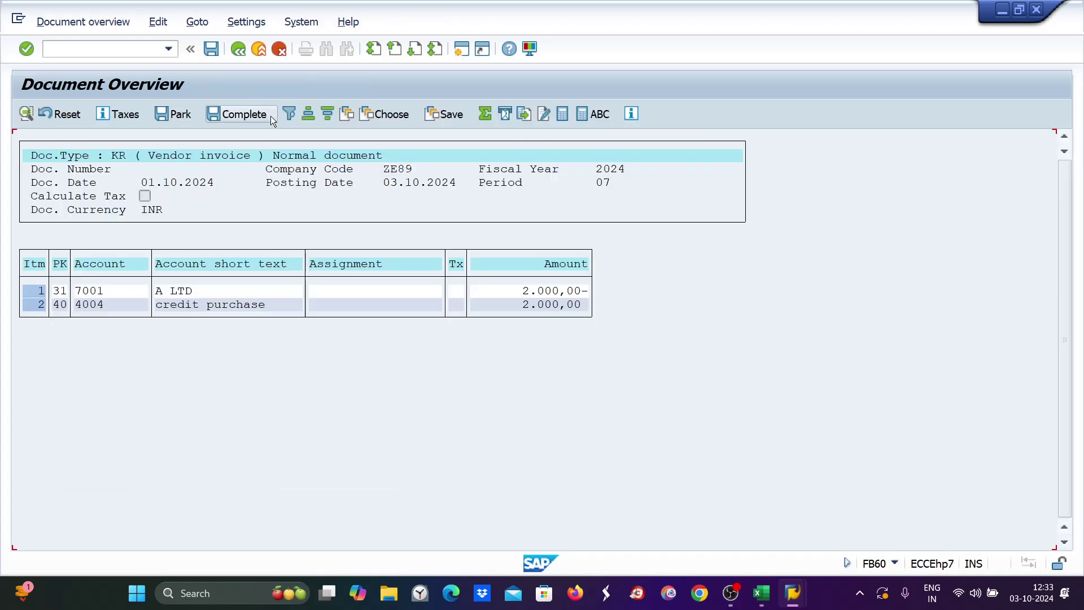
pyautogui.click(212, 52)
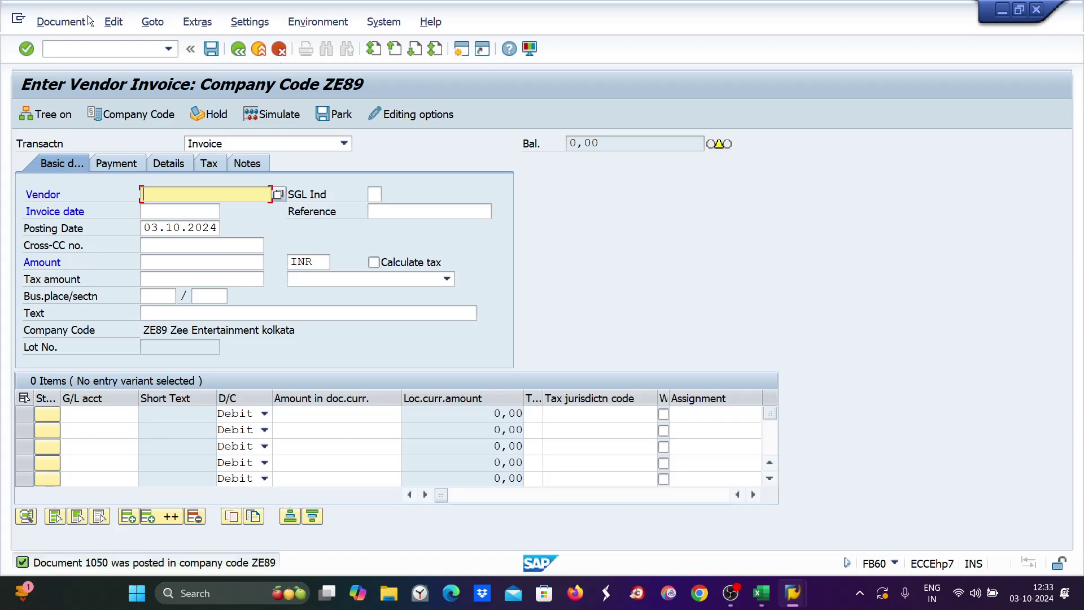
# Run FBL1N for vendor 7001's open items, showing document 1050 for 2.000,00 INR not yet due.
pyautogui.click(45, 53)
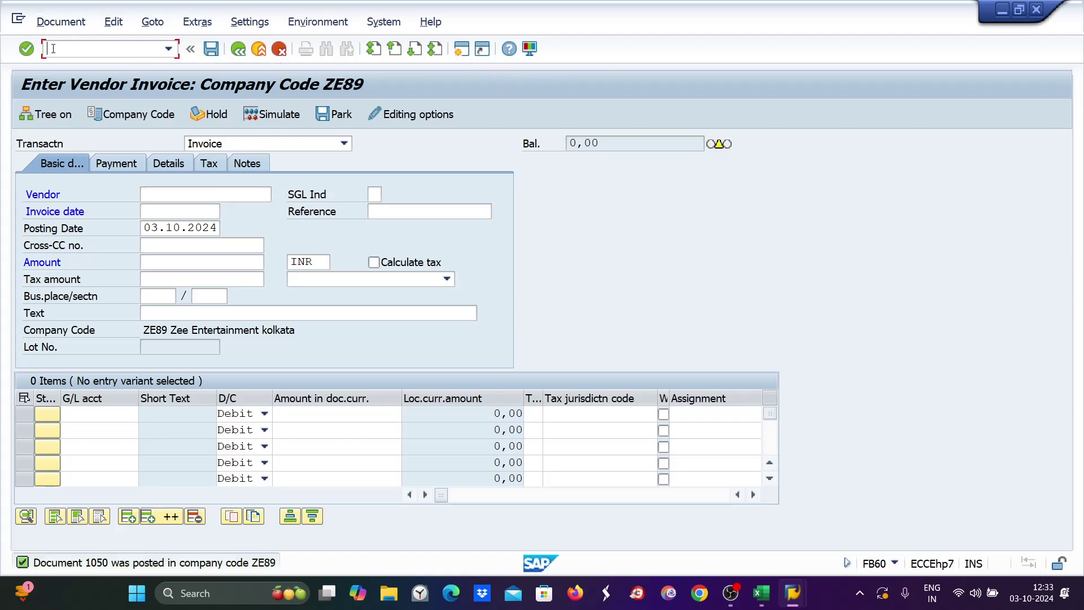
pyautogui.write('/nfbl1n')
pyautogui.press('Return')
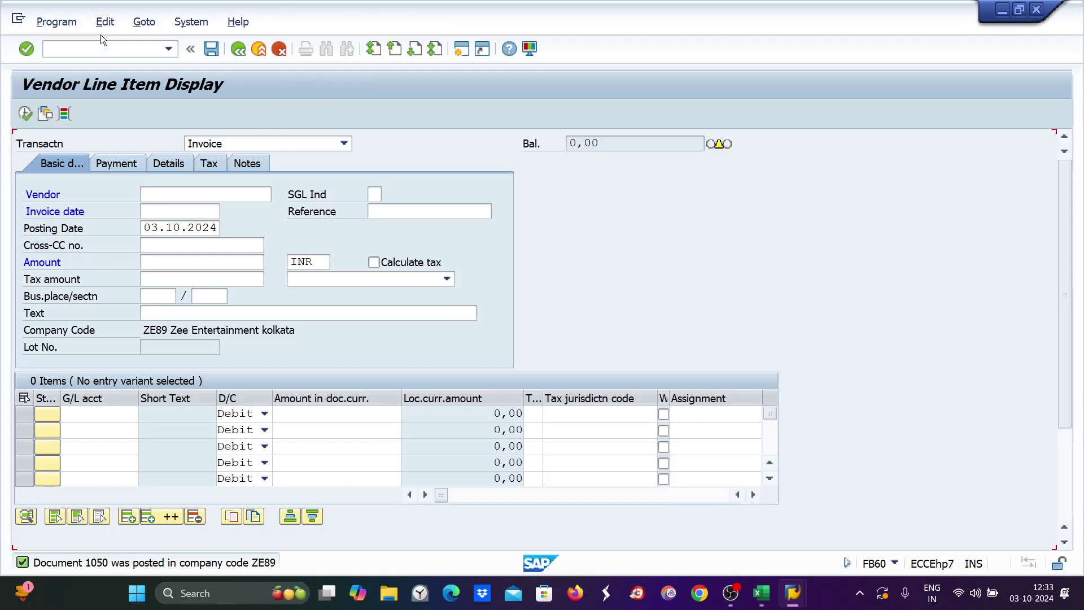
pyautogui.click(25, 114)
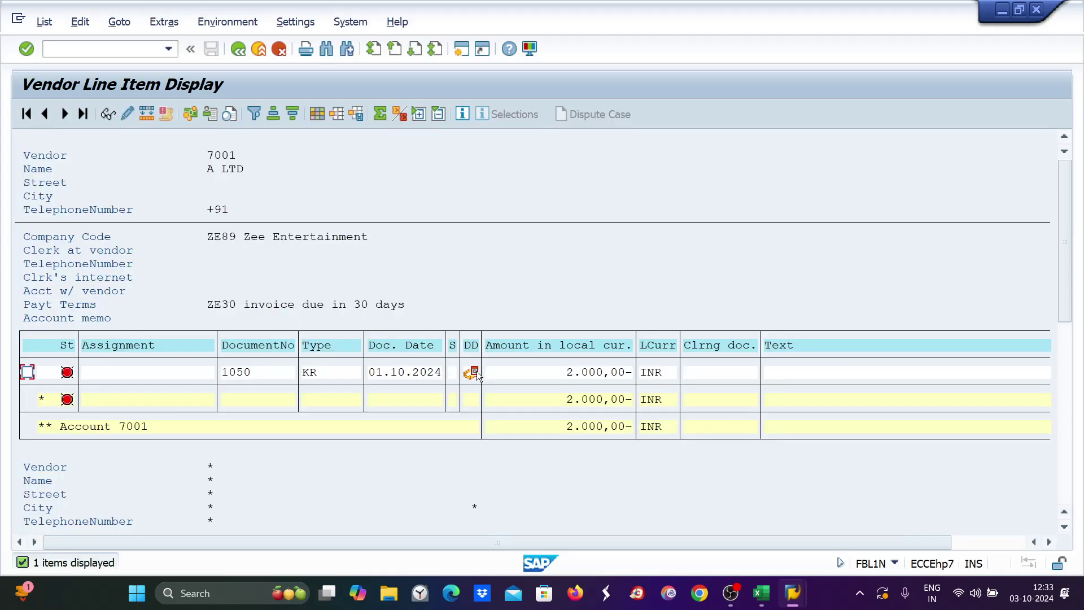
pyautogui.moveTo(477, 375)
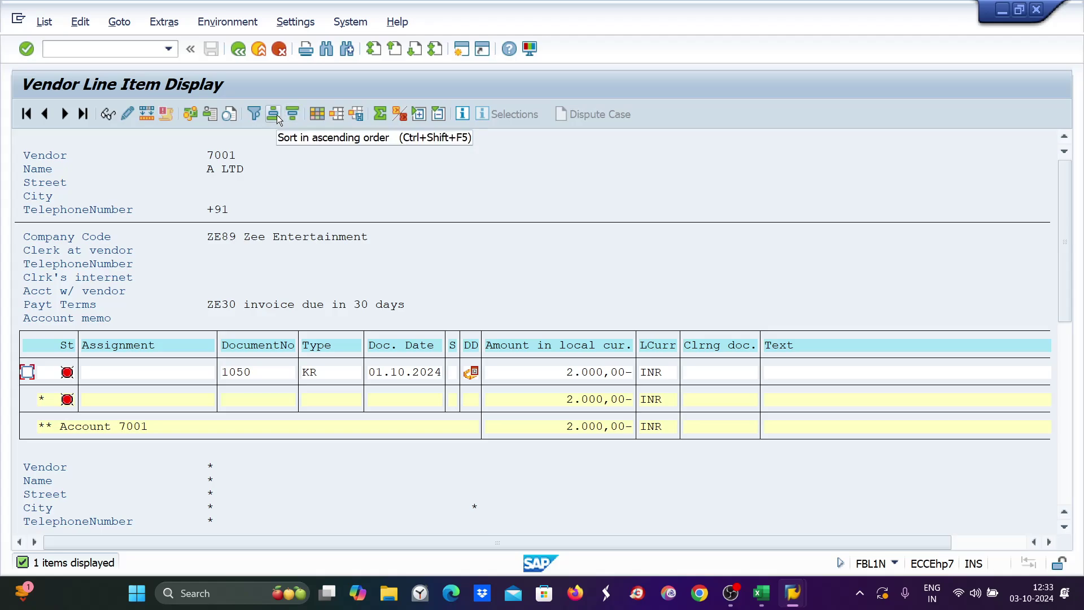
# Add the Posting Date column to the line item list layout.
pyautogui.click(317, 112)
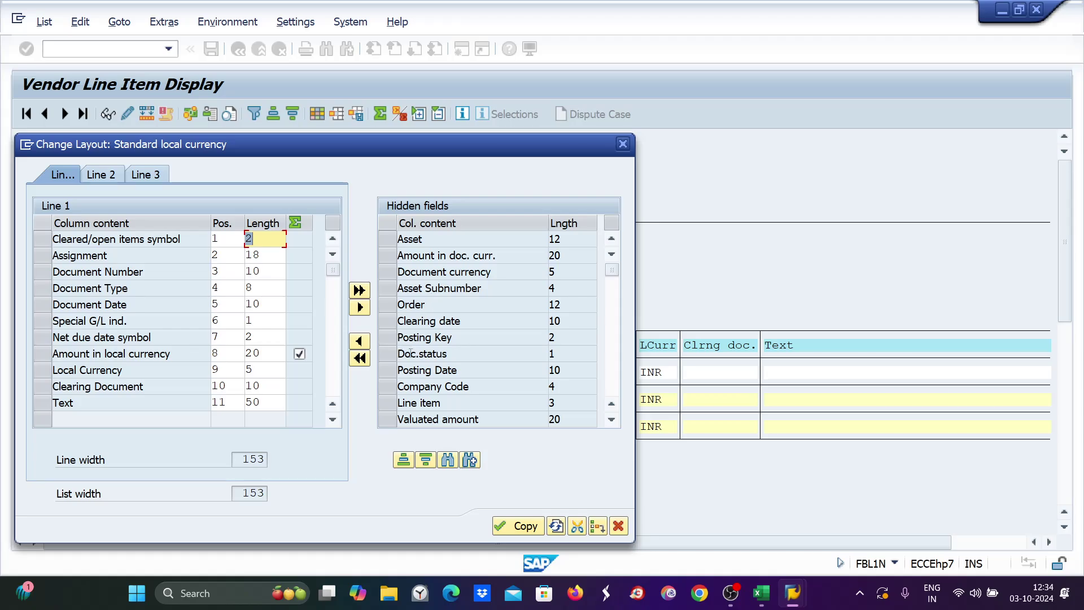
pyautogui.click(390, 370)
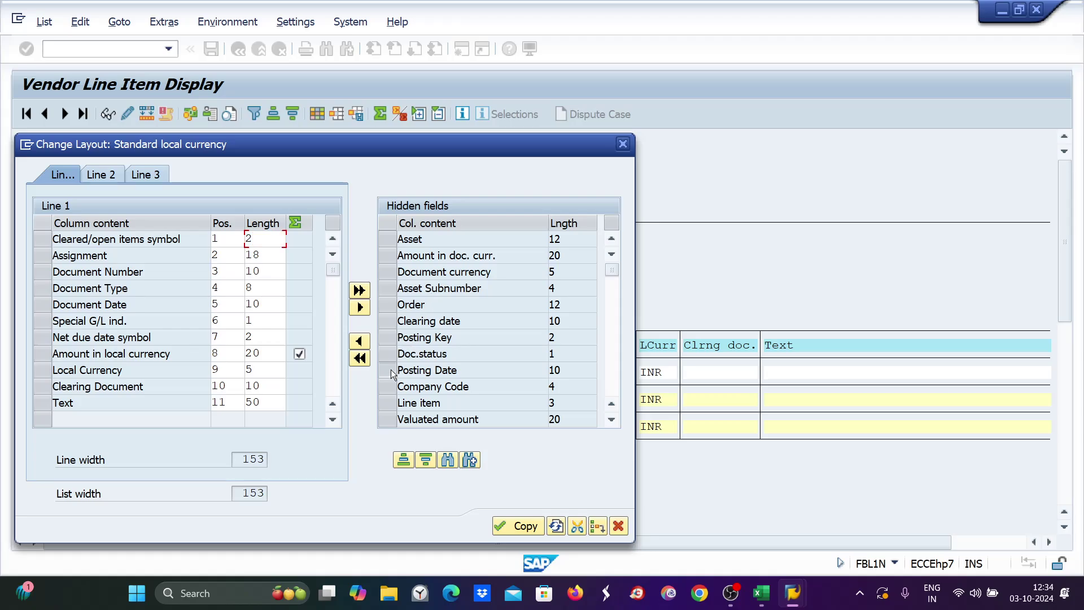
pyautogui.click(42, 305)
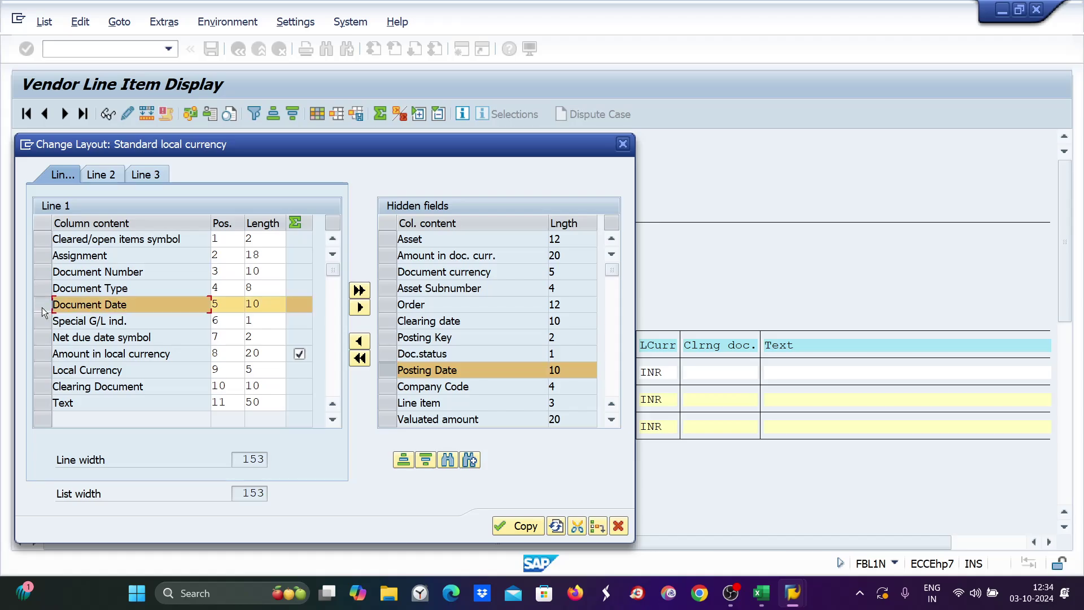
pyautogui.click(45, 320)
pyautogui.click(45, 305)
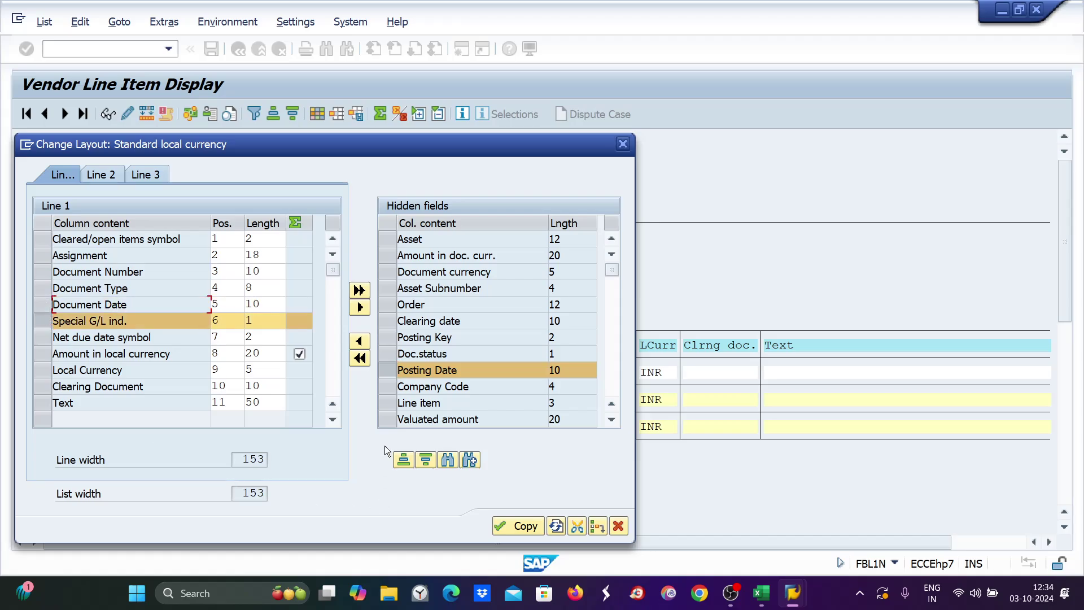
pyautogui.click(360, 340)
pyautogui.click(515, 526)
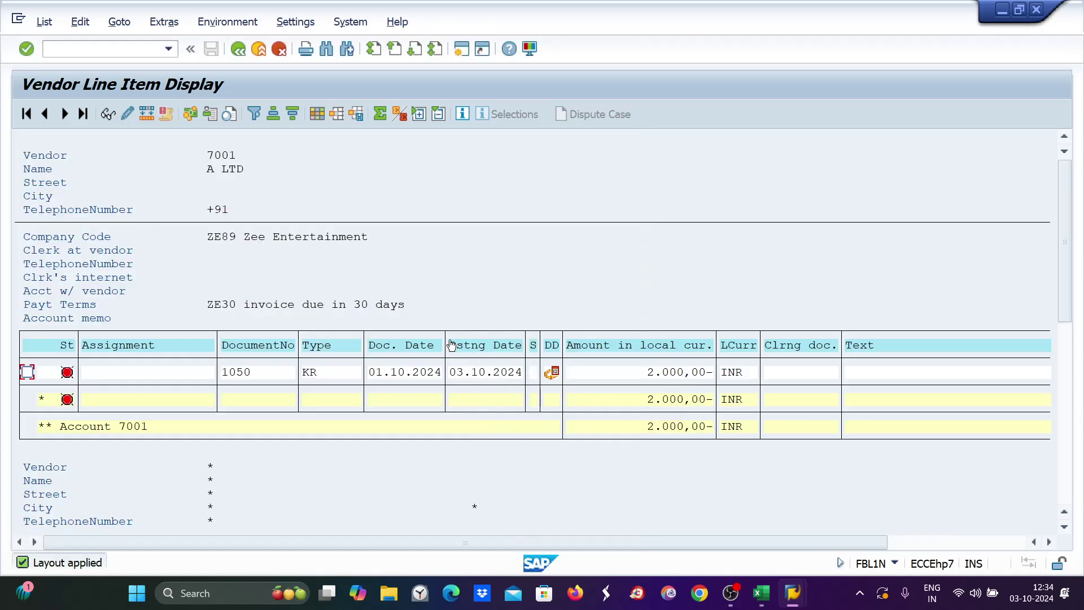
# Reopen the layout settings and search the hidden fields for 'due date'.
pyautogui.click(319, 114)
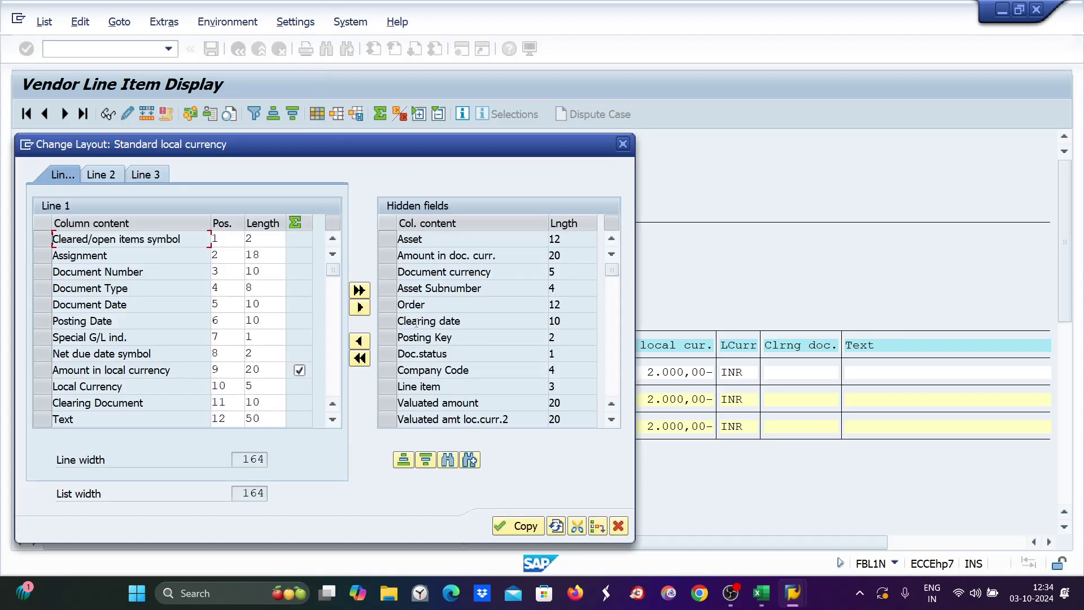
pyautogui.click(612, 419)
pyautogui.click(612, 419)
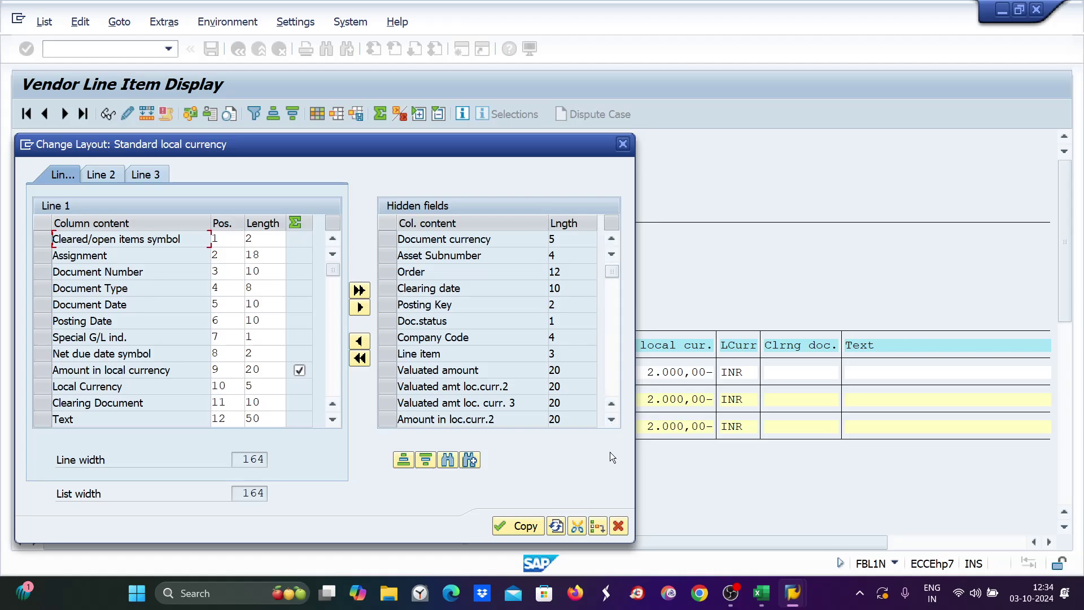
pyautogui.click(610, 421)
pyautogui.click(610, 421)
pyautogui.click(610, 422)
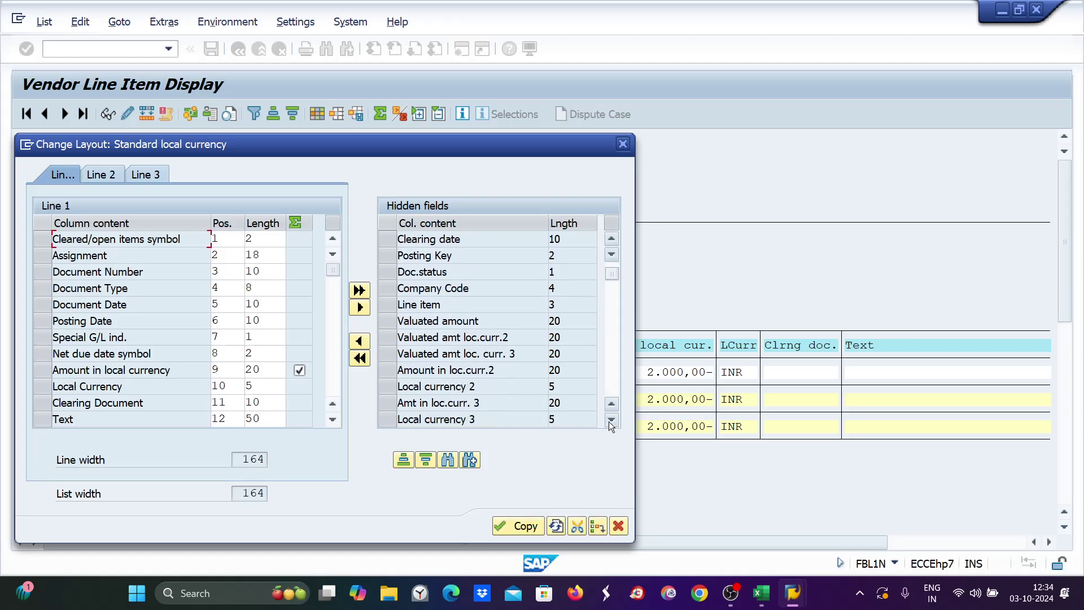
pyautogui.click(610, 422)
pyautogui.click(611, 421)
pyautogui.click(611, 420)
pyautogui.click(610, 421)
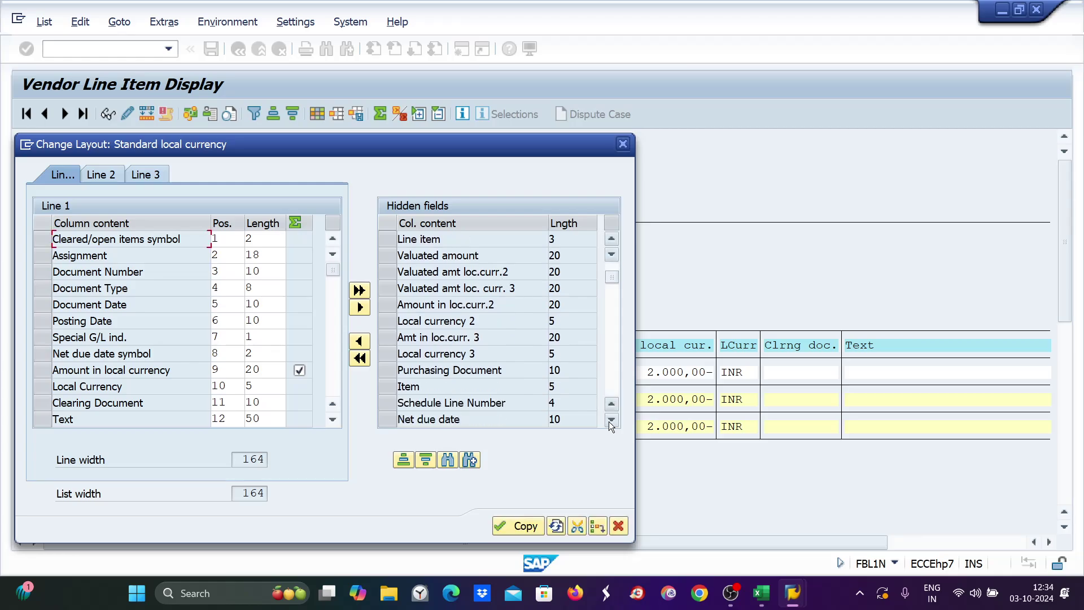
pyautogui.click(611, 420)
pyautogui.click(611, 420)
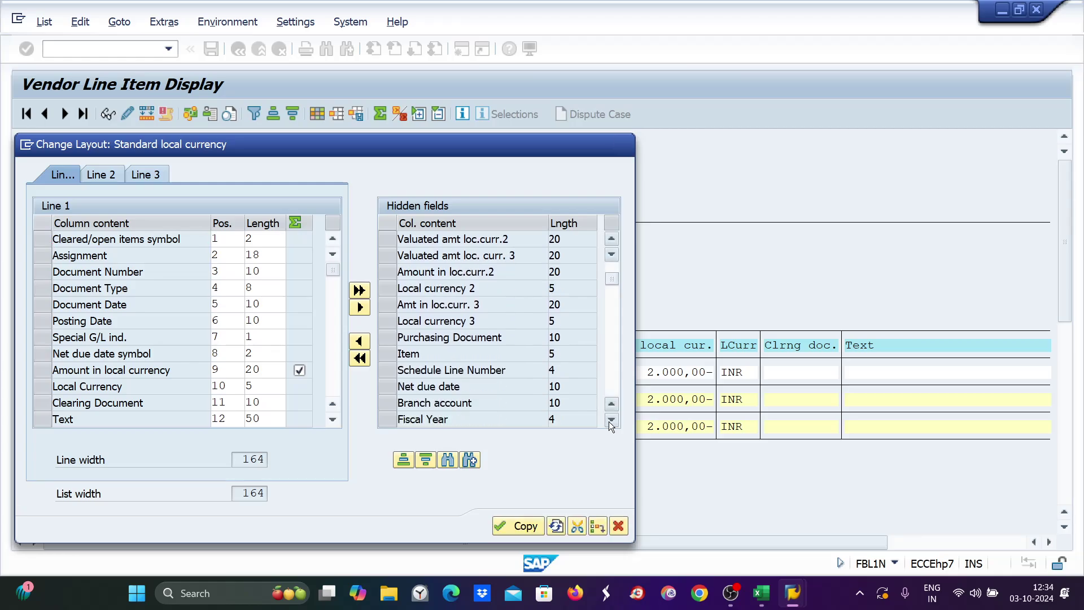
pyautogui.click(611, 421)
pyautogui.click(611, 421)
pyautogui.click(610, 421)
pyautogui.click(611, 421)
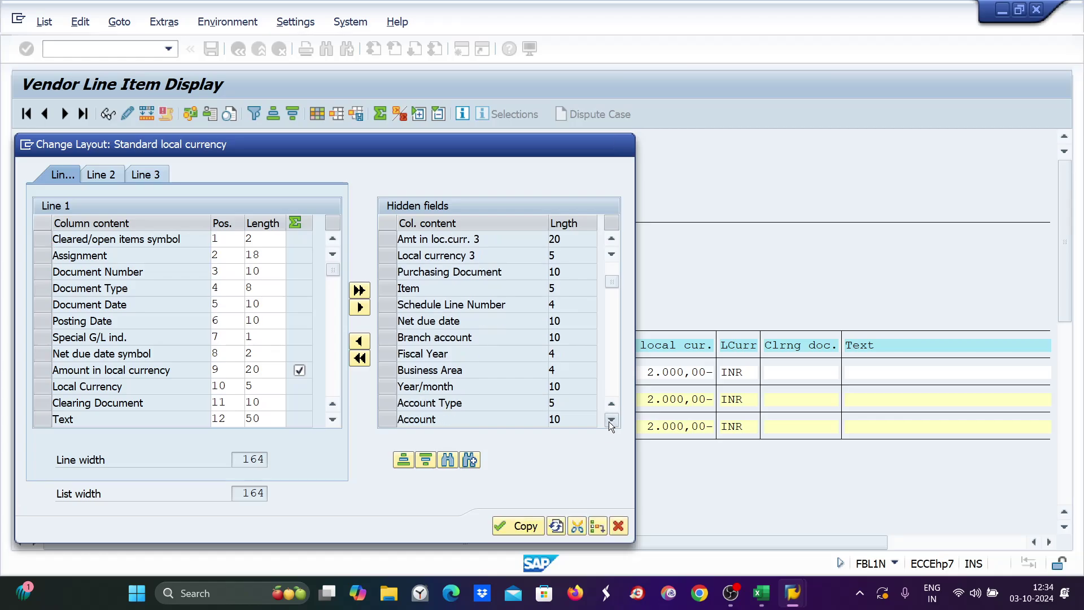
pyautogui.click(611, 421)
pyautogui.click(611, 421)
pyautogui.click(610, 421)
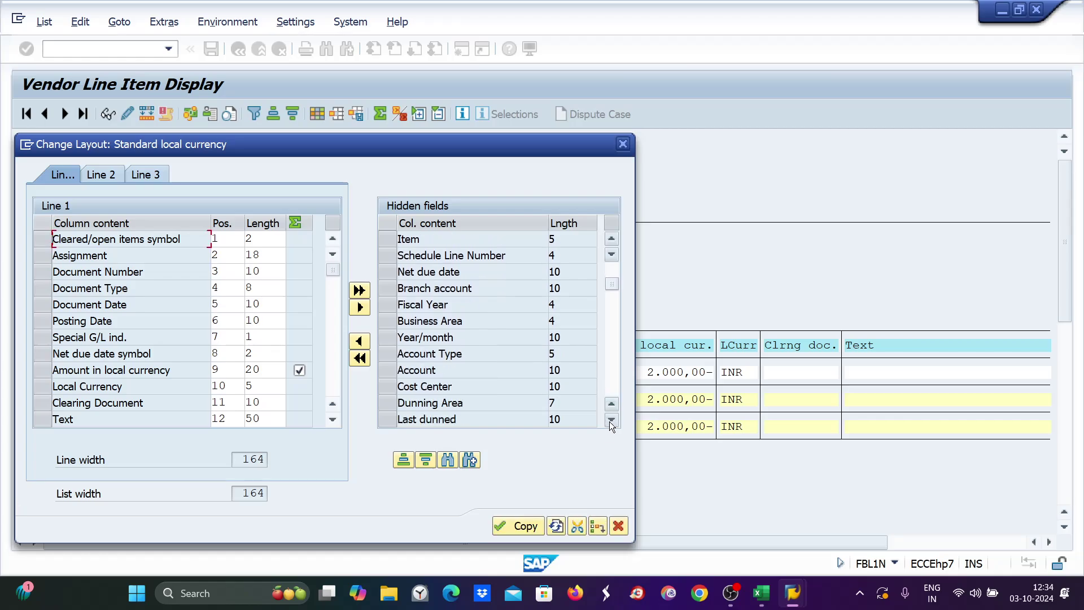
pyautogui.click(611, 420)
pyautogui.click(611, 421)
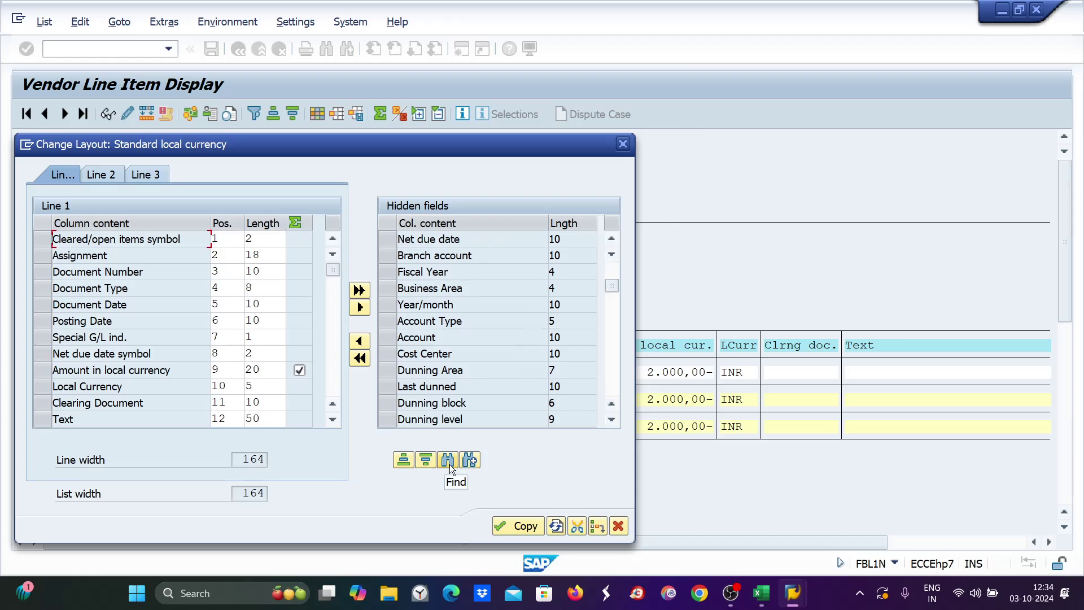
pyautogui.click(448, 460)
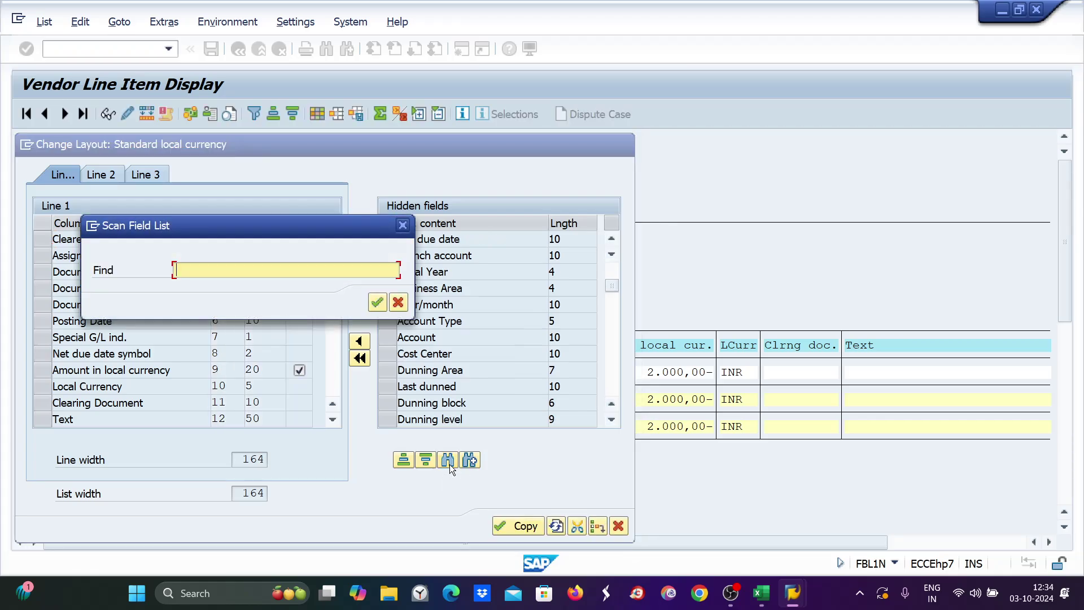
pyautogui.write('due date')
pyautogui.press('Return')
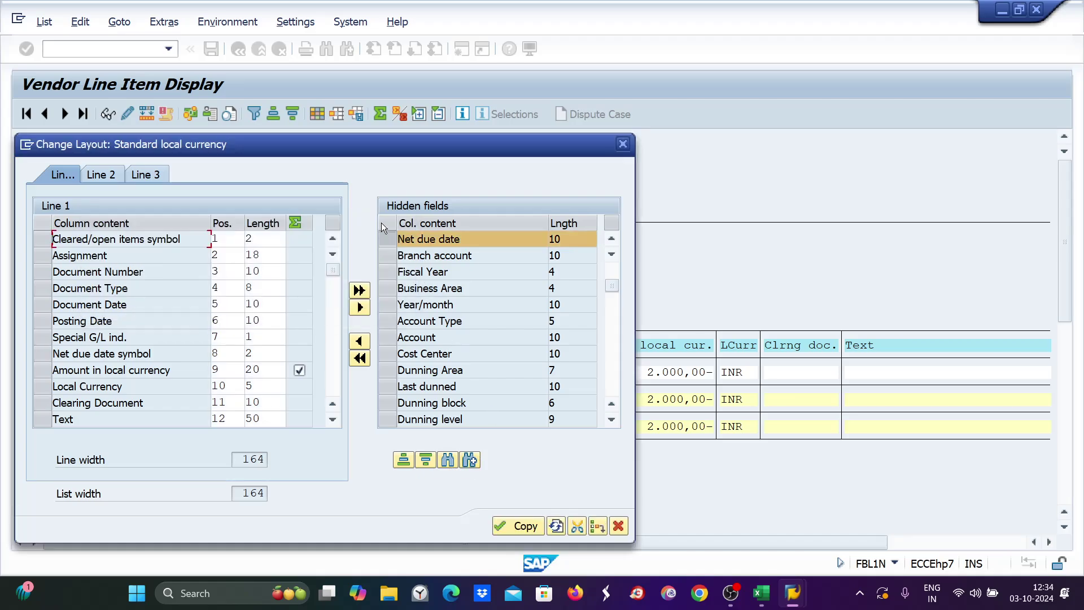
# Move the Net due date field into Line 1 of the displayed columns and apply the layout.
pyautogui.click(388, 239)
pyautogui.click(388, 239)
pyautogui.click(42, 320)
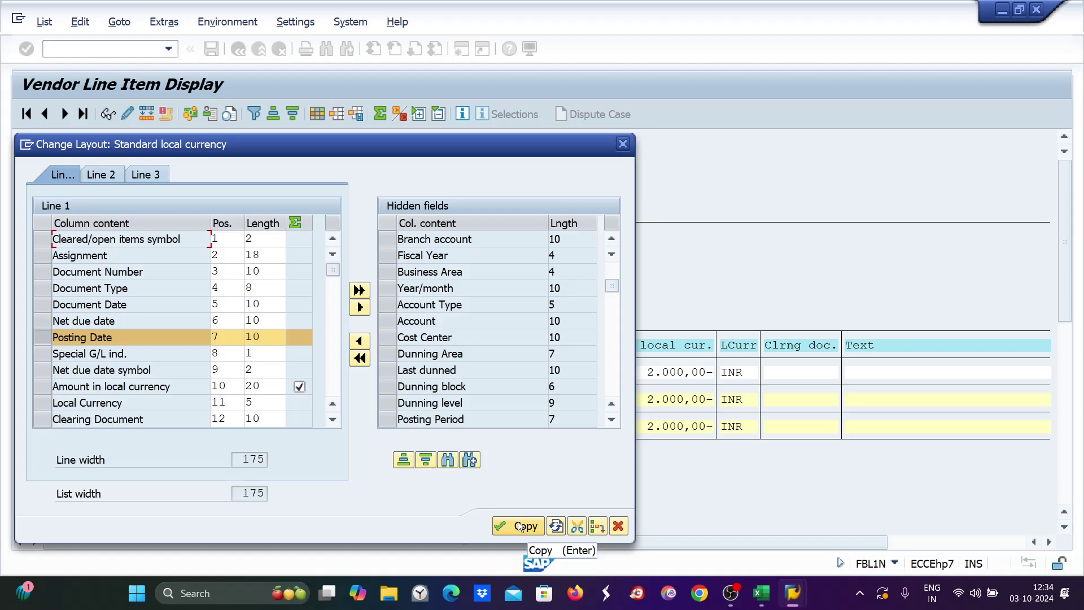
pyautogui.click(41, 316)
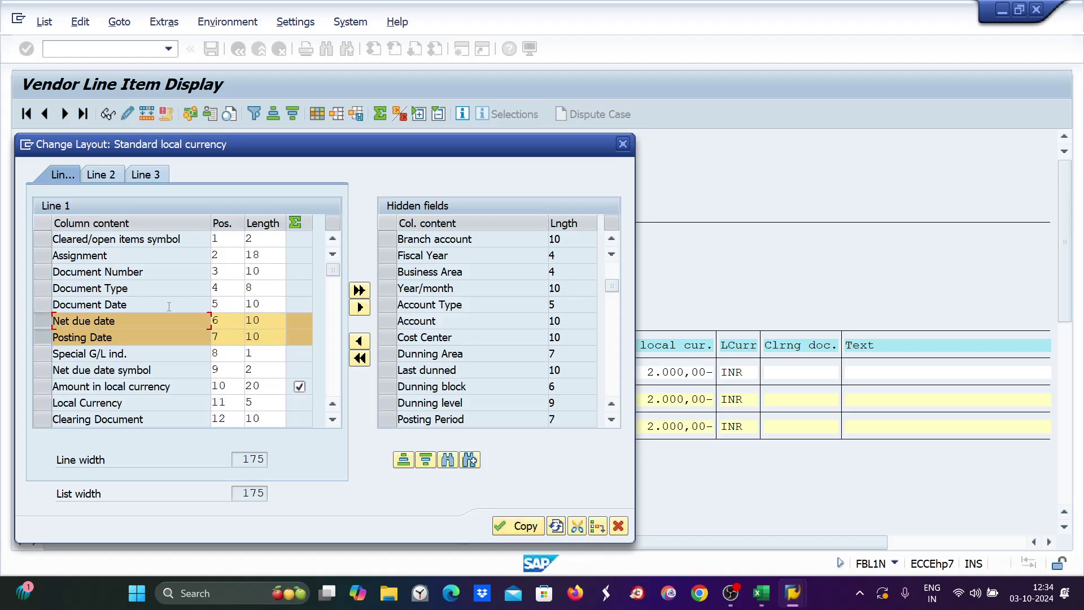
pyautogui.click(43, 339)
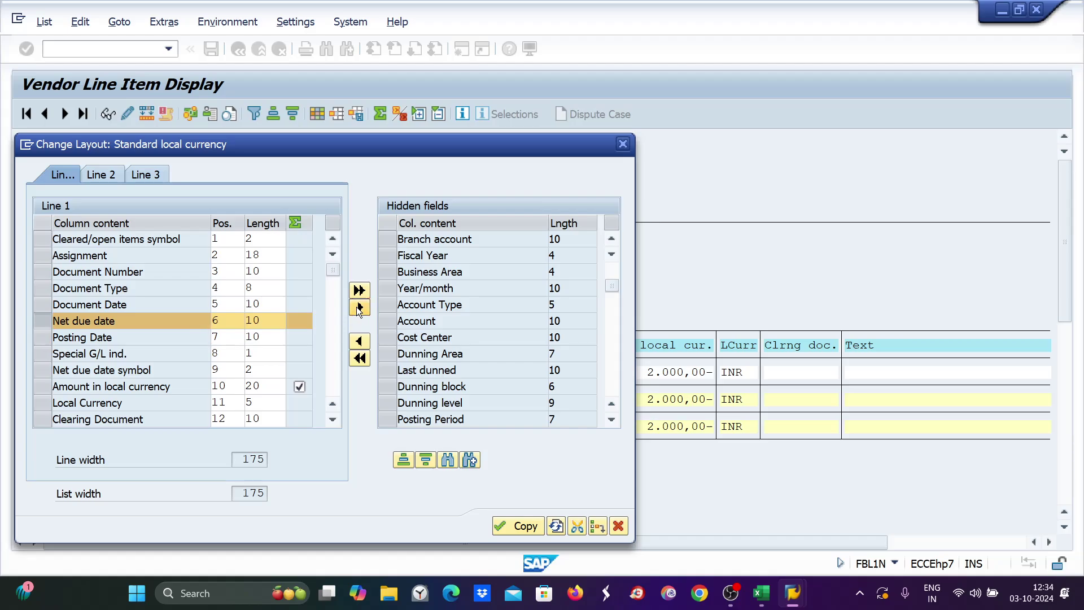
pyautogui.click(359, 308)
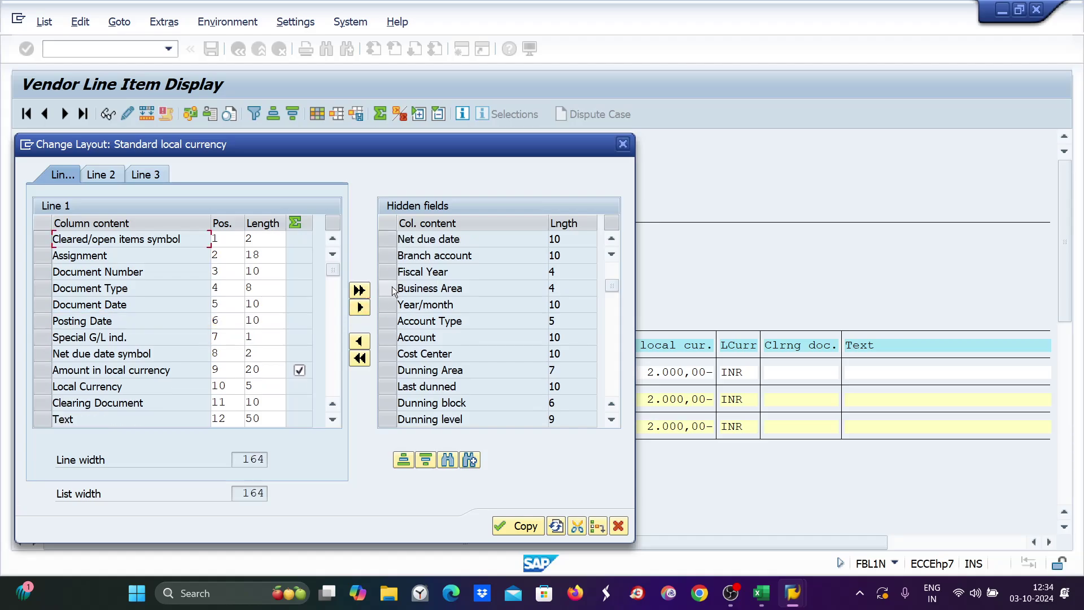
pyautogui.click(384, 239)
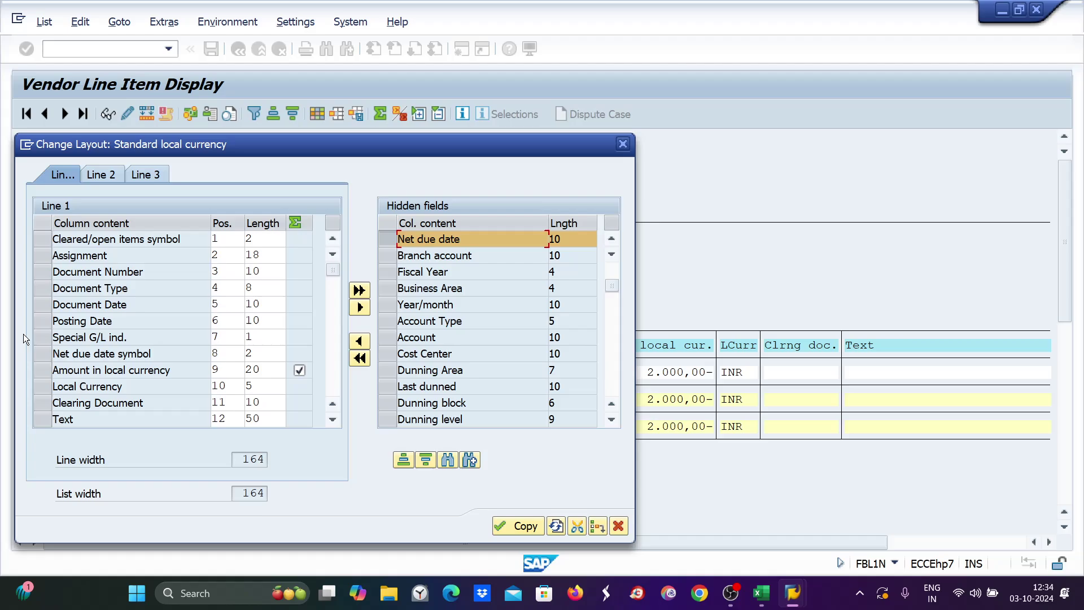
pyautogui.click(38, 335)
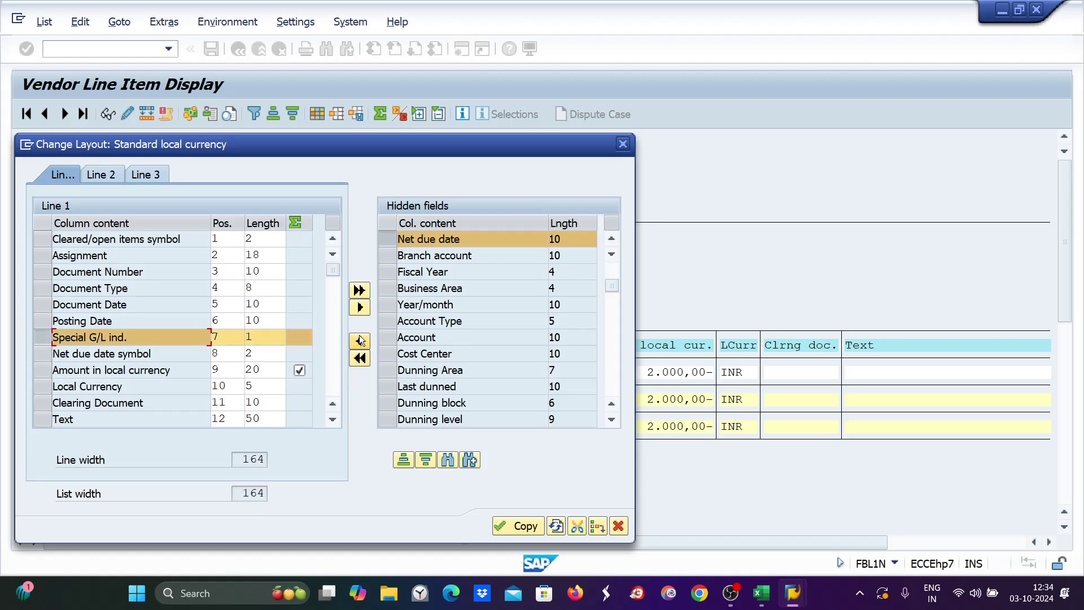
pyautogui.click(360, 340)
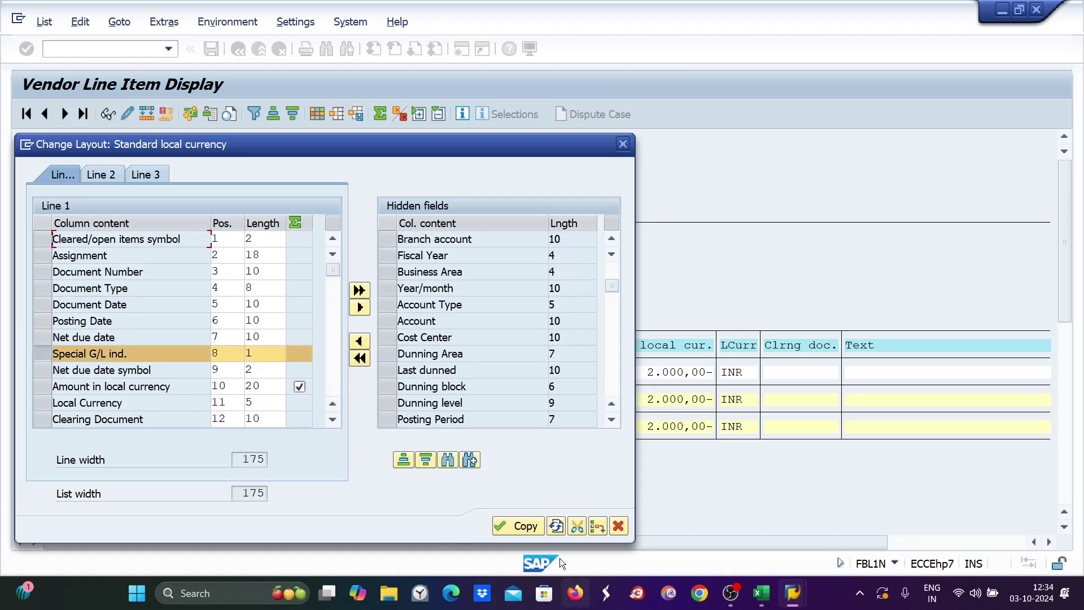
pyautogui.click(515, 526)
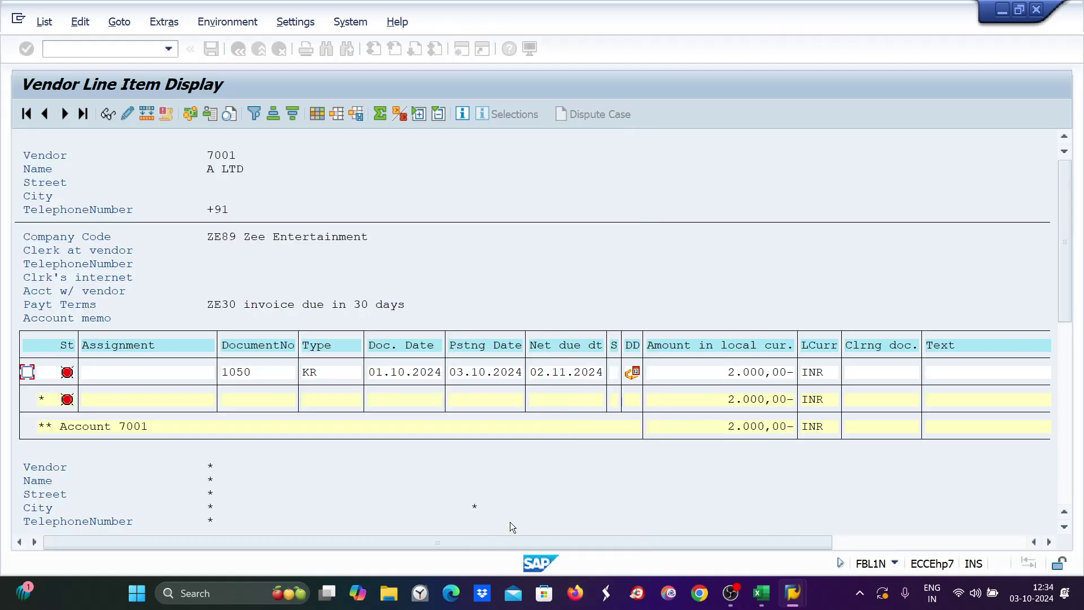
# Save the layout under the existing name /ZE89 and confirm the overwrite.
pyautogui.click(358, 115)
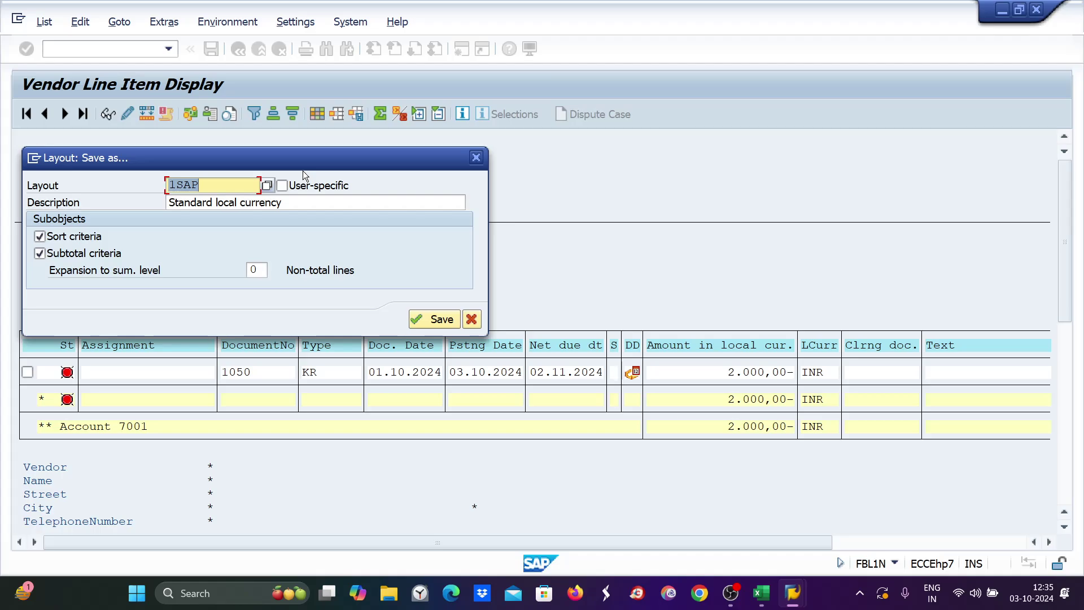
pyautogui.write('/')
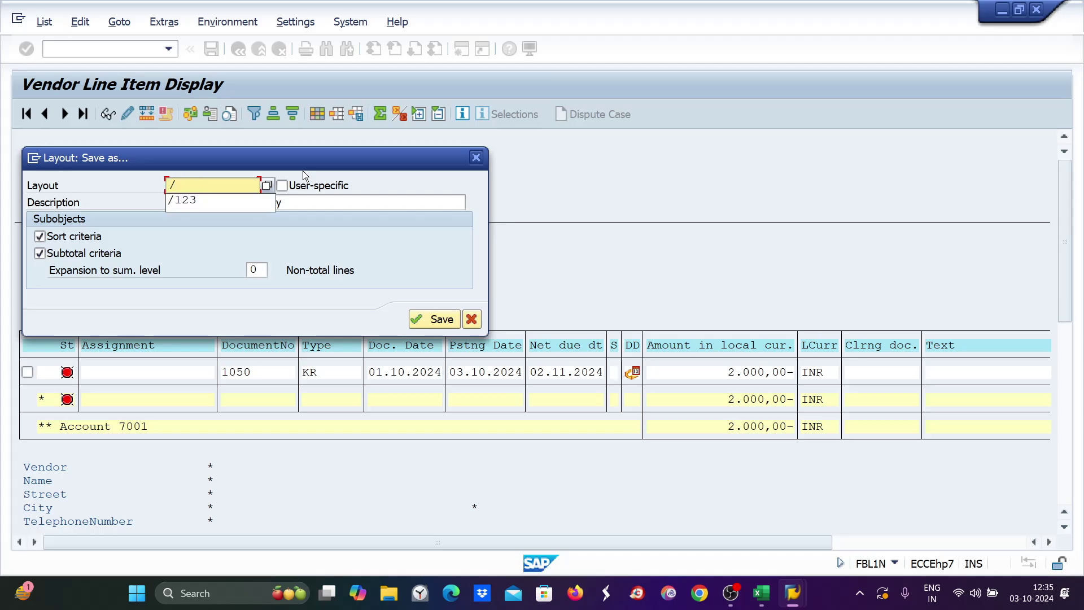
pyautogui.write('ze89')
pyautogui.press('Return')
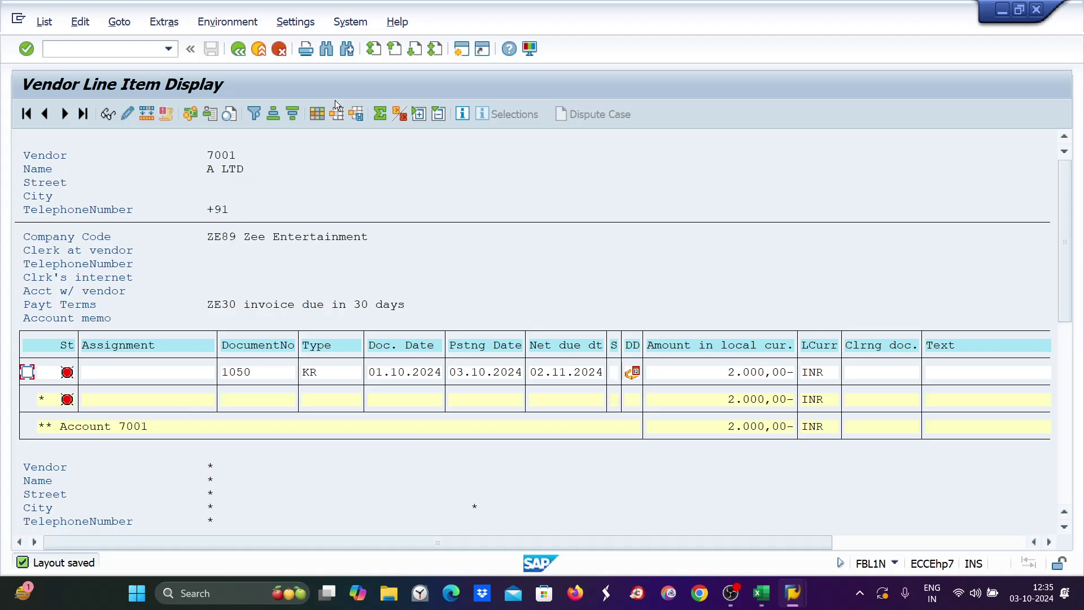
pyautogui.click(361, 116)
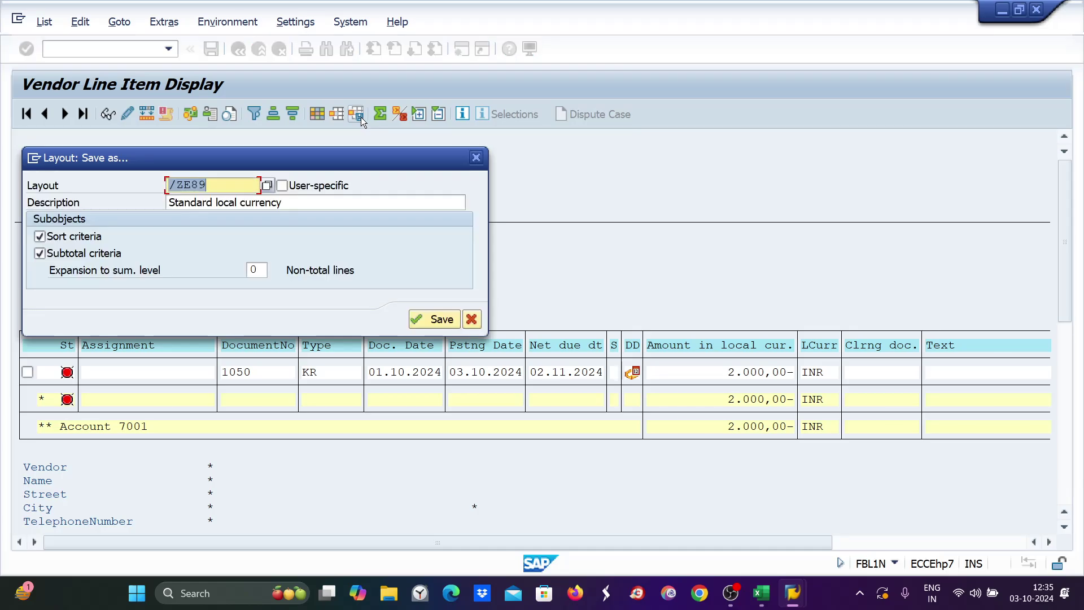
pyautogui.click(268, 187)
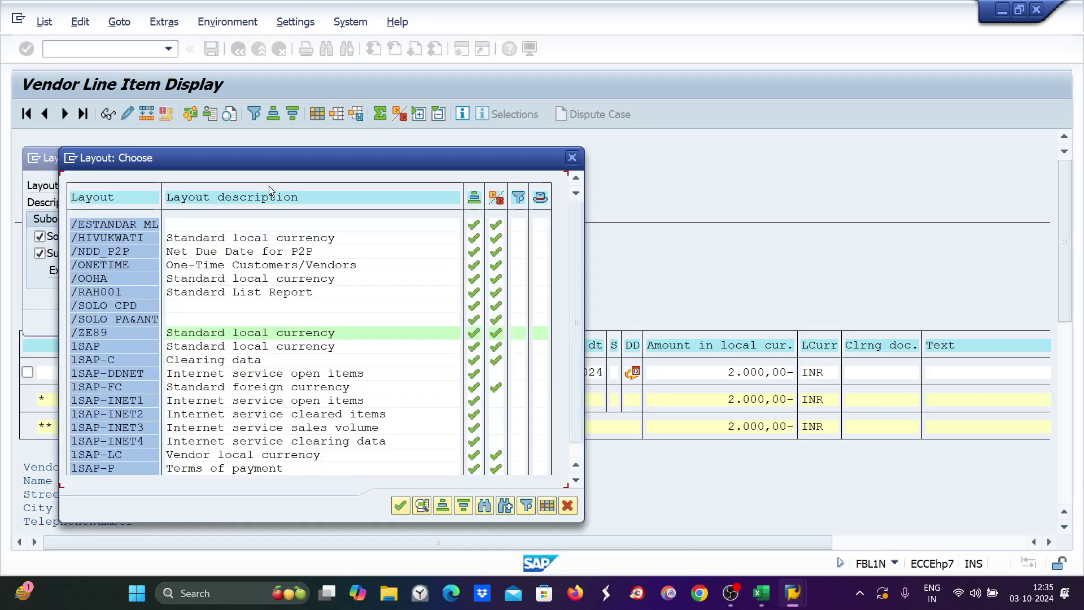
pyautogui.doubleClick(102, 333)
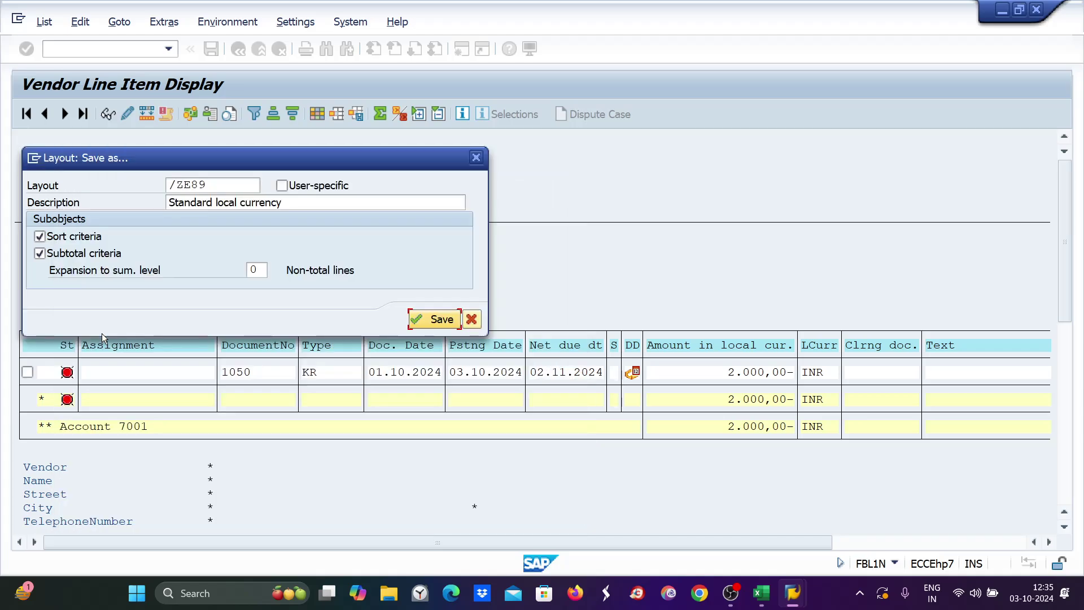
pyautogui.click(435, 321)
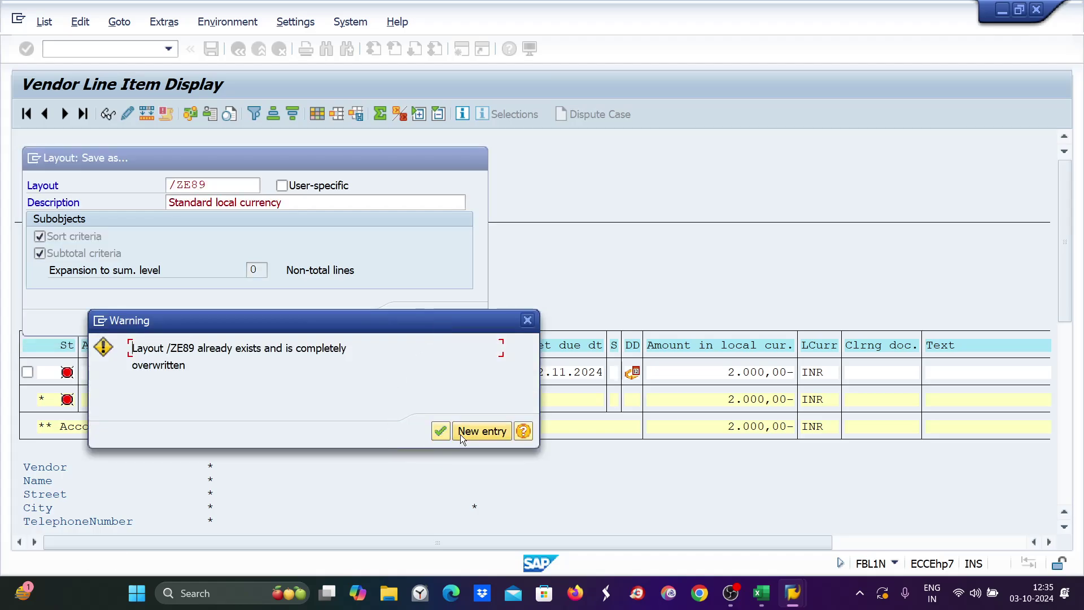
pyautogui.click(440, 432)
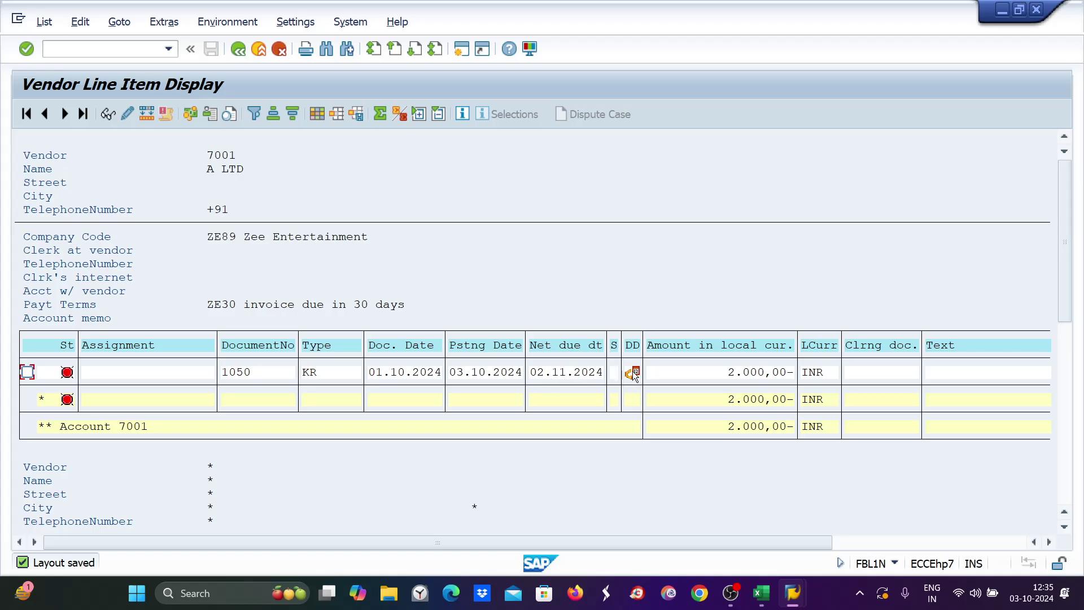
# Go back to the SAP window and enter transaction /nf-53 for Post Outgoing Payments.
pyautogui.moveTo(634, 375)
pyautogui.moveTo(769, 606)
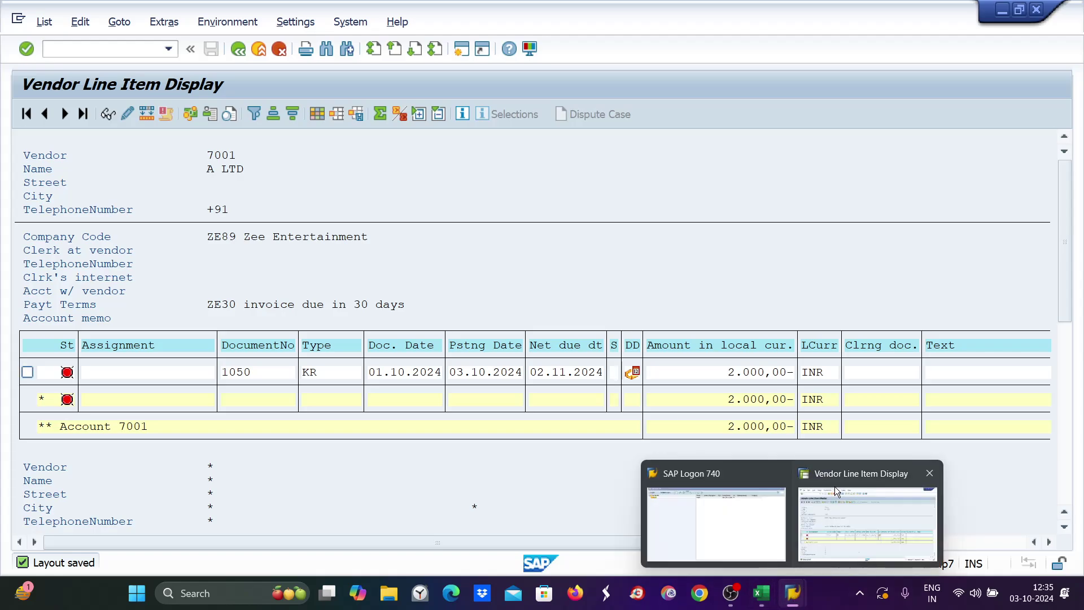
pyautogui.click(835, 486)
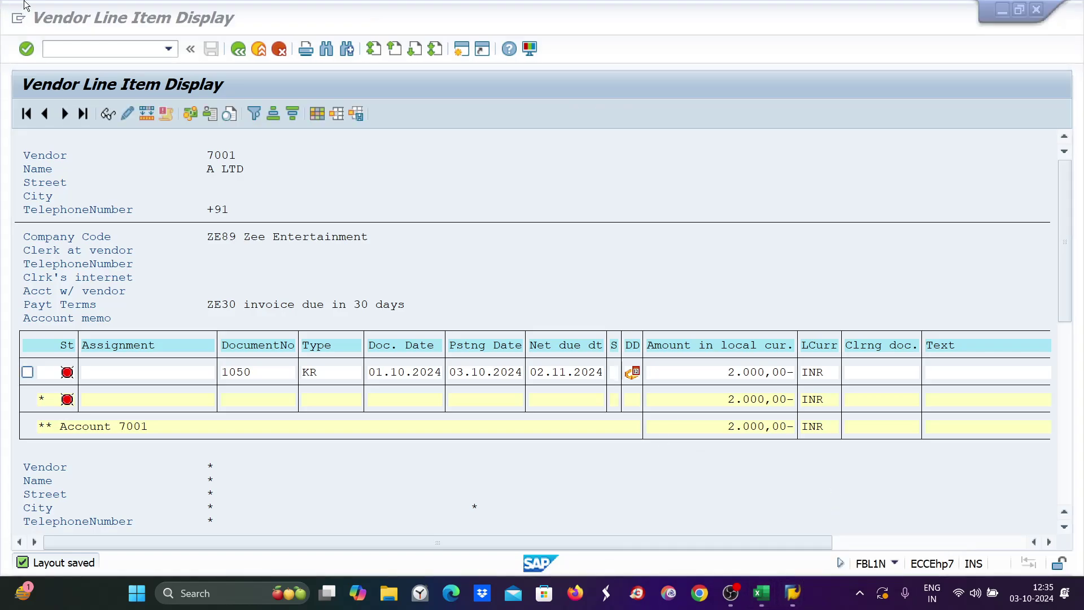
pyautogui.click(50, 49)
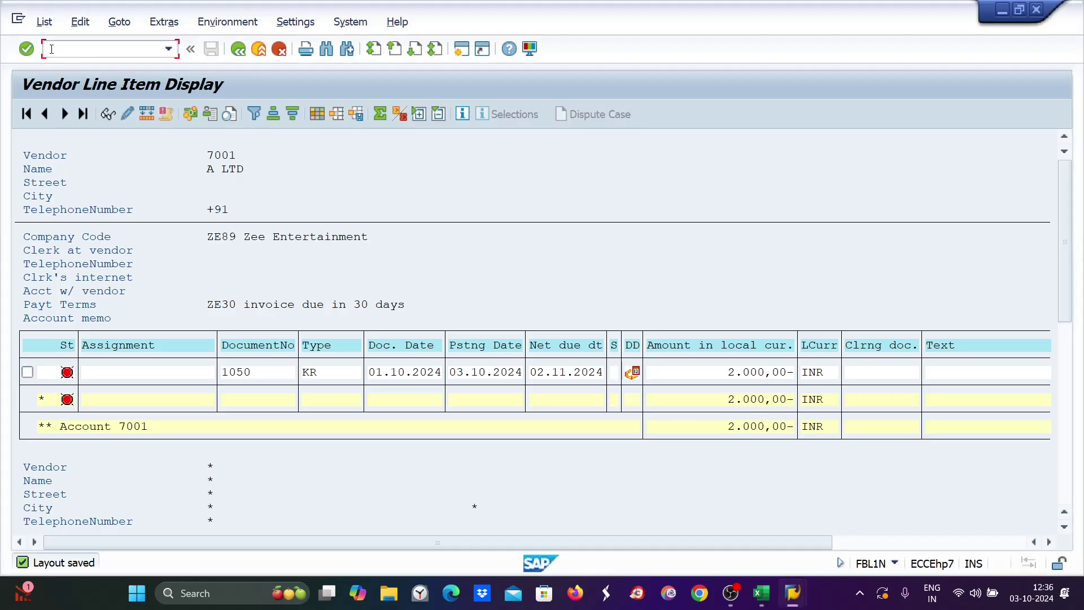
pyautogui.write('/nf-6')
pyautogui.write('2')
pyautogui.press('Return')
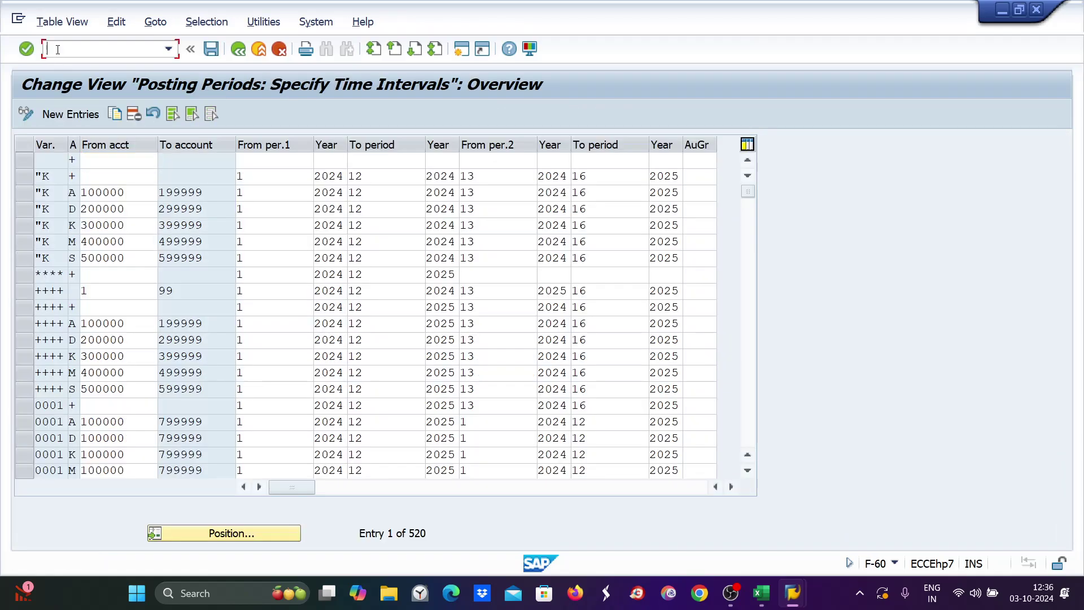
pyautogui.write('/nf-53')
# Enter document date 03.10.2024, bank account 1000, amount 2000 and vendor 7001, then load the open items.
pyautogui.press('Return')
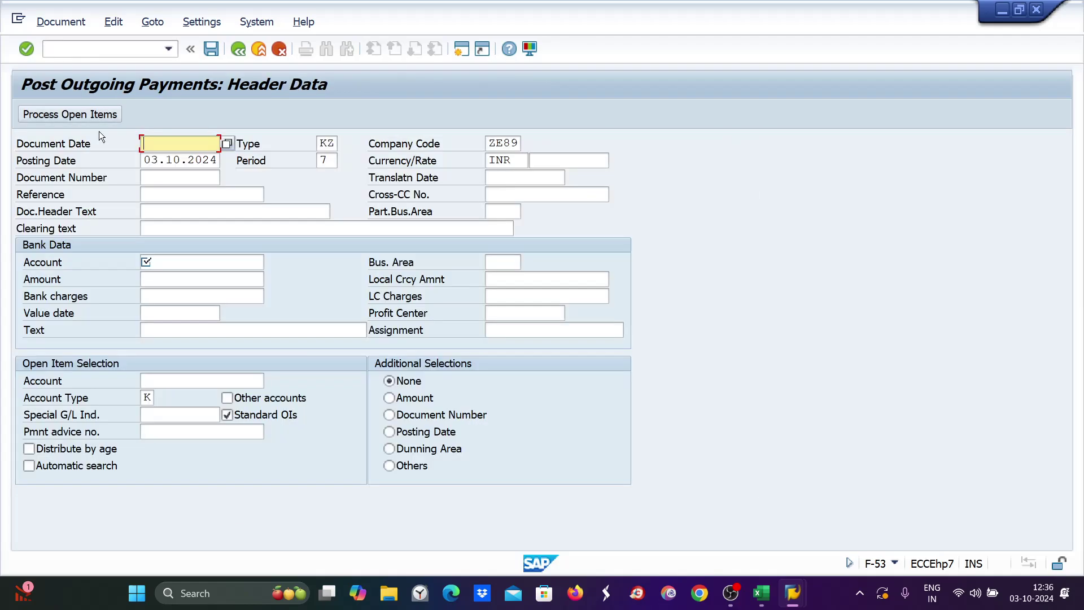
pyautogui.click(143, 163)
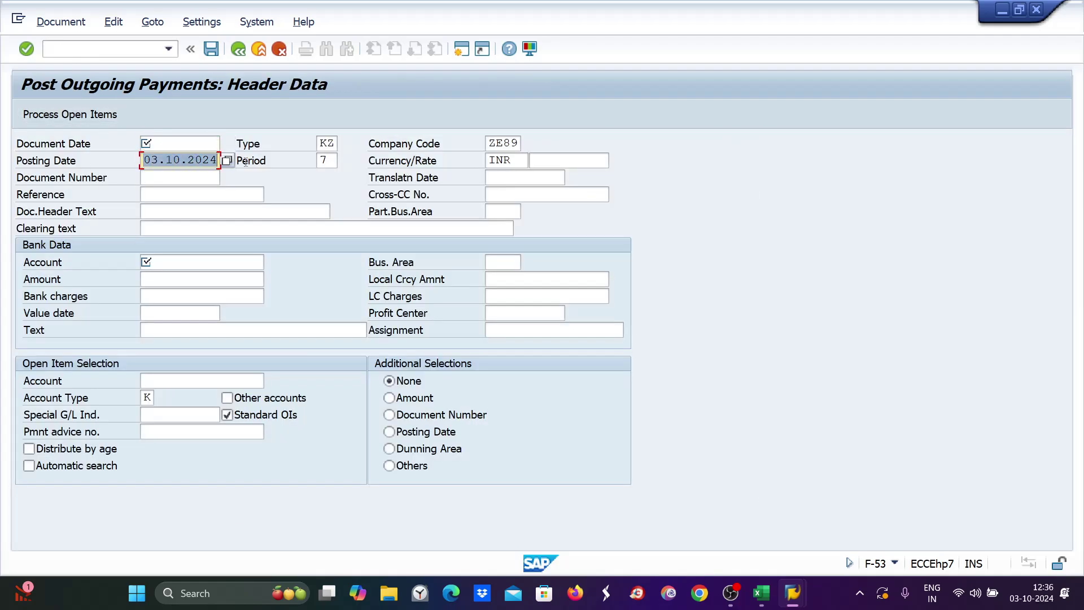
pyautogui.click(173, 140)
pyautogui.write('03.10.2024')
pyautogui.click(166, 259)
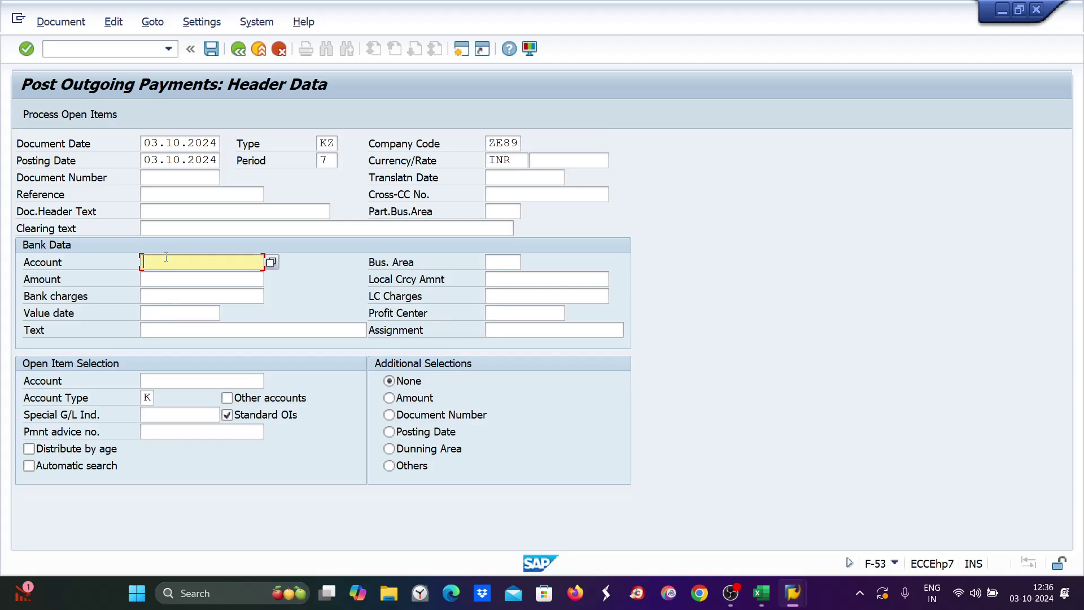
pyautogui.write('1000')
pyautogui.click(163, 280)
pyautogui.write('2000')
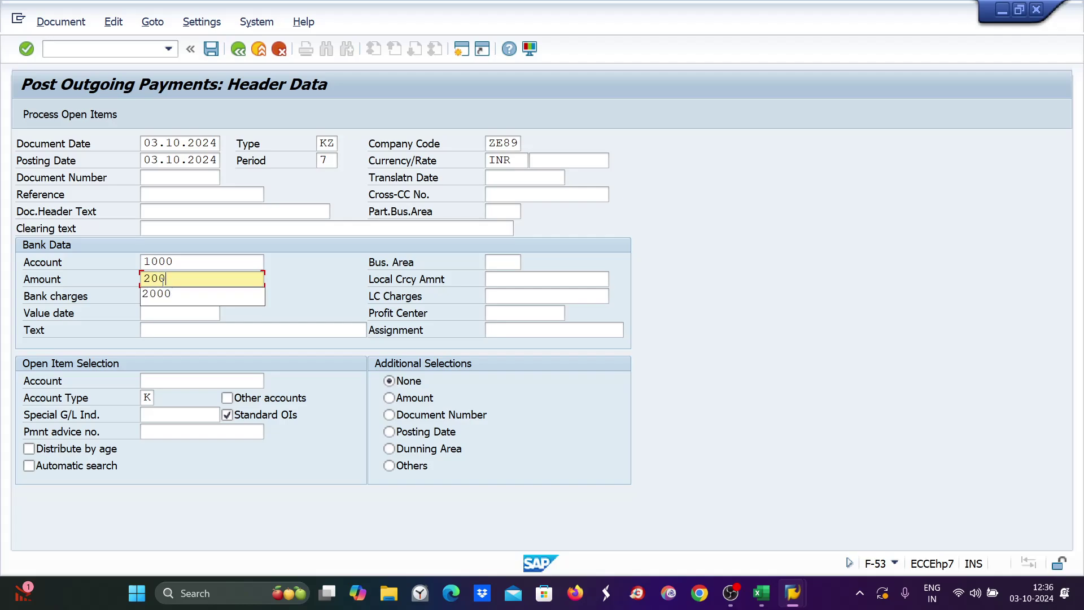
pyautogui.click(164, 382)
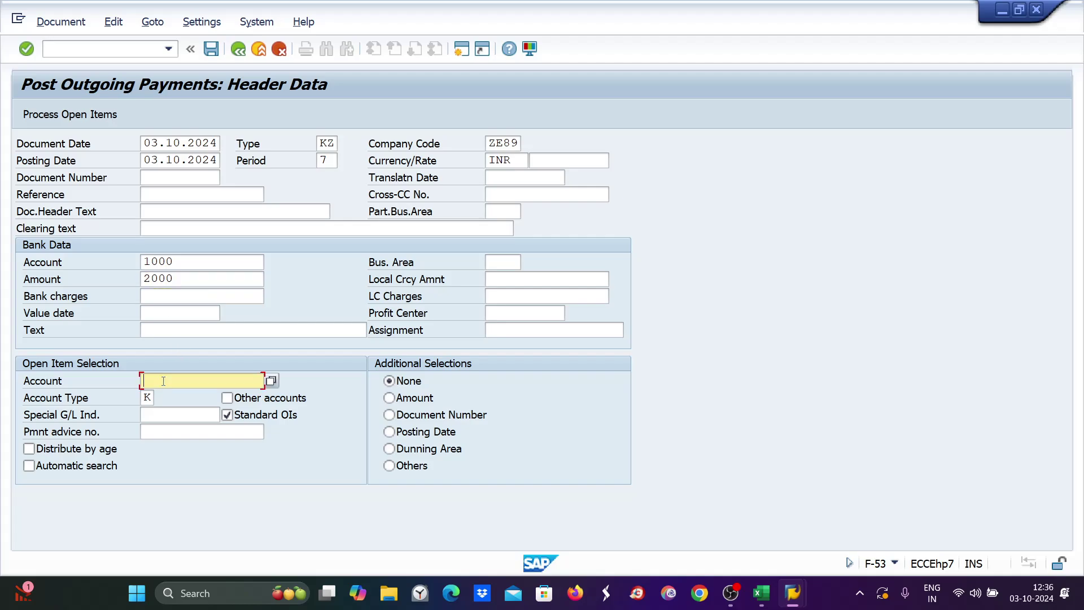
pyautogui.write('7001')
pyautogui.press('Return')
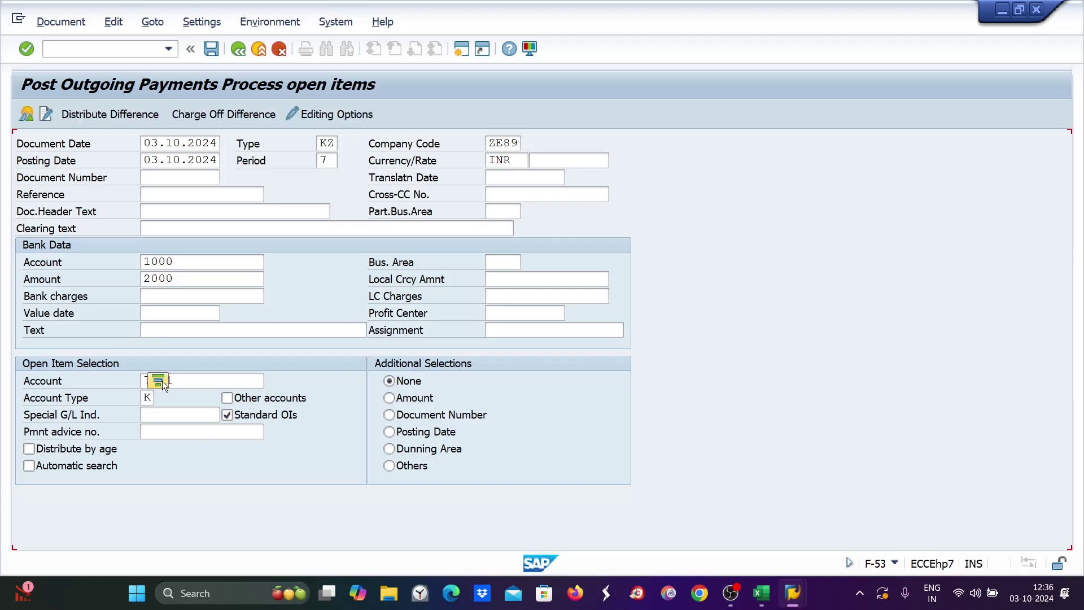
# Simulate and post the payment clearing invoice 1050 as document 1051.
pyautogui.click(59, 21)
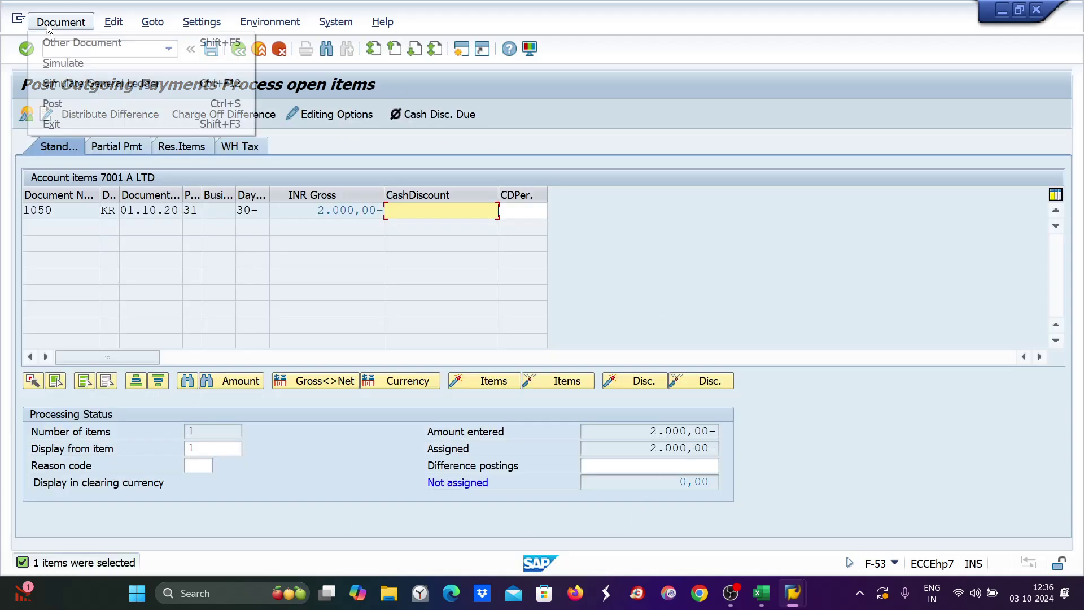
pyautogui.click(54, 63)
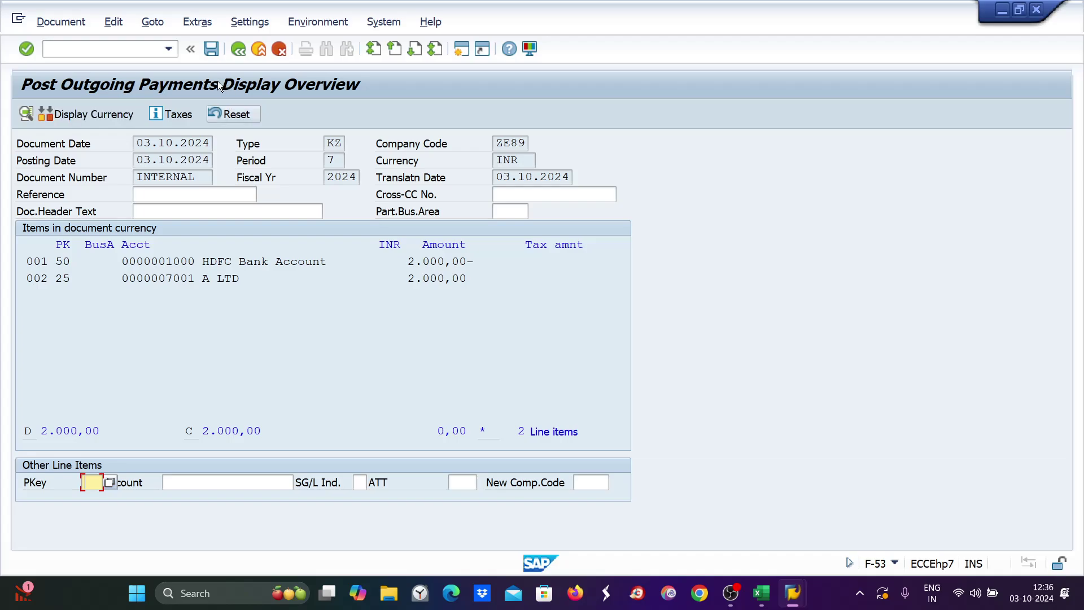
pyautogui.click(210, 48)
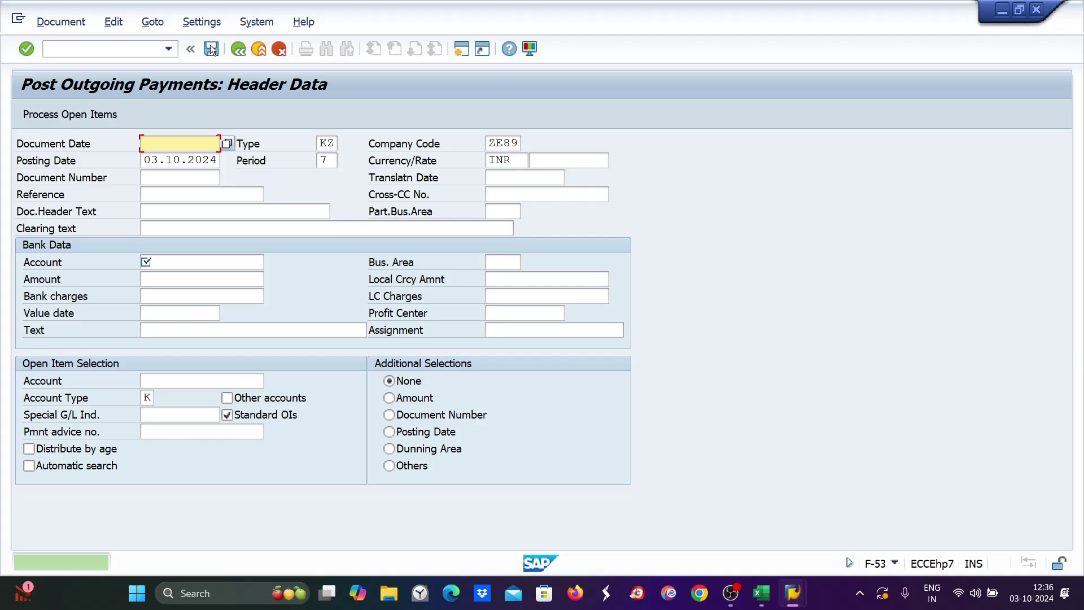
pyautogui.moveTo(792, 593)
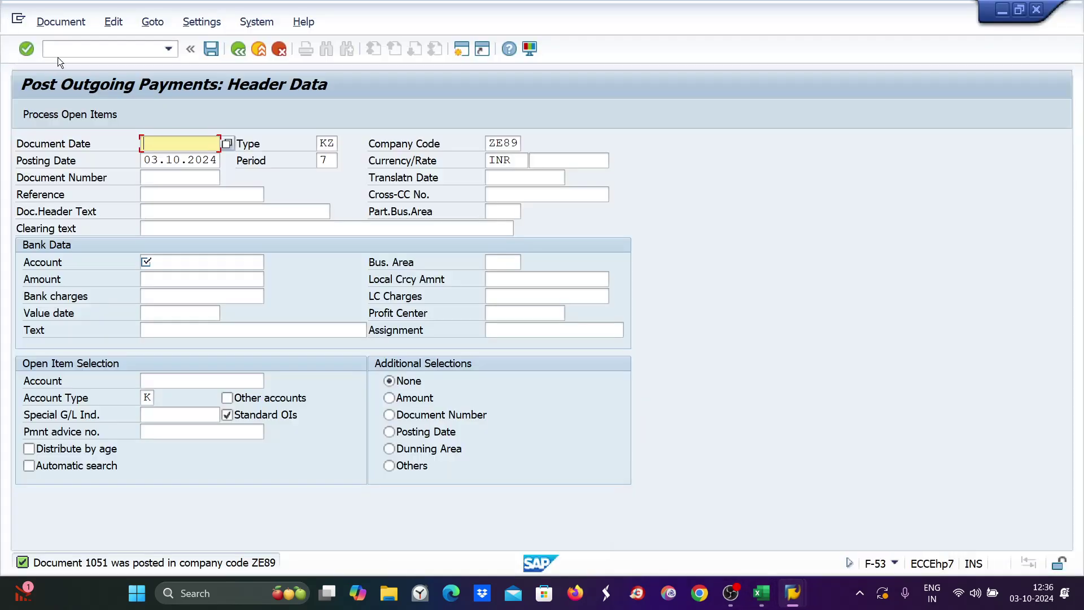
pyautogui.click(56, 48)
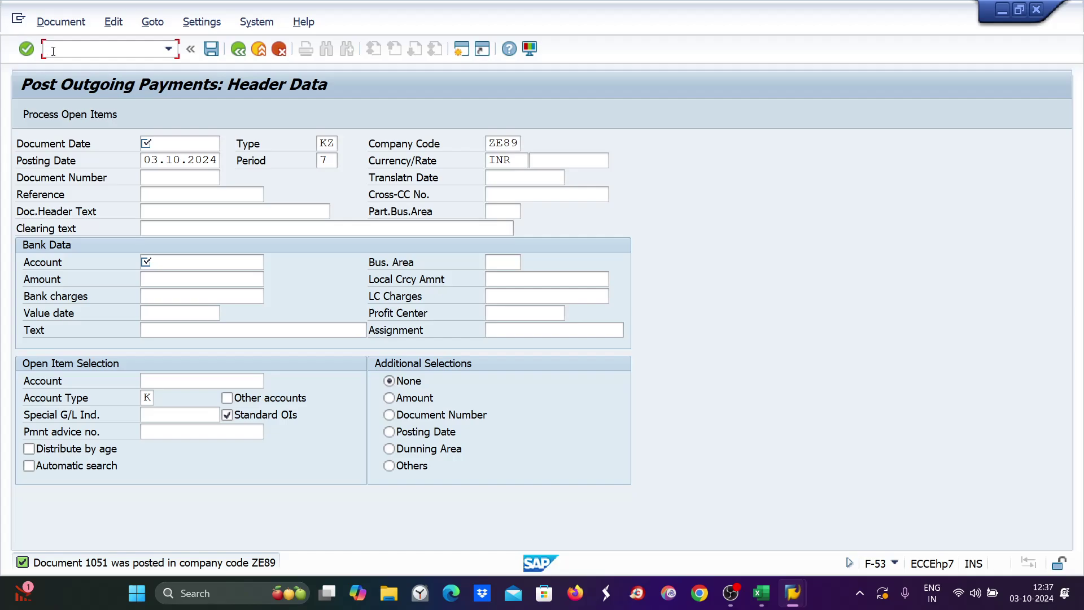
# Enter /nxk02 in the command field to start the Change Vendor transaction.
pyautogui.write('/n')
pyautogui.press('BackSpace')
pyautogui.press('BackSpace')
pyautogui.write('/nxk02')
# Set vendor 7001's payment terms to 0001, save the vendor, and start FB60 for vendor 7001.
pyautogui.press('Return')
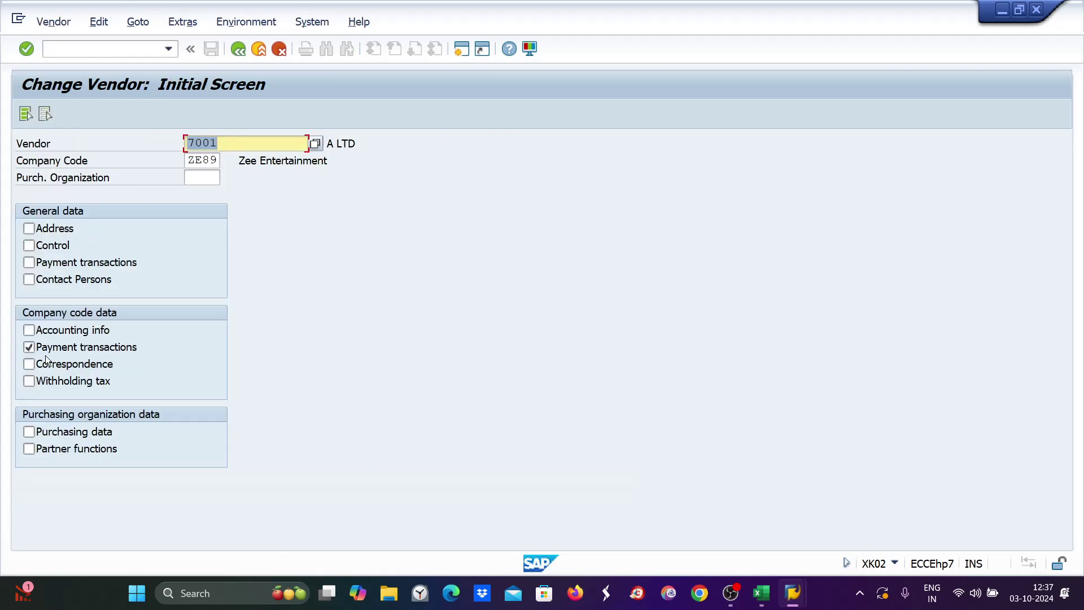
pyautogui.press('Return')
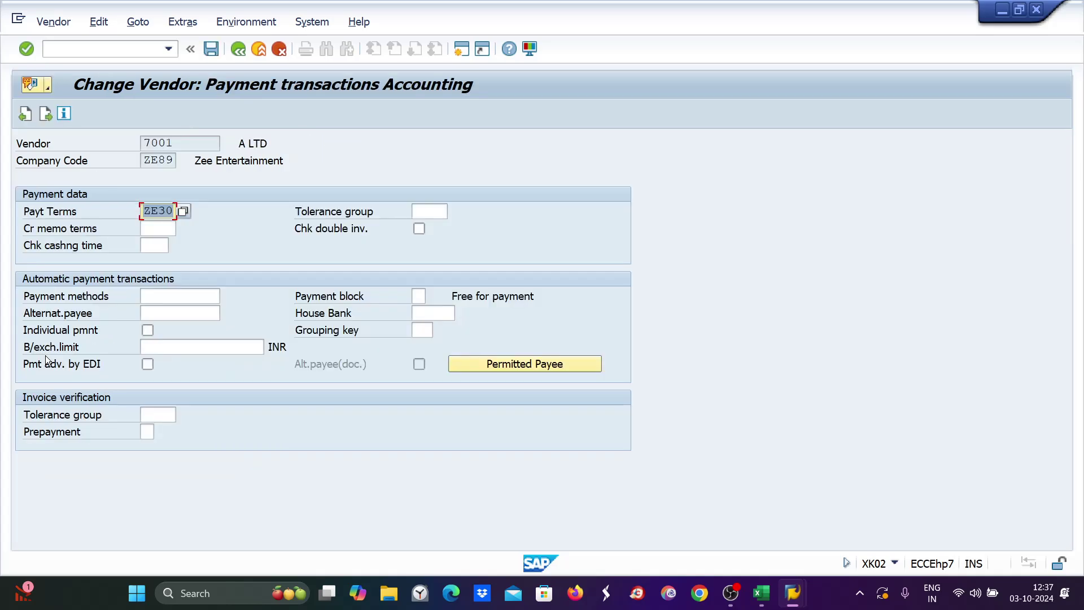
pyautogui.write('0001')
pyautogui.press('Return')
pyautogui.press('Return')
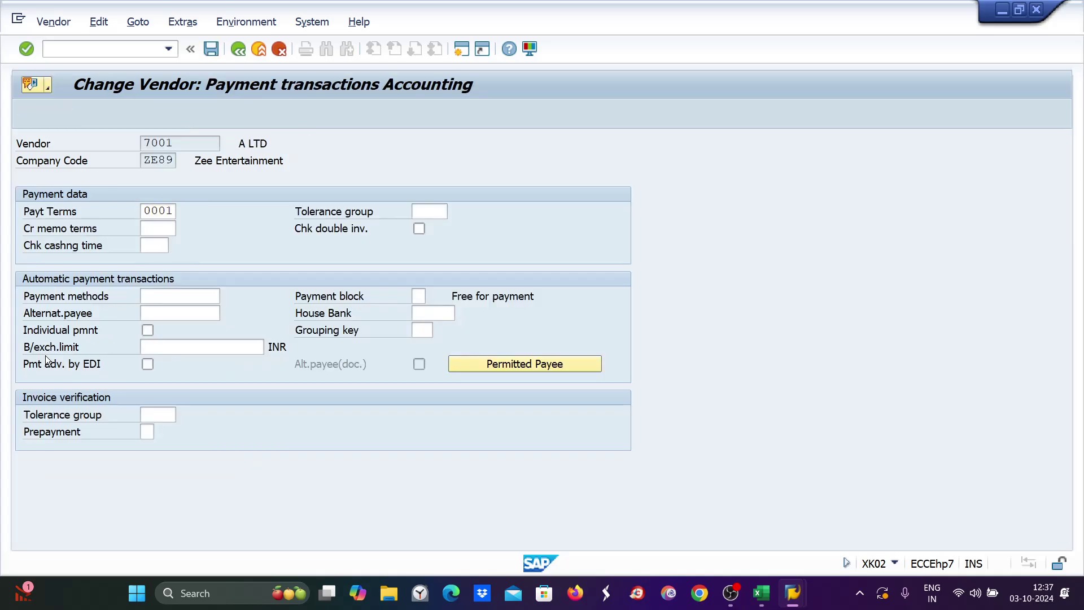
pyautogui.press('Return')
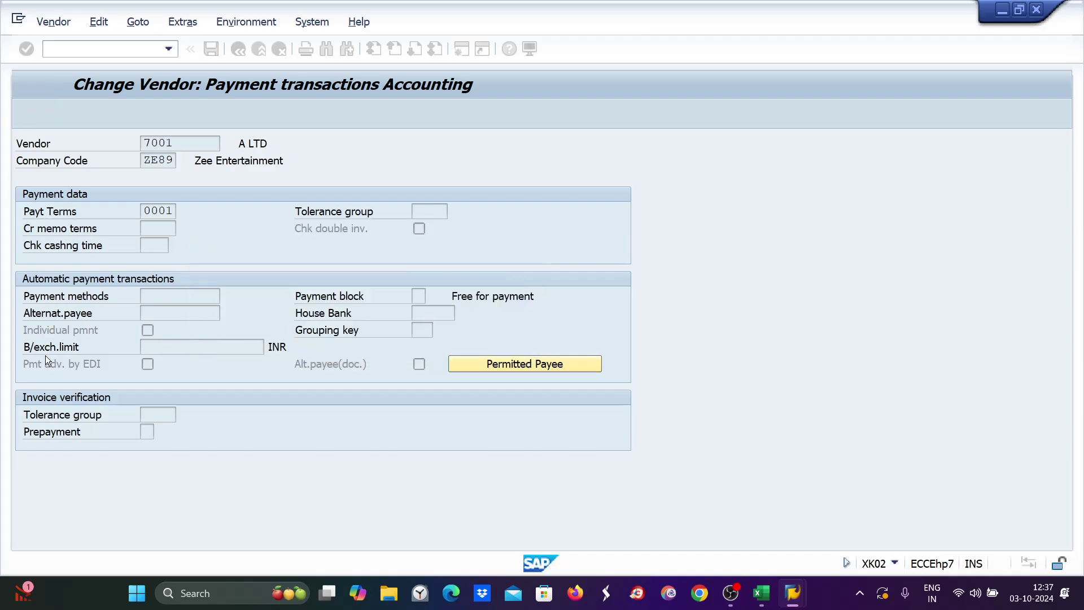
pyautogui.click(51, 49)
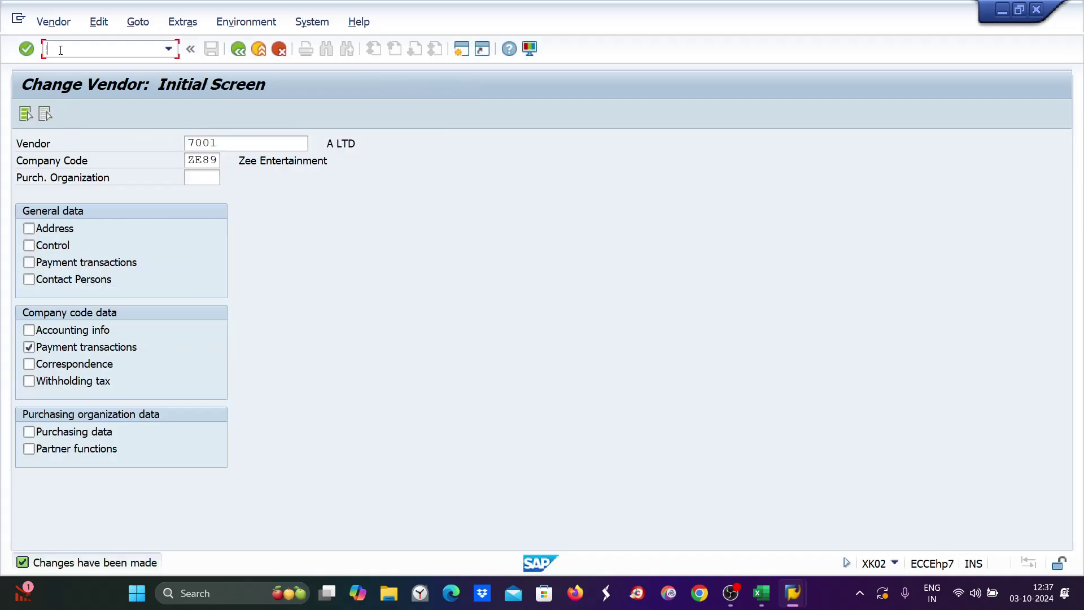
pyautogui.write('/nfb60')
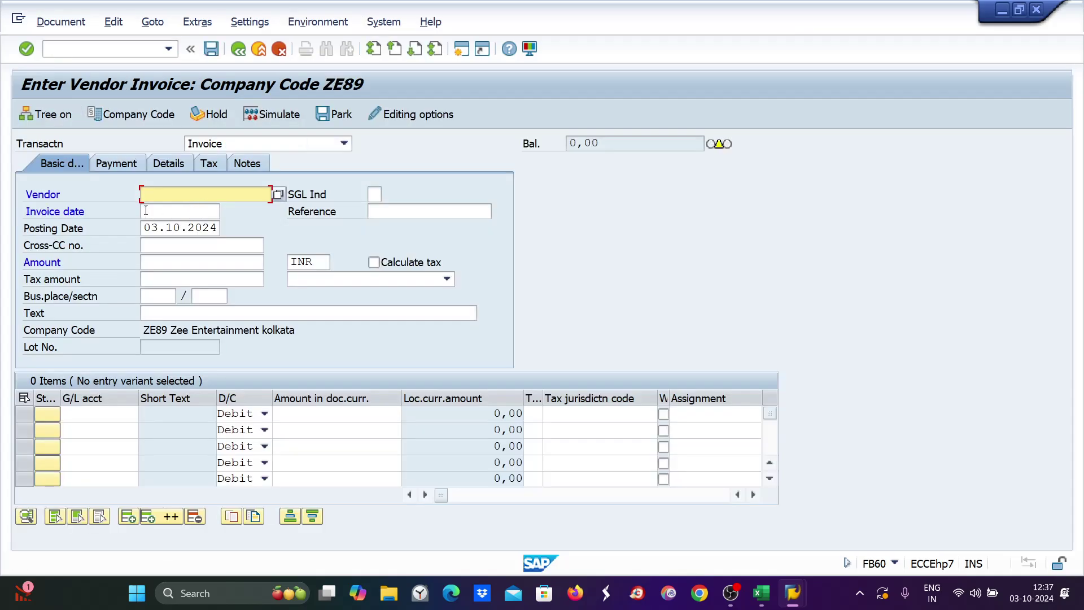
pyautogui.write('7001')
# Enter invoice date 03.10.2024 and invoice amount 4000 for vendor 7001.
pyautogui.click(171, 231)
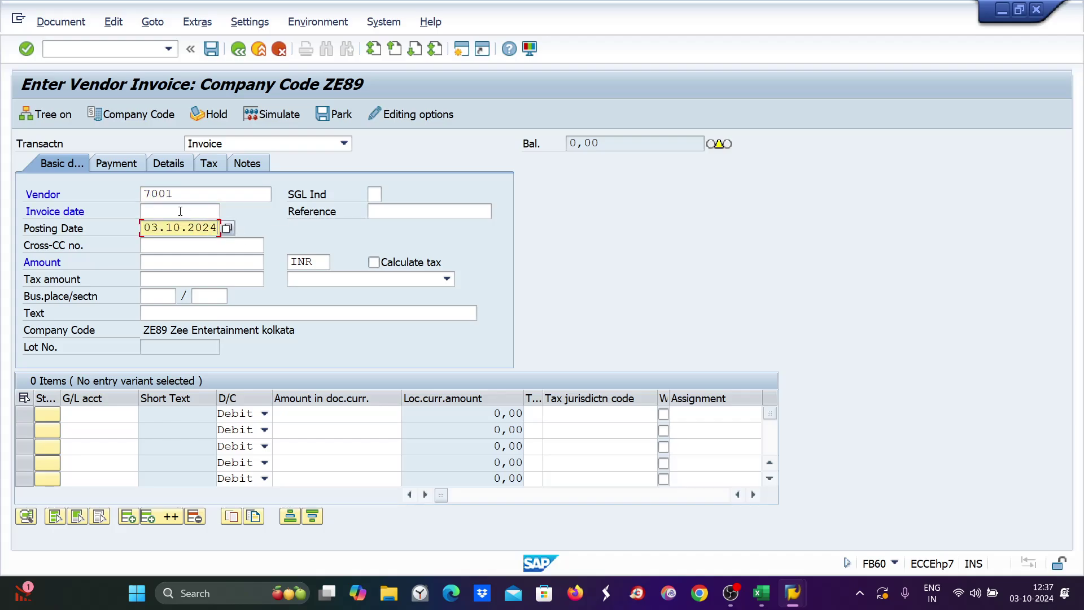
pyautogui.click(178, 211)
pyautogui.write('03.10.2024')
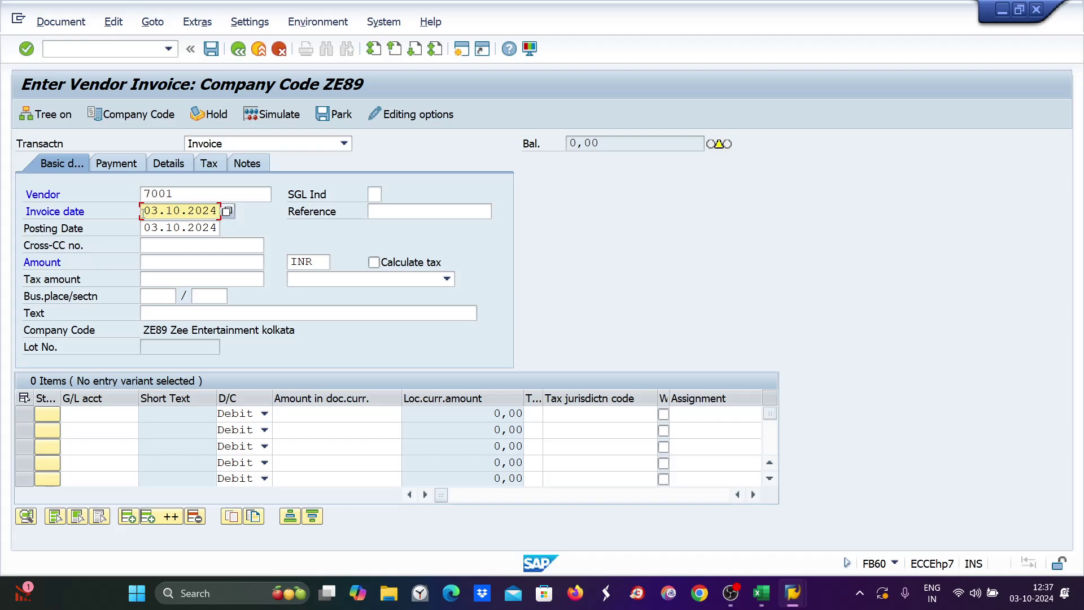
pyautogui.click(93, 415)
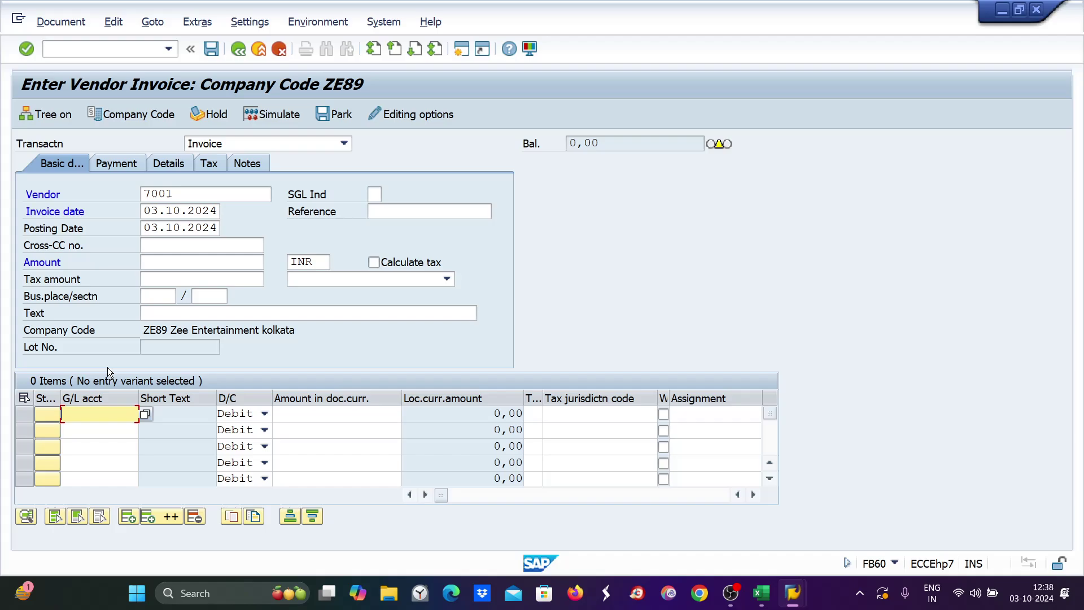
pyautogui.click(163, 264)
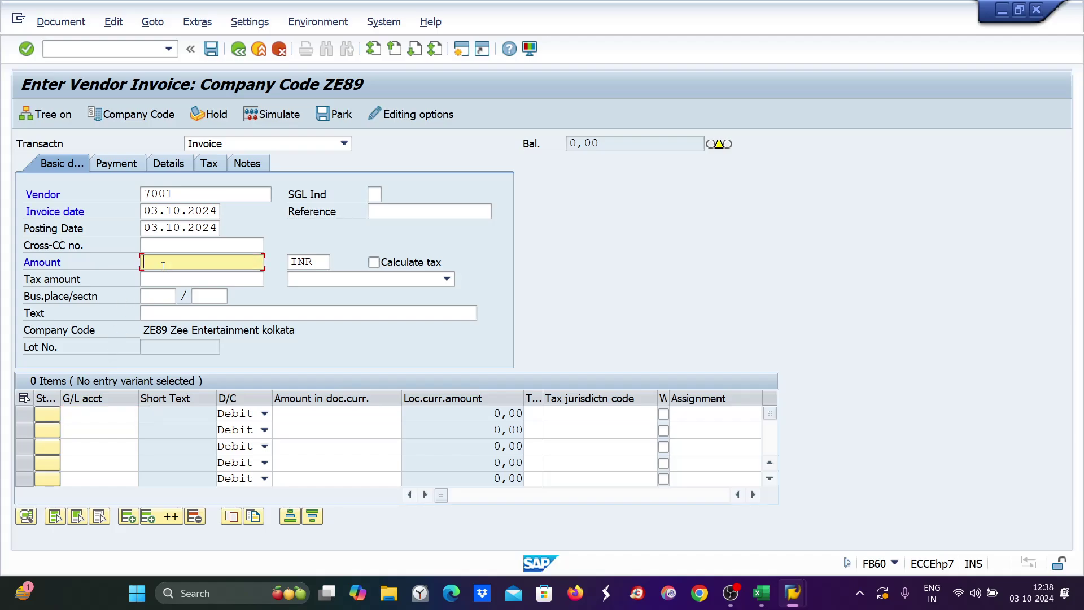
pyautogui.write('4000')
# Add a first line item with G/L account 4004 and amount 4000.
pyautogui.click(80, 416)
pyautogui.write('4004')
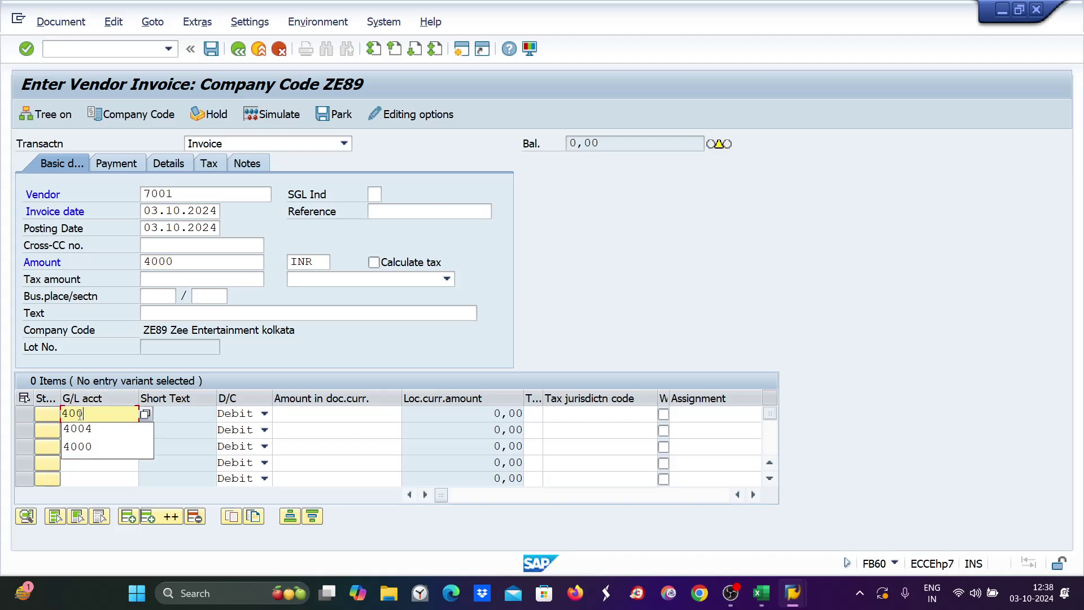
pyautogui.press('Tab')
pyautogui.press('Tab')
pyautogui.write('4000')
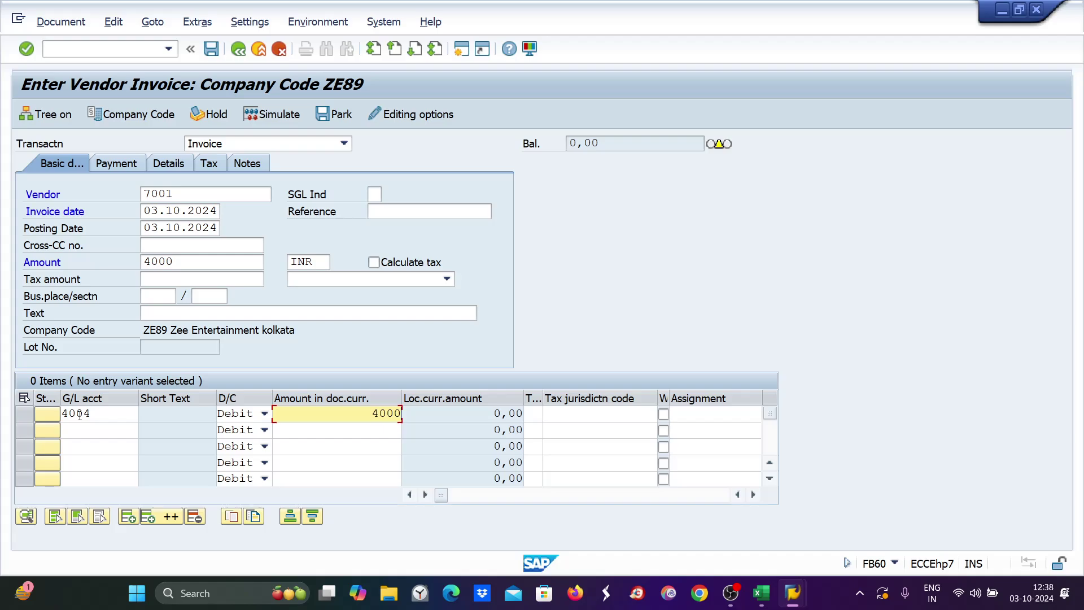
pyautogui.press('Return')
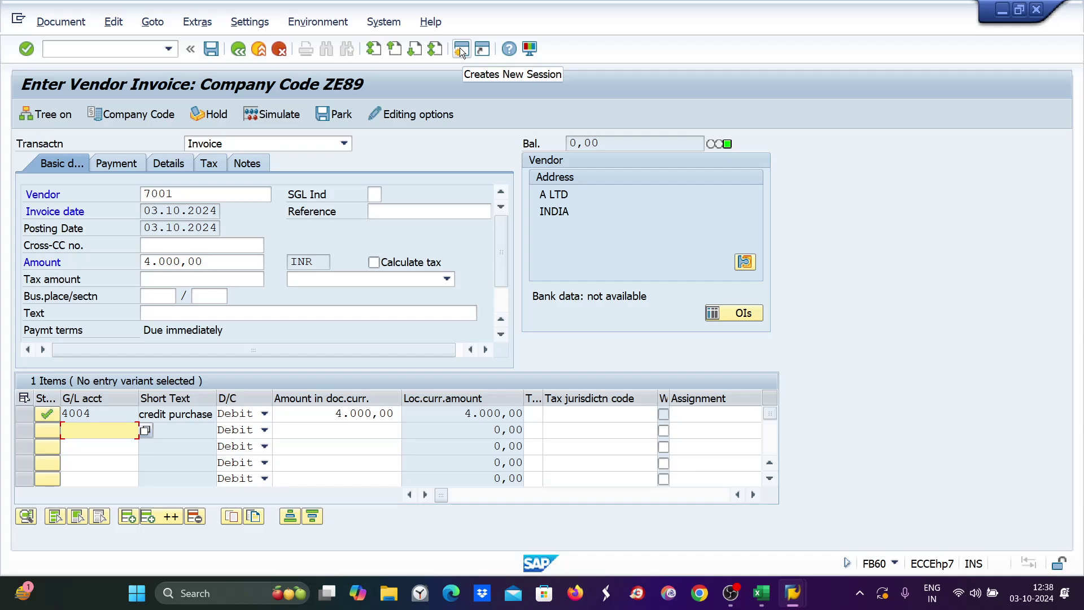
# Change the invoice's payment terms from 0001 to ZE30 and accept the warning.
pyautogui.click(130, 166)
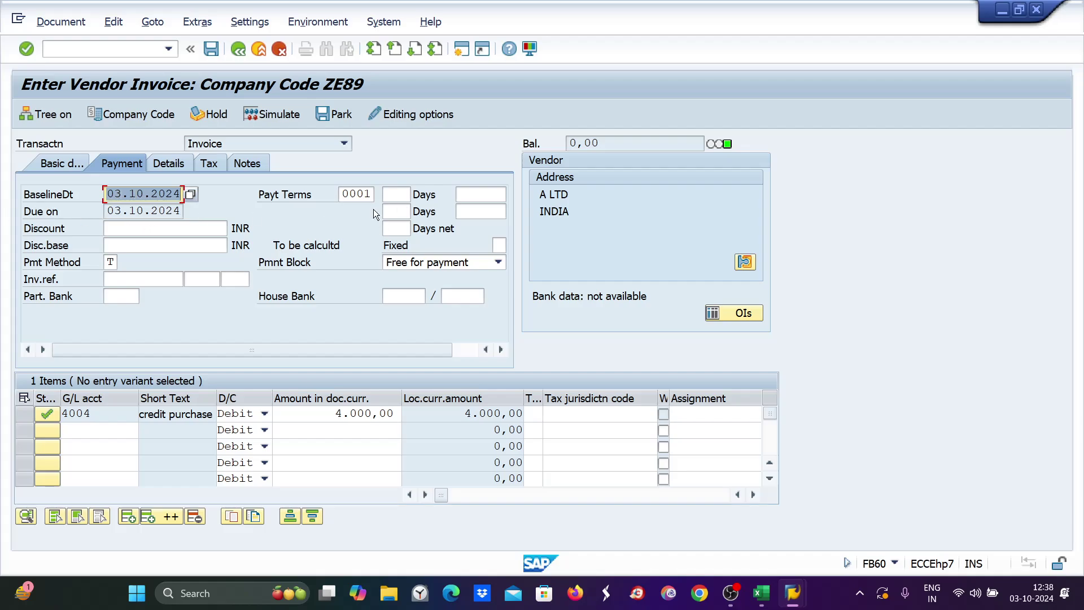
pyautogui.moveTo(345, 193); pyautogui.dragTo(368, 194)
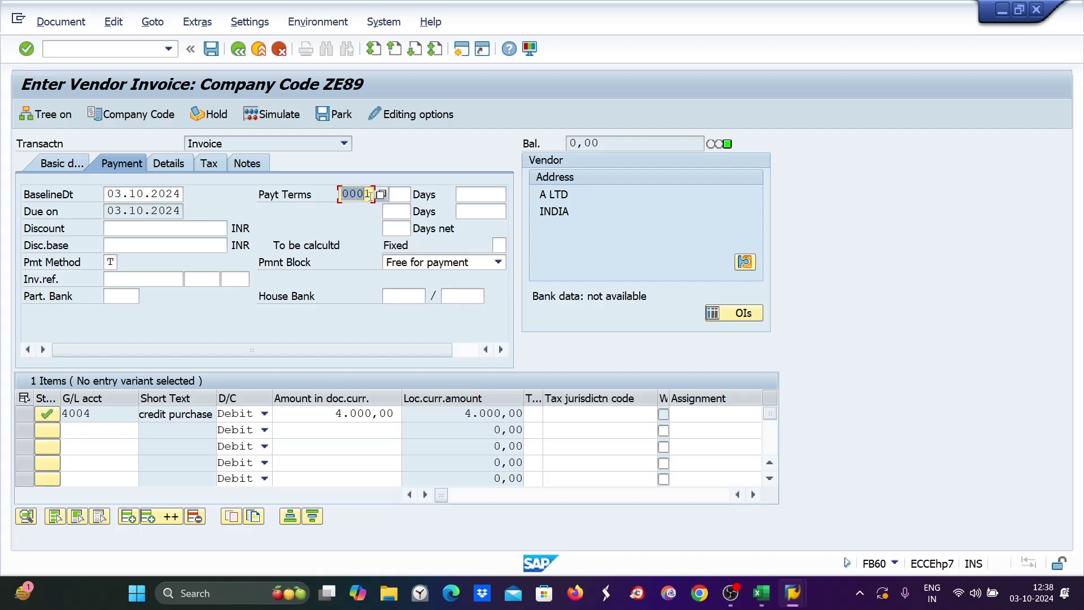
pyautogui.write('ze30')
pyautogui.press('Return')
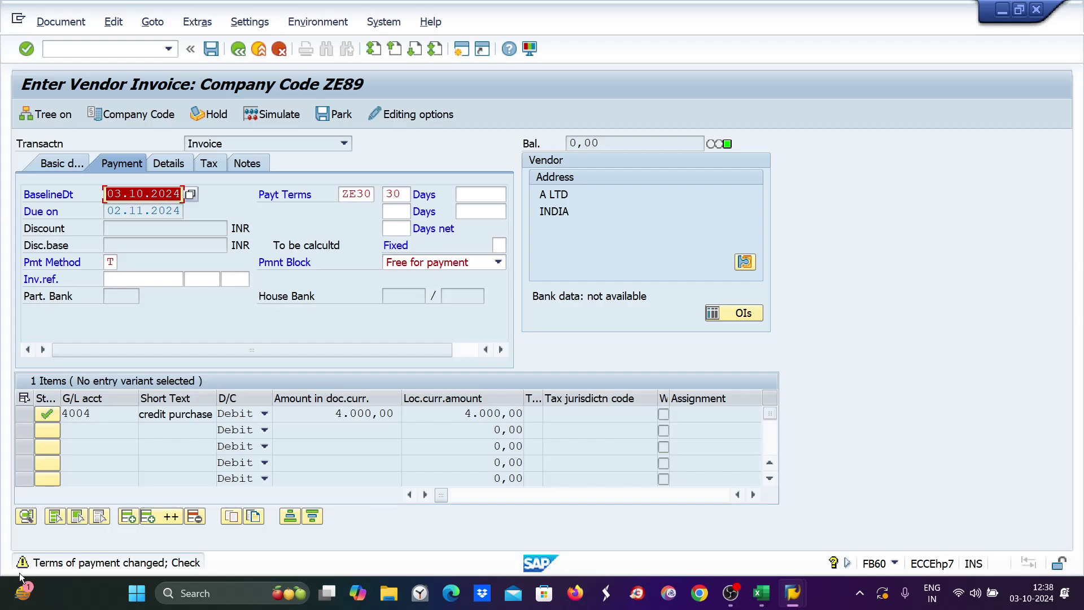
pyautogui.press('Return')
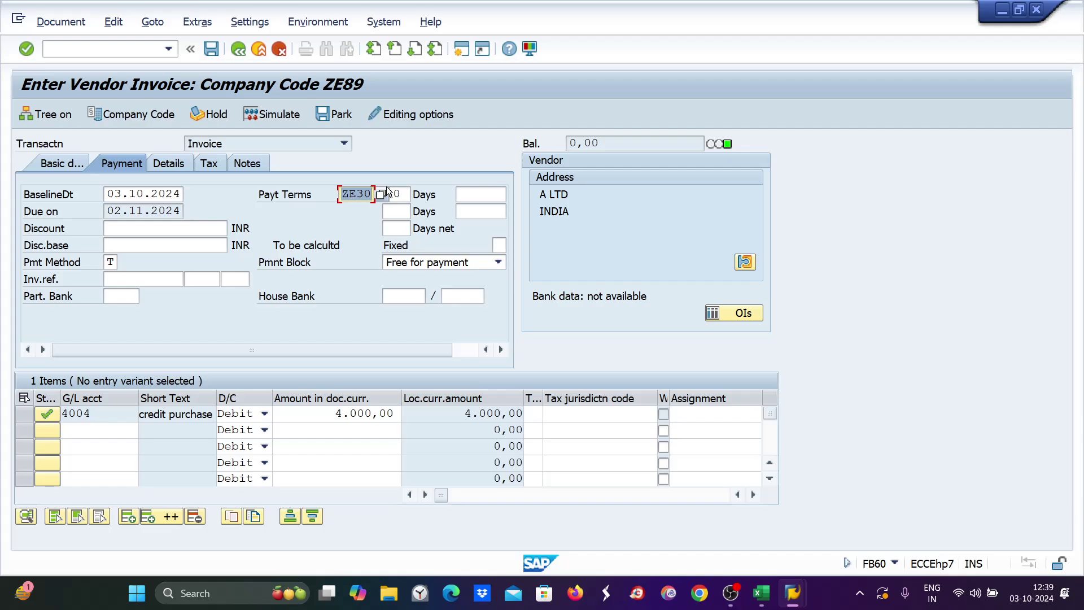
# Open a second session showing vendor 7001's payment transaction data in XK02.
pyautogui.click(461, 50)
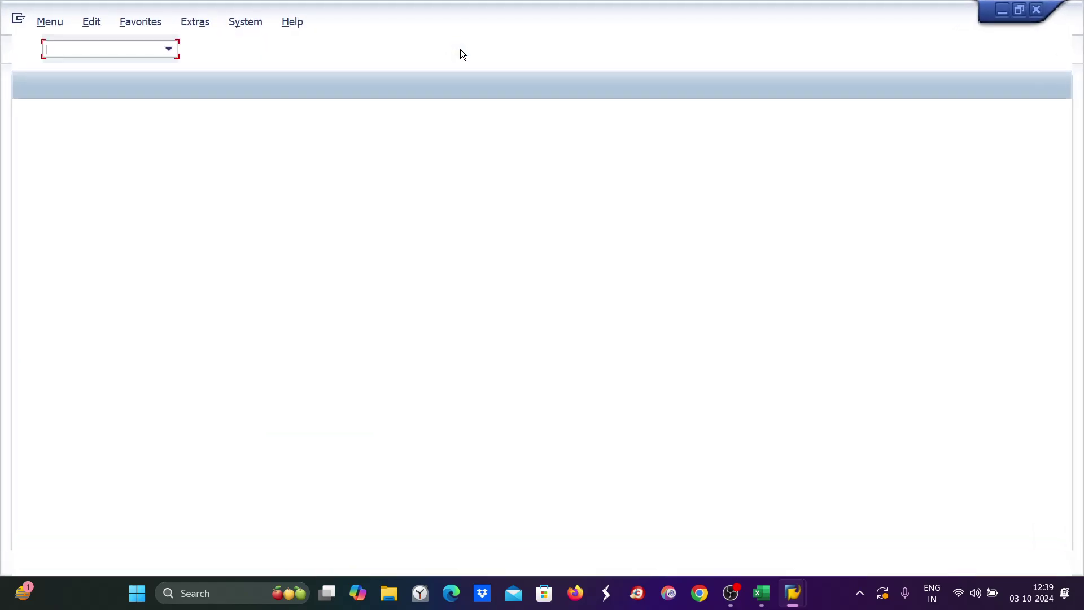
pyautogui.write('xk02')
pyautogui.press('Return')
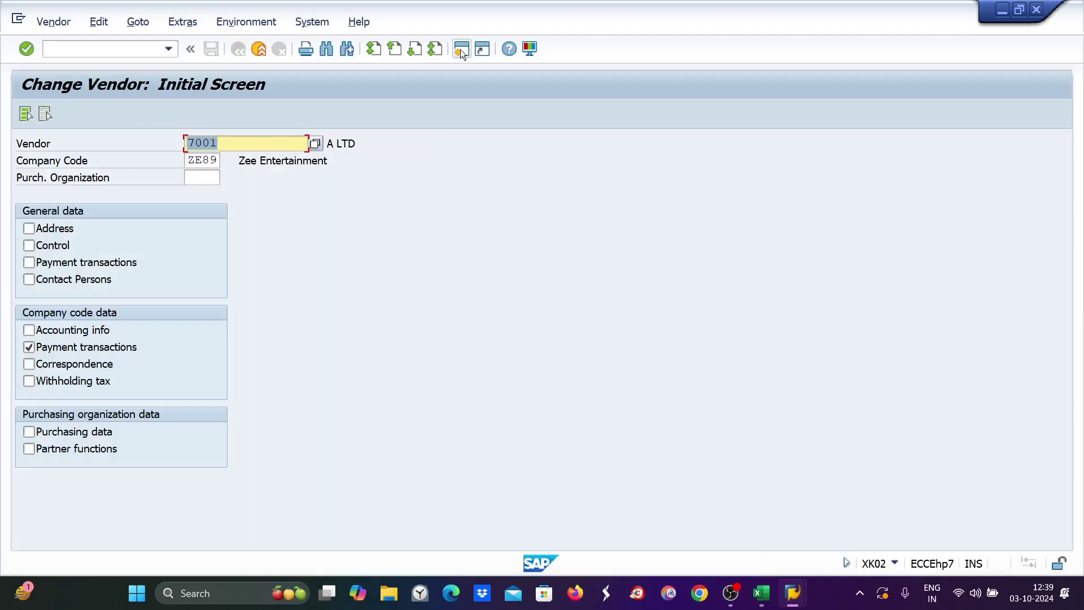
pyautogui.press('Return')
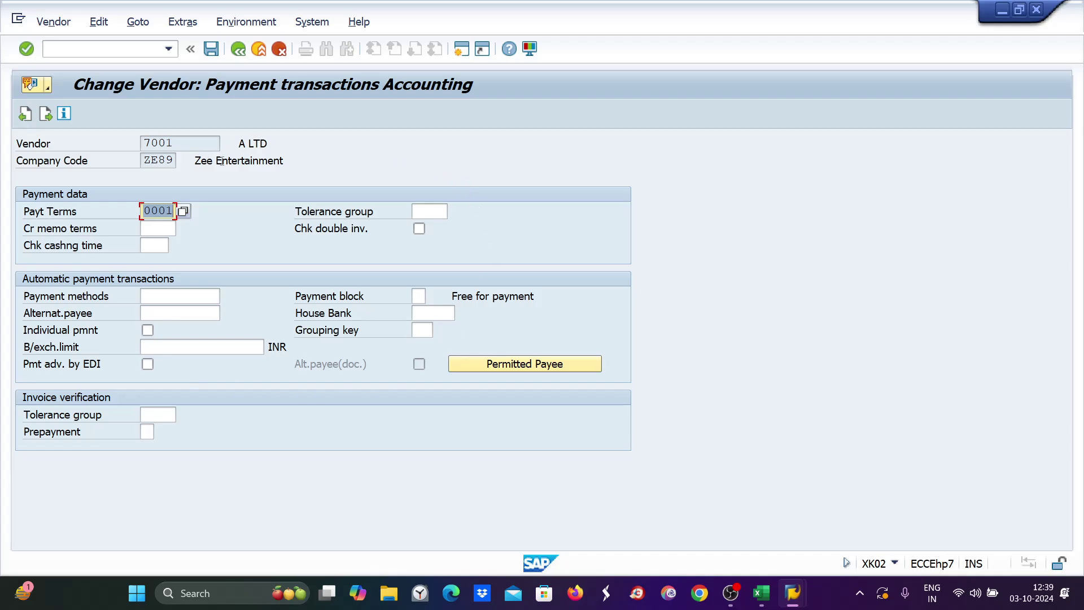
# Compare the invoice's ZE30 terms with the vendor master's 0001, then view the Excel notes.
pyautogui.moveTo(793, 593)
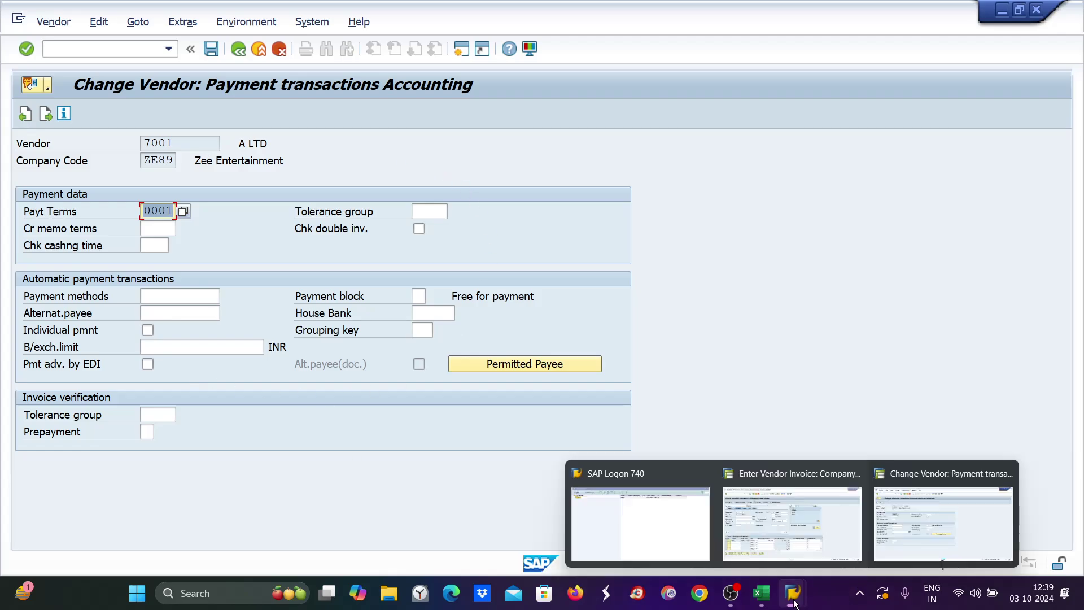
pyautogui.click(802, 523)
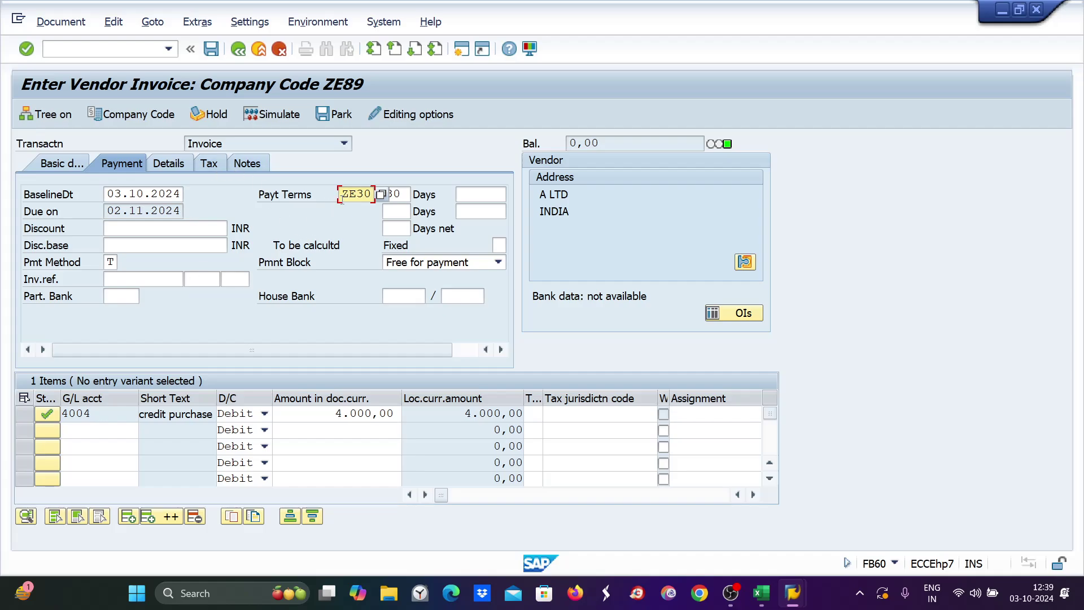
pyautogui.moveTo(342, 198); pyautogui.dragTo(390, 196)
pyautogui.moveTo(793, 593)
pyautogui.click(904, 531)
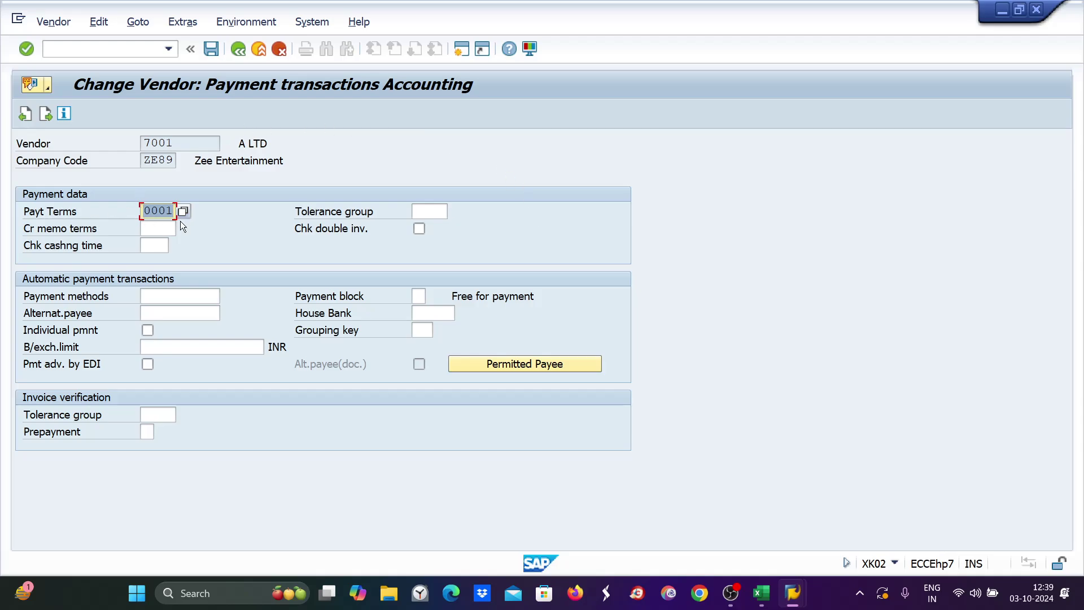
pyautogui.moveTo(788, 595)
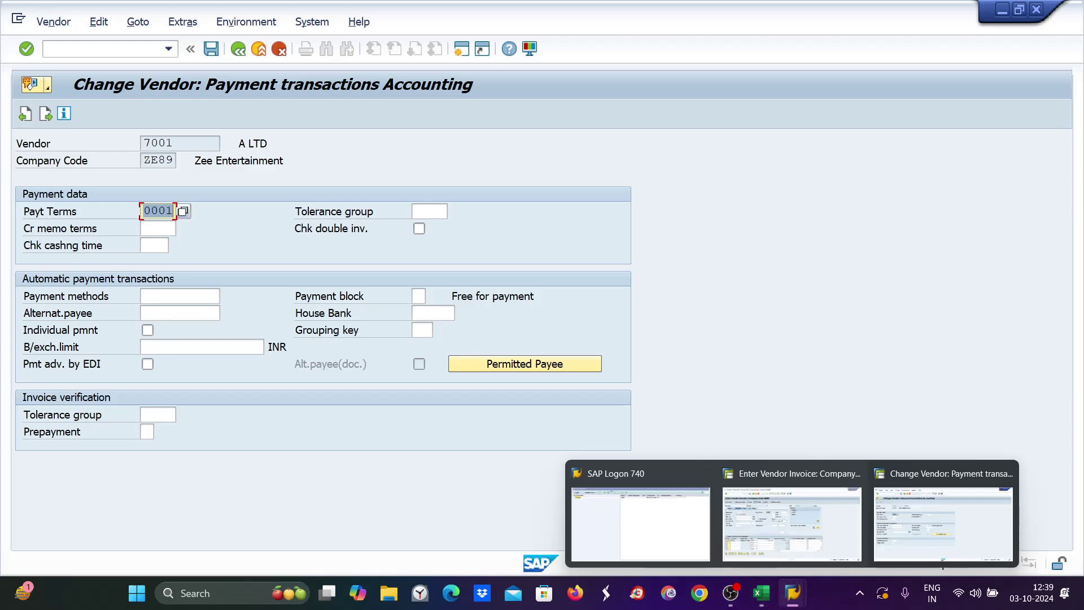
pyautogui.click(808, 523)
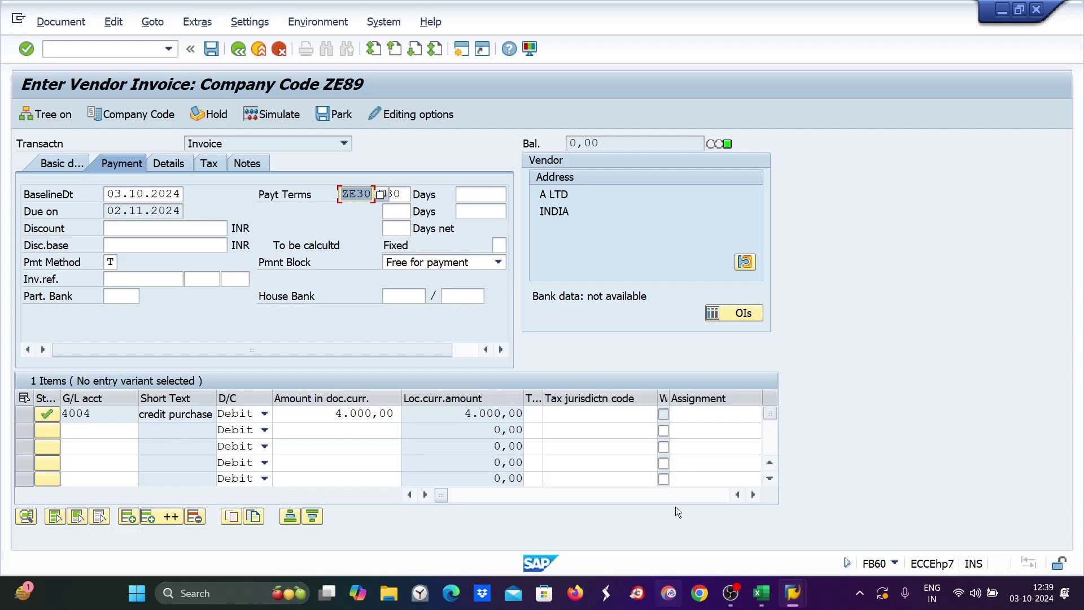
pyautogui.moveTo(793, 593)
pyautogui.click(922, 533)
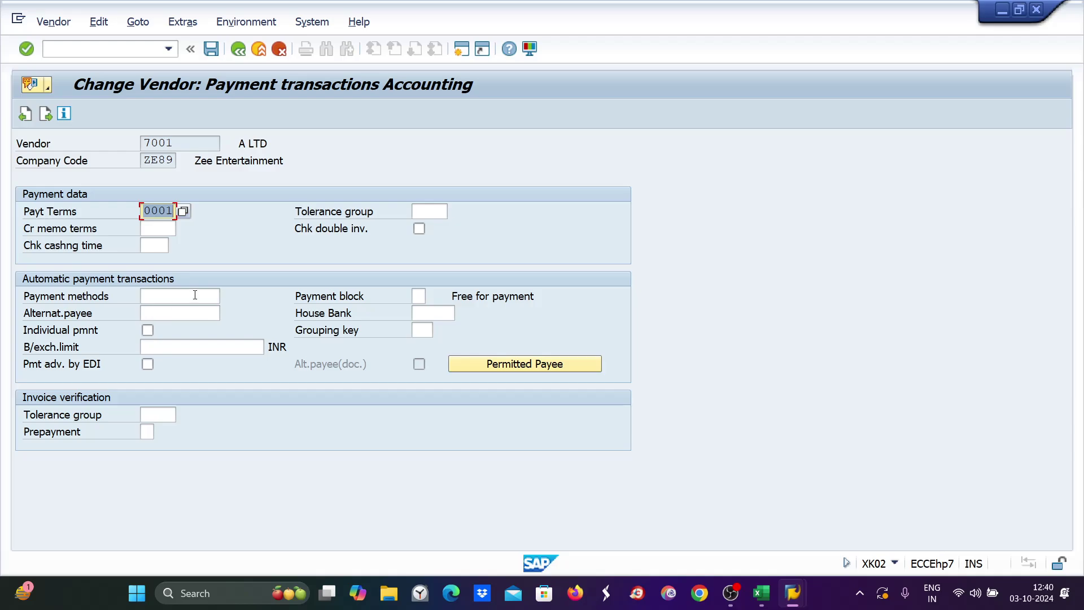
pyautogui.click(763, 594)
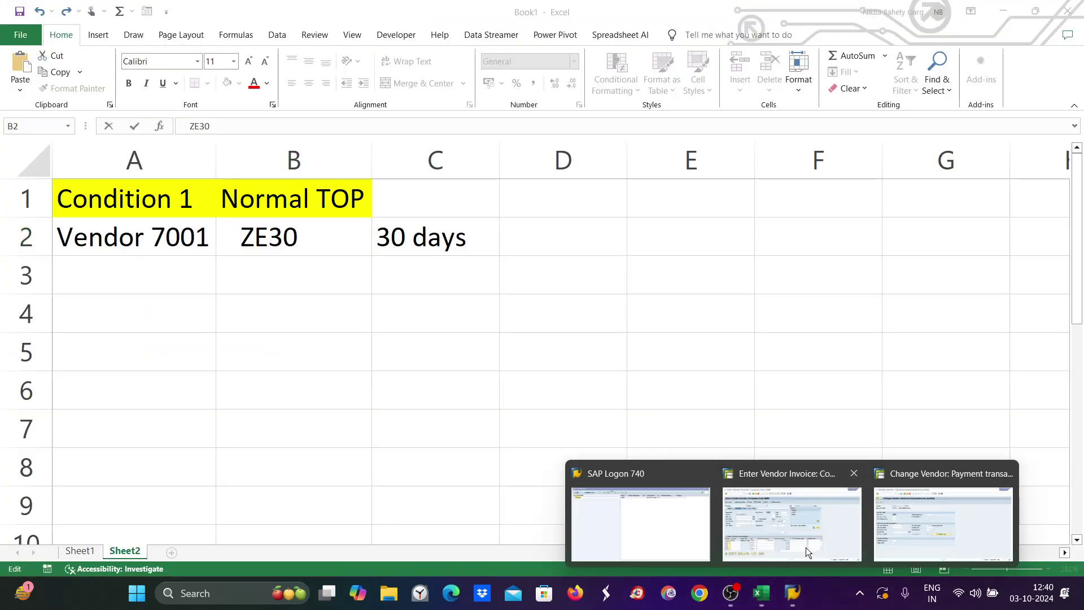
# Enter ze30 as vendor 7001's master payment terms, then return to the vendor invoice.
pyautogui.click(806, 547)
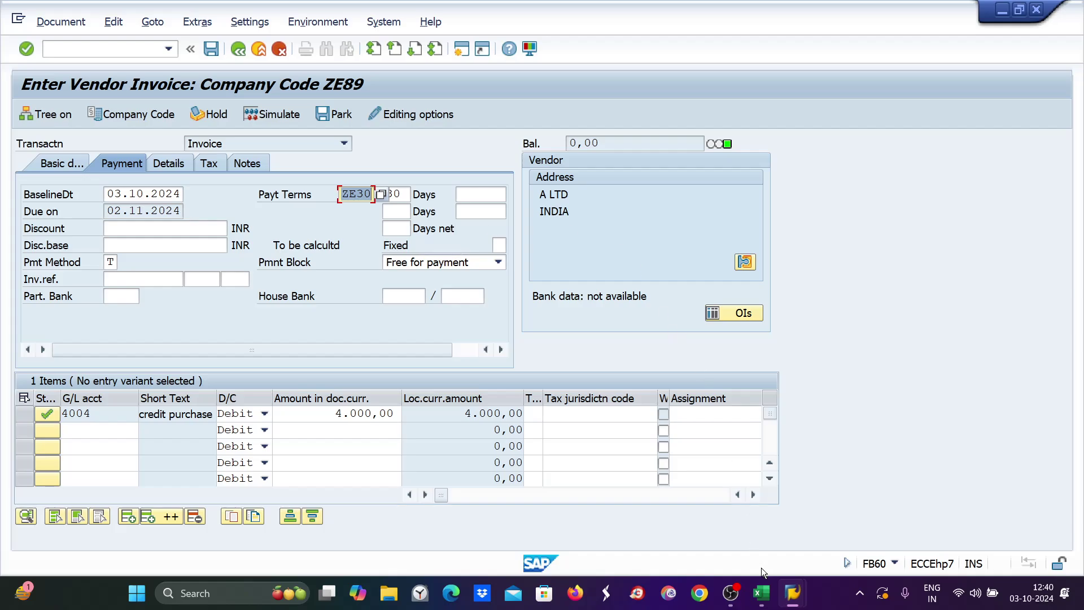
pyautogui.moveTo(804, 598)
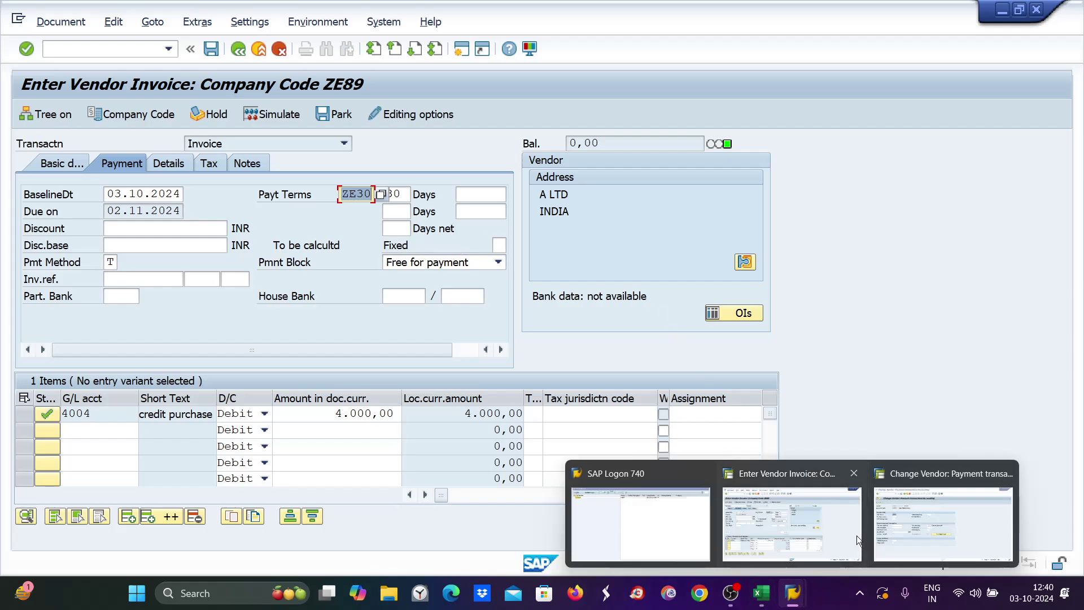
pyautogui.click(929, 541)
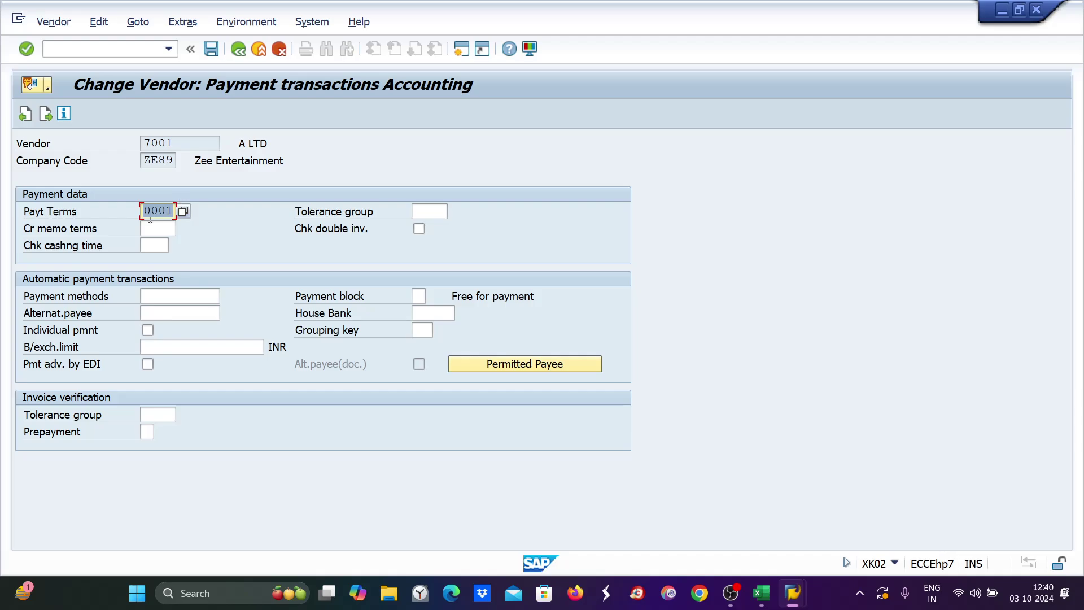
pyautogui.write('ze30')
pyautogui.click(763, 591)
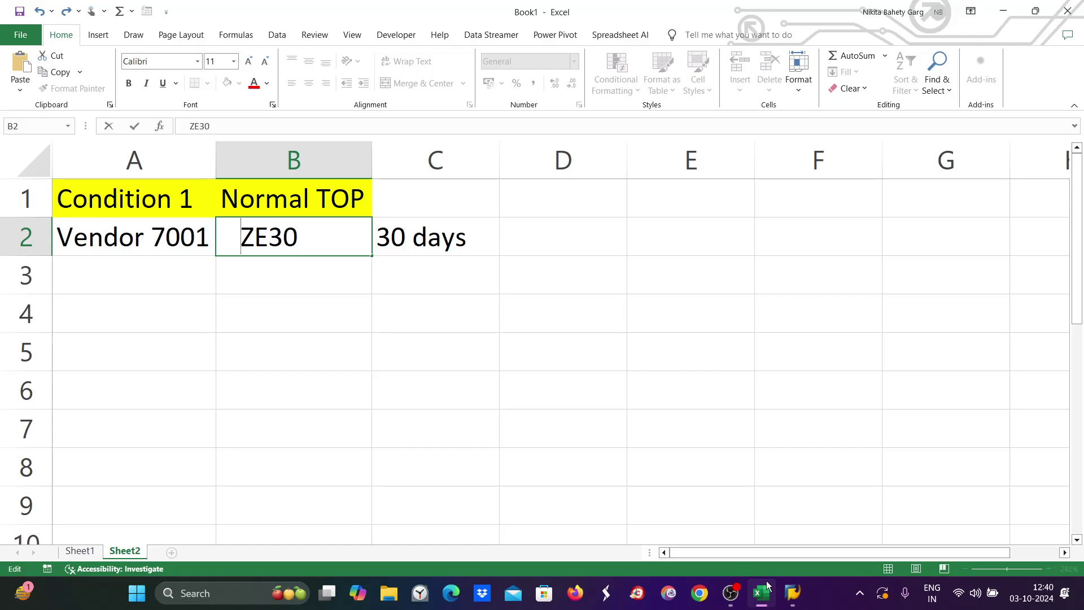
pyautogui.moveTo(793, 593)
pyautogui.click(788, 514)
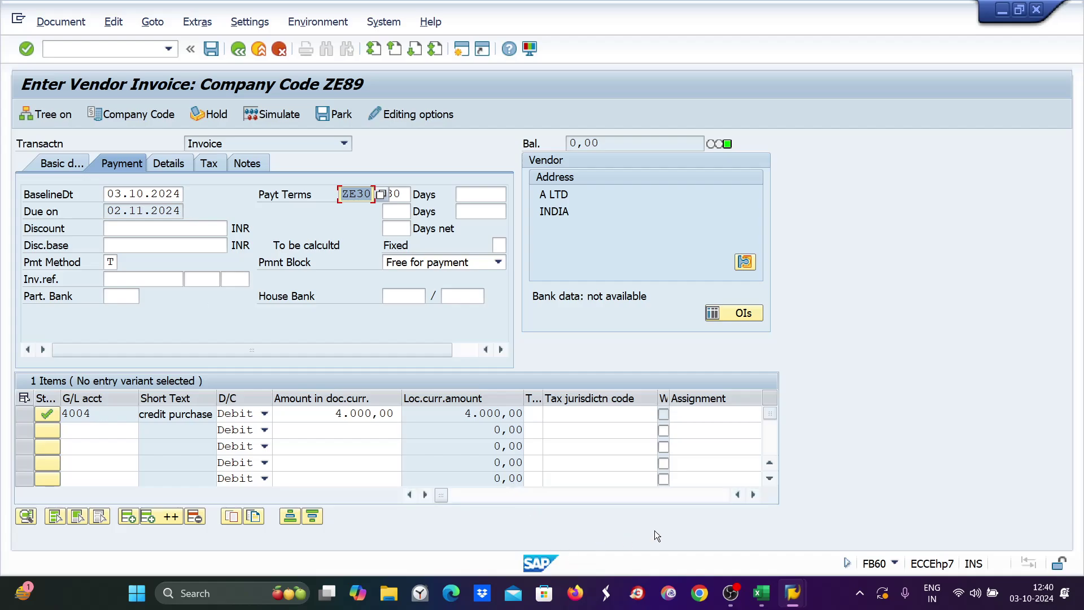
# Clear vendor 7001's payment terms field, replacing ze30, then go to the Excel notes.
pyautogui.moveTo(793, 593)
pyautogui.click(948, 504)
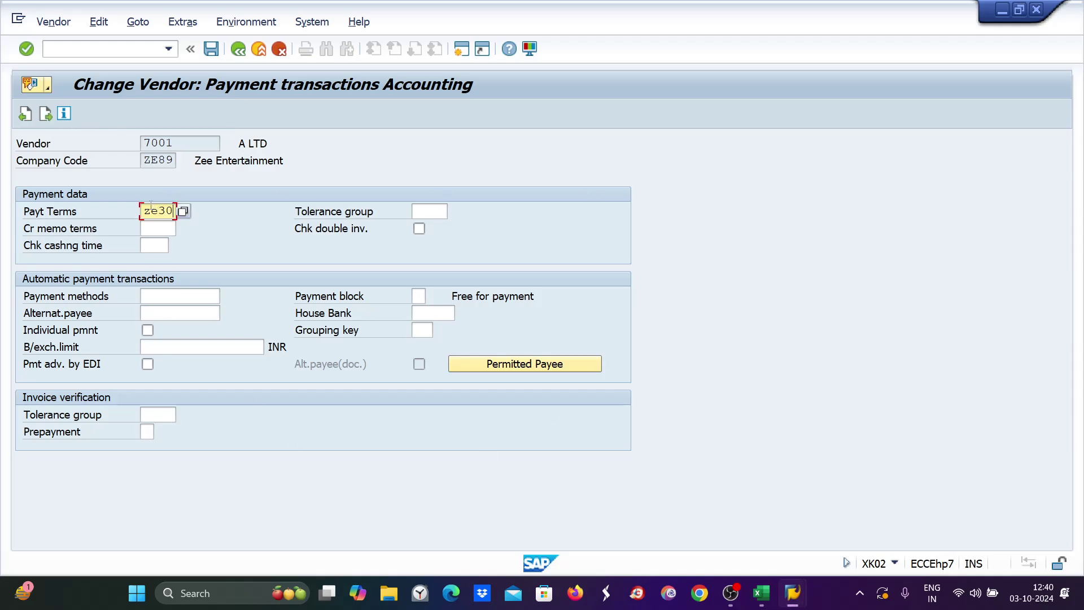
pyautogui.moveTo(141, 210); pyautogui.dragTo(182, 210)
pyautogui.write('0001')
pyautogui.press('BackSpace')
pyautogui.press('BackSpace')
pyautogui.press('BackSpace')
pyautogui.press('BackSpace')
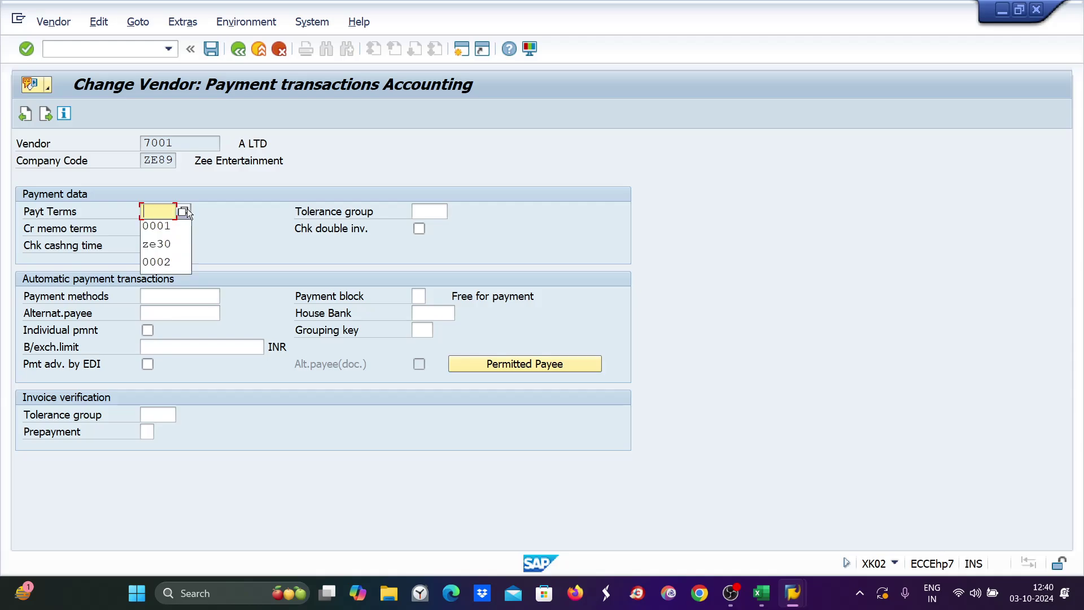
pyautogui.click(763, 602)
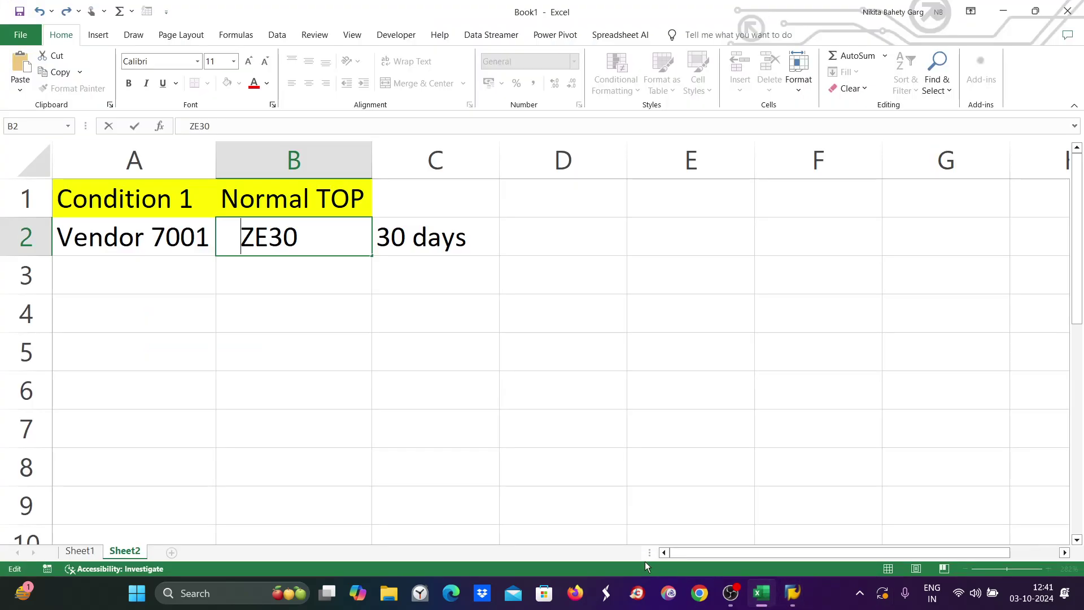
# Add a note with 'tran 1' in A5 and 'due date is 30 days' in B5.
pyautogui.click(150, 345)
pyautogui.write('tran 1')
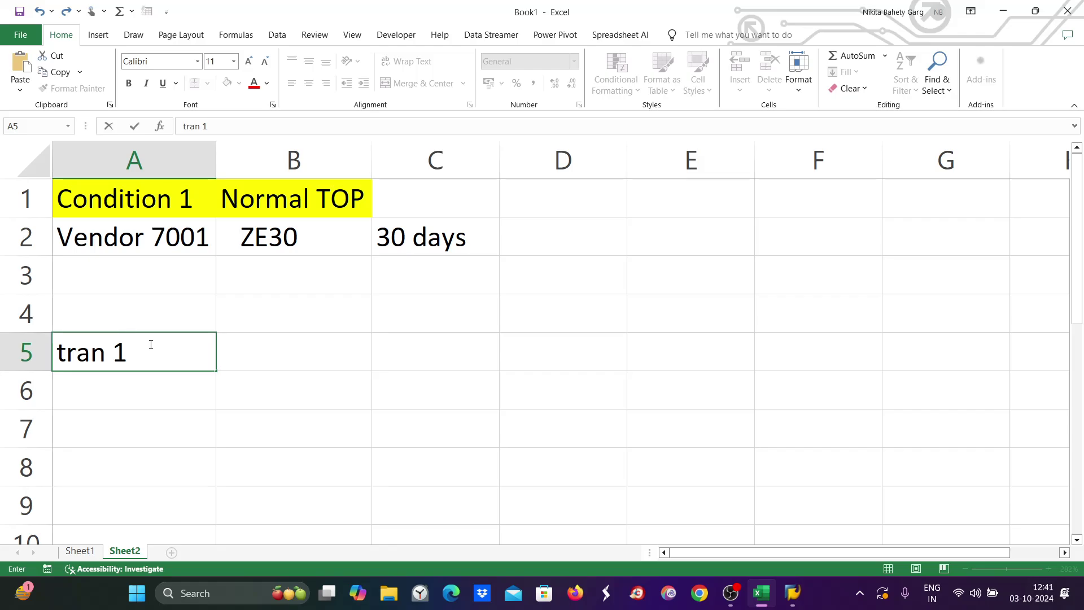
pyautogui.press('Tab')
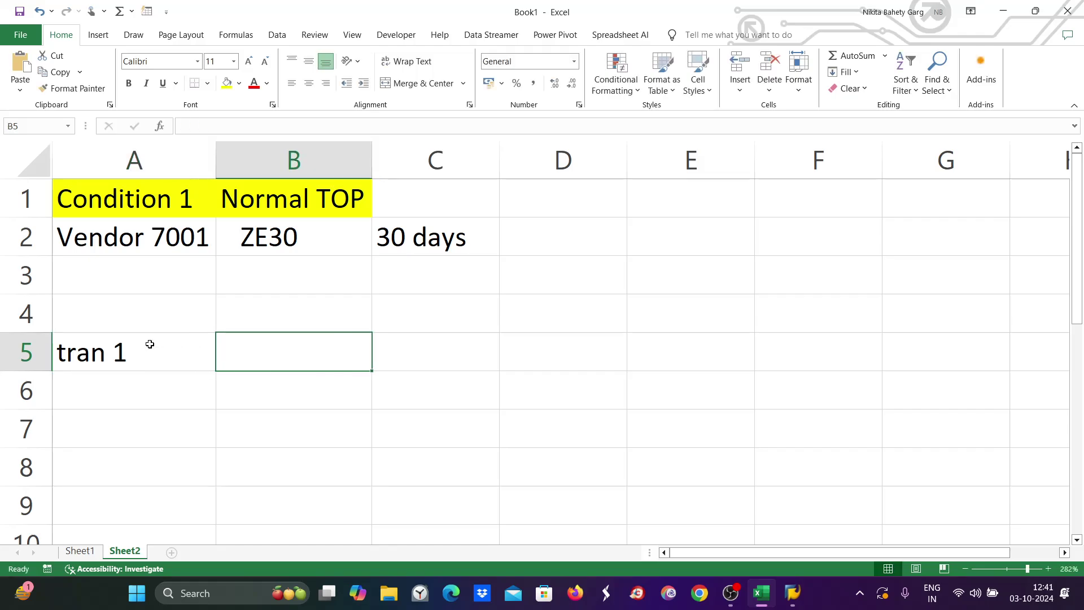
pyautogui.write('z3')
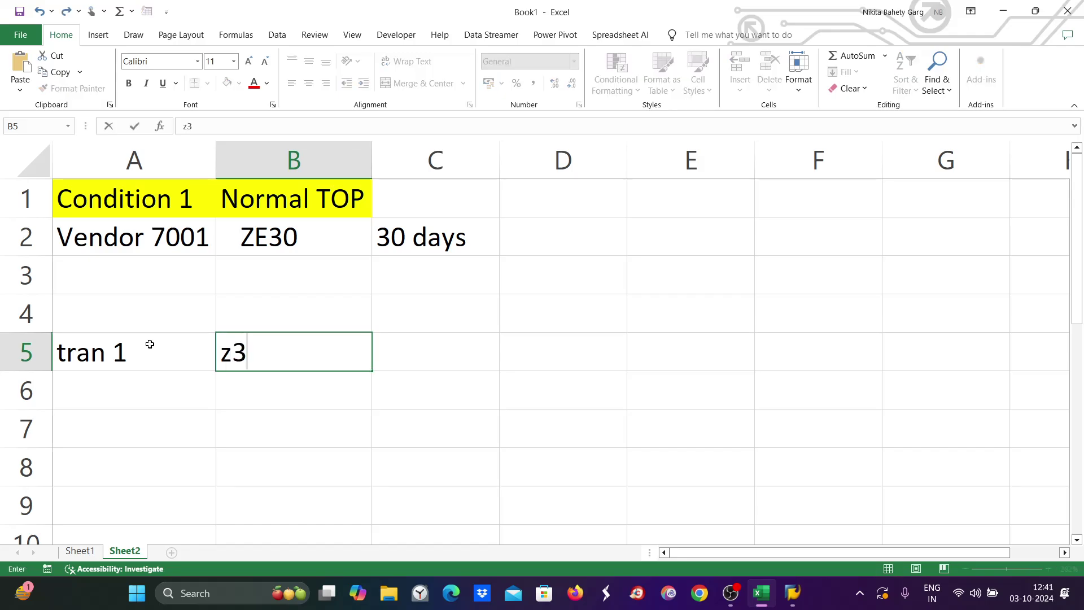
pyautogui.press('BackSpace')
pyautogui.press('BackSpace')
pyautogui.write('due')
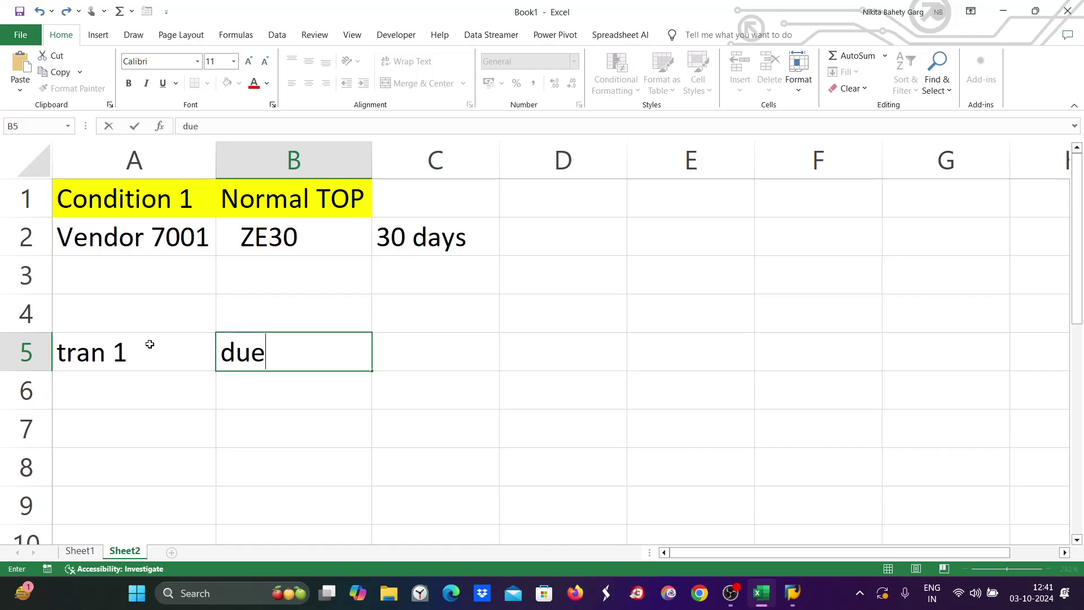
pyautogui.write(' date is 30 days')
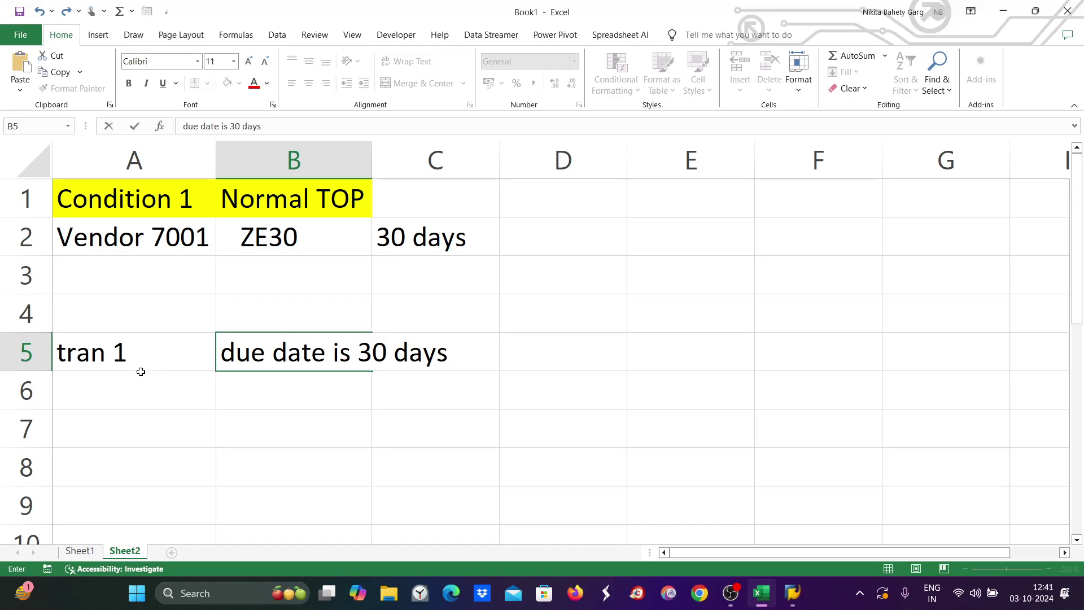
pyautogui.moveTo(136, 382); pyautogui.dragTo(136, 497)
# Overwrite vendor 7001's Normal TOP in B2 from ZE30 to 0001.
pyautogui.click(116, 315)
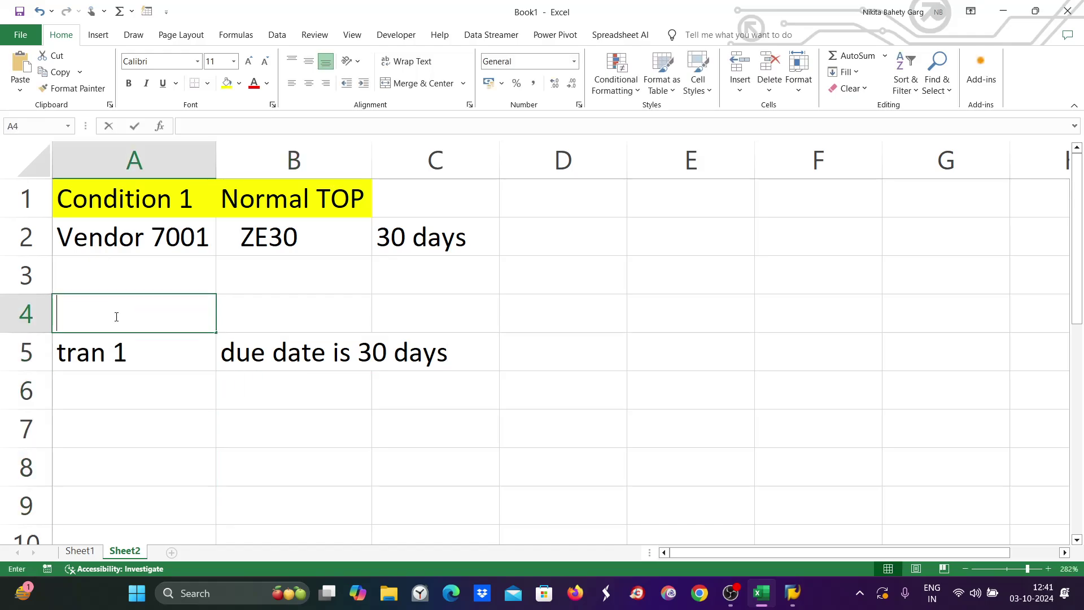
pyautogui.click(144, 245)
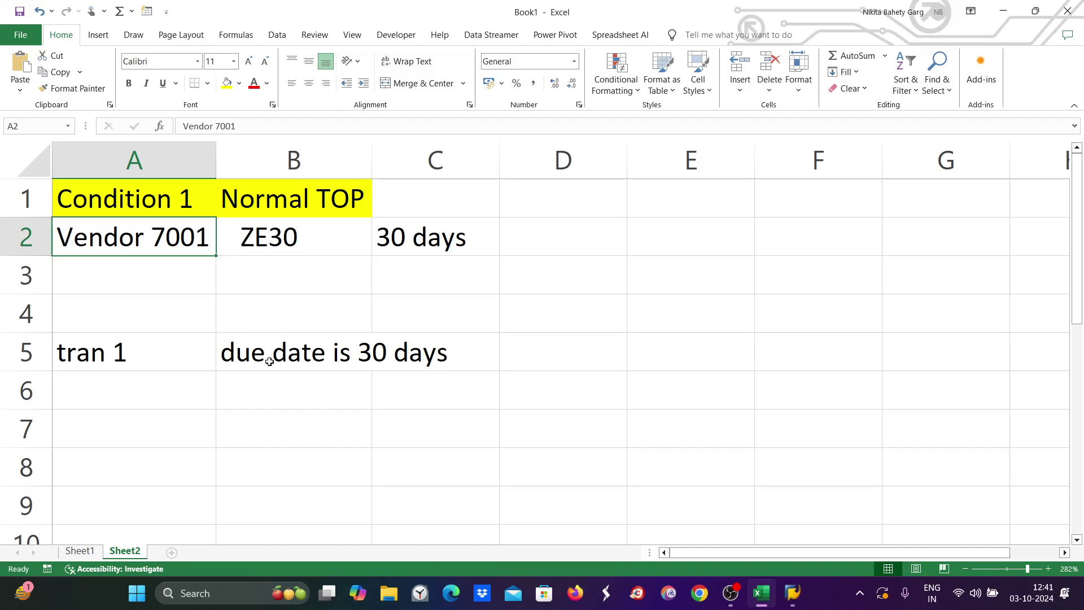
pyautogui.click(272, 273)
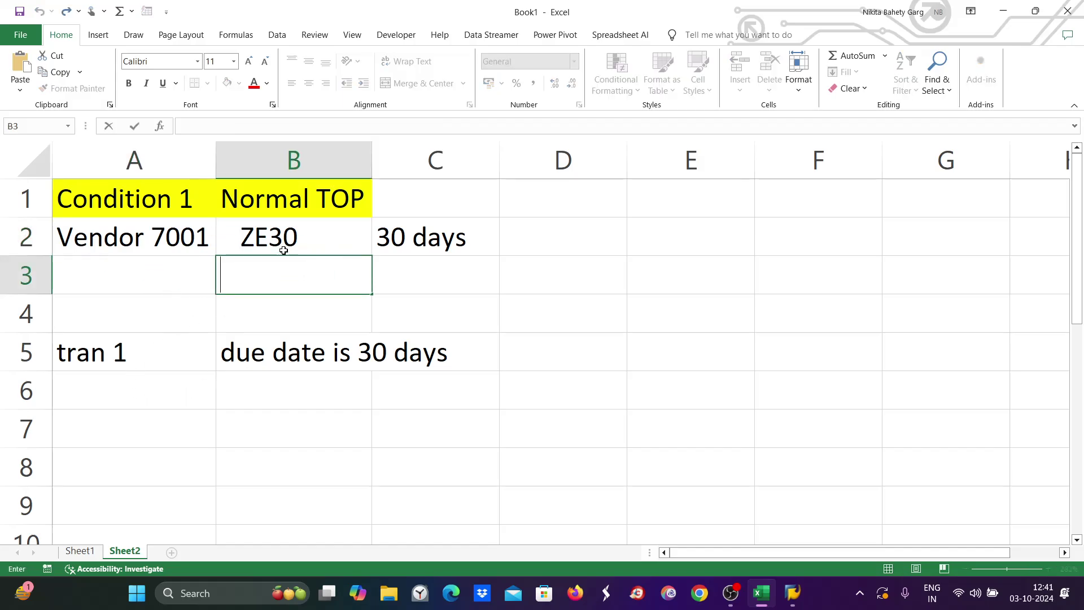
pyautogui.doubleClick(305, 244)
pyautogui.moveTo(305, 244); pyautogui.dragTo(217, 253)
pyautogui.write('0001')
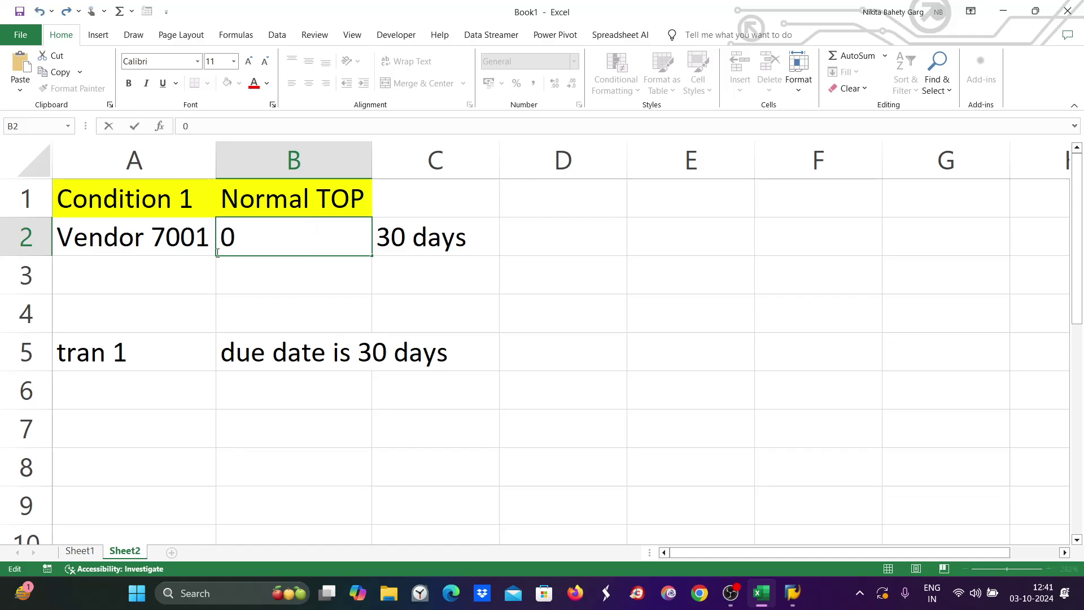
pyautogui.click(434, 233)
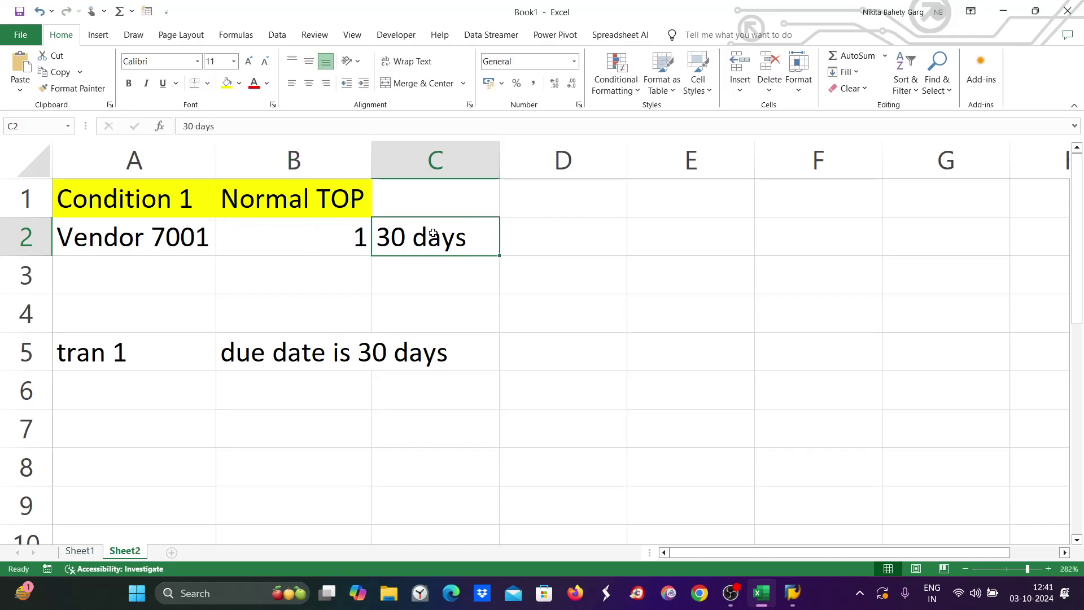
# Delete the '30 days' entry from C2, leaving it empty.
pyautogui.doubleClick(492, 237)
pyautogui.moveTo(492, 237); pyautogui.dragTo(339, 247)
pyautogui.press('BackSpace')
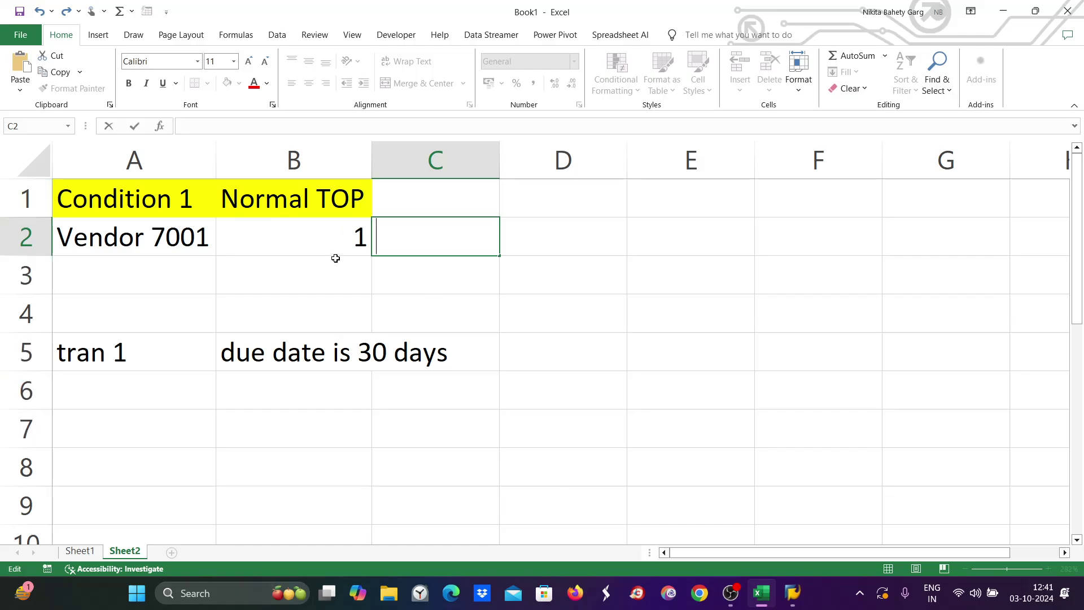
pyautogui.click(336, 237)
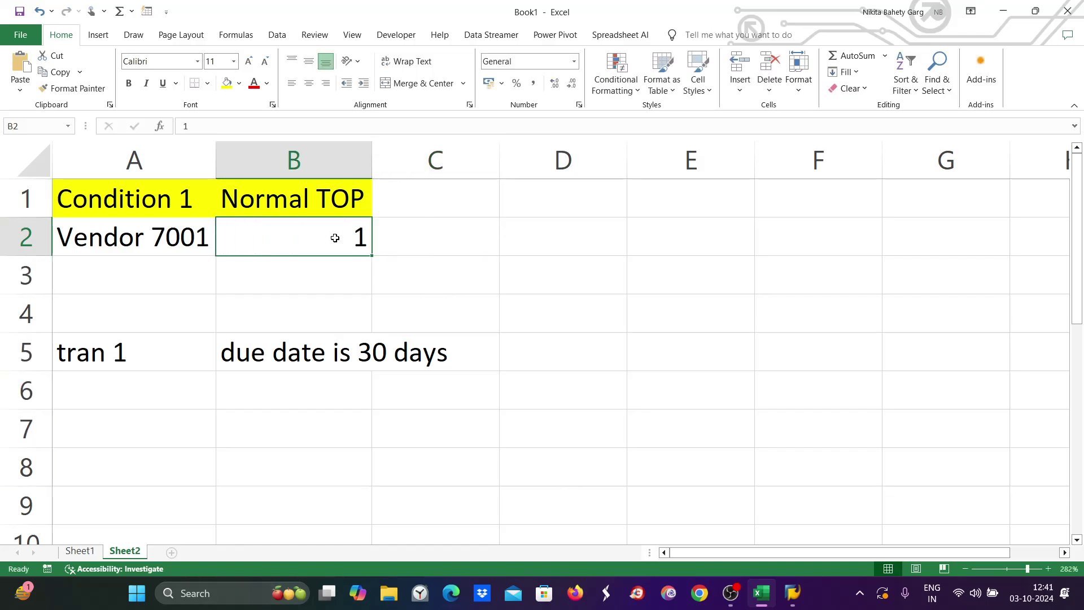
pyautogui.click(112, 349)
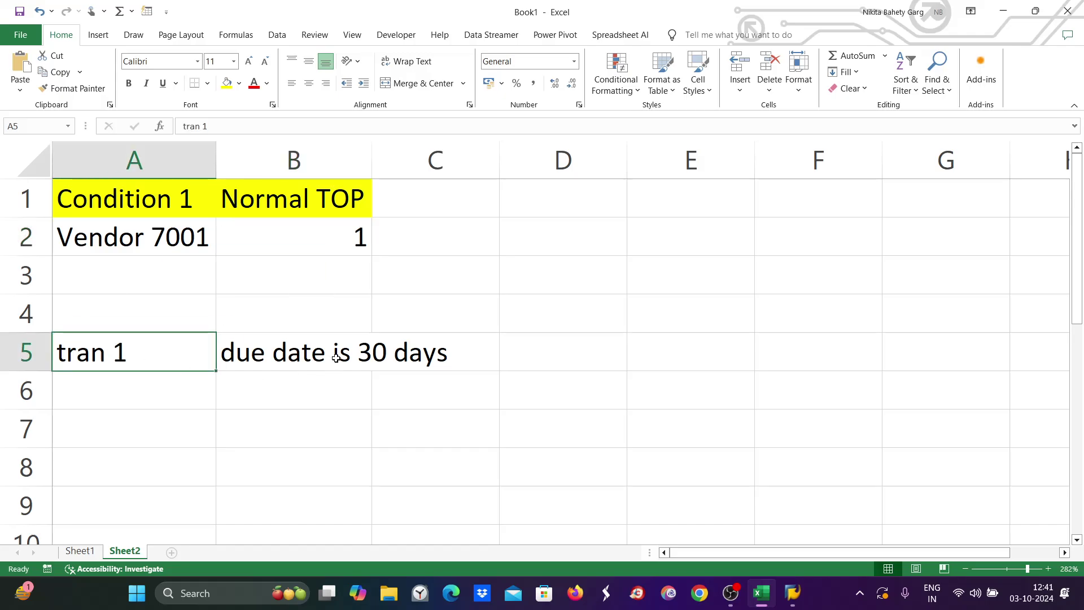
pyautogui.click(336, 357)
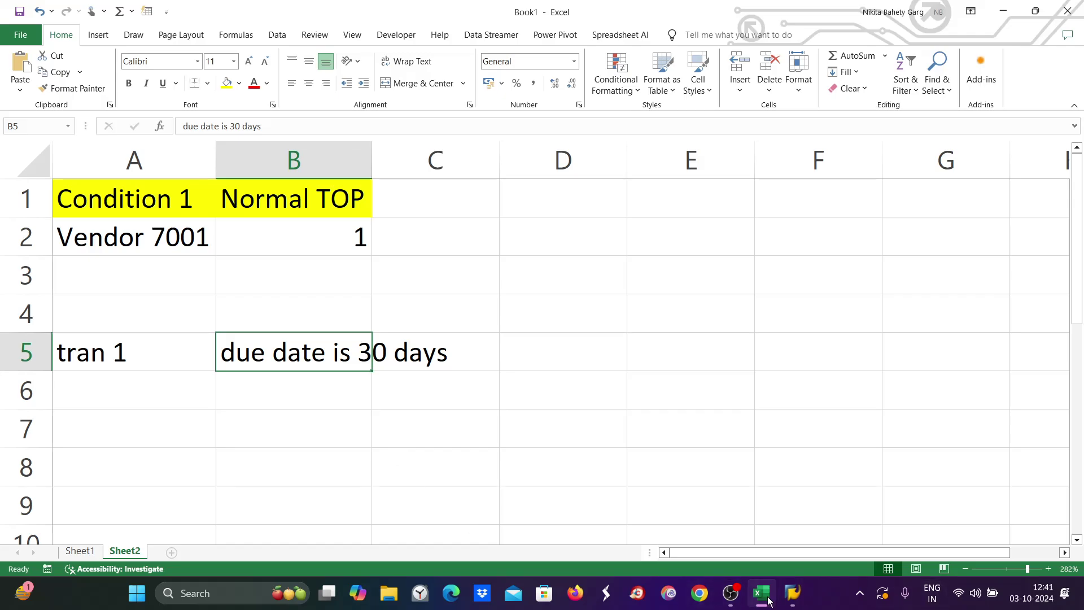
pyautogui.moveTo(793, 593)
pyautogui.moveTo(952, 544)
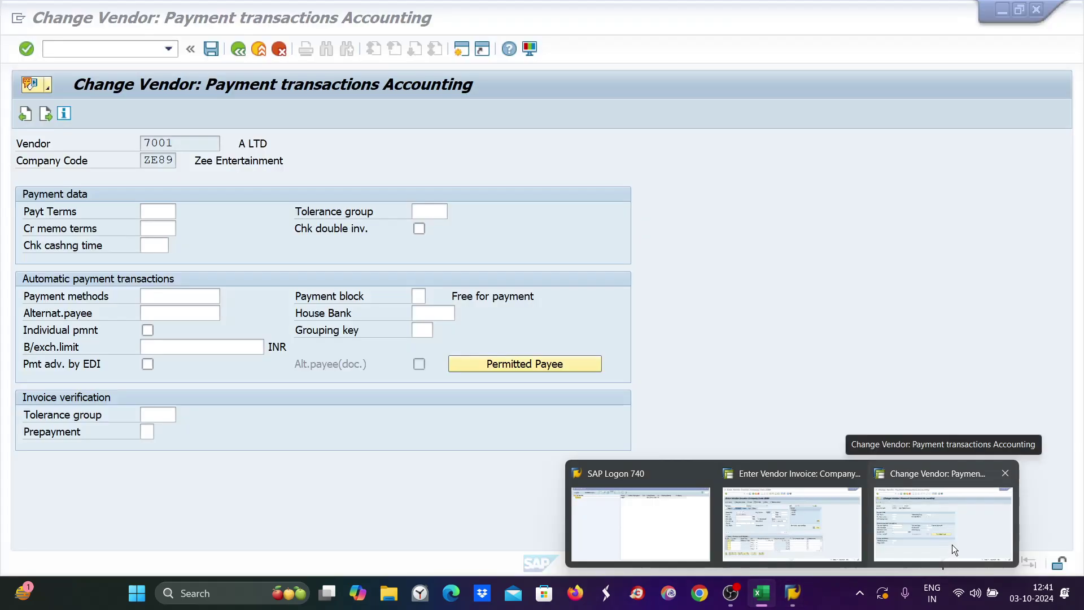
# Save ZE30 as vendor 7001's master payment terms, then return to the Excel notes.
pyautogui.click(928, 558)
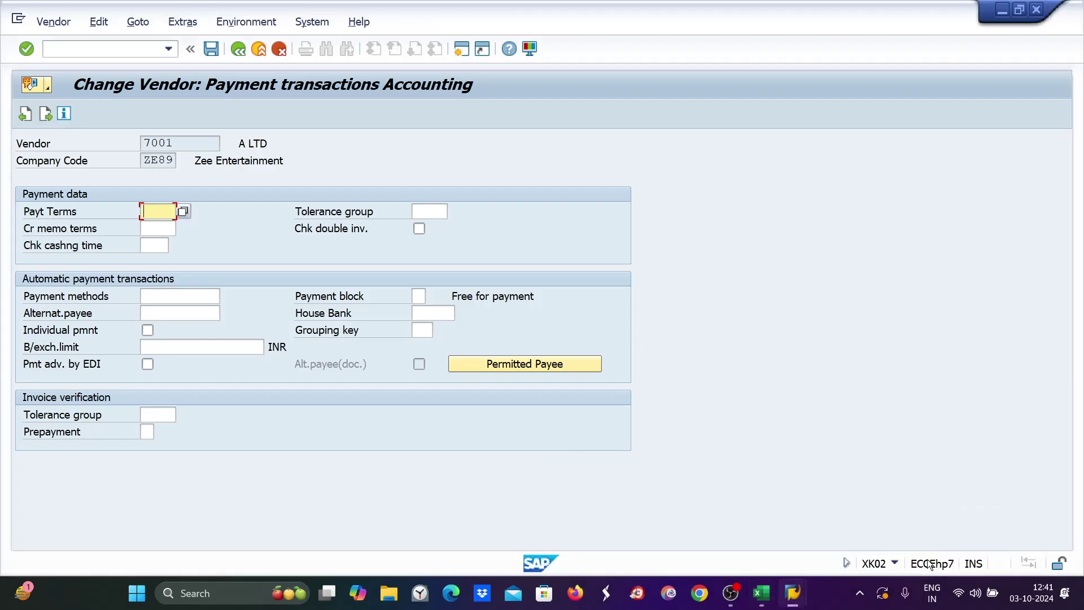
pyautogui.click(806, 594)
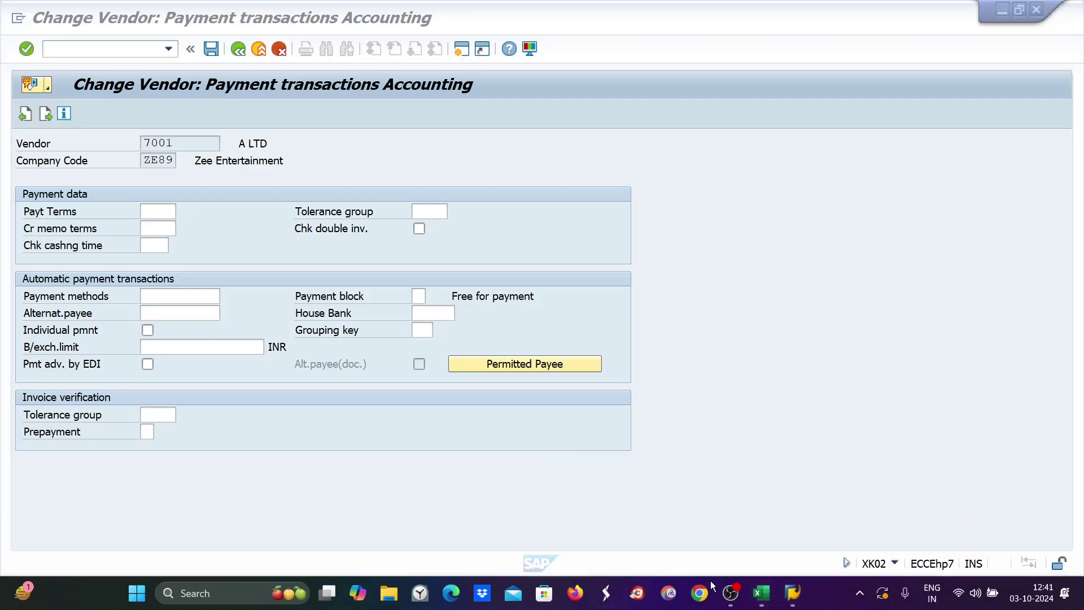
pyautogui.moveTo(793, 593)
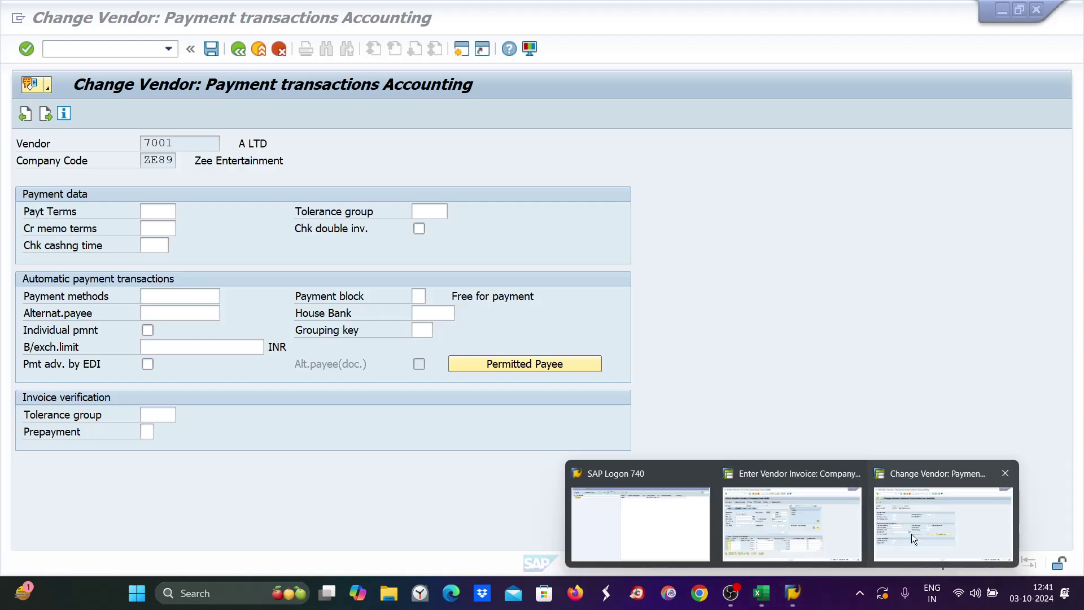
pyautogui.click(912, 534)
pyautogui.click(152, 212)
pyautogui.write('z')
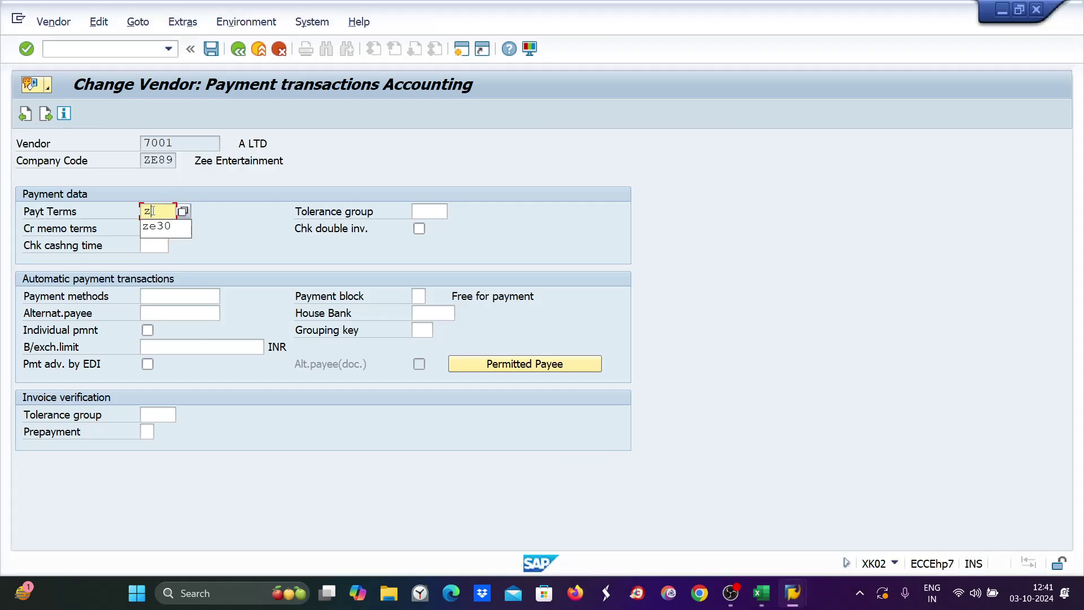
pyautogui.write('e30')
pyautogui.press('Return')
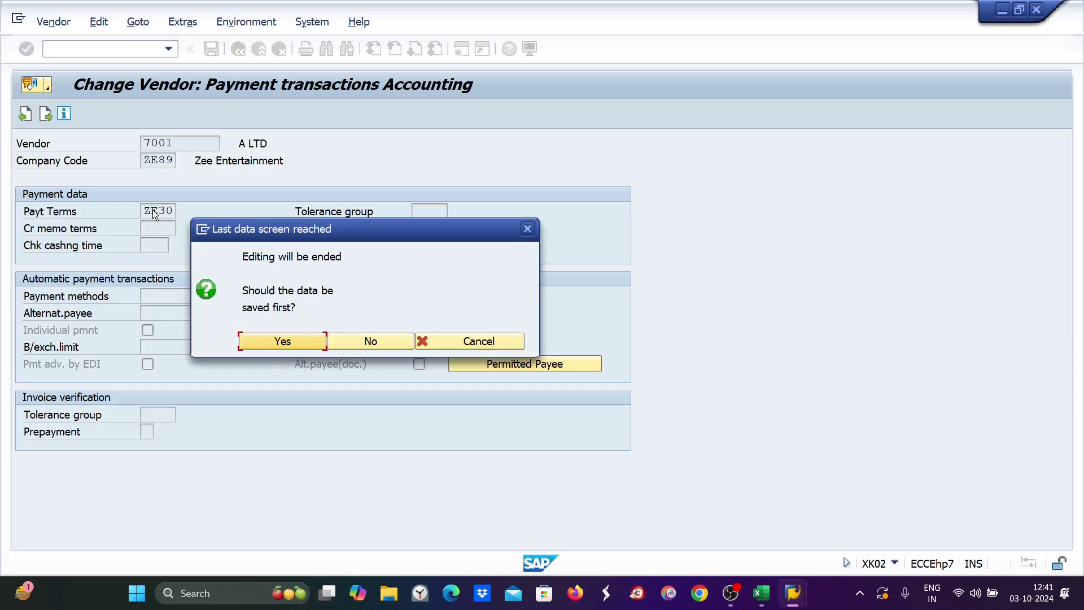
pyautogui.press('Return')
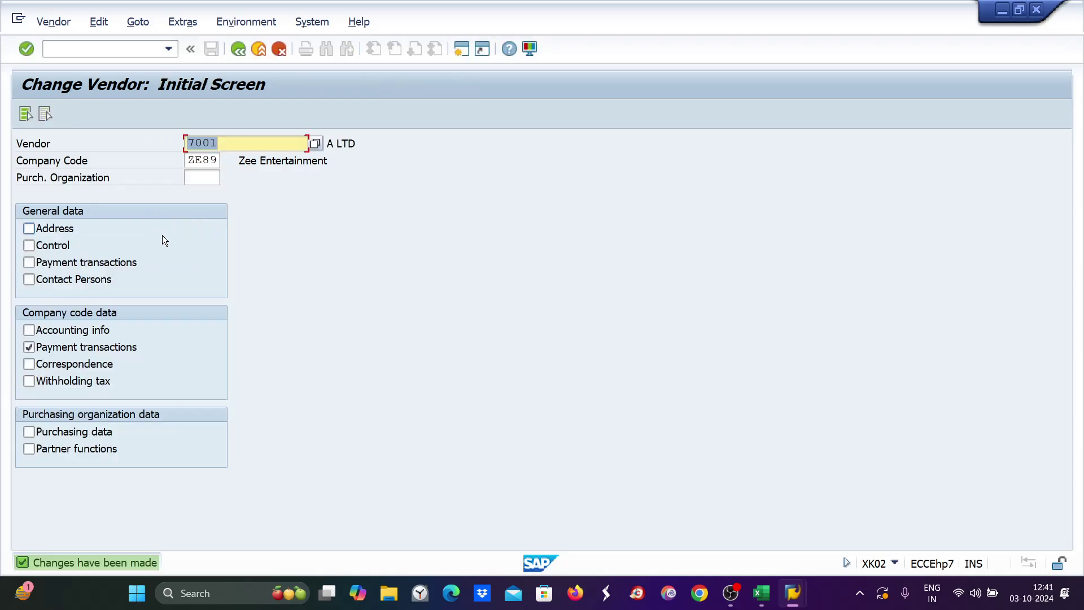
pyautogui.click(761, 593)
pyautogui.doubleClick(310, 231)
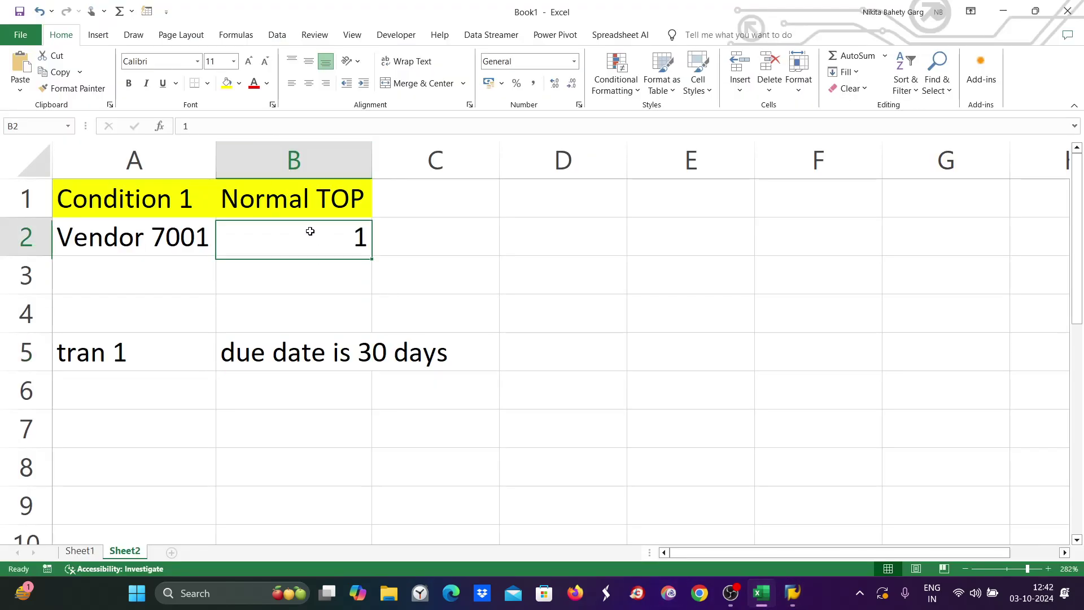
# Make B2's Normal TOP read '0001, then bring back the ZE30 vendor invoice.
pyautogui.write("'000")
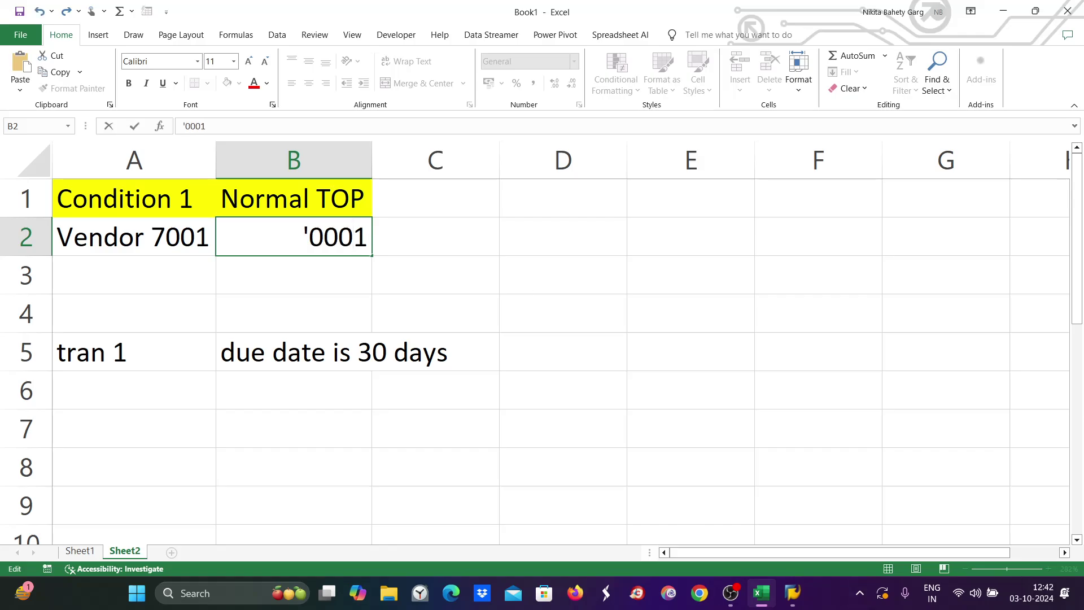
pyautogui.moveTo(804, 592)
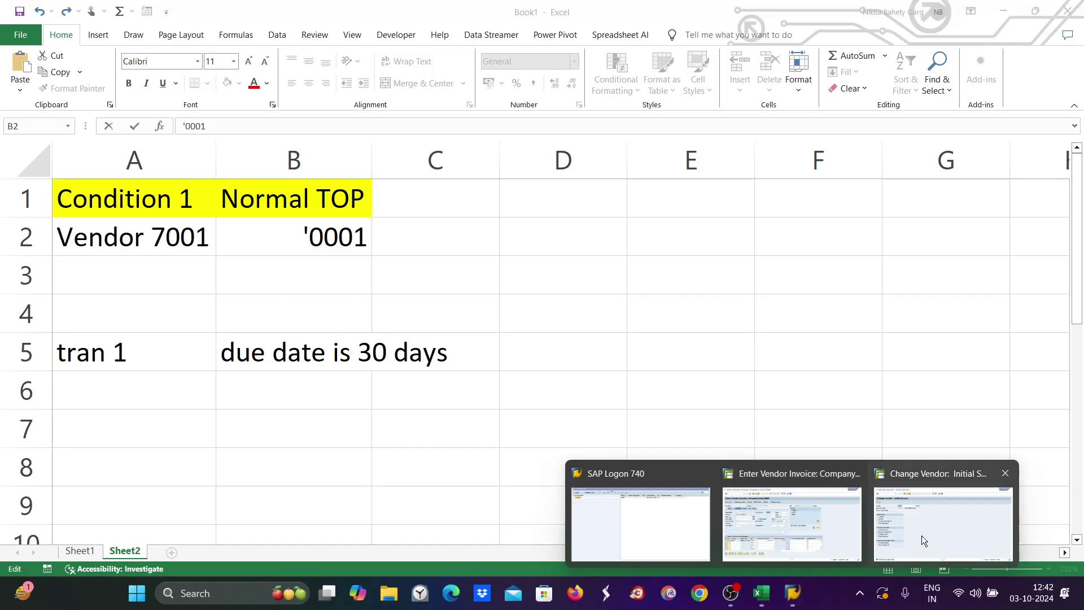
pyautogui.click(809, 530)
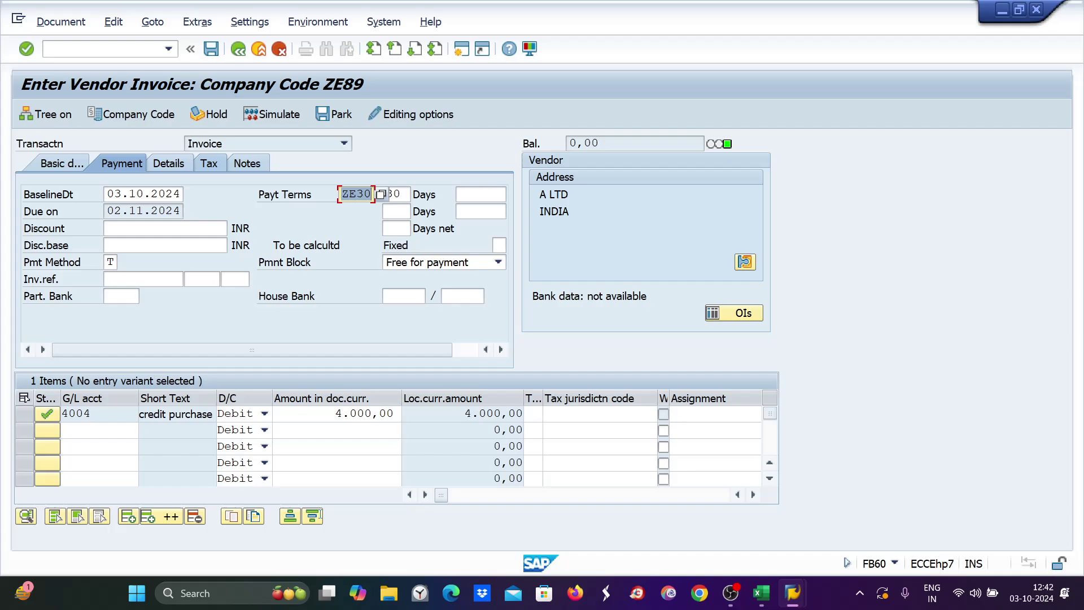
# Compare the vendor change window with the invoice's current ZE30 payment terms.
pyautogui.moveTo(793, 593)
pyautogui.click(890, 540)
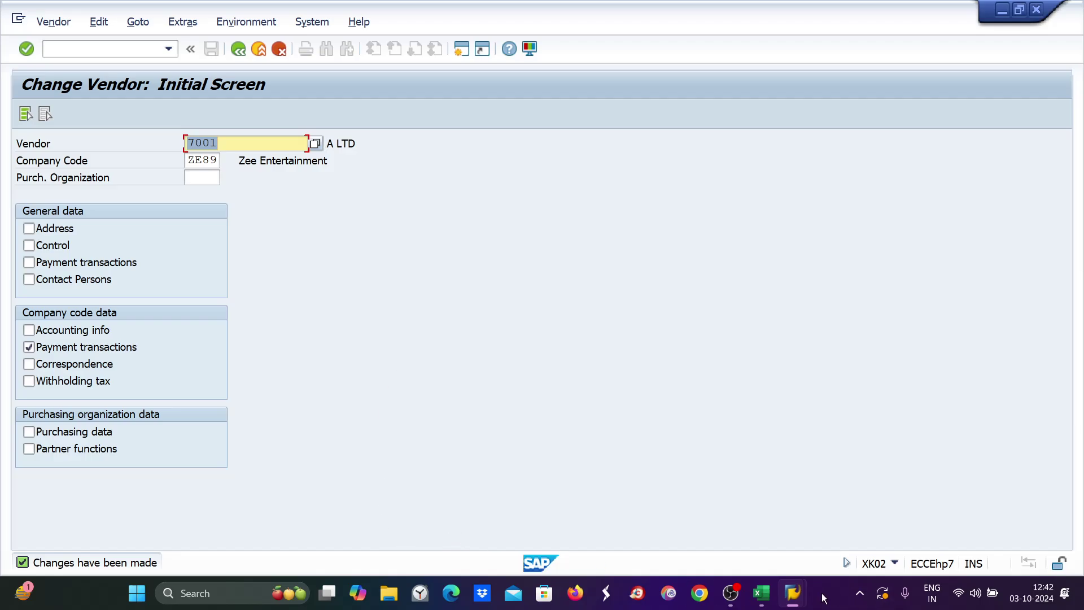
pyautogui.moveTo(802, 603)
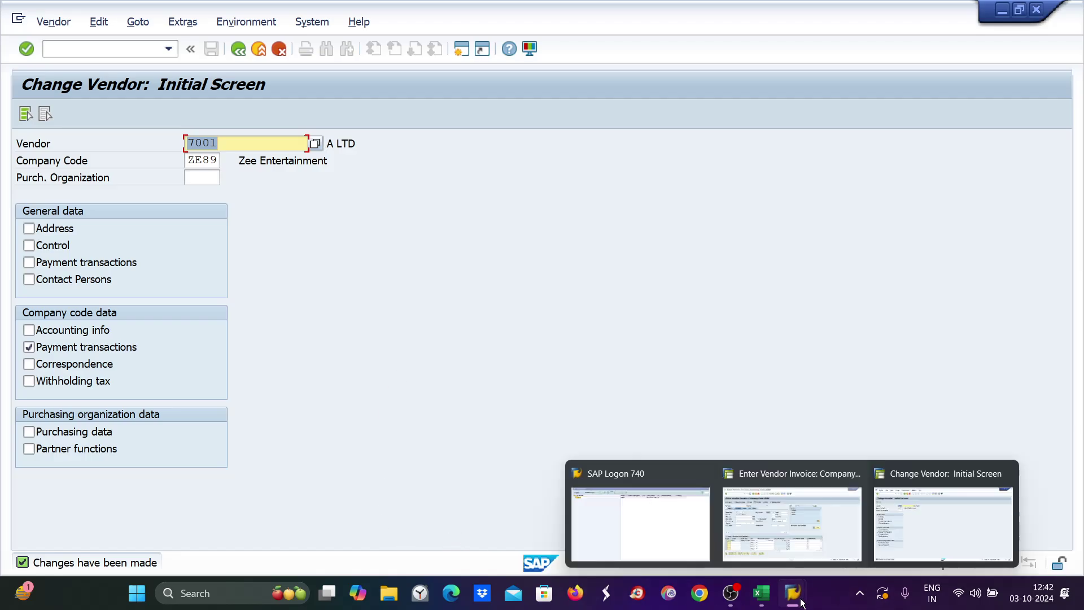
pyautogui.click(800, 532)
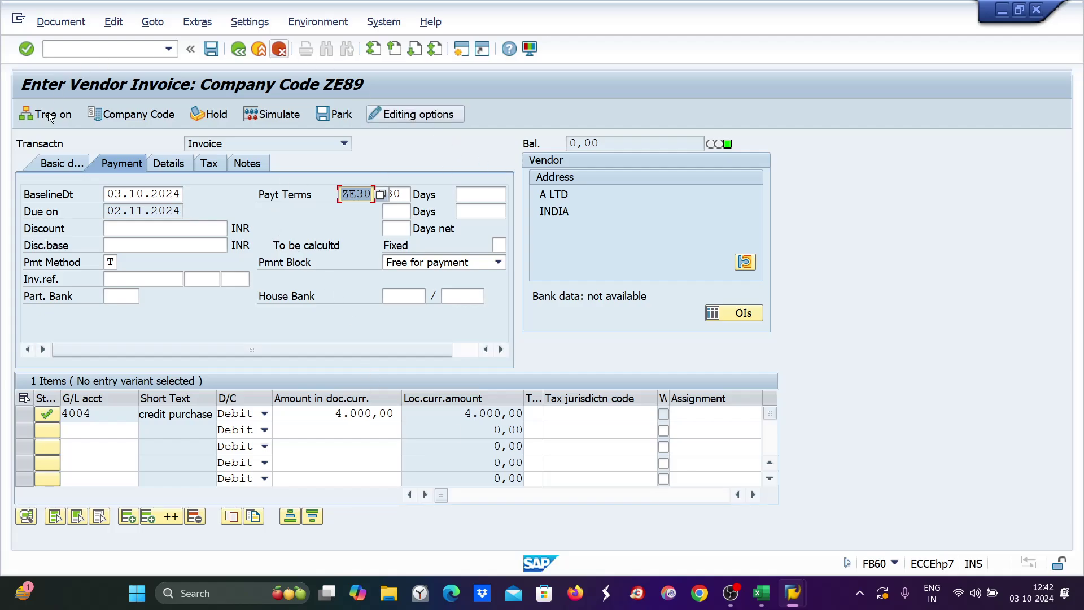
pyautogui.click(352, 302)
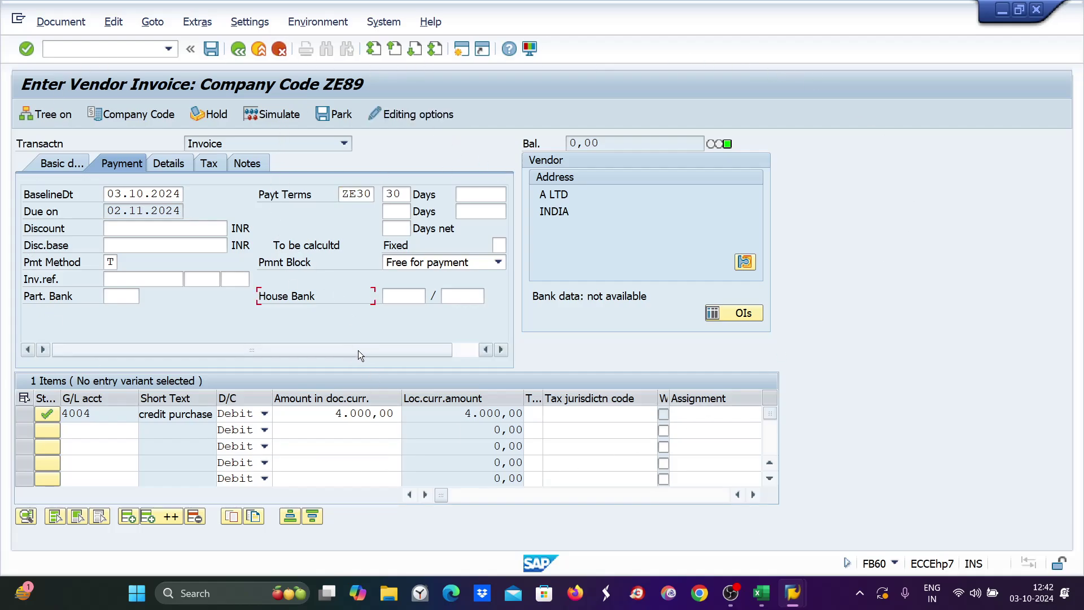
# Overwrite vendor 7001's Payt Terms in company code ZE89 with 0001 and save.
pyautogui.moveTo(793, 593)
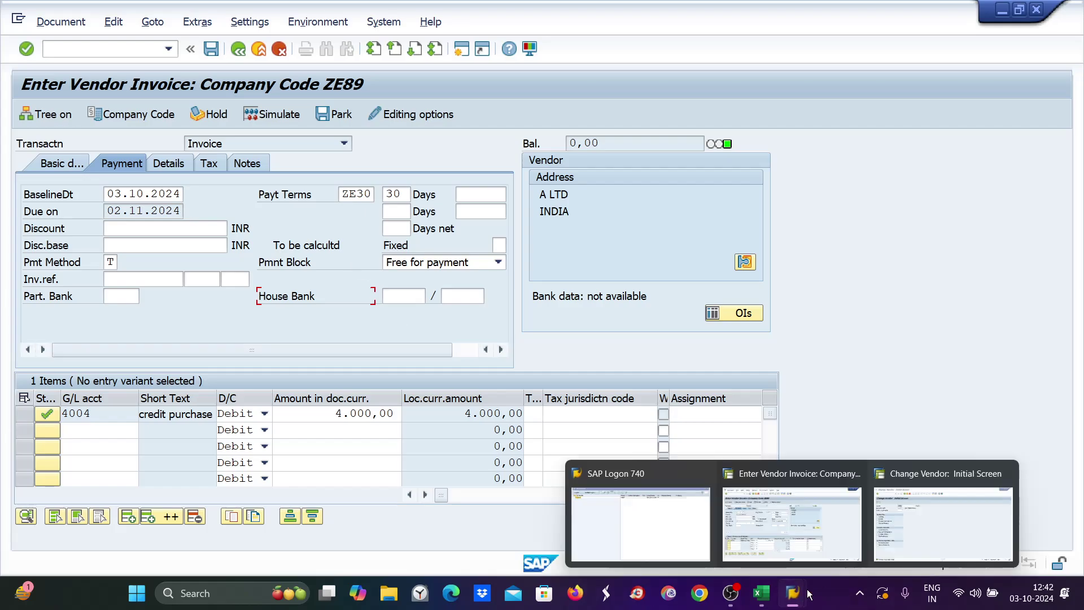
pyautogui.click(699, 474)
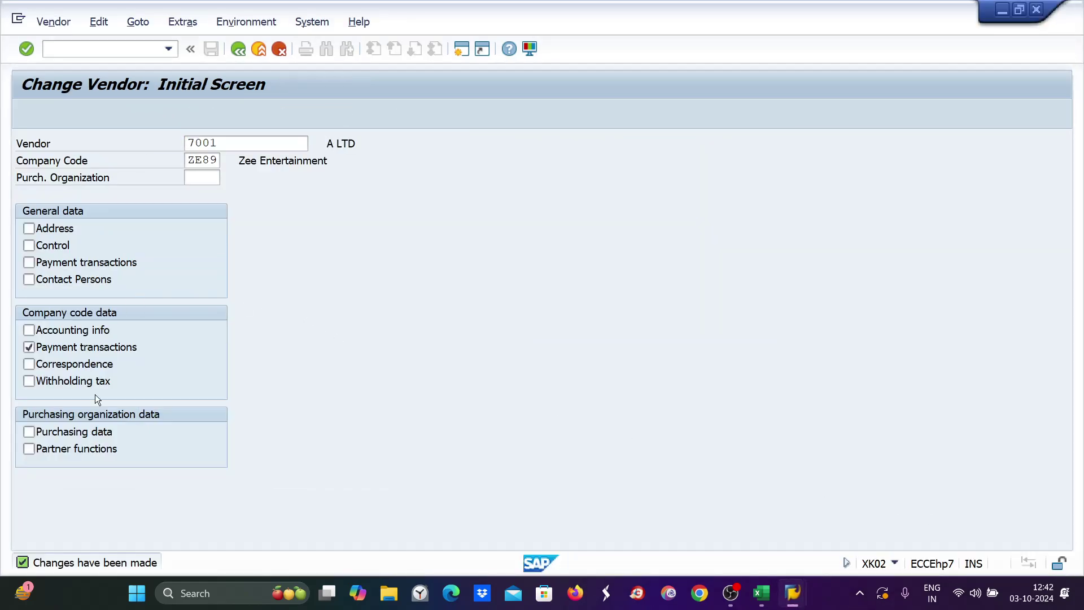
pyautogui.press('Return')
pyautogui.write('0001')
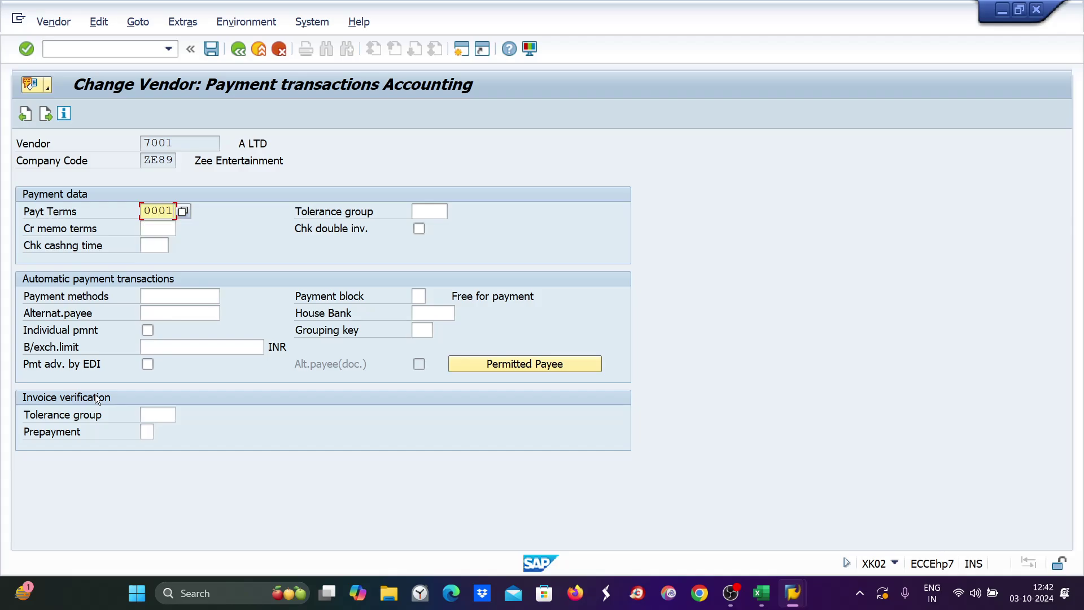
pyautogui.hotkey('ctrl', 's')
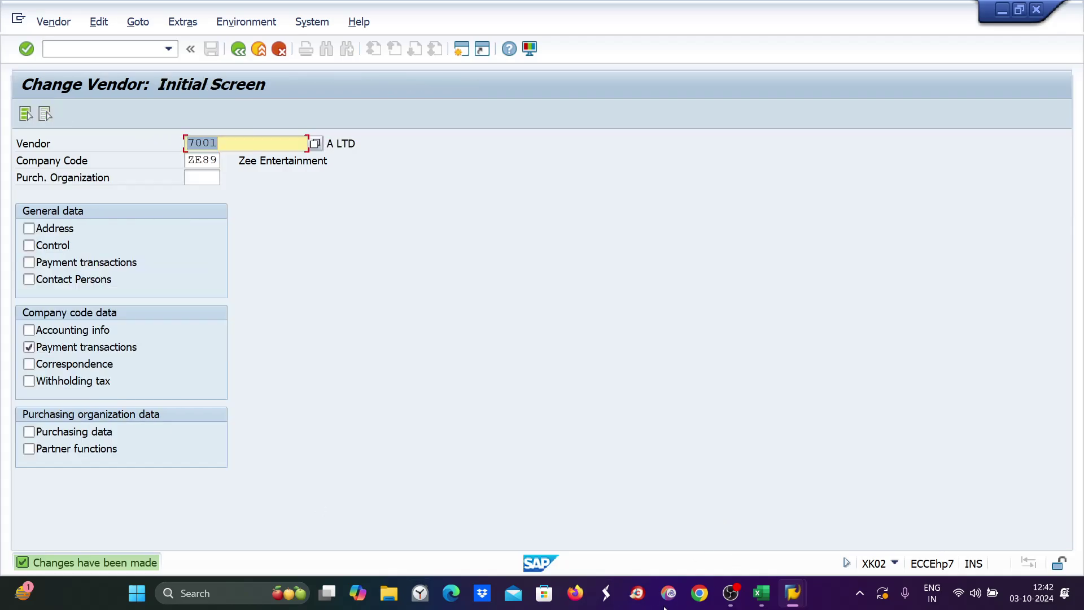
# Start a new FB60 invoice for vendor 7001, invoice date copied from posting date, amount 4000.
pyautogui.moveTo(793, 593)
pyautogui.click(734, 523)
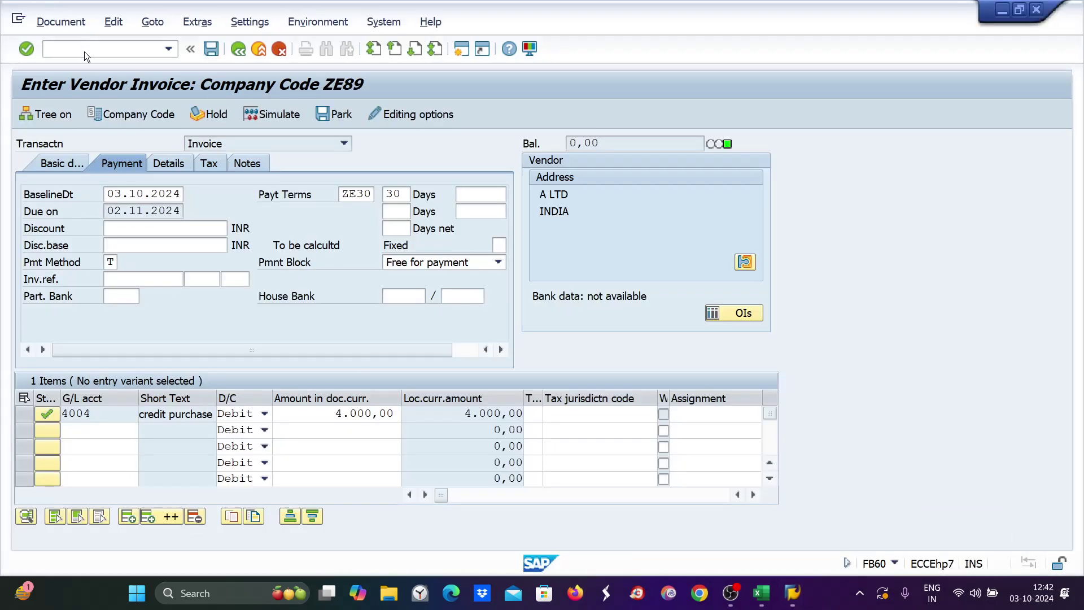
pyautogui.write('/nfb60')
pyautogui.press('Return')
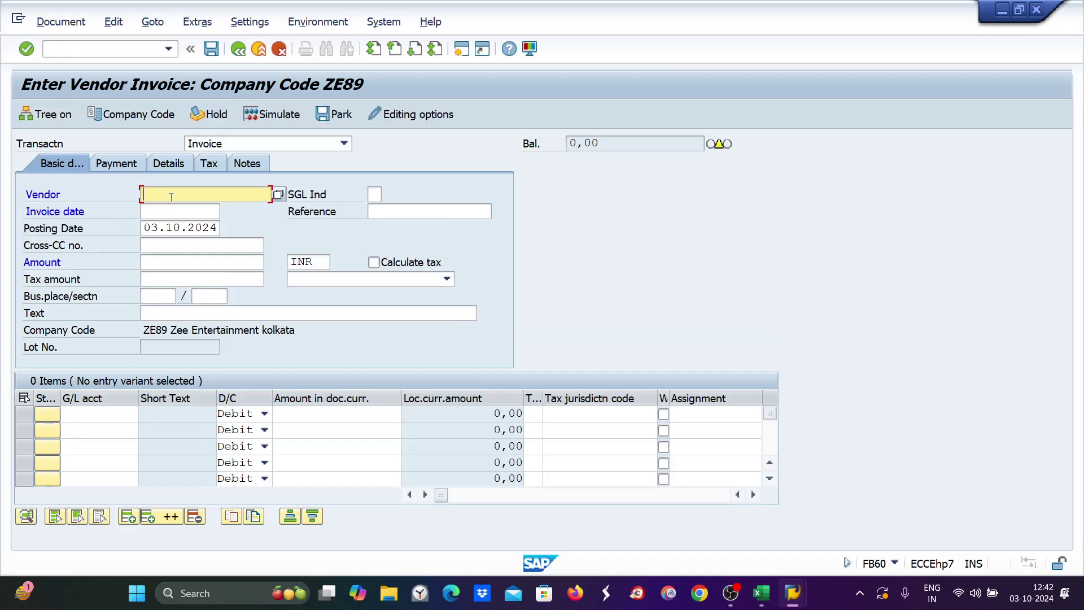
pyautogui.write('7001')
pyautogui.moveTo(145, 228); pyautogui.dragTo(232, 231)
pyautogui.hotkey('ctrl', 'c')
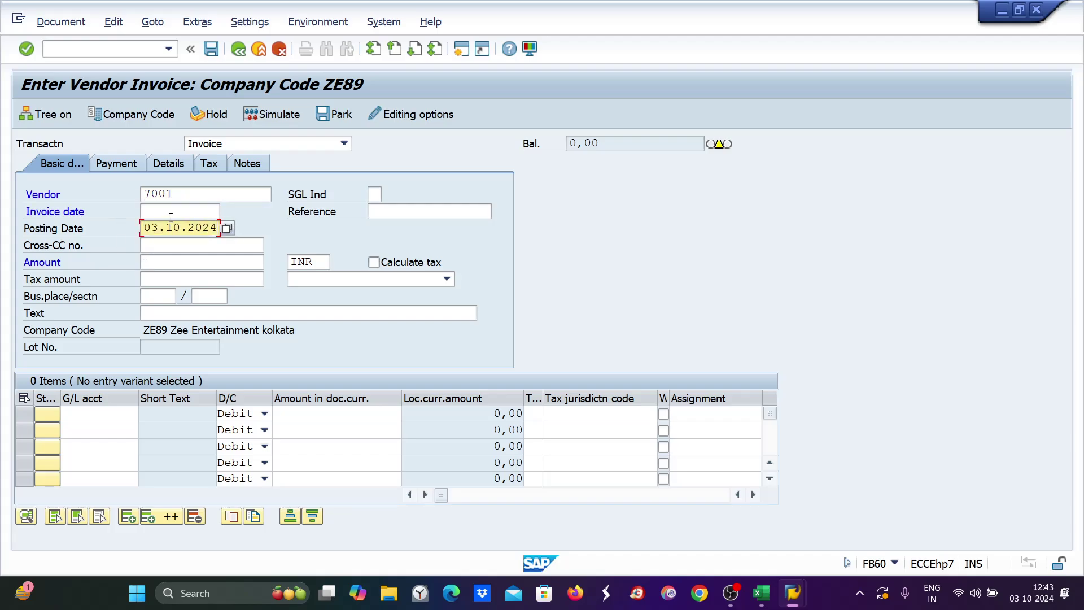
pyautogui.click(171, 215)
pyautogui.hotkey('ctrl', 'v')
pyautogui.click(153, 261)
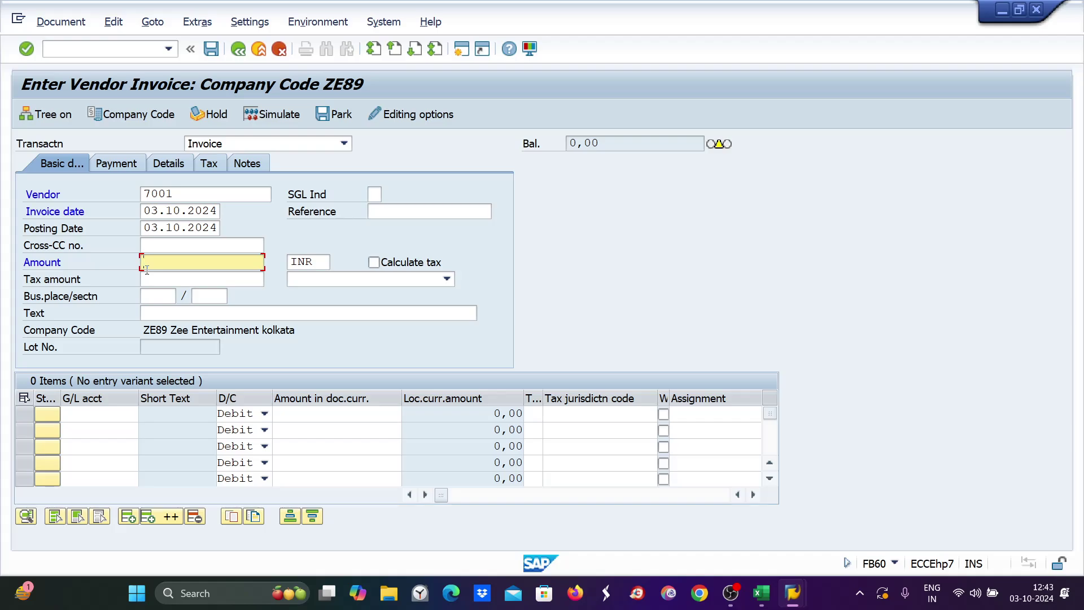
pyautogui.write('4000')
# Add a line item on G/L account 4004 for 4000.
pyautogui.click(108, 413)
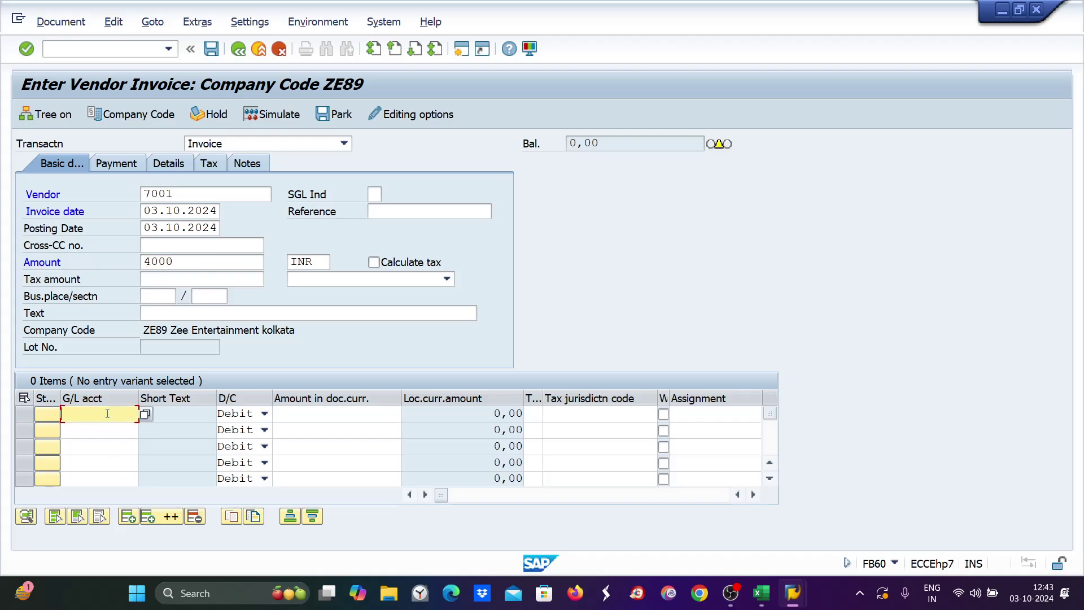
pyautogui.write('4004')
pyautogui.press('Tab')
pyautogui.press('Tab')
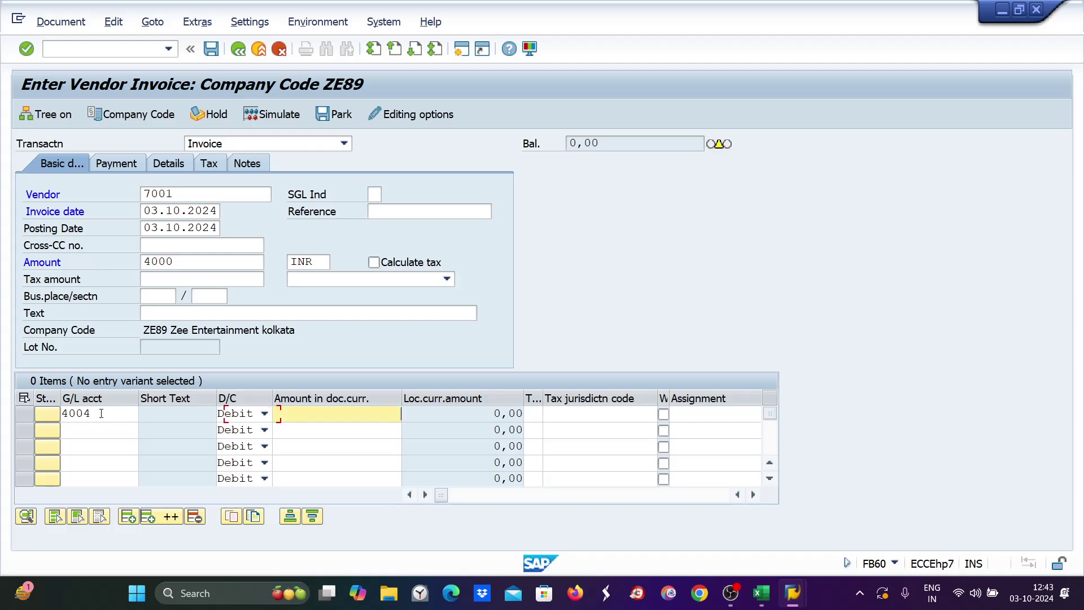
pyautogui.write('4000')
pyautogui.press('Return')
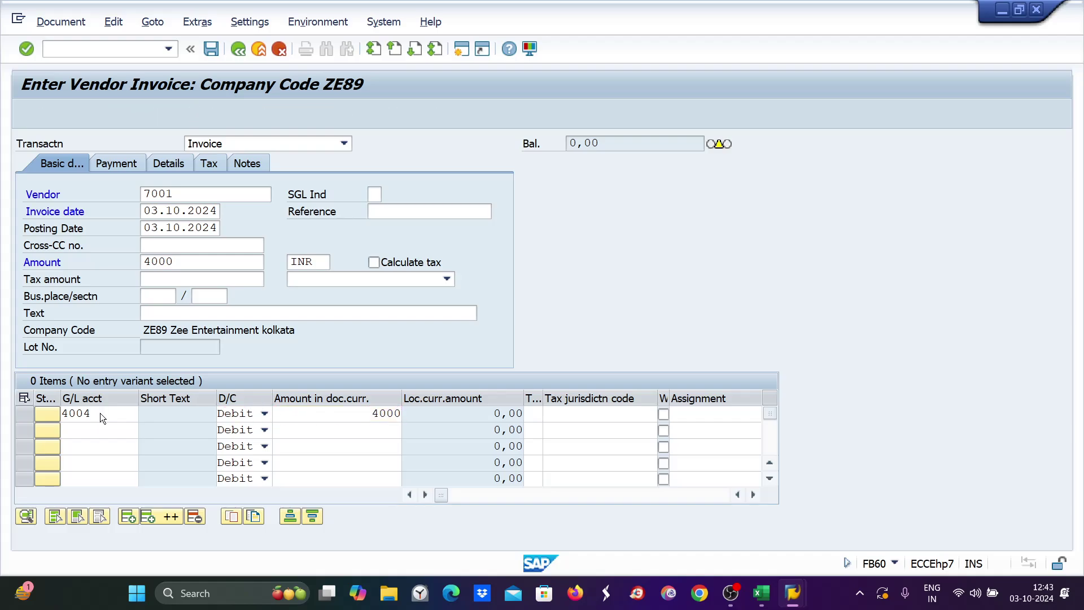
# Replace the default 0001 payment terms with ZE30 on the Payment tab and confirm.
pyautogui.click(117, 165)
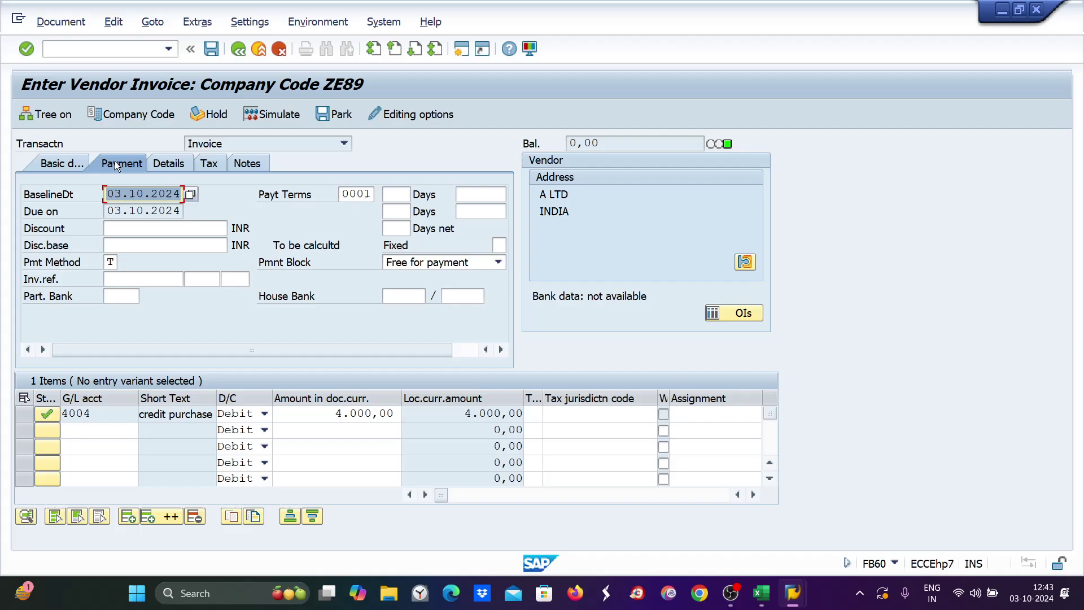
pyautogui.click(344, 193)
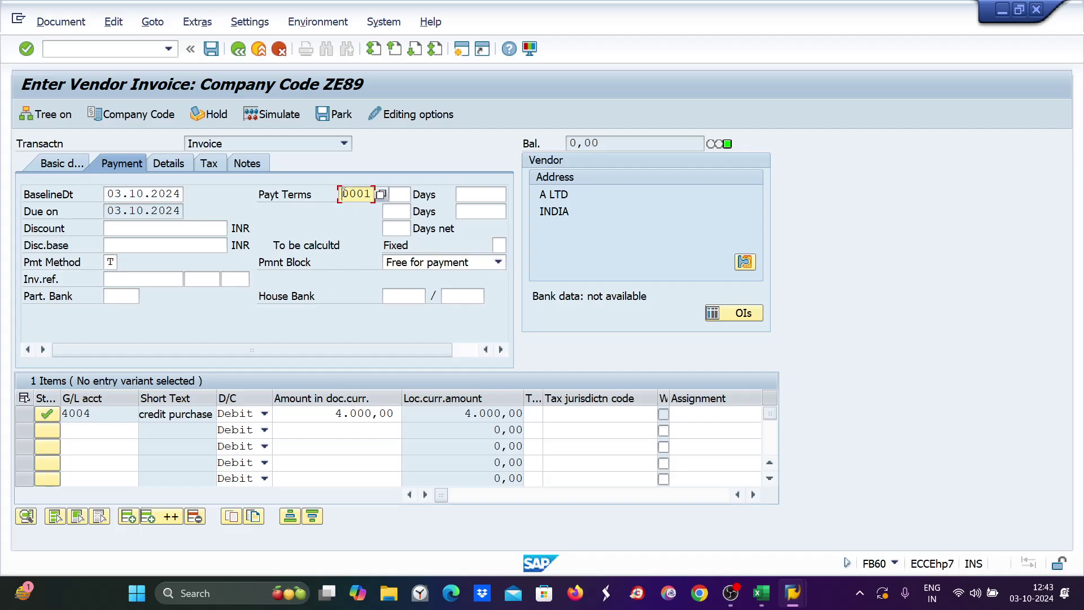
pyautogui.moveTo(344, 194); pyautogui.dragTo(372, 194)
pyautogui.write('ze')
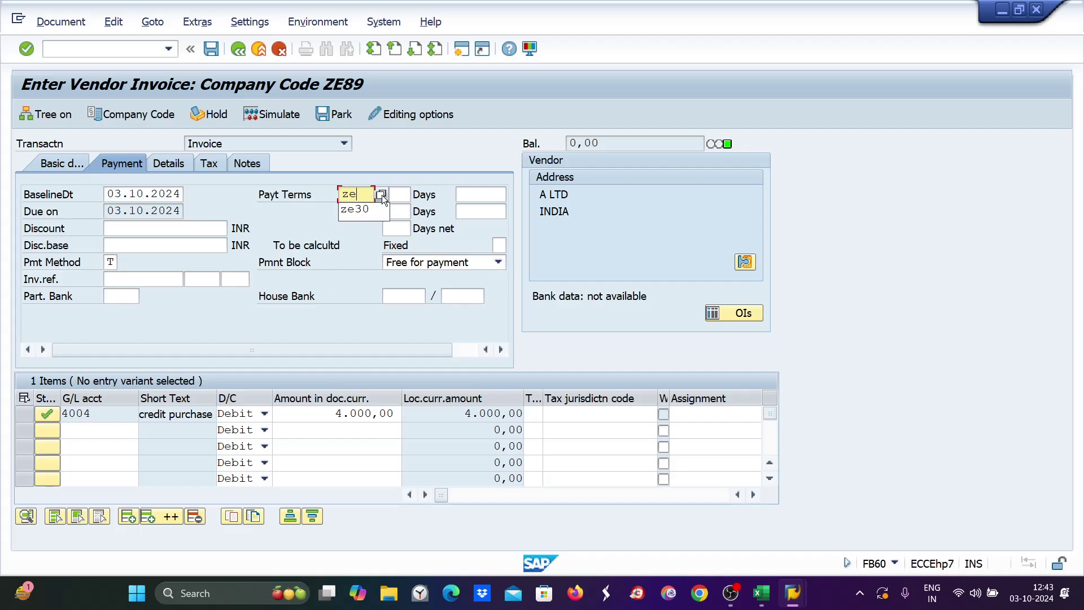
pyautogui.write('30')
pyautogui.press('Return')
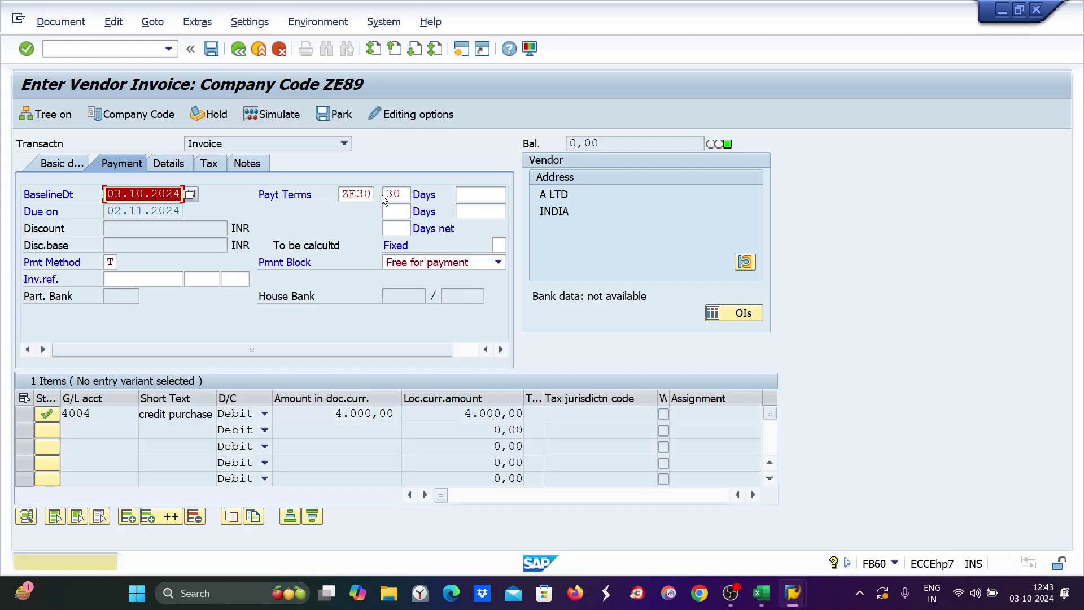
pyautogui.press('Return')
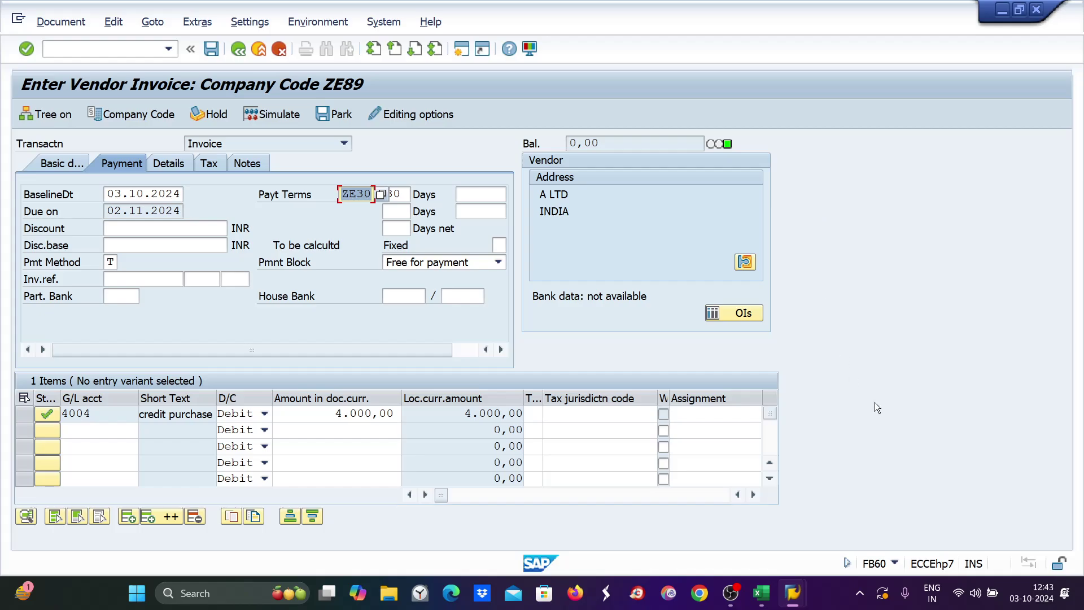
pyautogui.moveTo(793, 593)
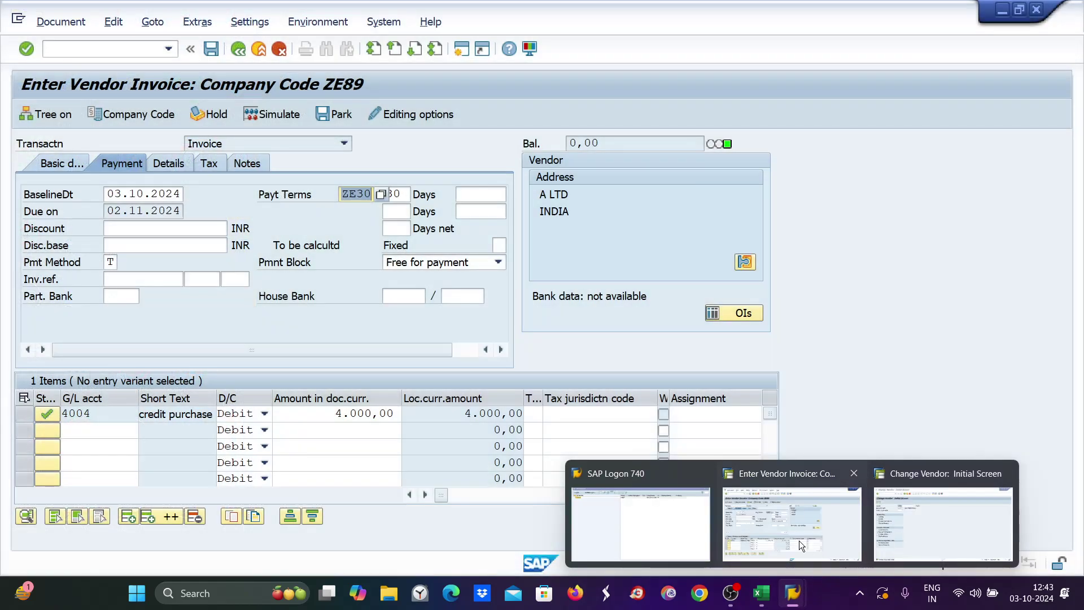
pyautogui.click(841, 510)
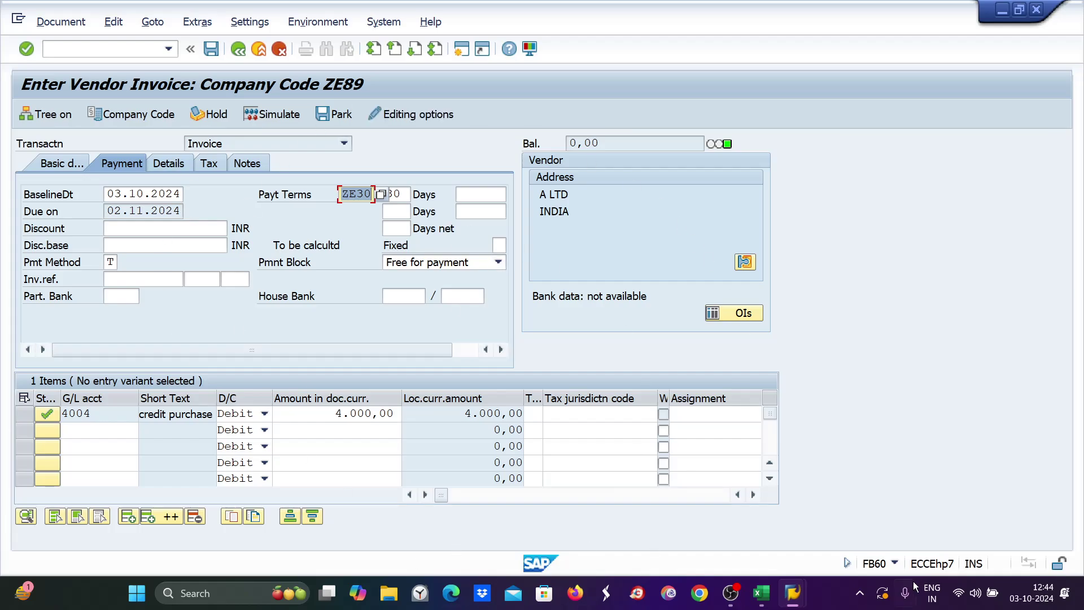
pyautogui.moveTo(793, 593)
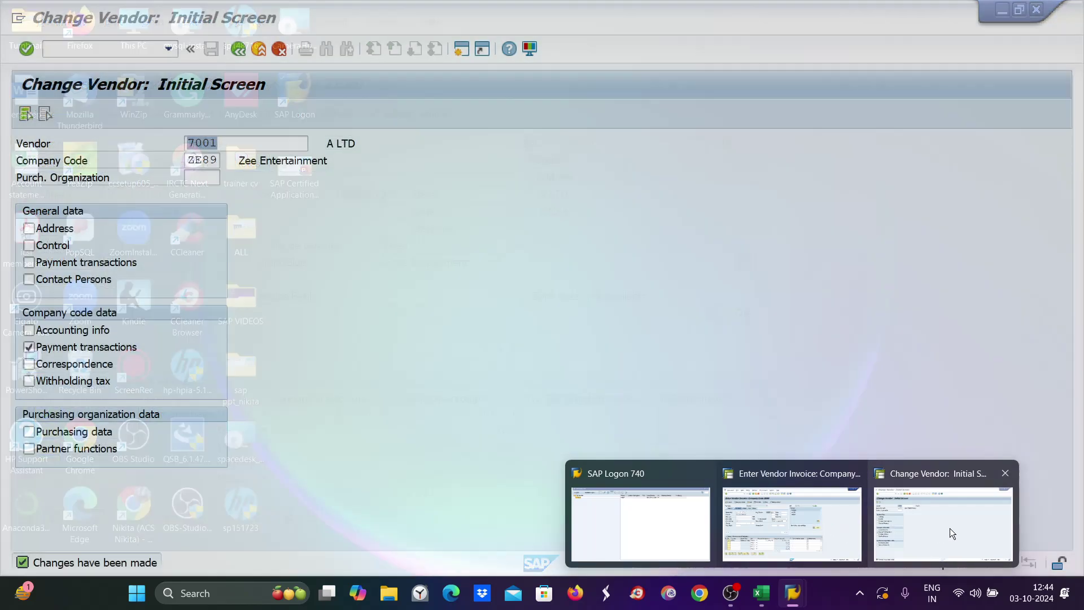
pyautogui.click(950, 528)
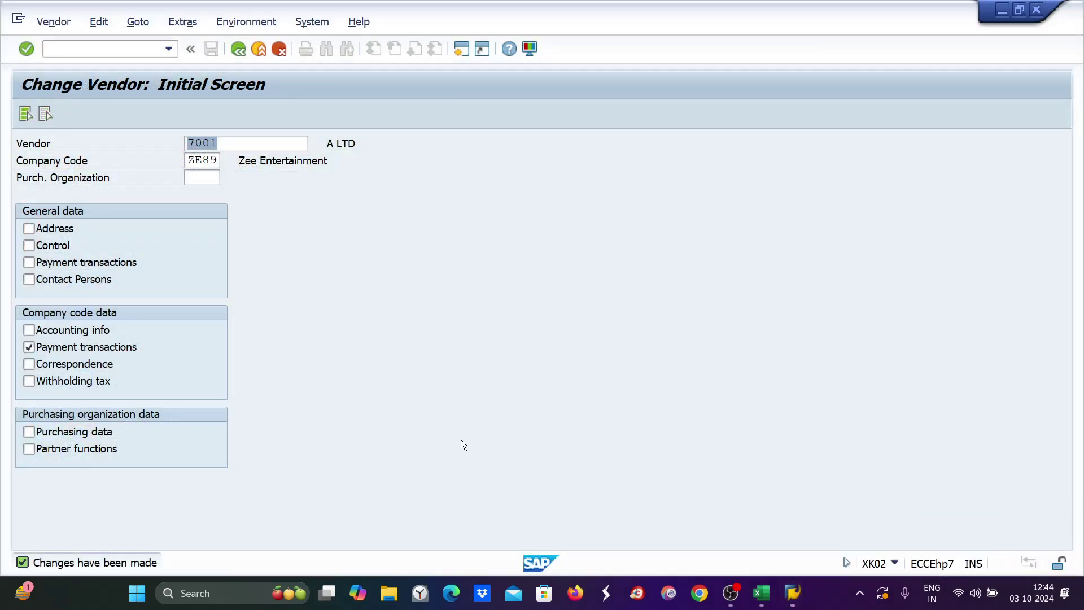
pyautogui.press('Return')
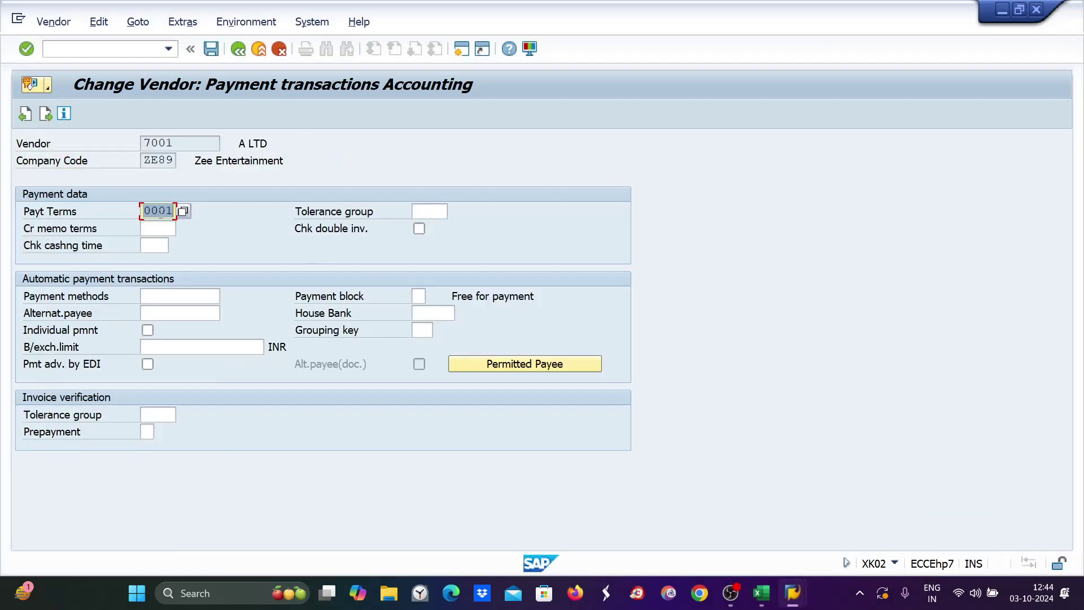
pyautogui.moveTo(793, 593)
pyautogui.click(791, 517)
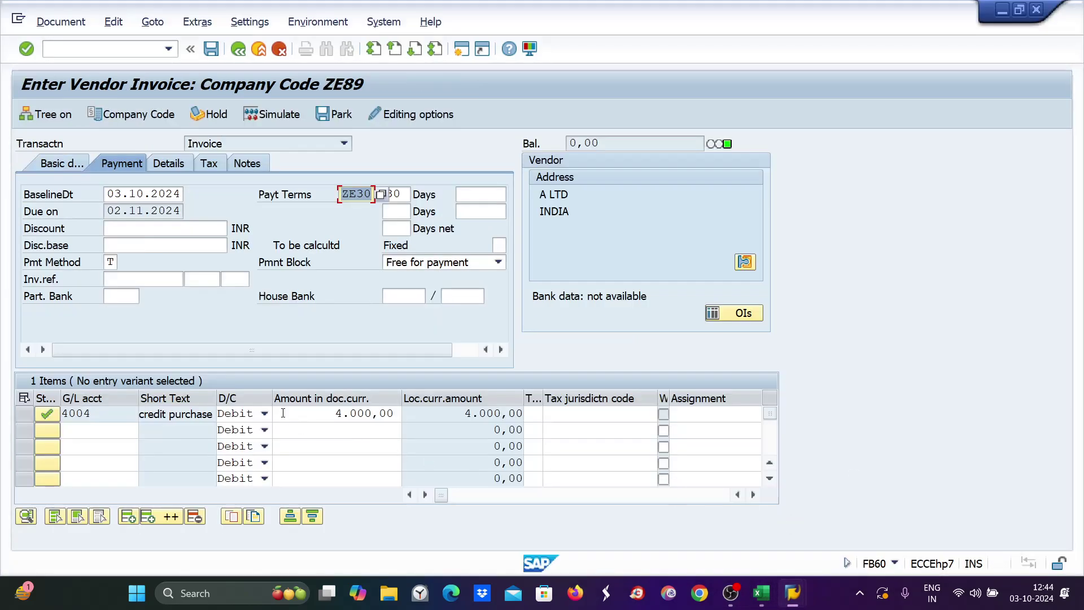
# Delete the 'tran 1 / due date is 30 days' note in cells A5:C5 of Sheet2.
pyautogui.click(763, 602)
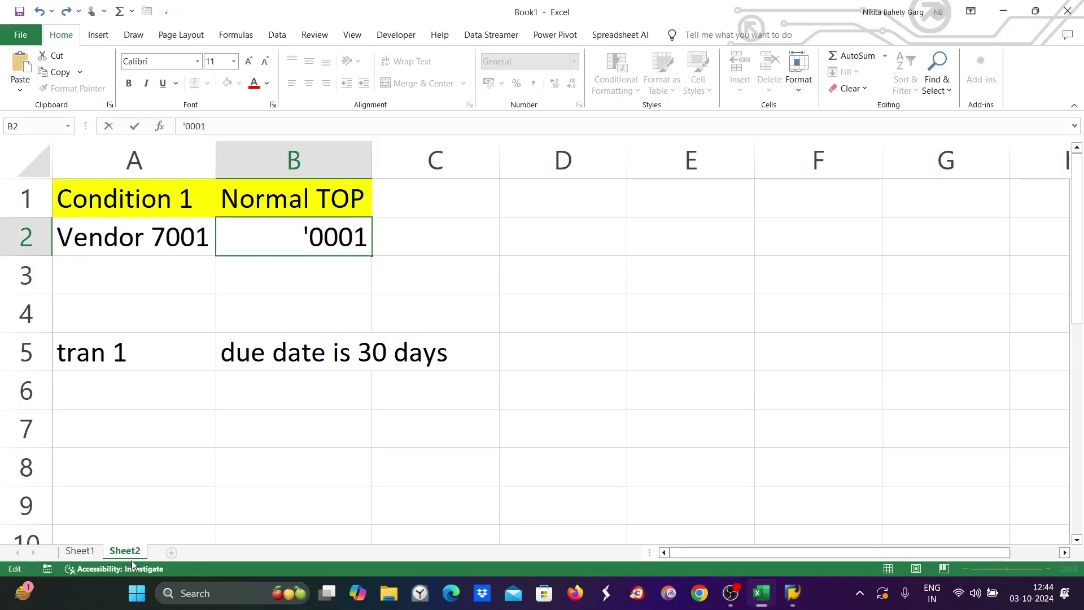
pyautogui.click(77, 553)
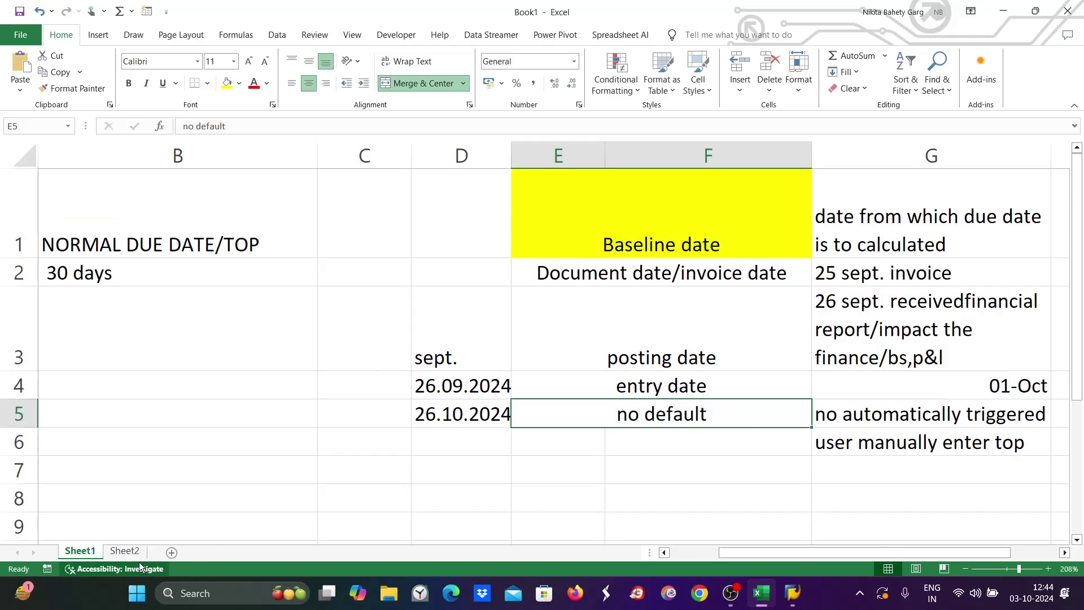
pyautogui.click(123, 552)
pyautogui.moveTo(92, 345); pyautogui.dragTo(408, 365)
pyautogui.press('Delete')
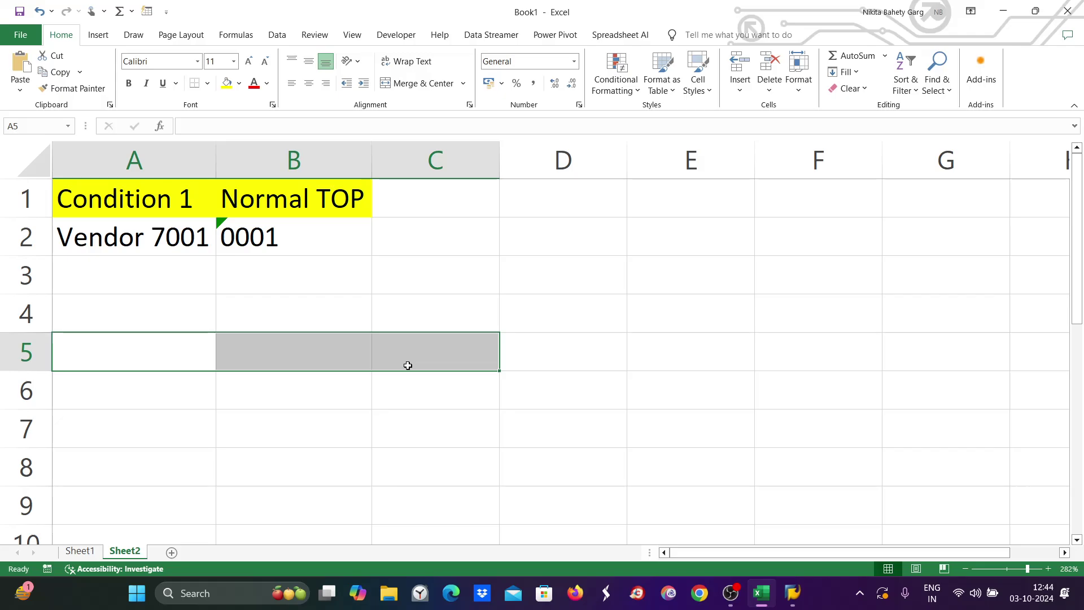